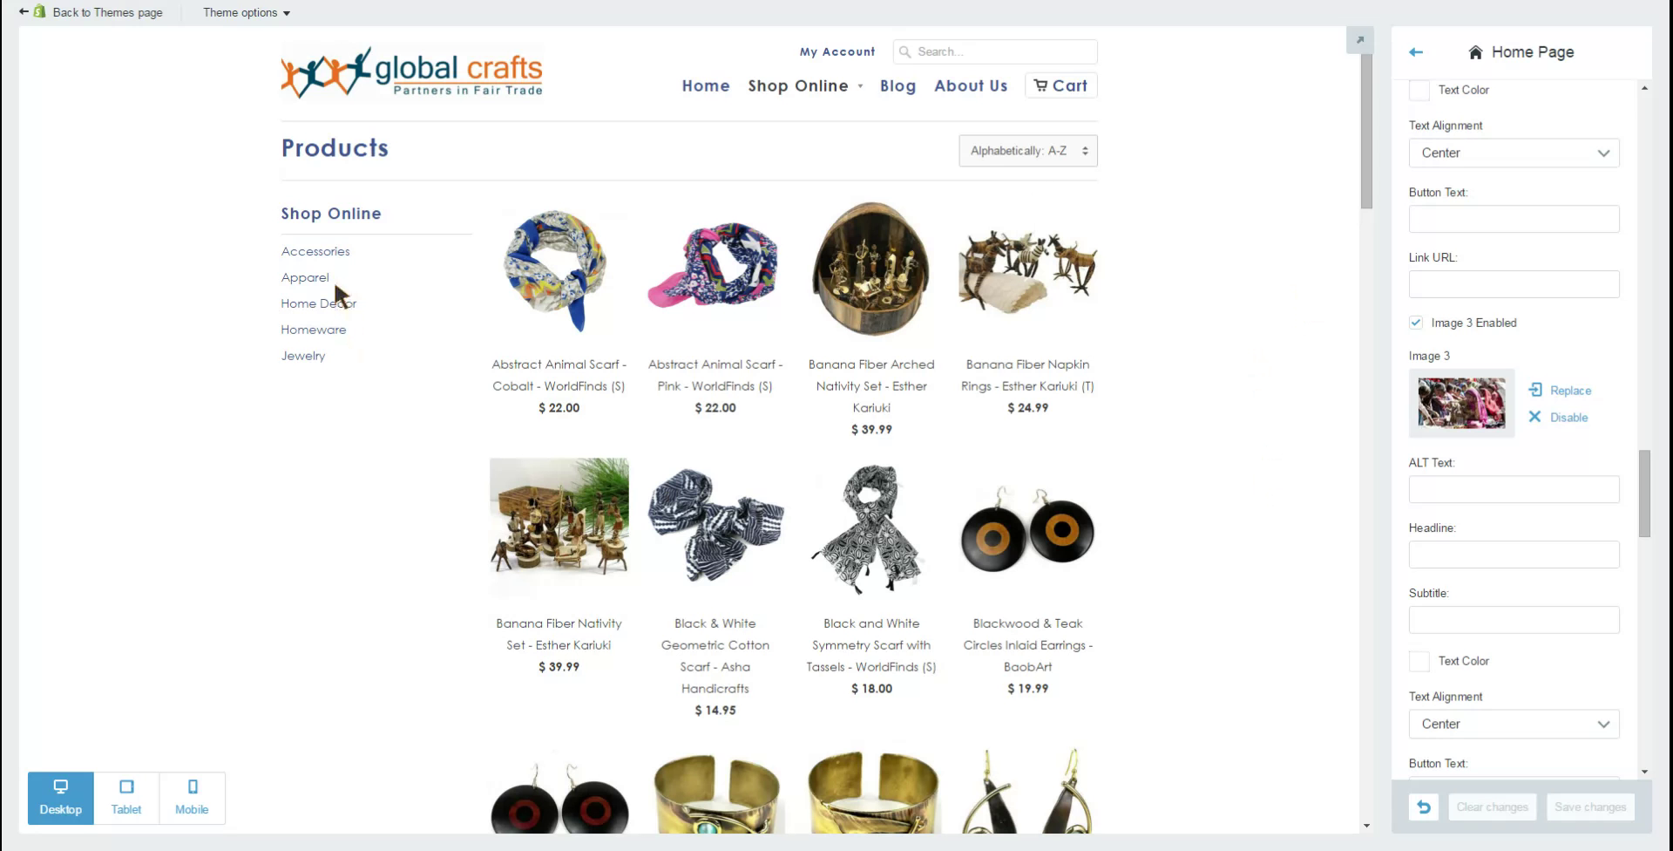
Step: Return the store preview to its home page and examine the categories and subcategories in the Shop Online menu
click(421, 71)
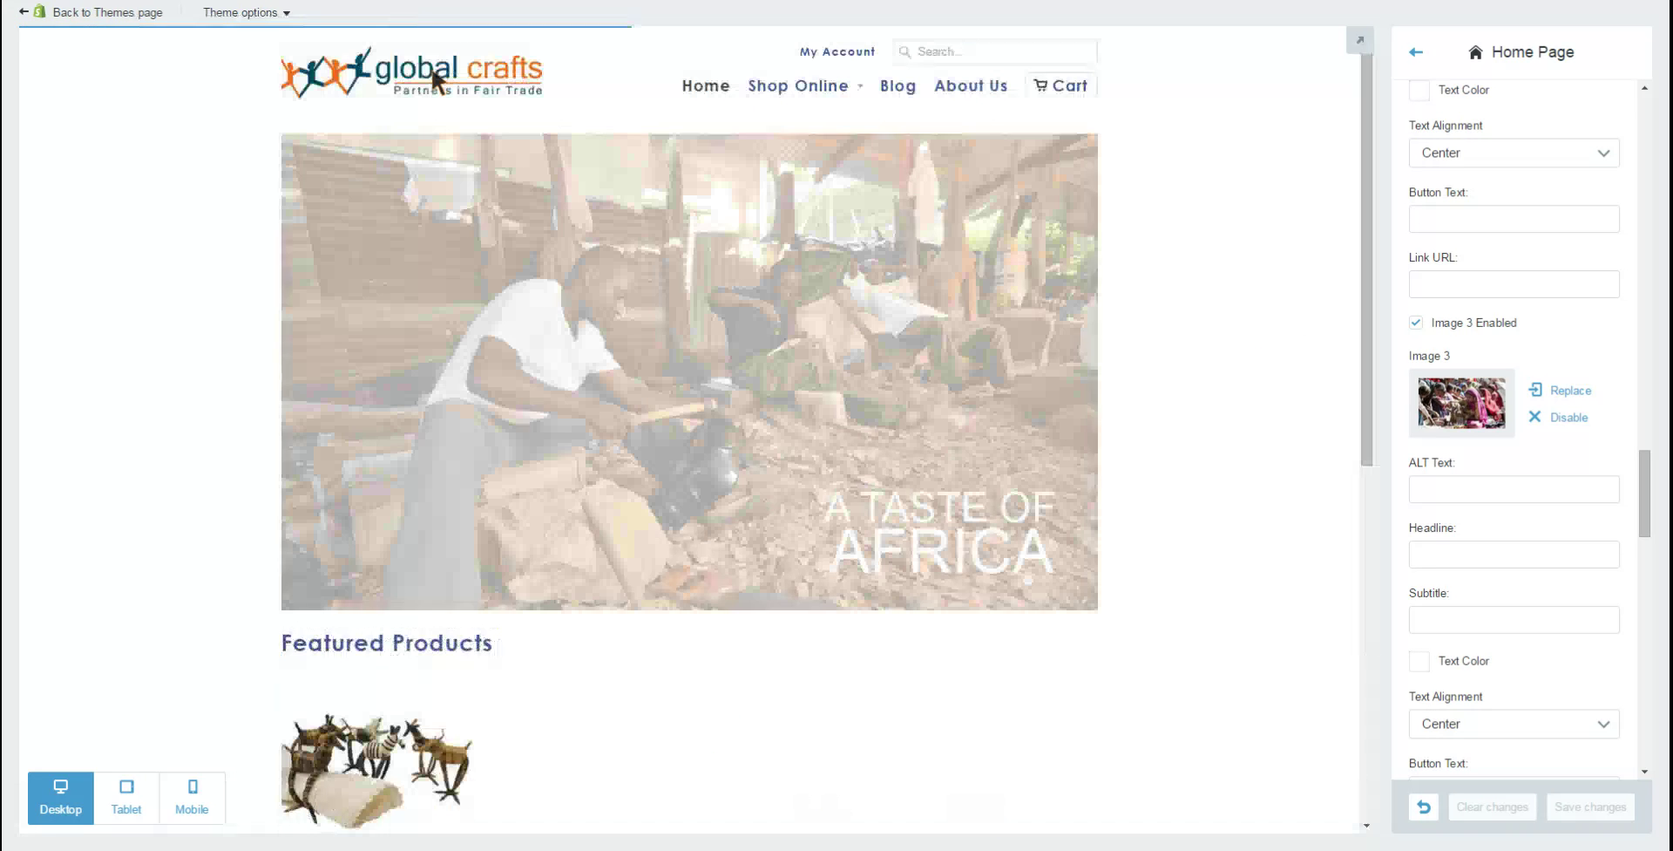
mouse_move(798, 86)
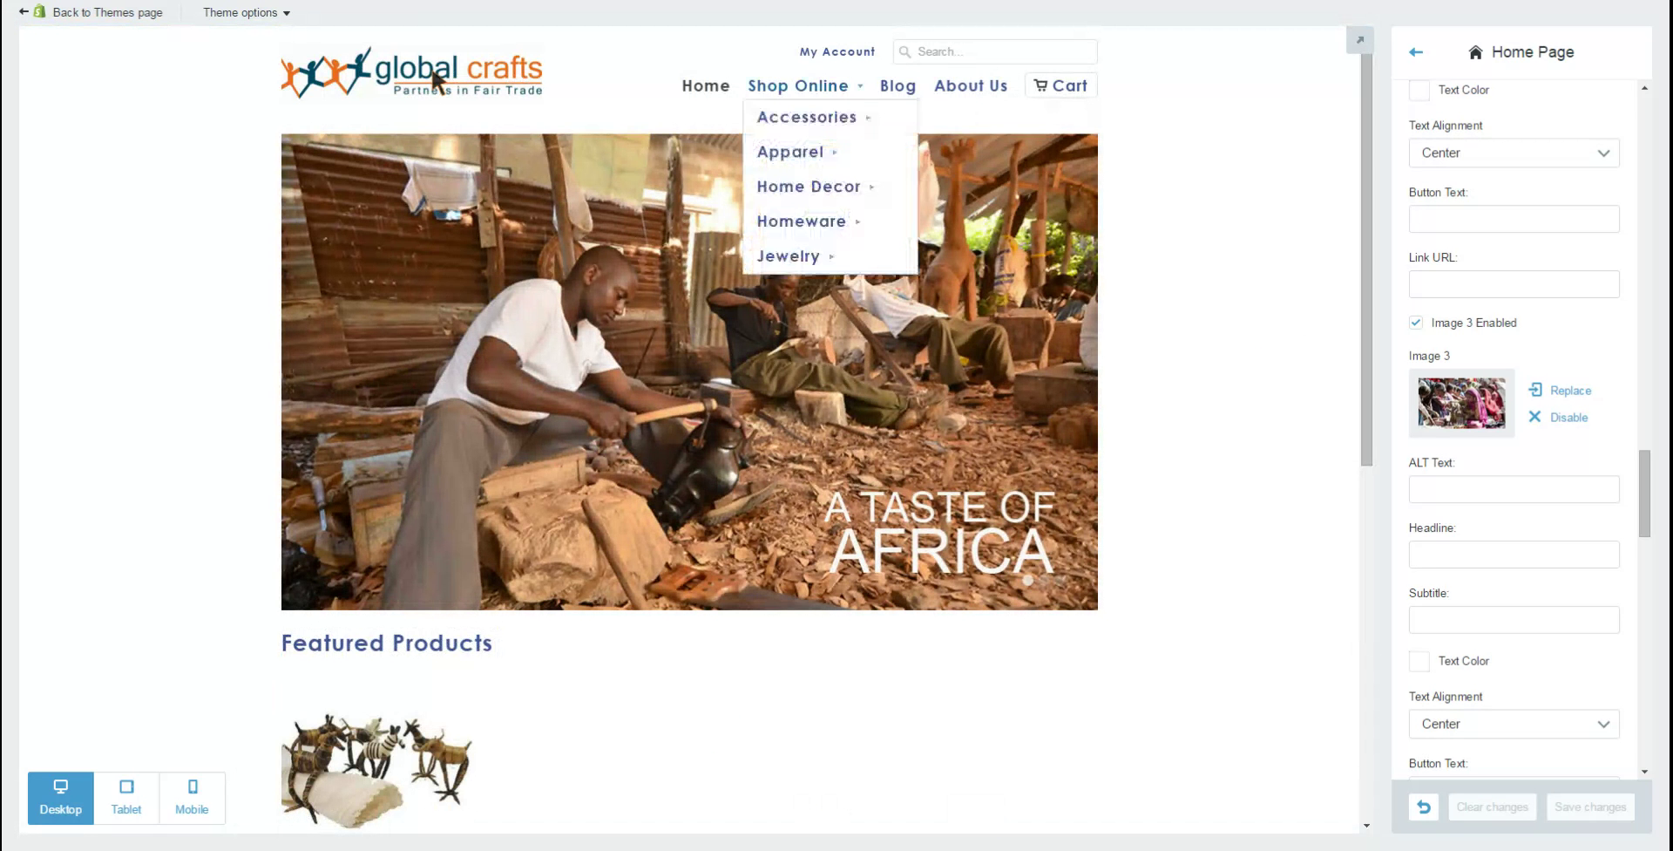
mouse_move(809, 123)
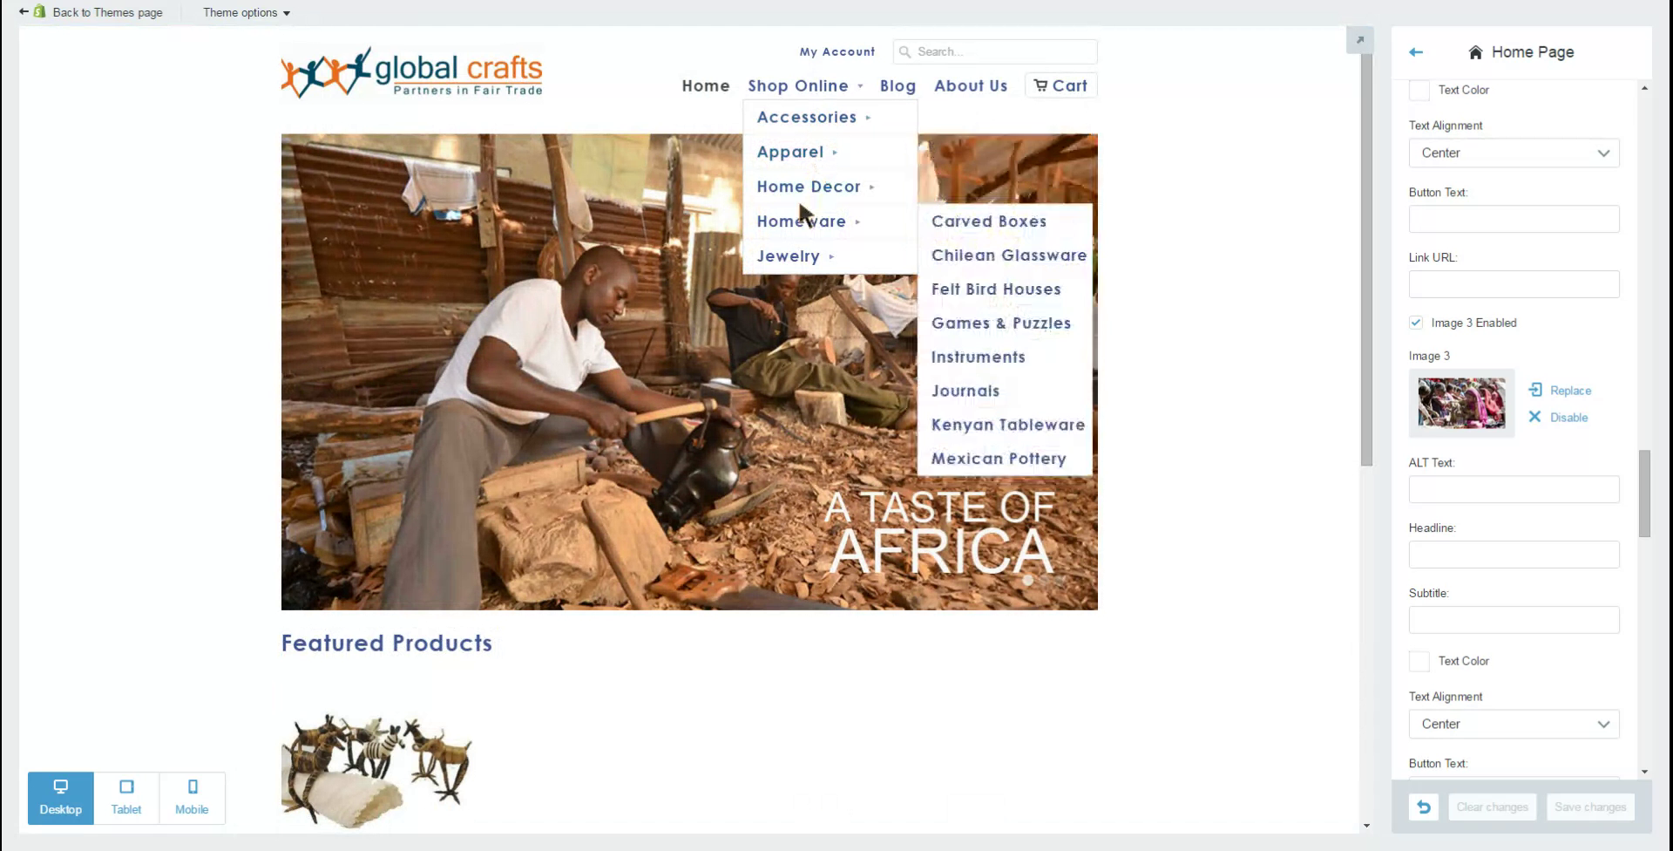
mouse_move(778, 255)
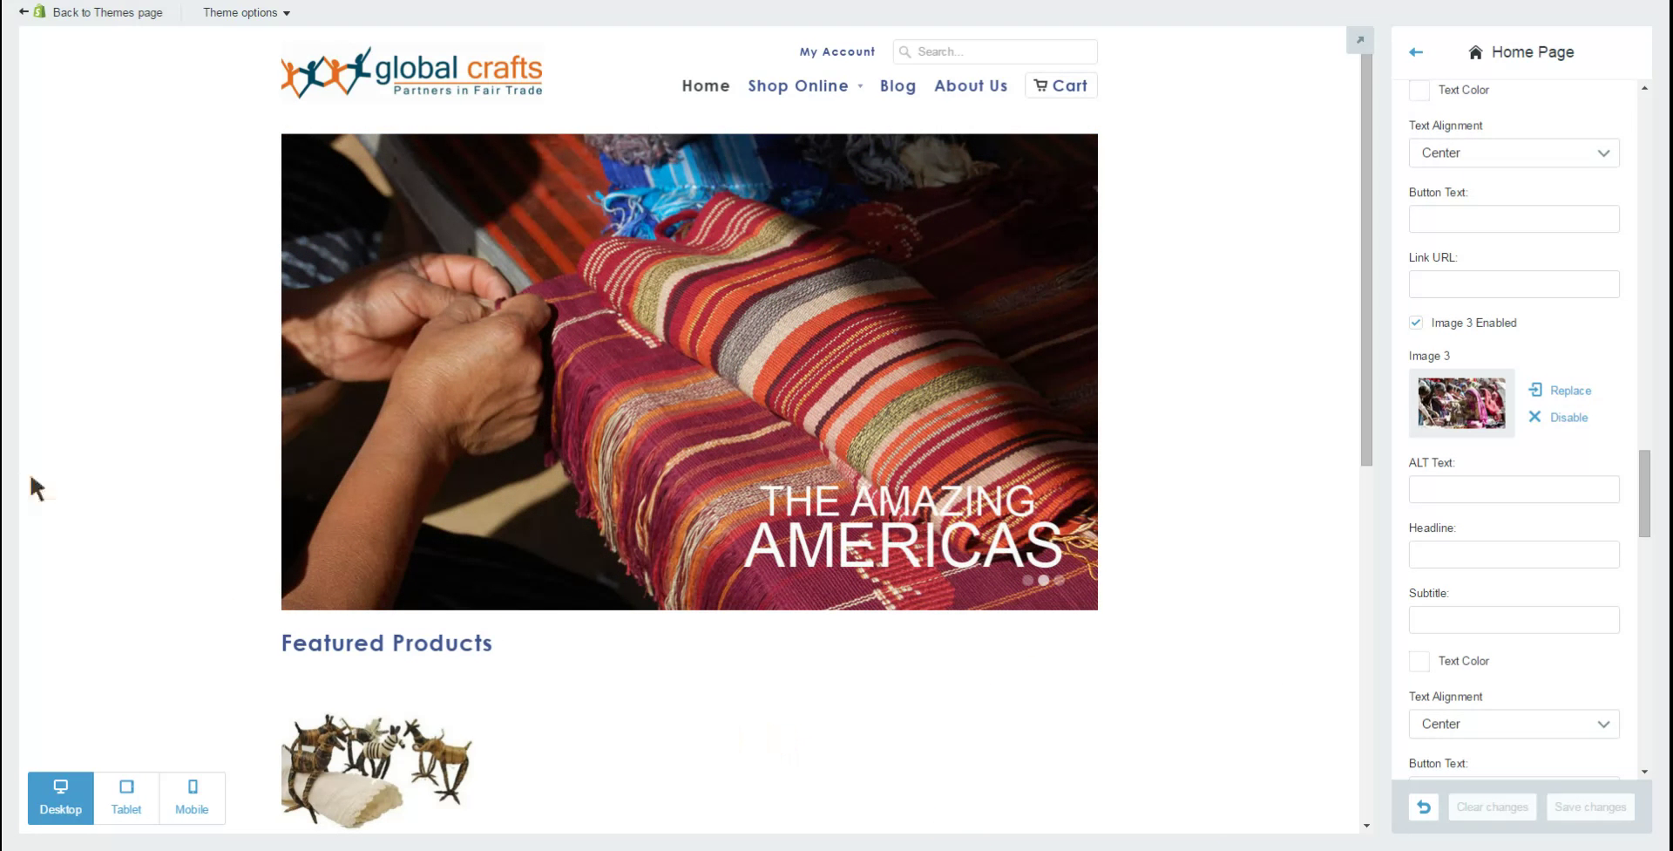
Step: Leave the theme editor and start a new product collection titled "Africa"
click(72, 12)
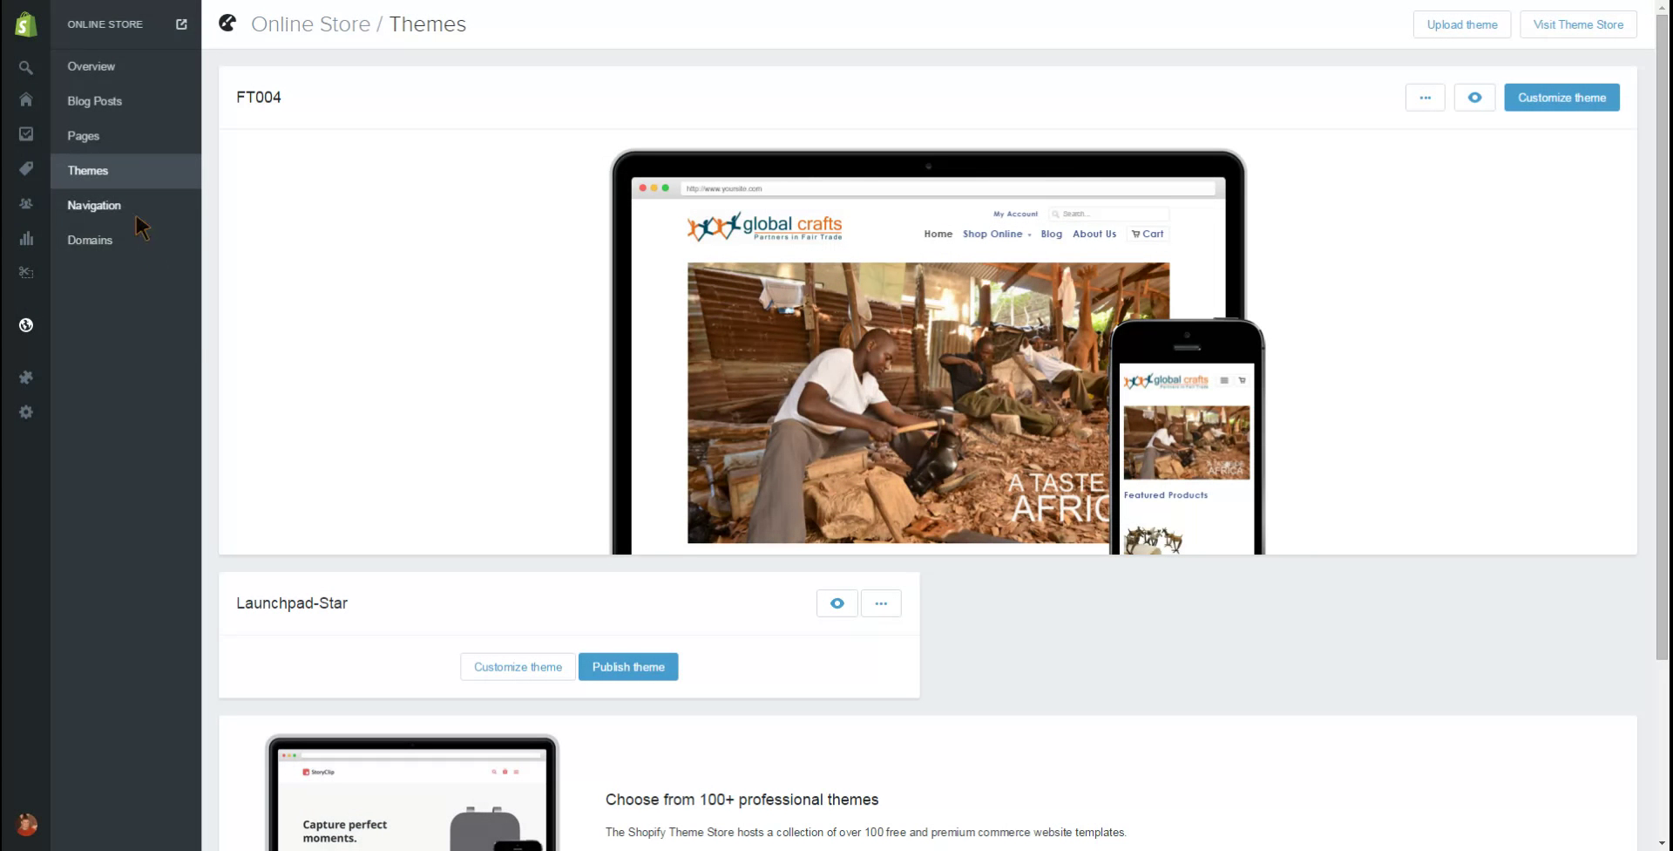
mouse_move(27, 174)
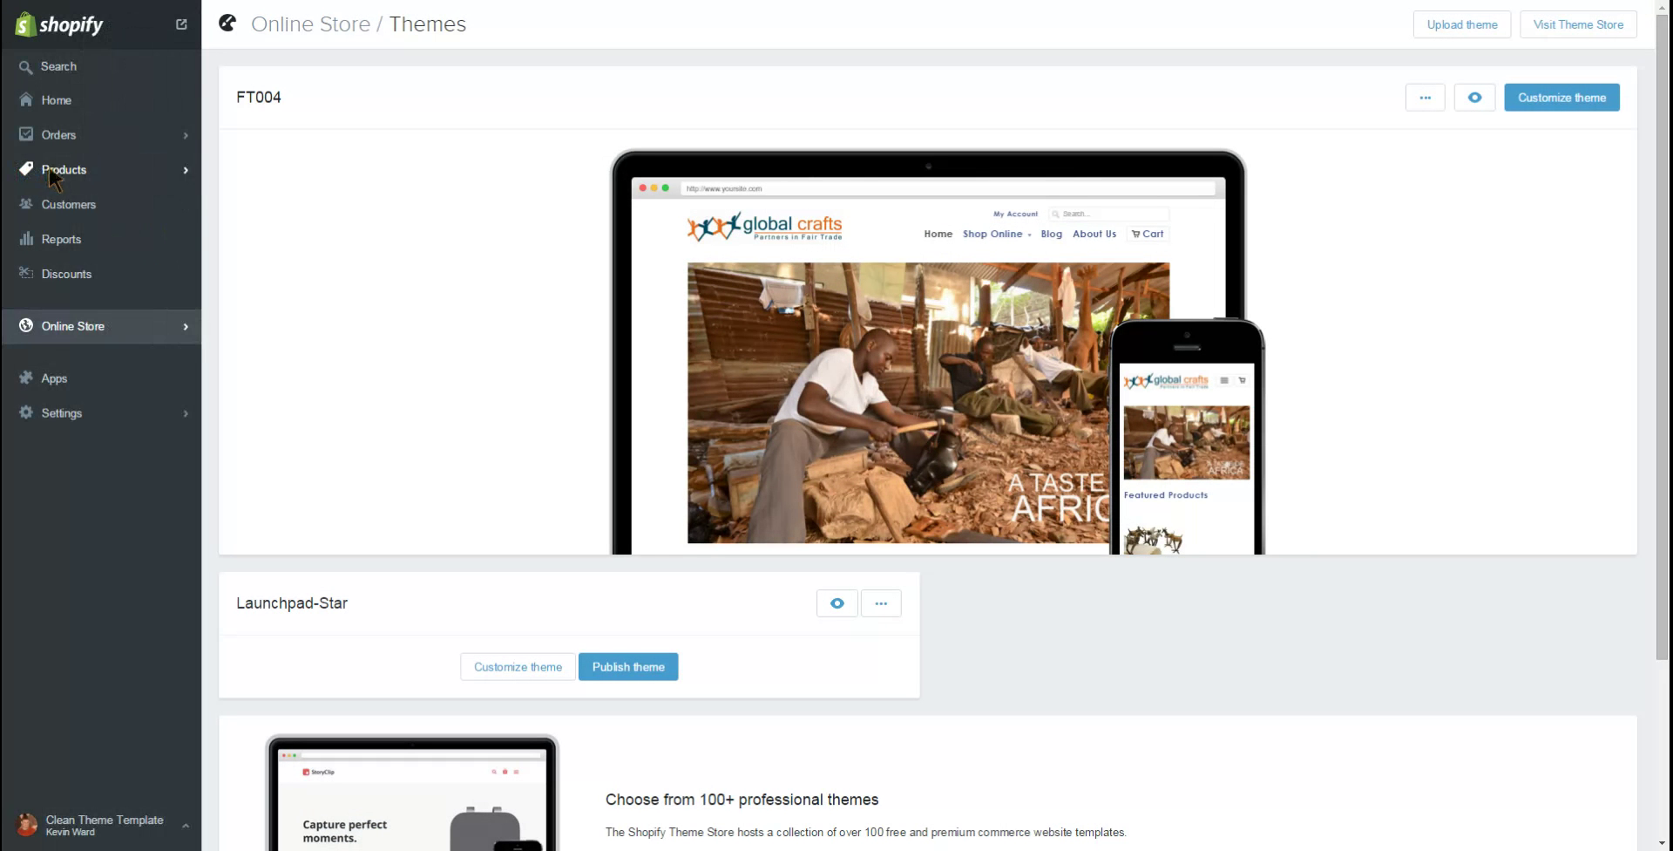
click(54, 171)
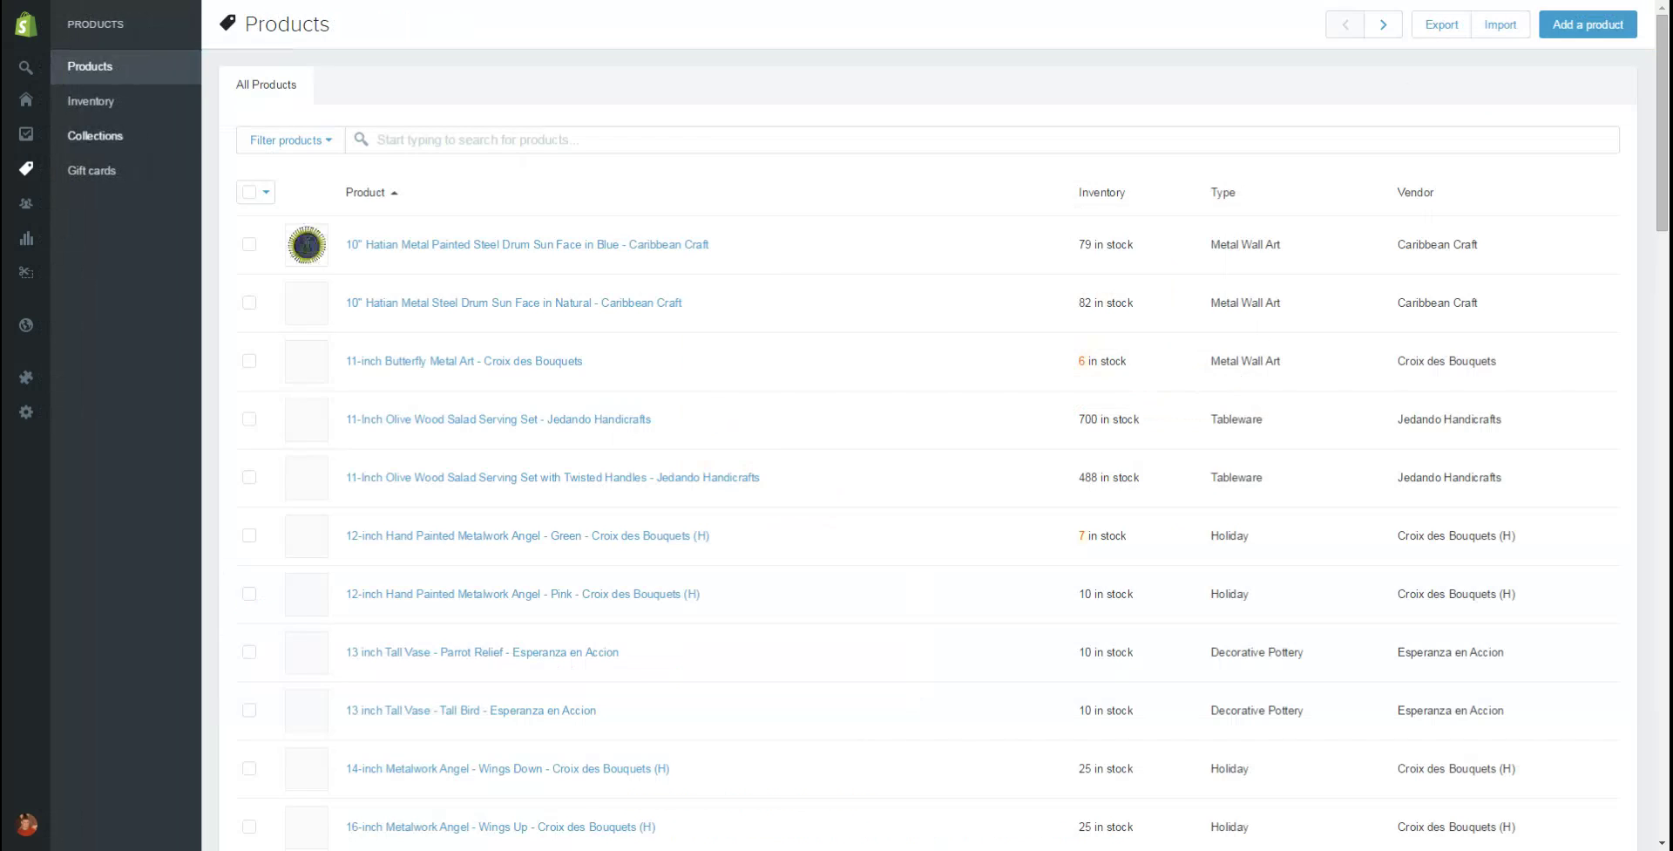
click(95, 135)
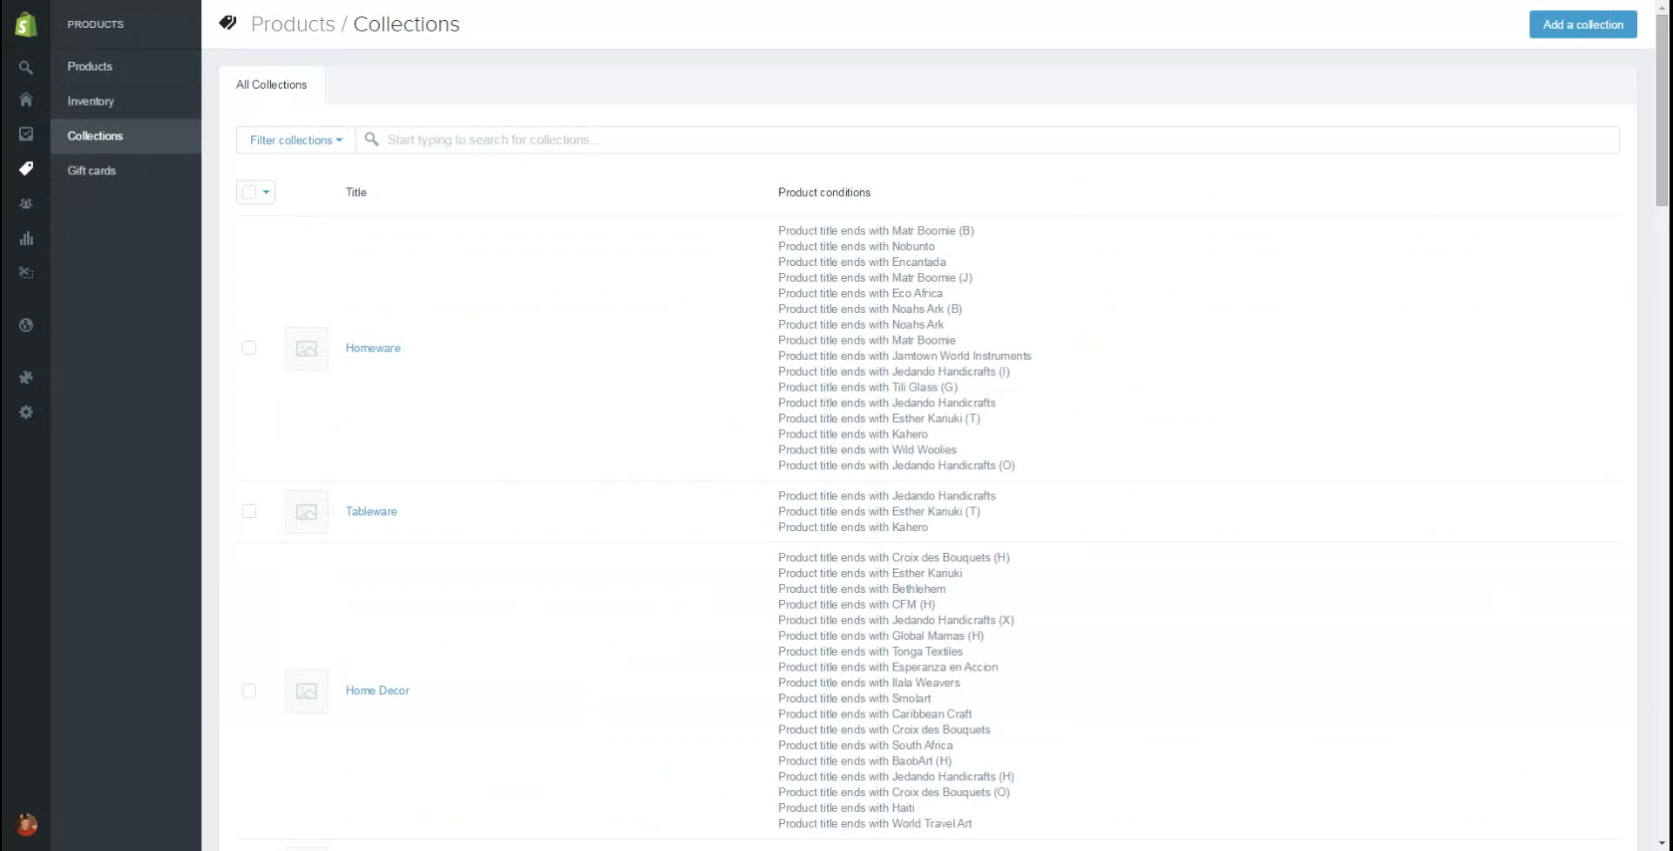
click(1582, 24)
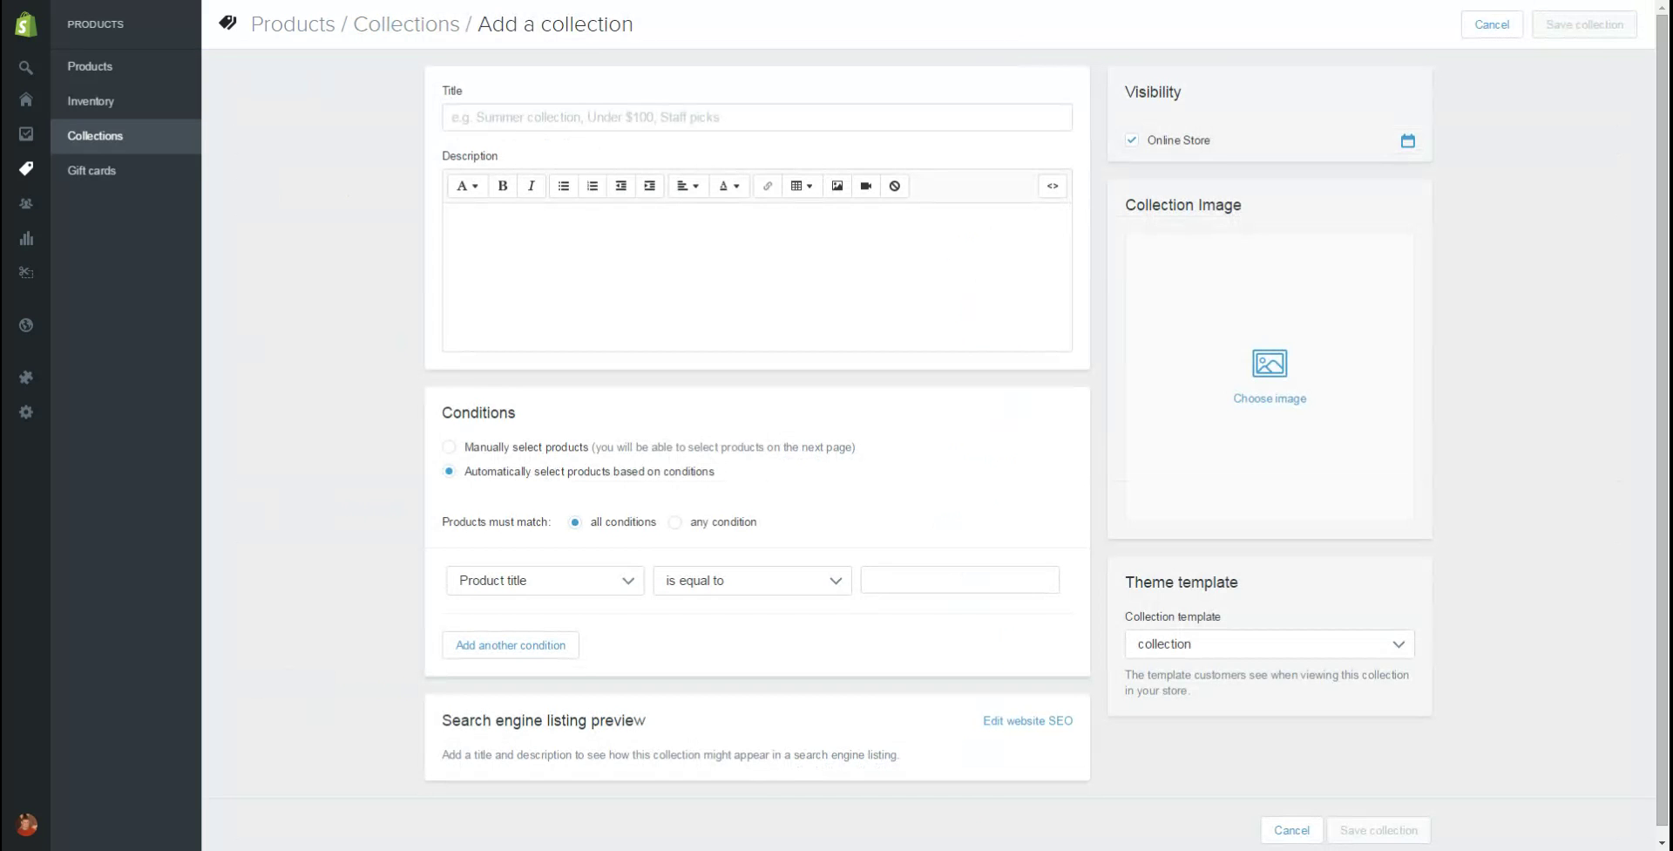
text(Africa)
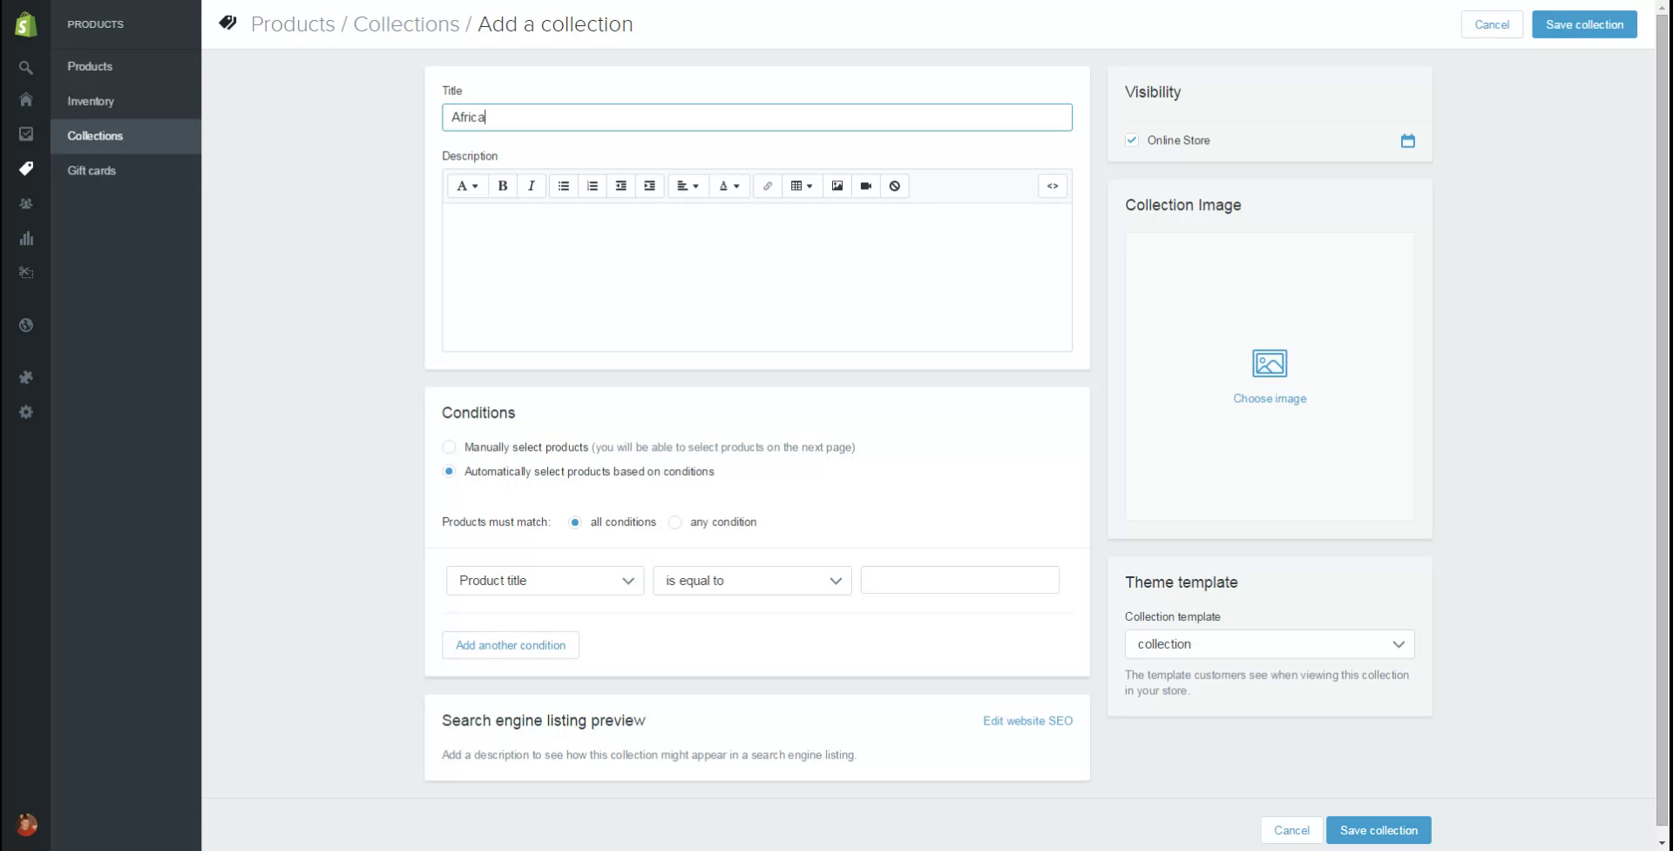
Step: Open the collection's search engine listing settings and review its page title, meta description and URL handle
scroll(1046, 427, down, 1)
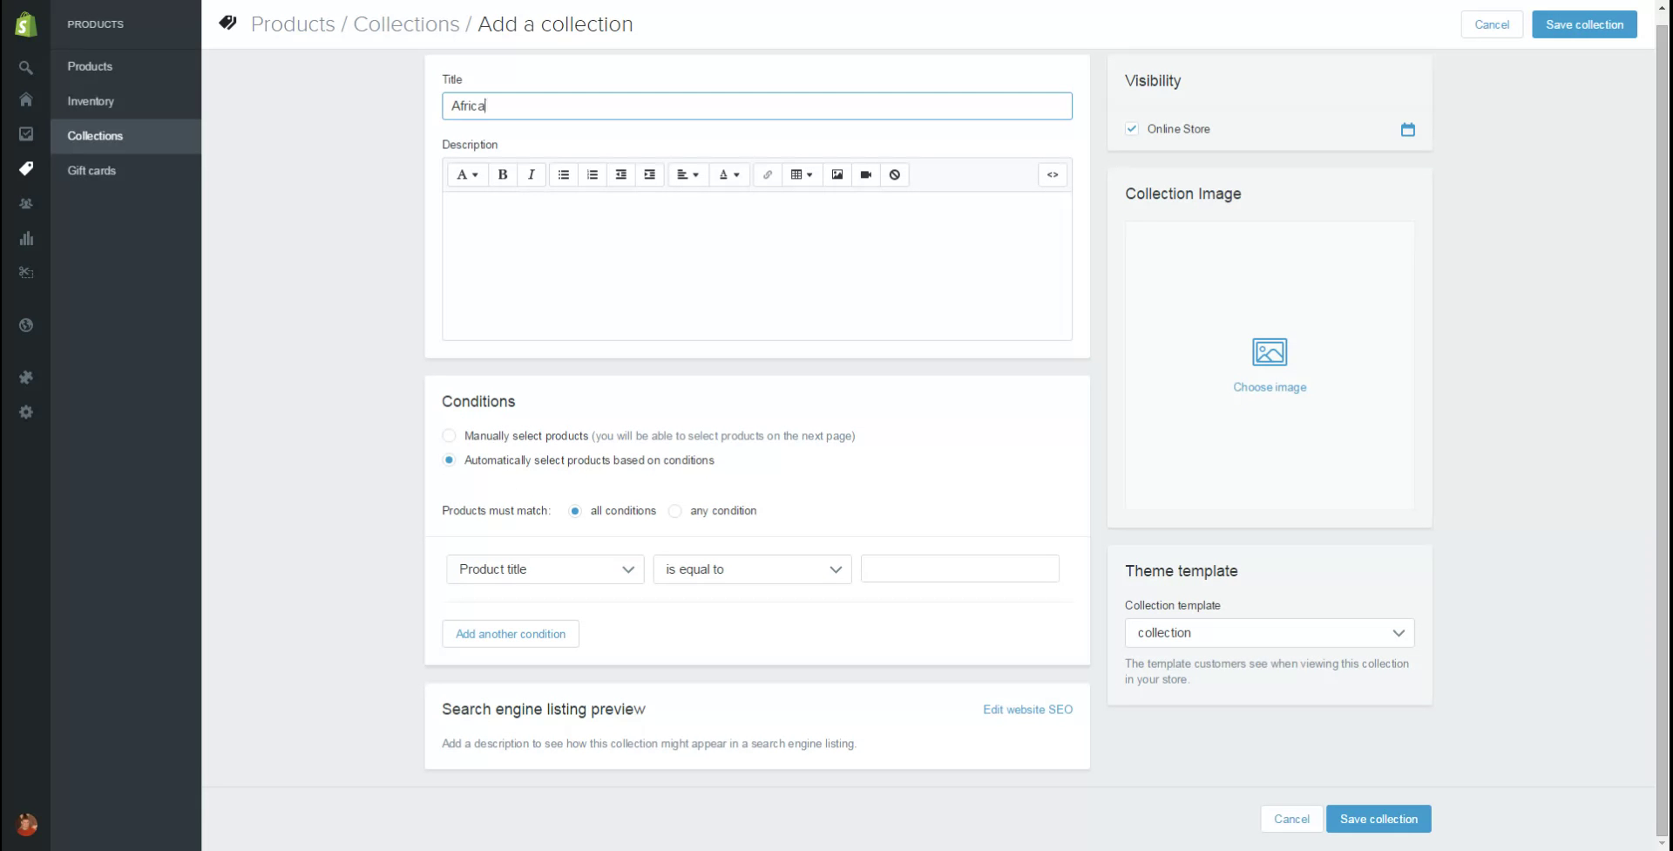
click(1027, 709)
scroll(1046, 436, down, 3)
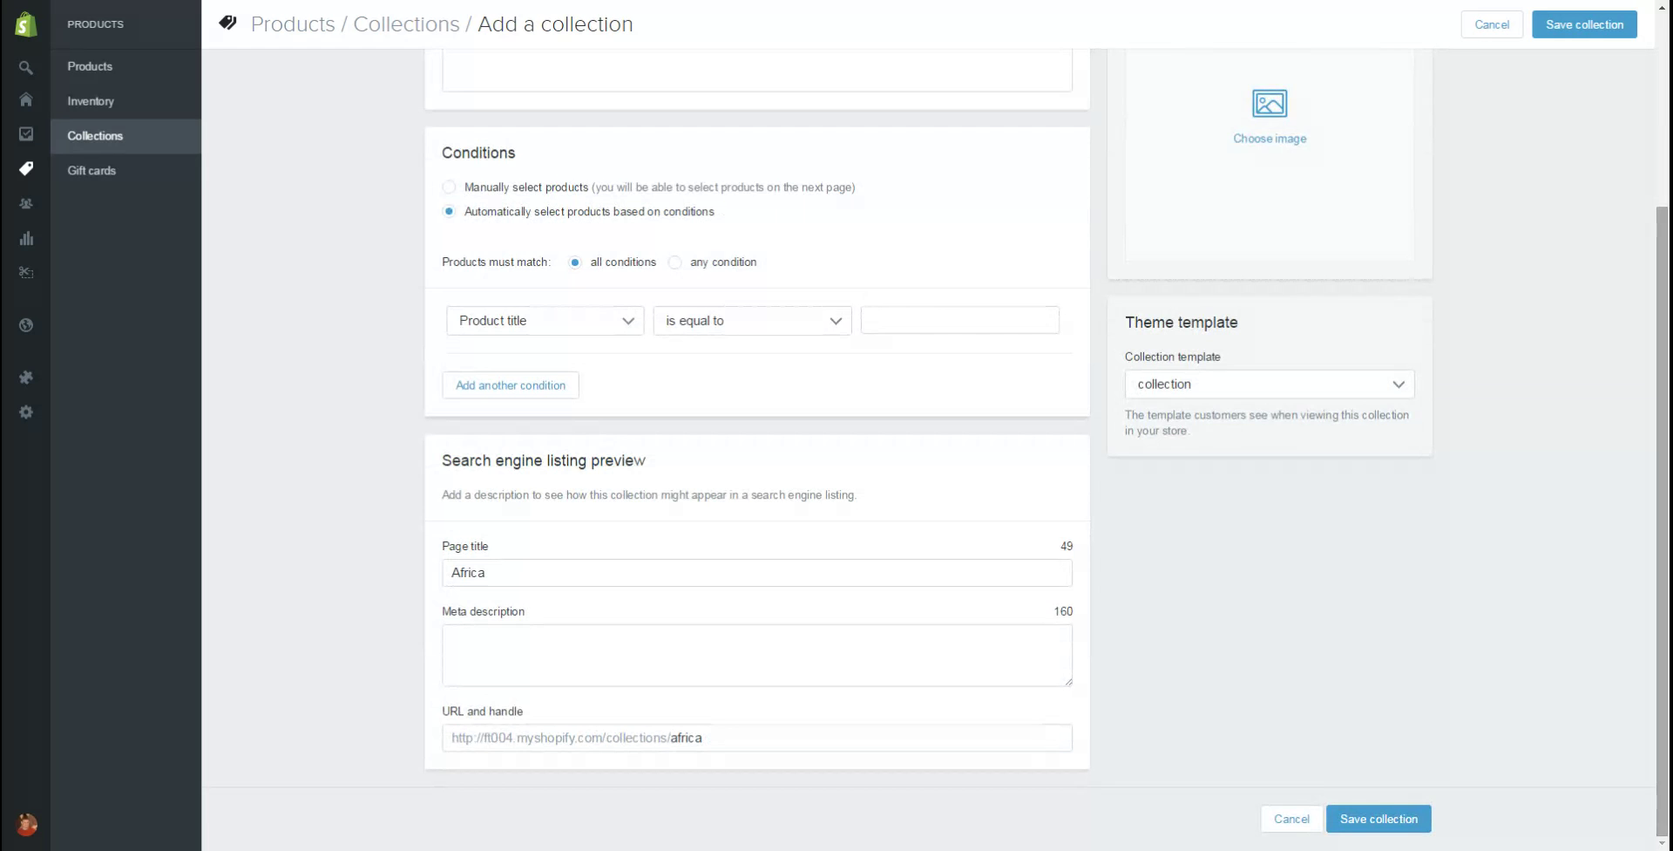
scroll(1046, 436, up, 3)
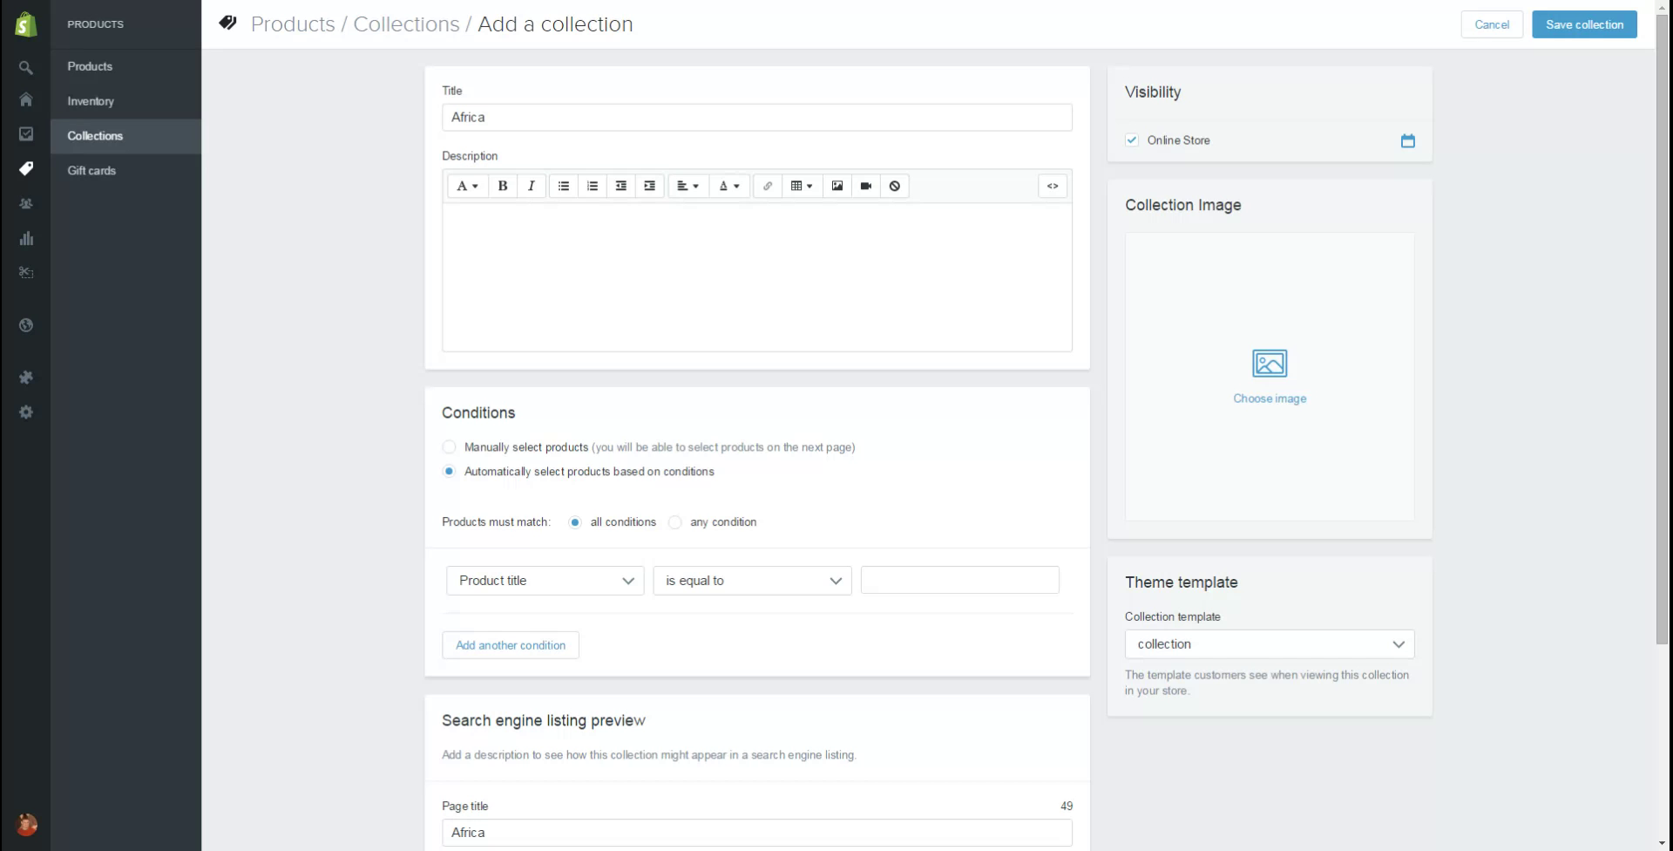
Step: Set the collection's first condition to product title contains "Jedando"
click(752, 580)
key(c)
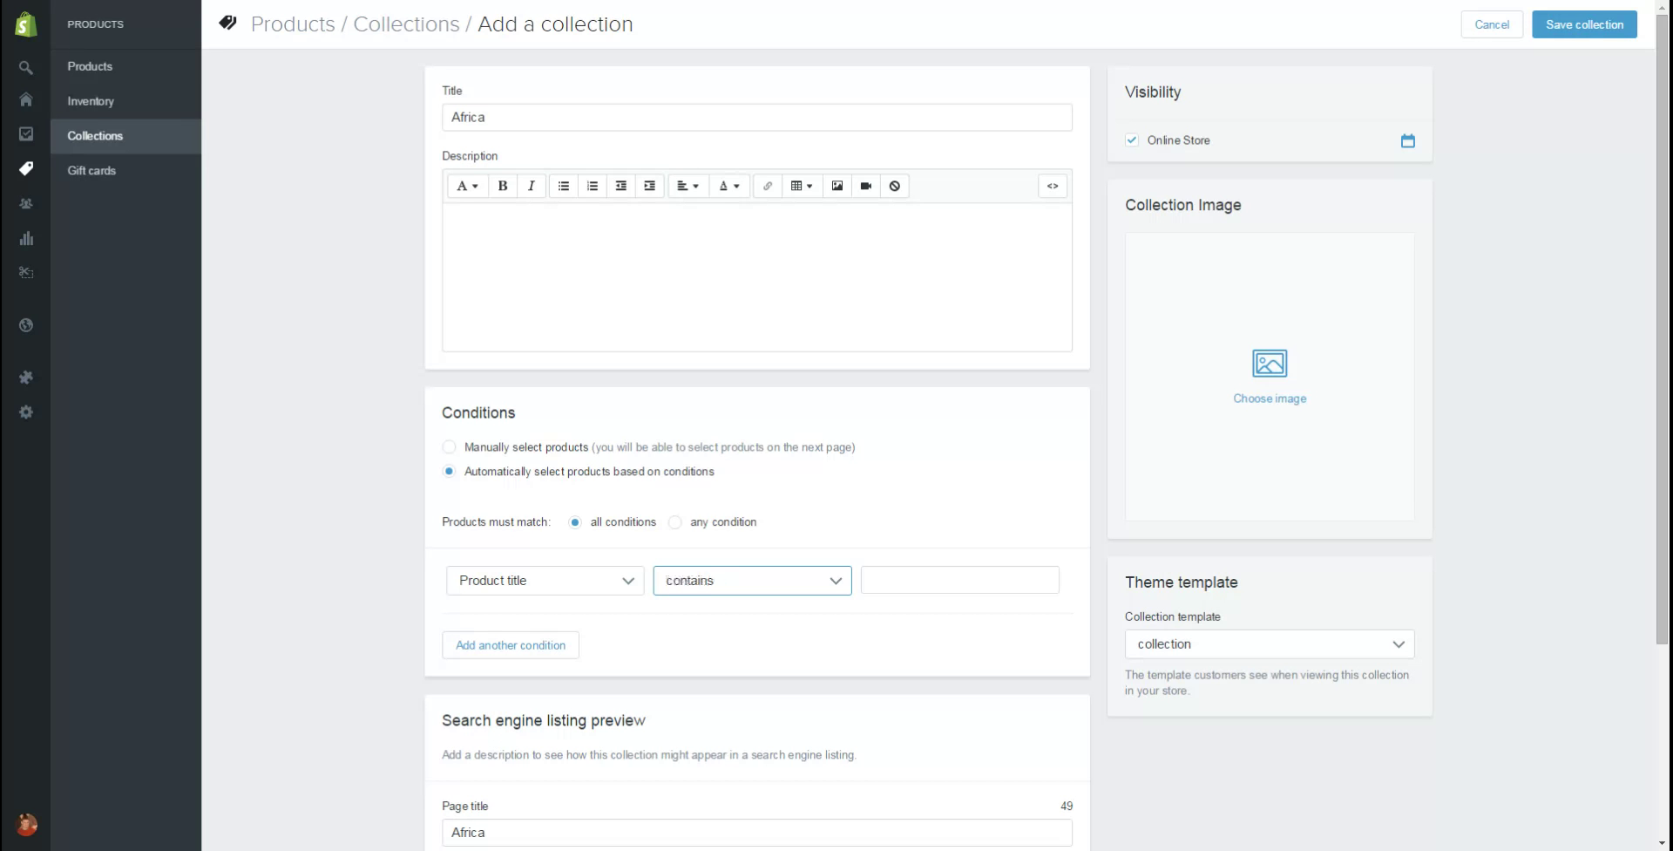
click(872, 579)
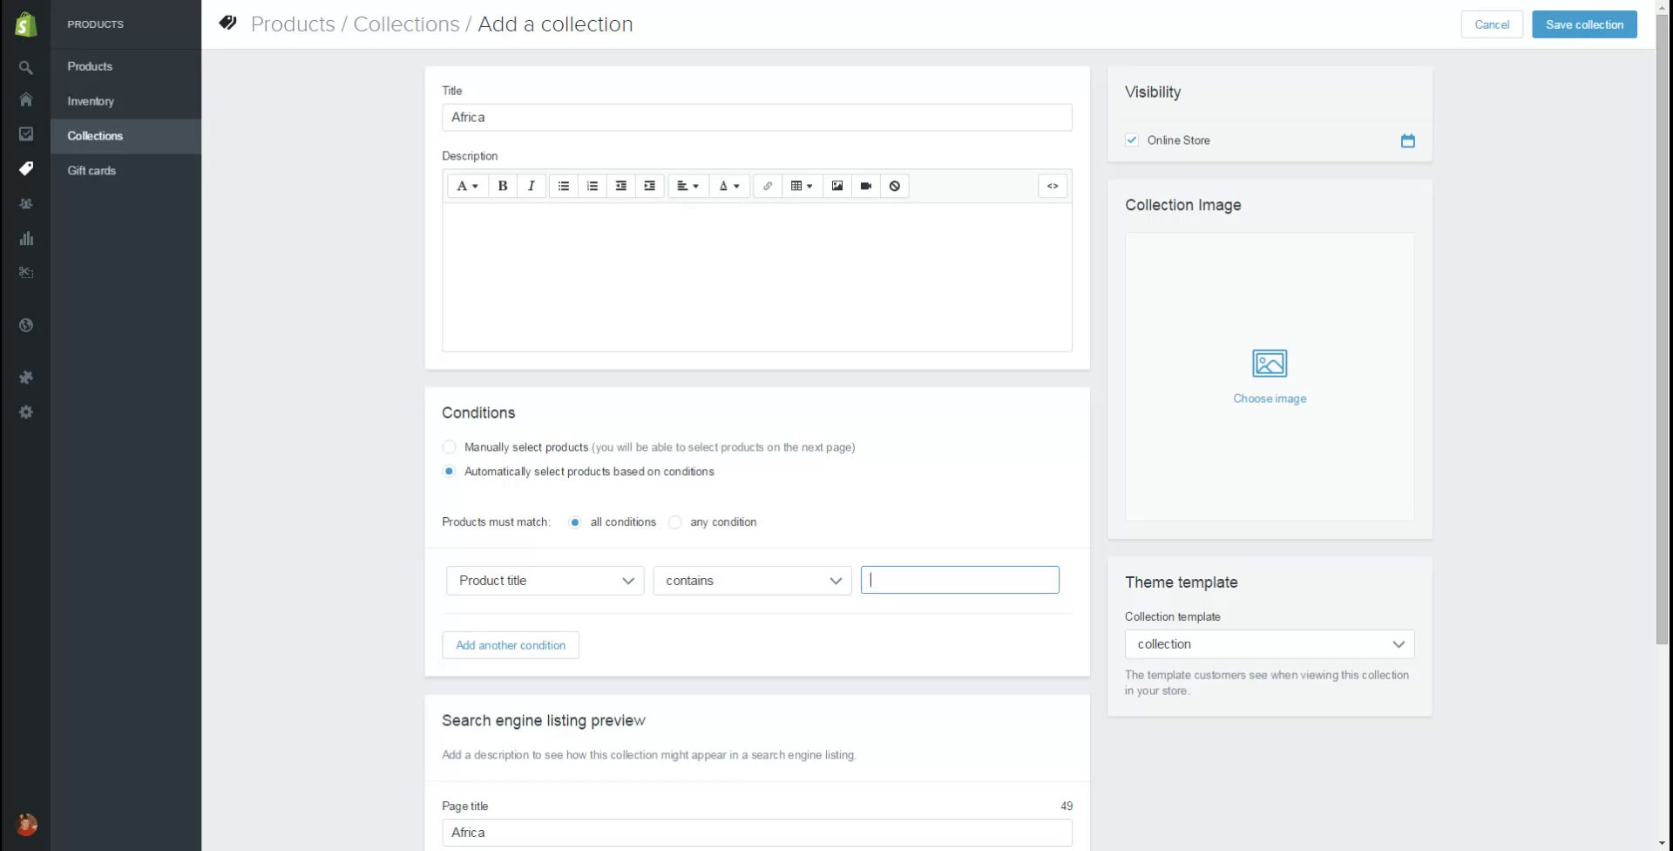
text(Jenado)
key(Delete)
text(dan)
Step: Add a second condition to the collection: product title contains "Esther"
click(511, 644)
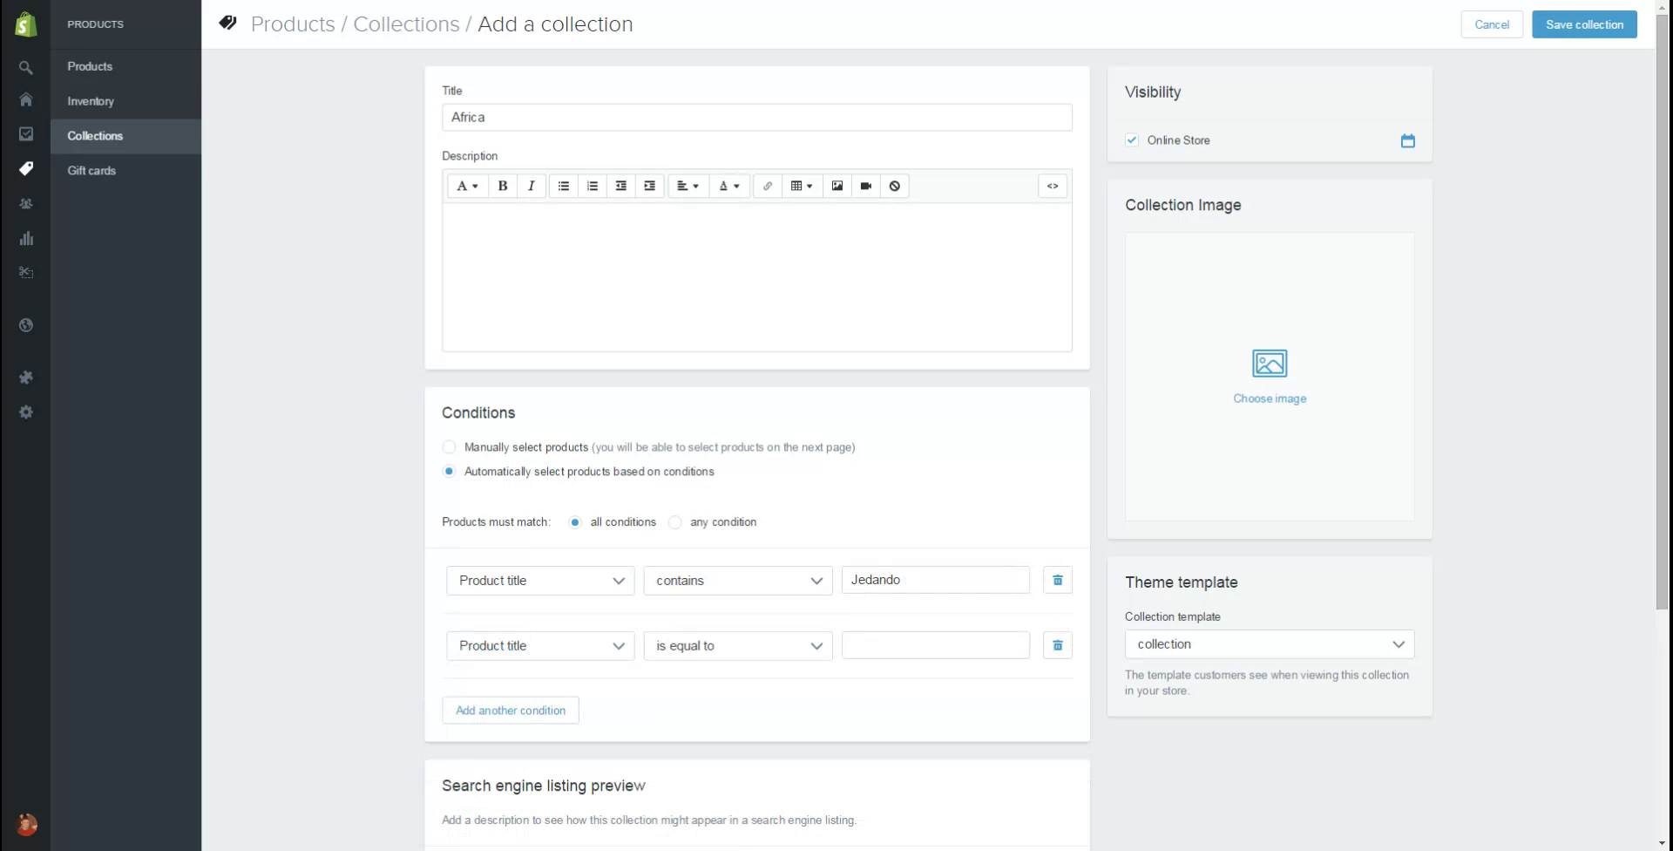
click(737, 645)
key(c)
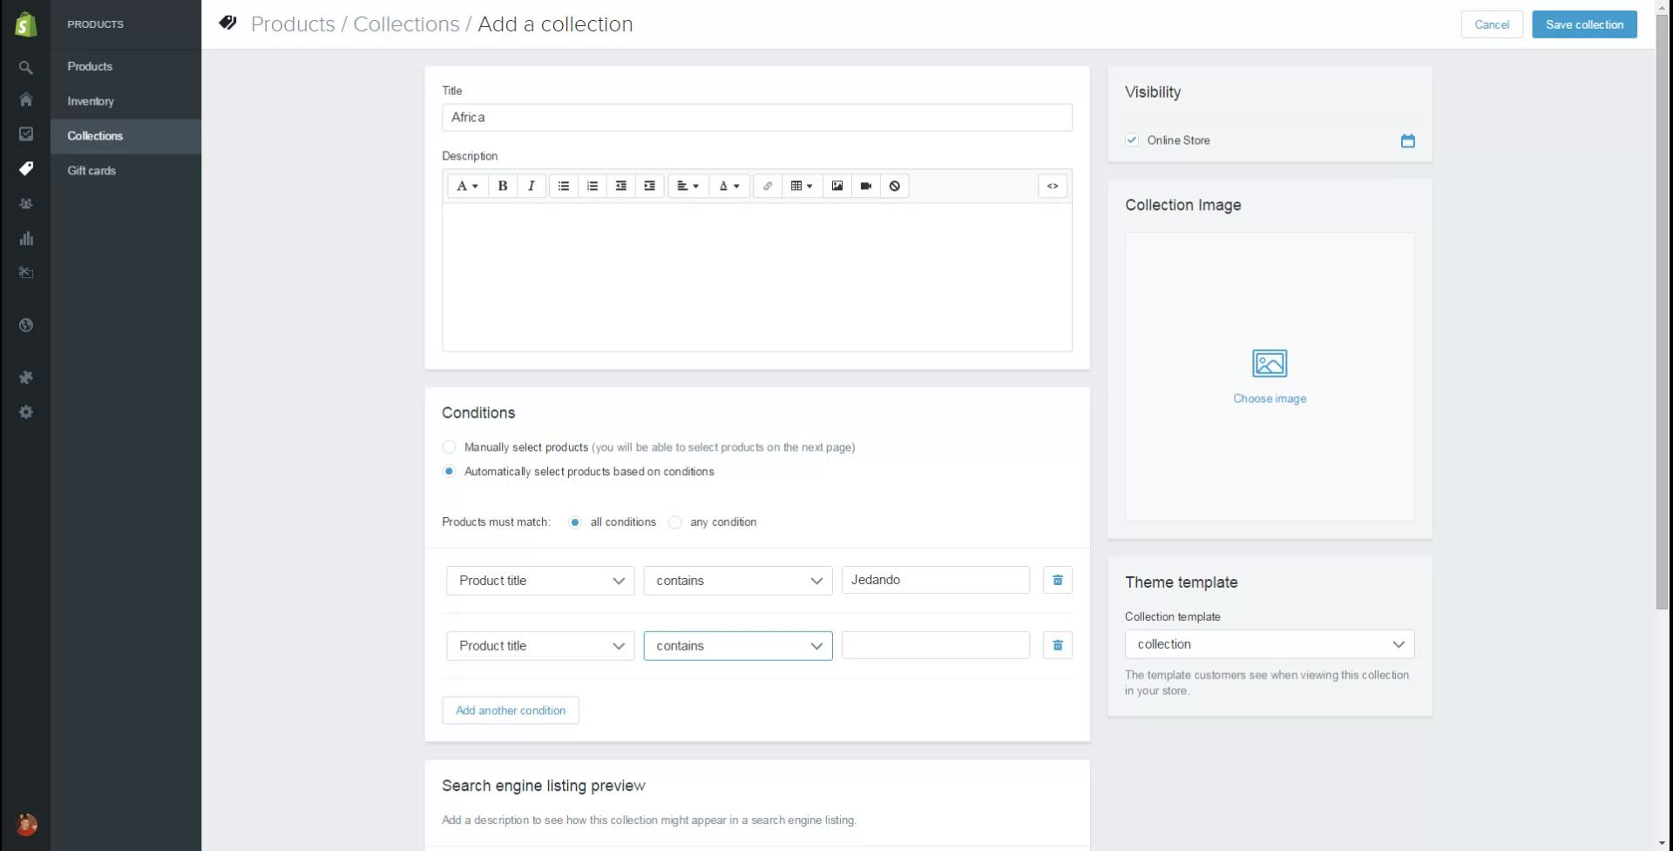
click(935, 645)
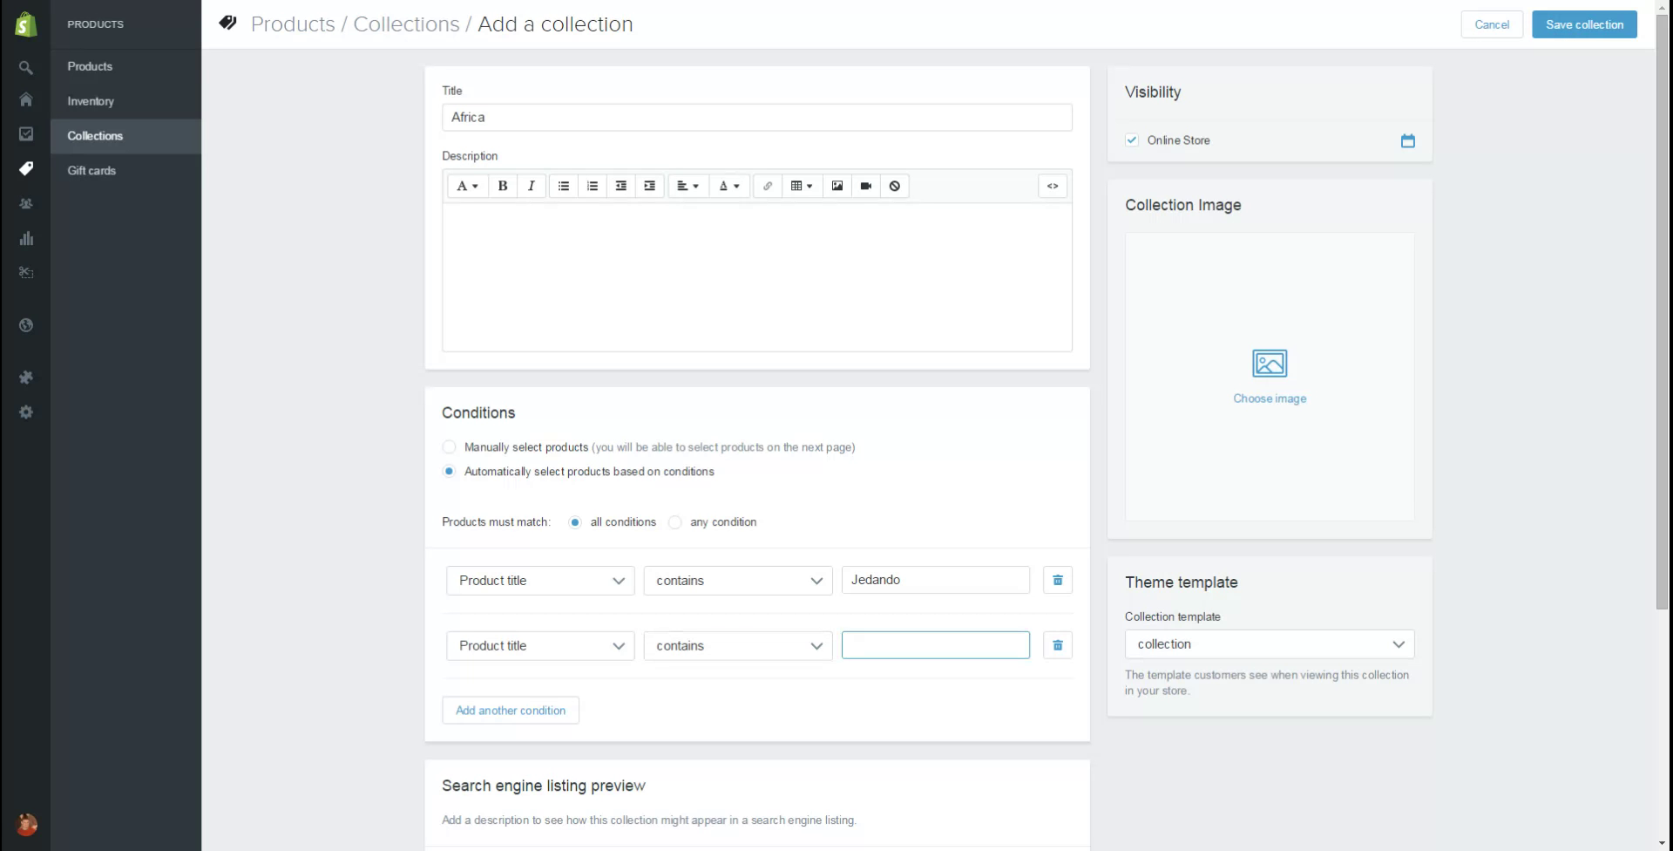
text(Esther)
Step: Add a third condition to the collection: product title contains "Tonga"
click(510, 709)
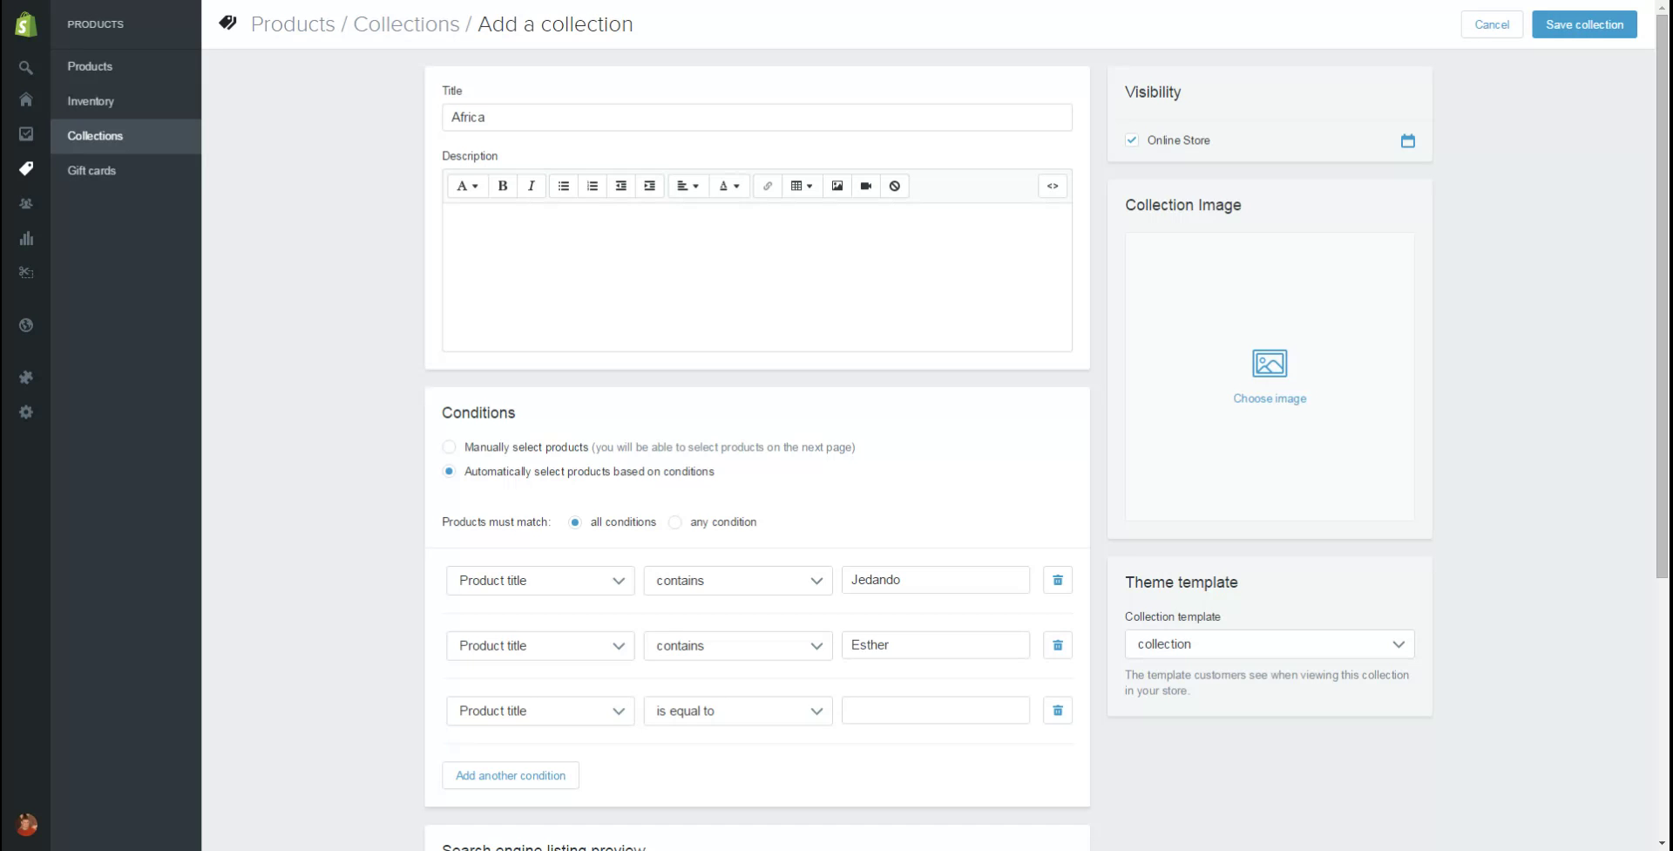
click(737, 710)
key(c)
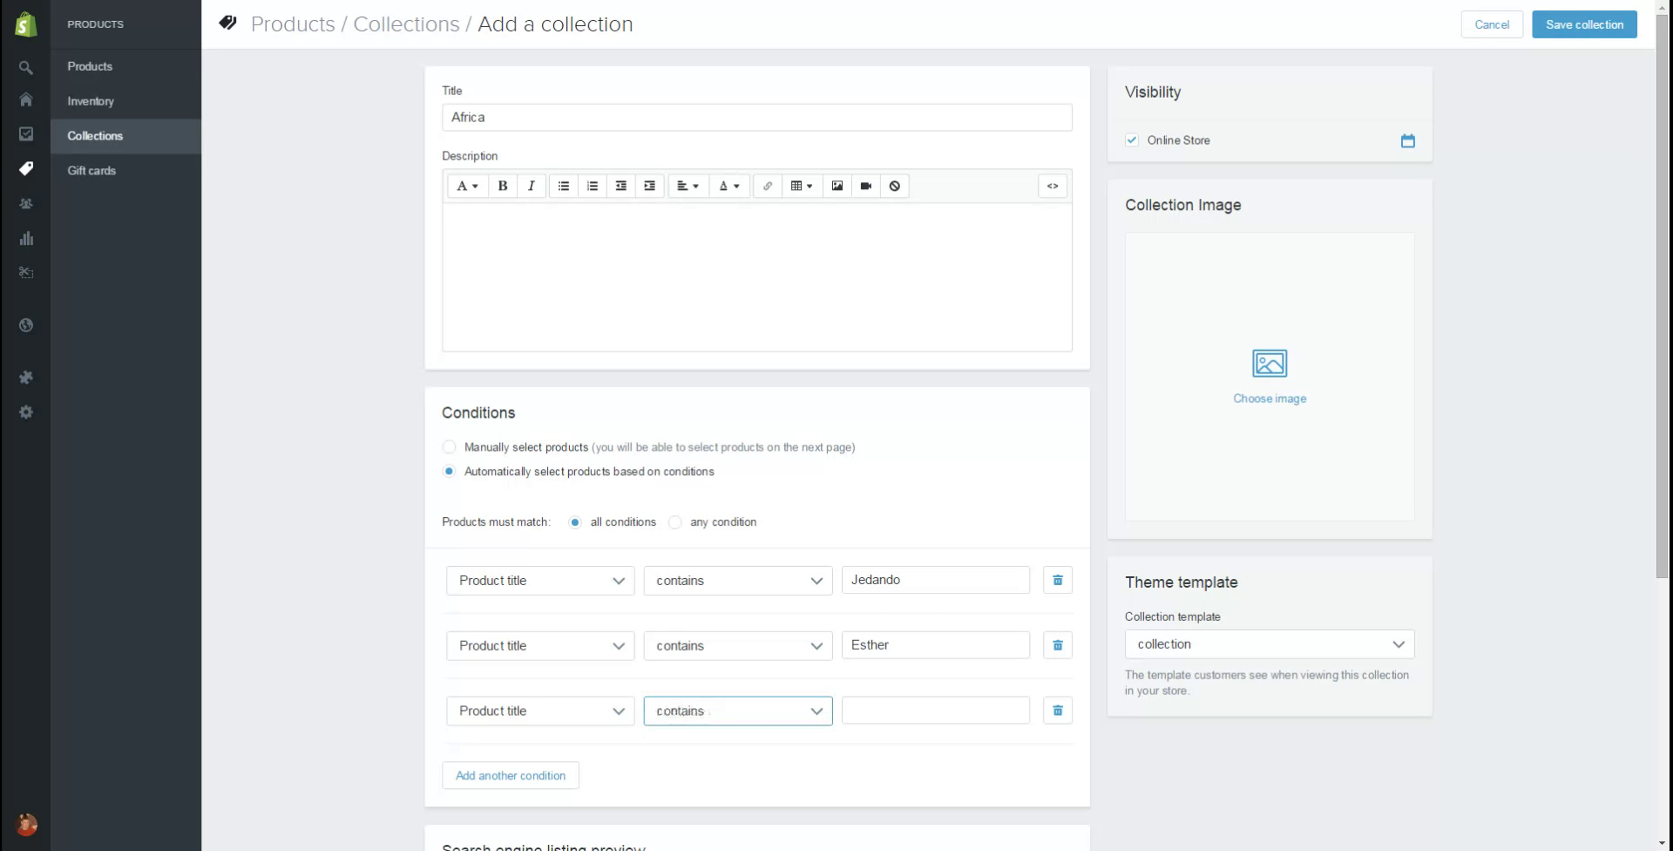
key(Tab)
text(Tona)
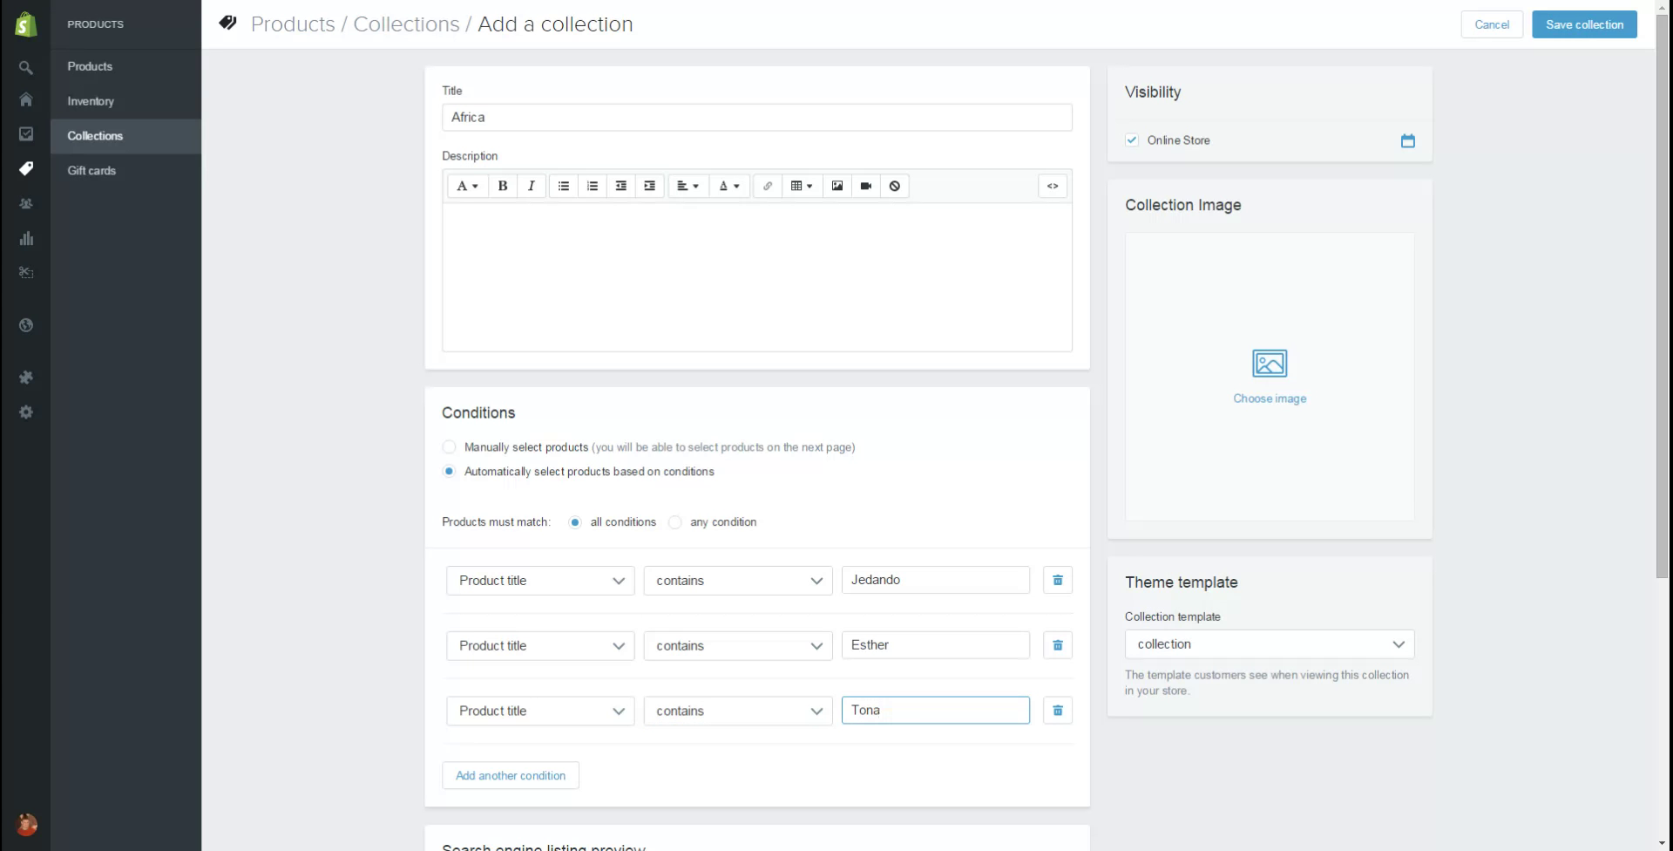
key(BackSpace)
text(ga)
Step: Make products match any condition, save the Africa collection and check which products it includes
click(675, 523)
click(1585, 24)
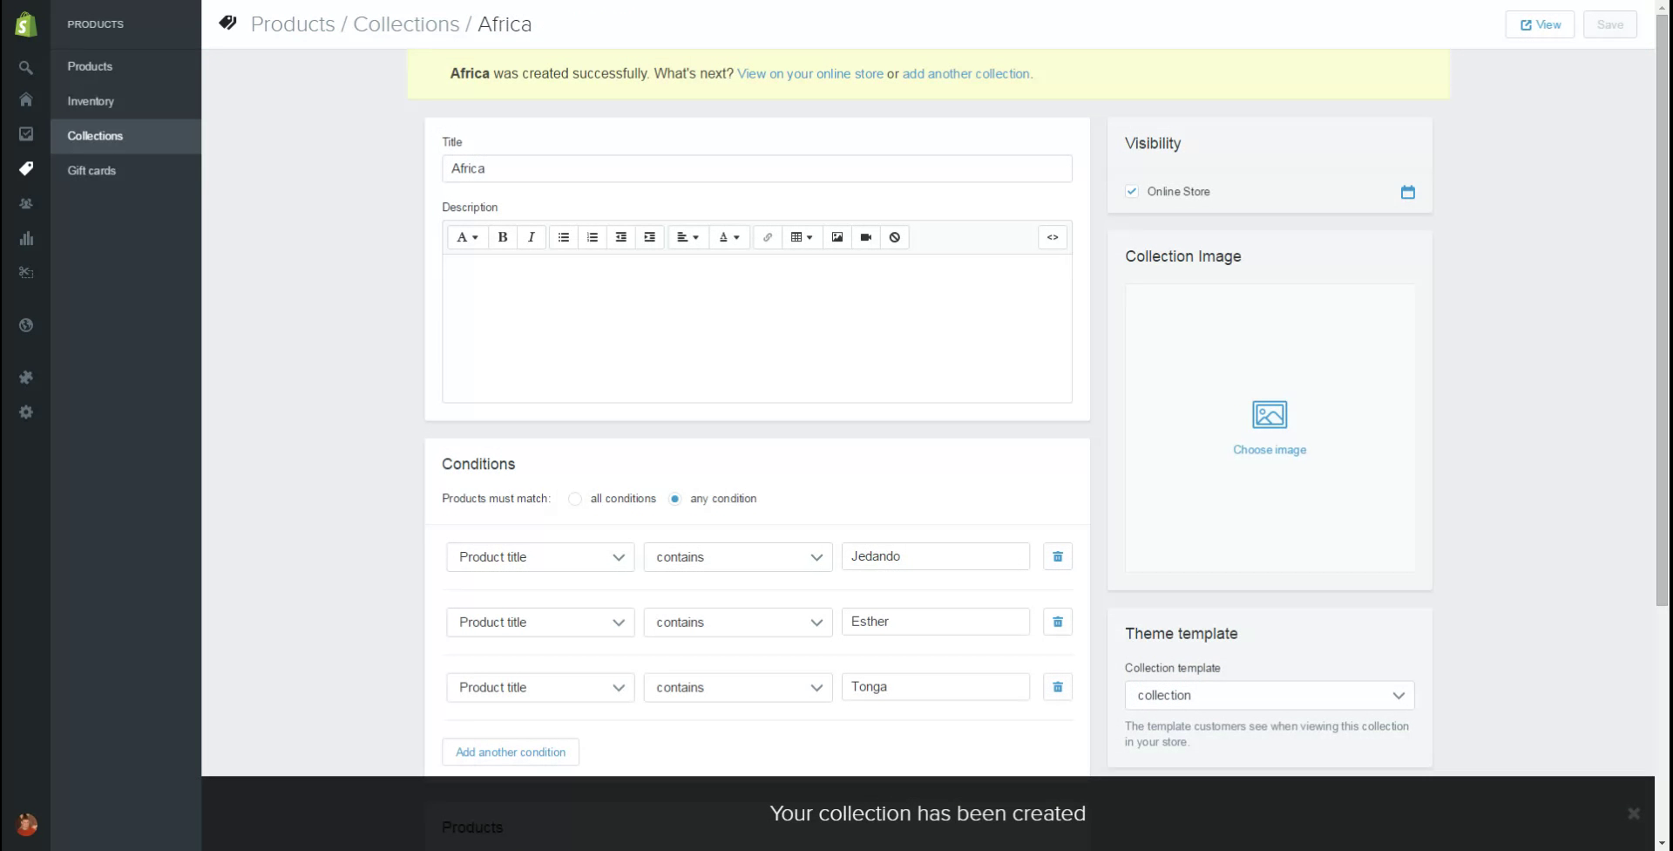
scroll(933, 436, down, 3)
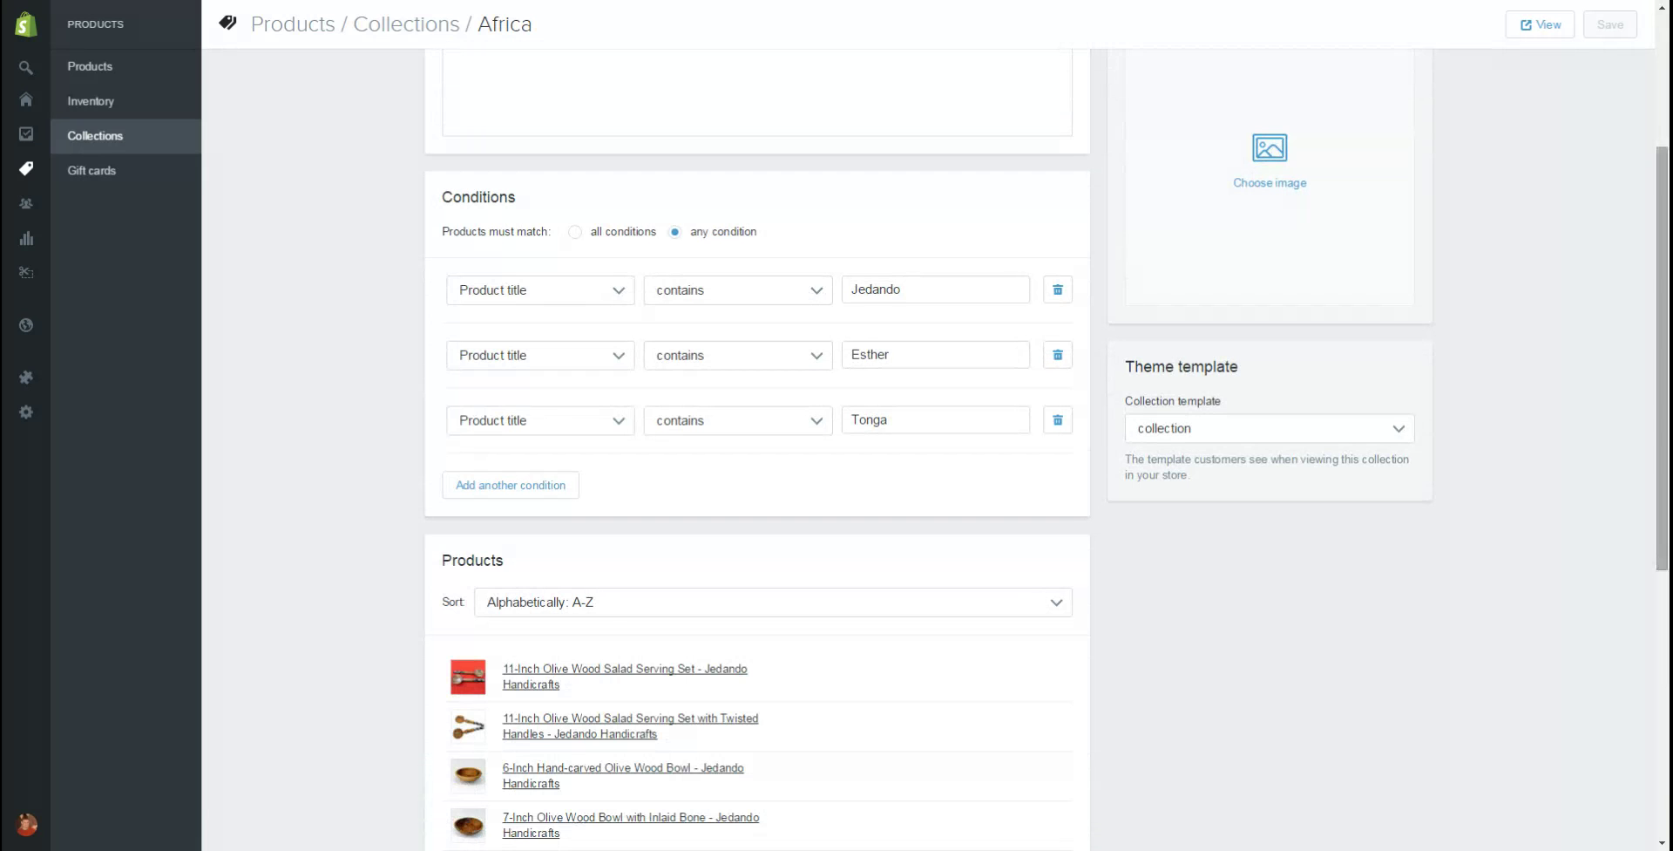
scroll(758, 436, down, 6)
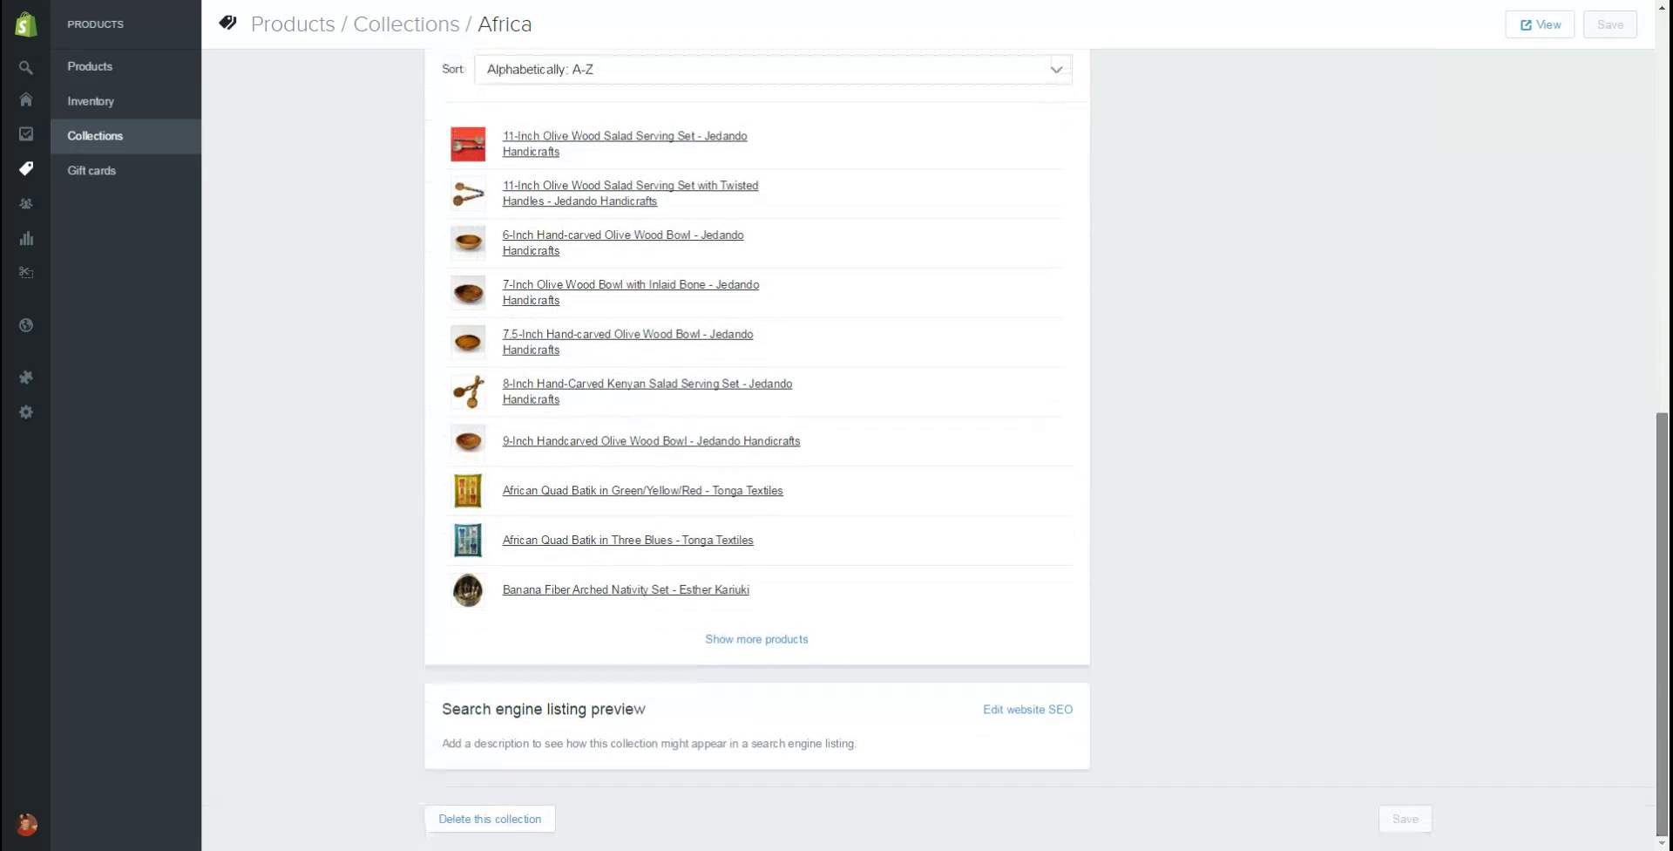
scroll(758, 435, up, 5)
scroll(1046, 449, up, 3)
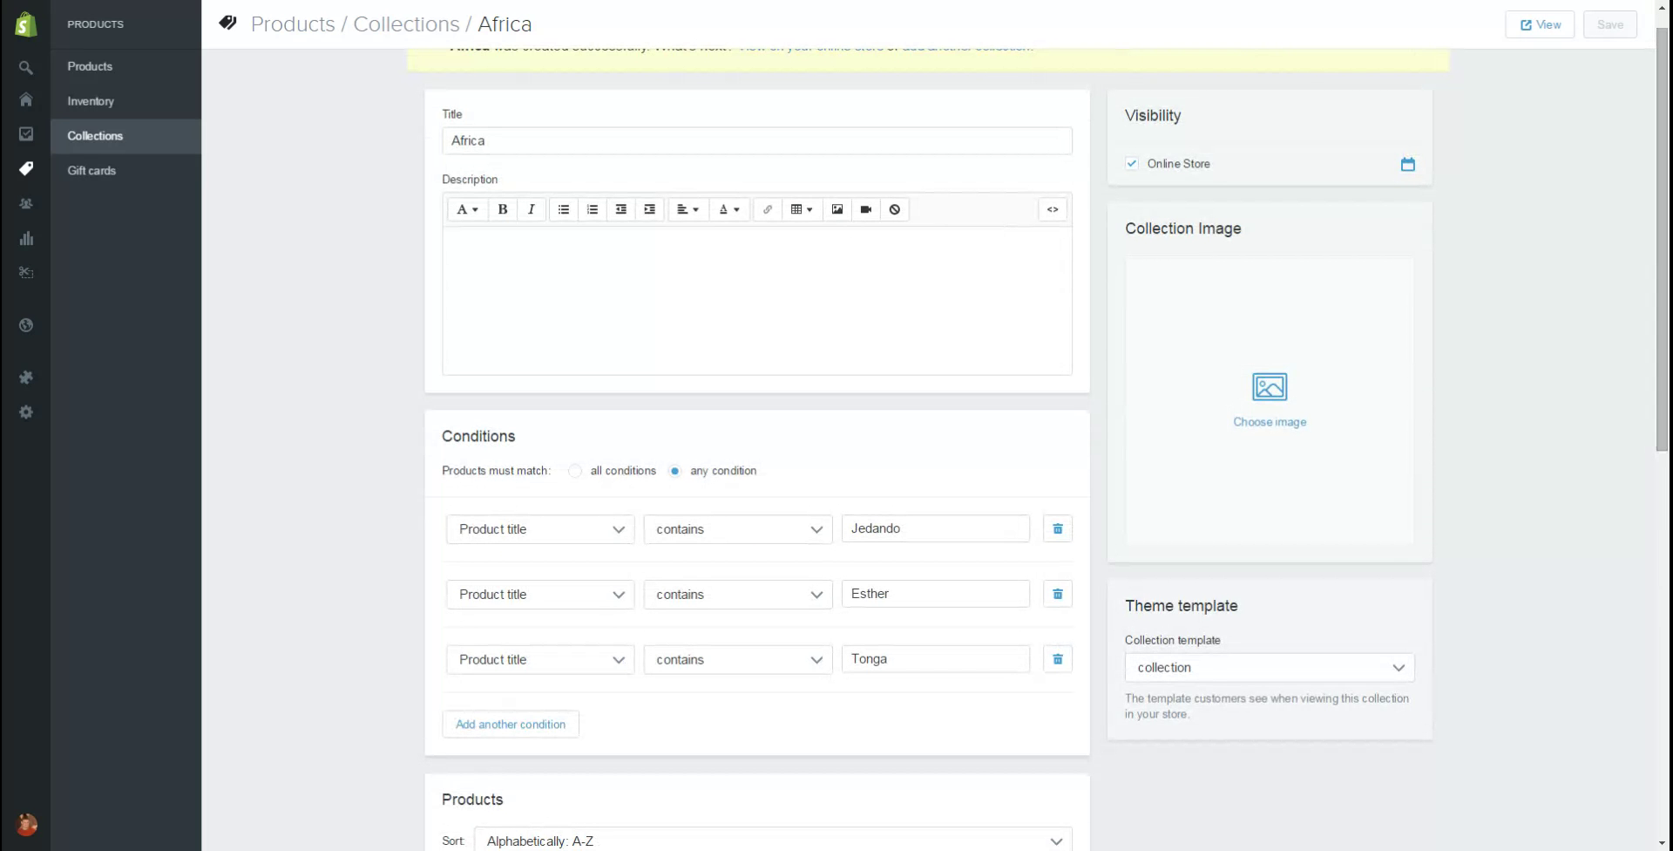
Step: Open the FT004 theme for customization and examine the Shop Online menu in the store preview
click(26, 324)
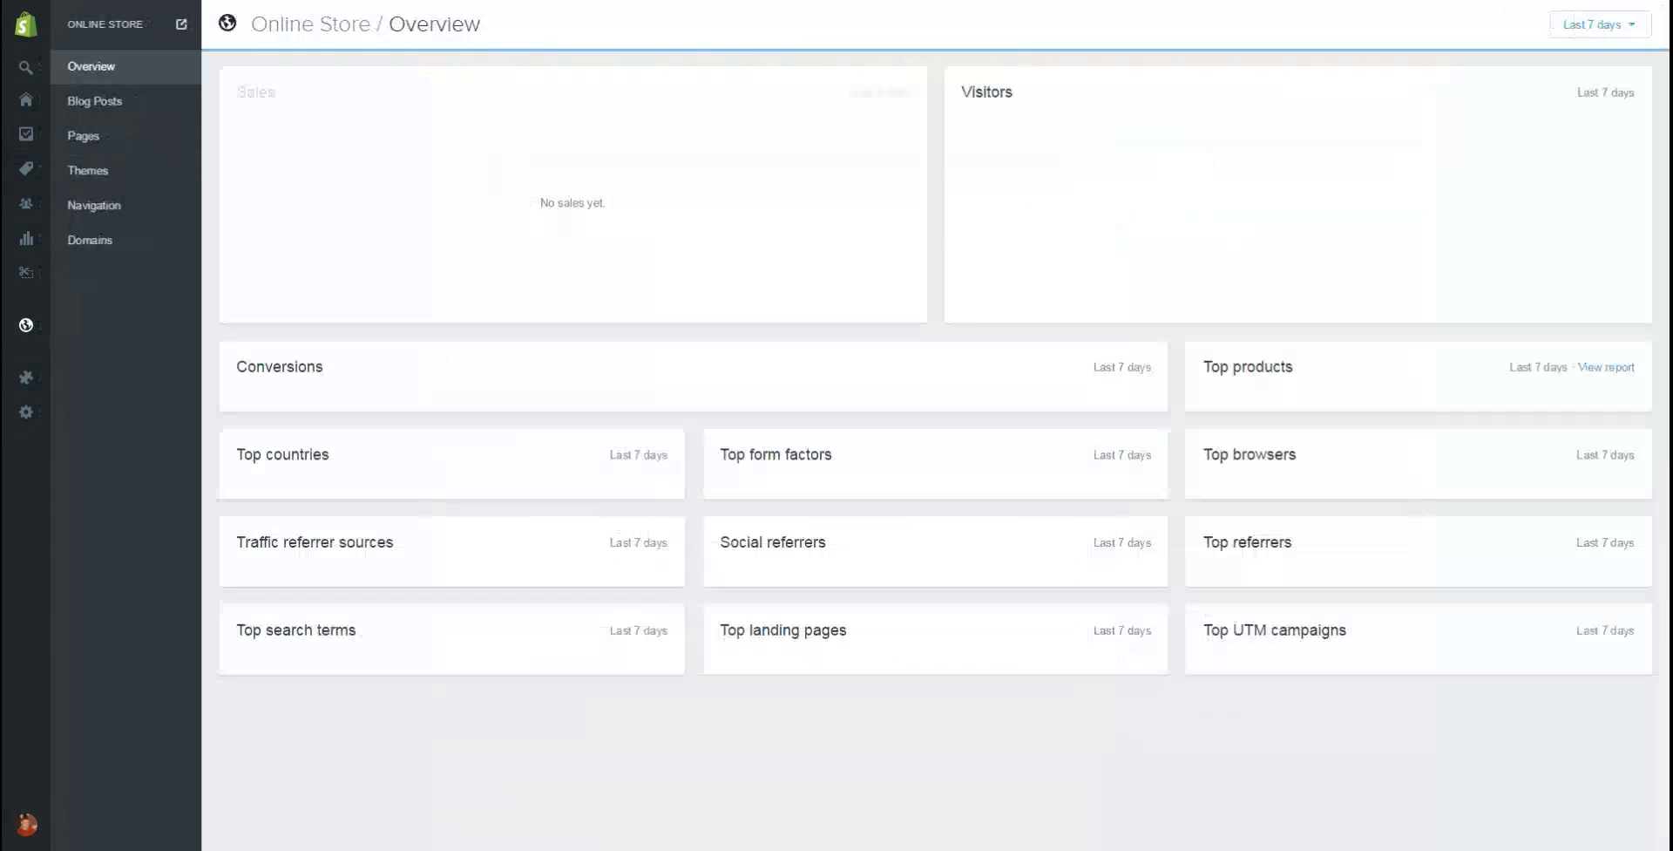
click(88, 170)
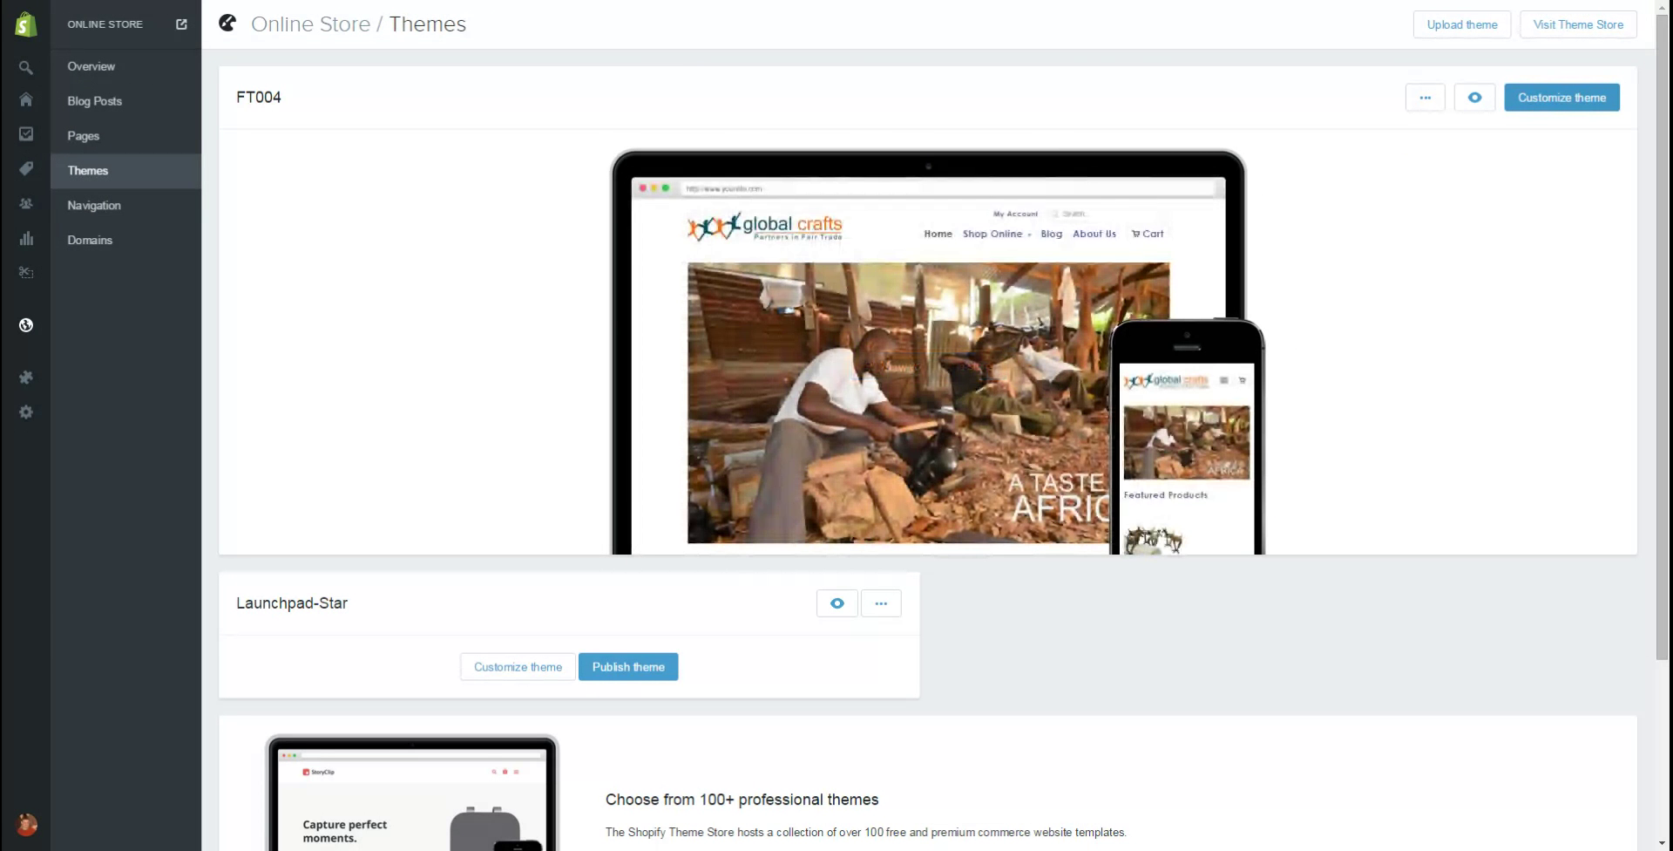
click(1562, 96)
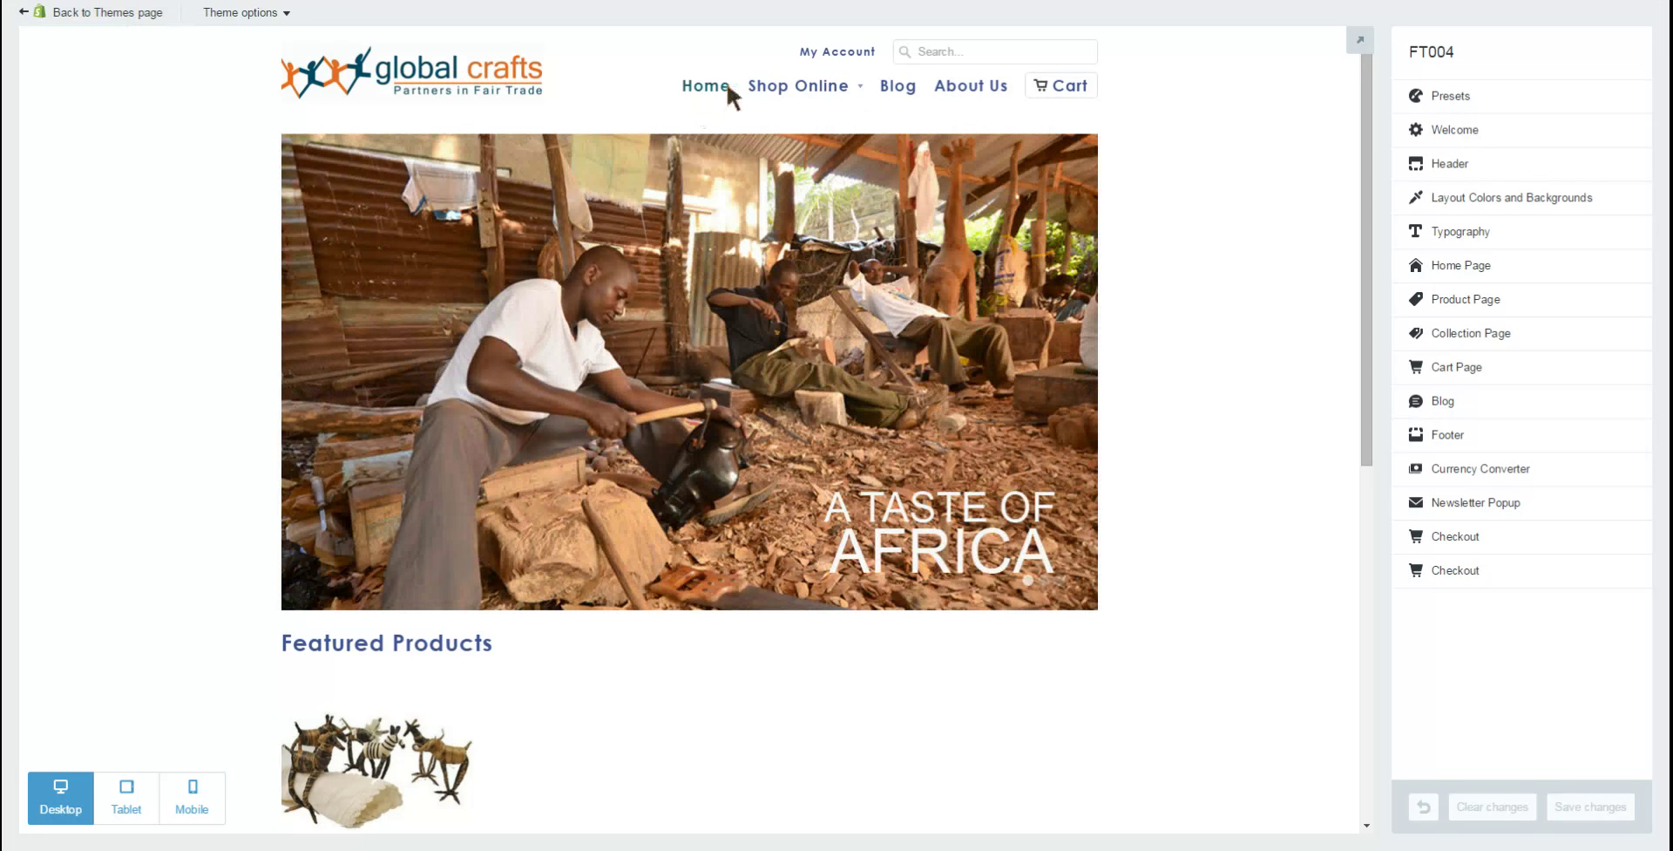
mouse_move(818, 86)
mouse_move(803, 261)
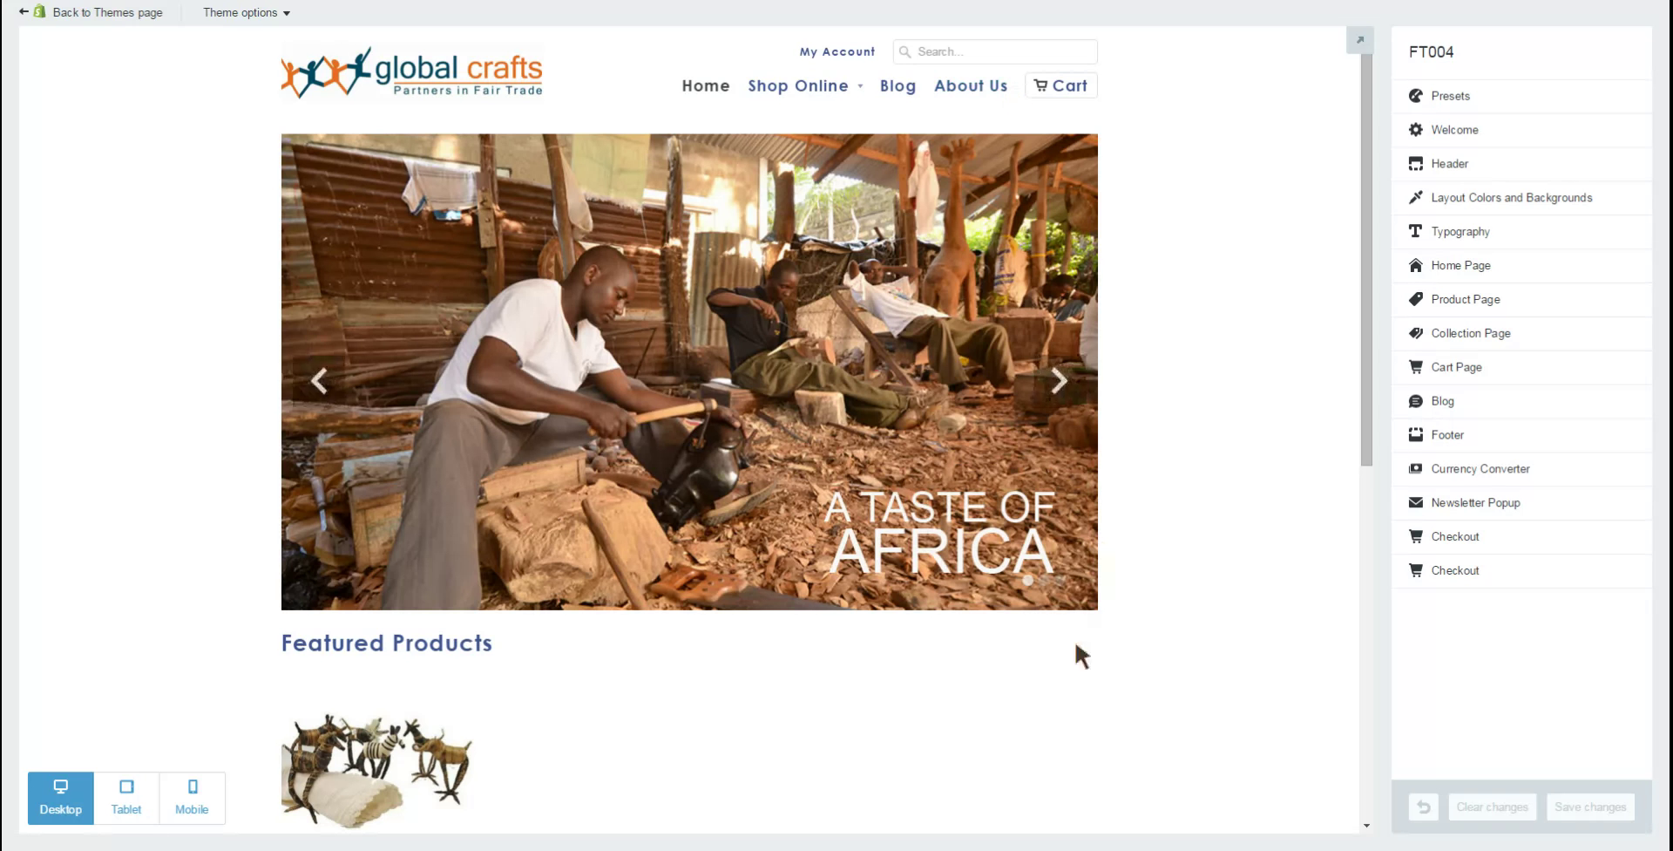
mouse_move(952, 528)
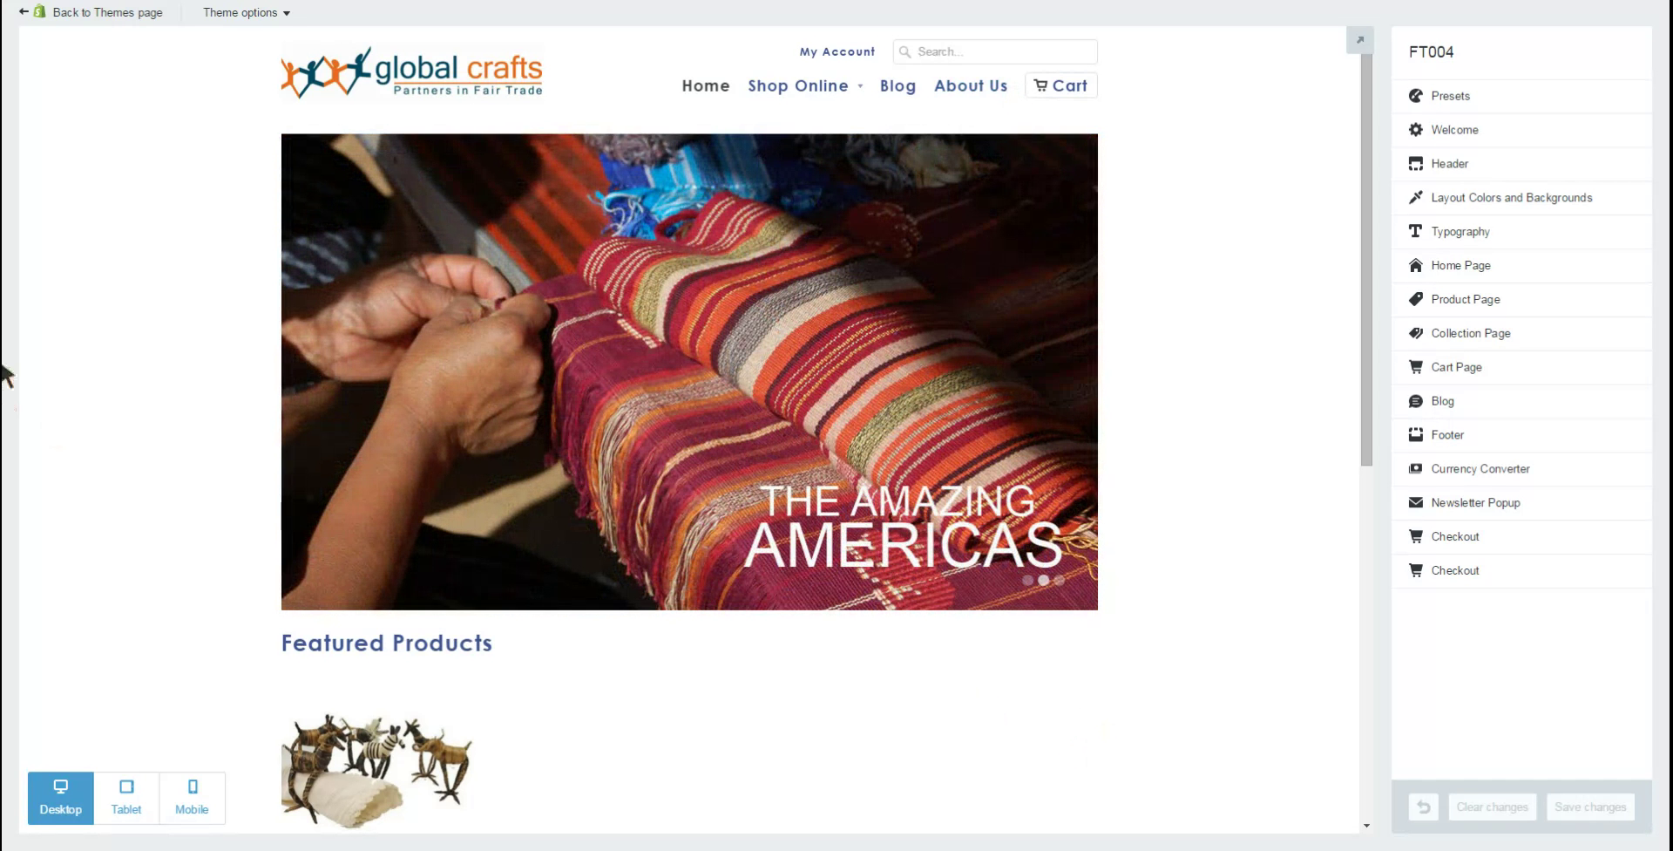
Step: Go to the online store's navigation and start a new link list named "By Country"
click(99, 14)
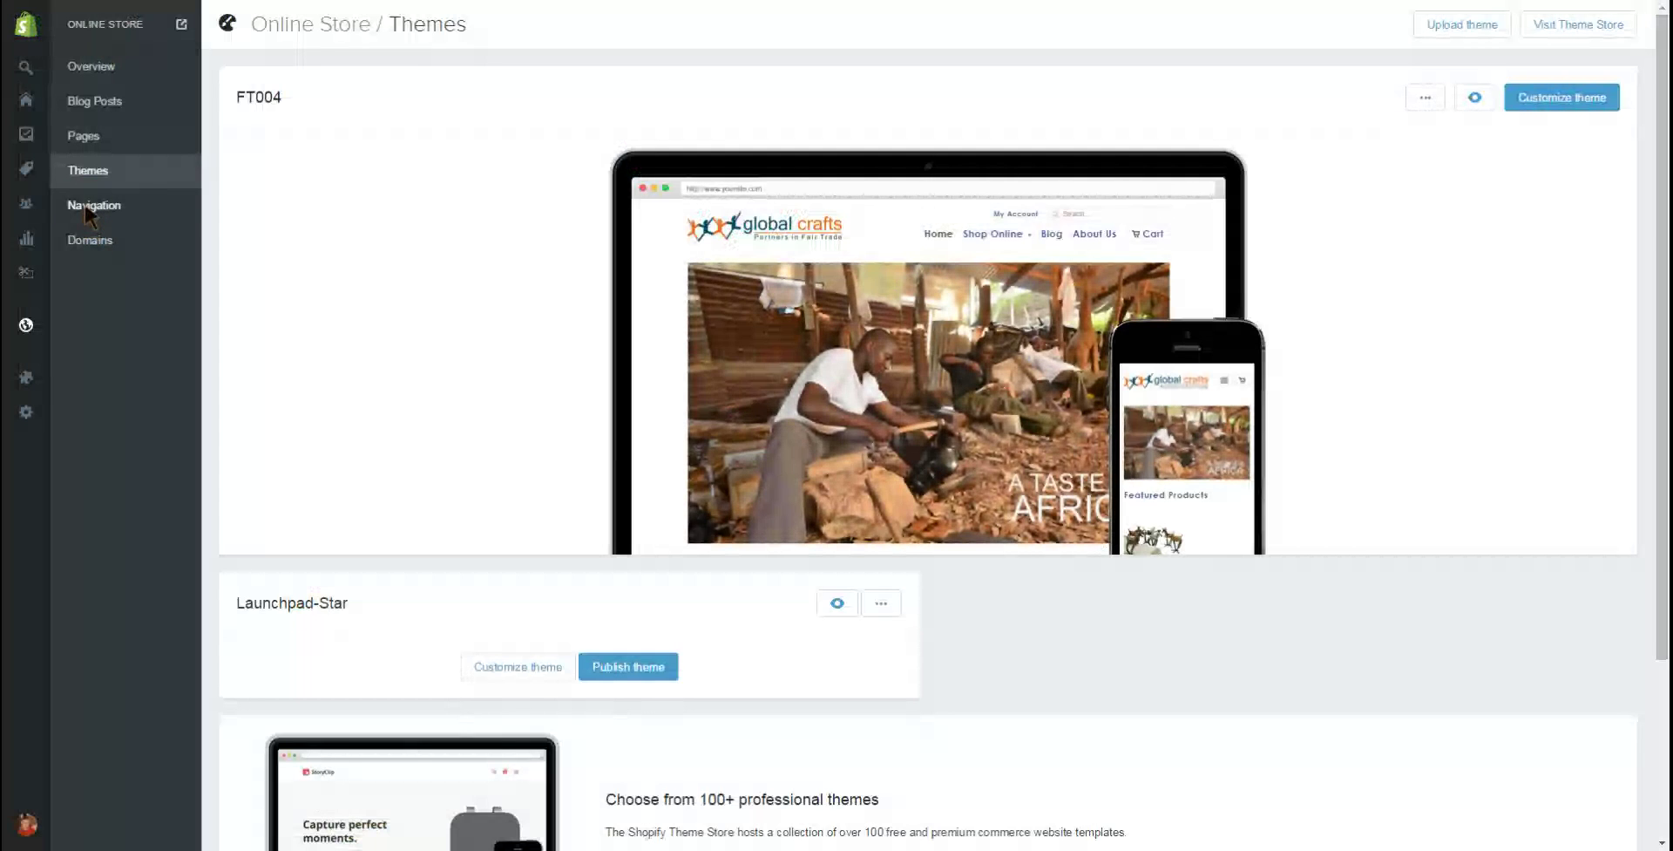
click(88, 209)
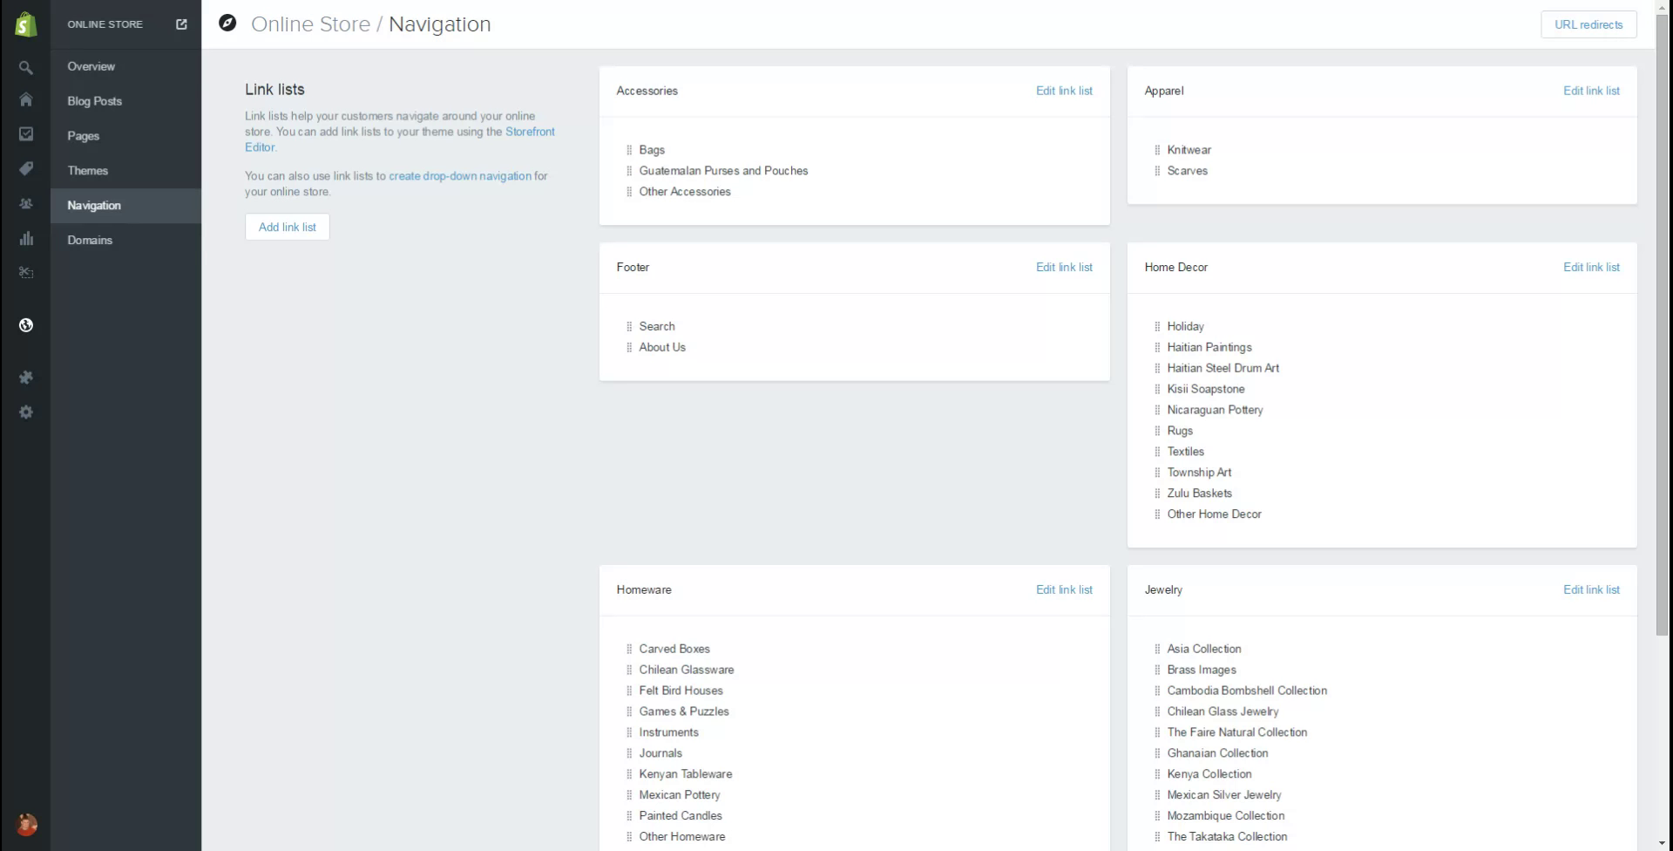
click(288, 226)
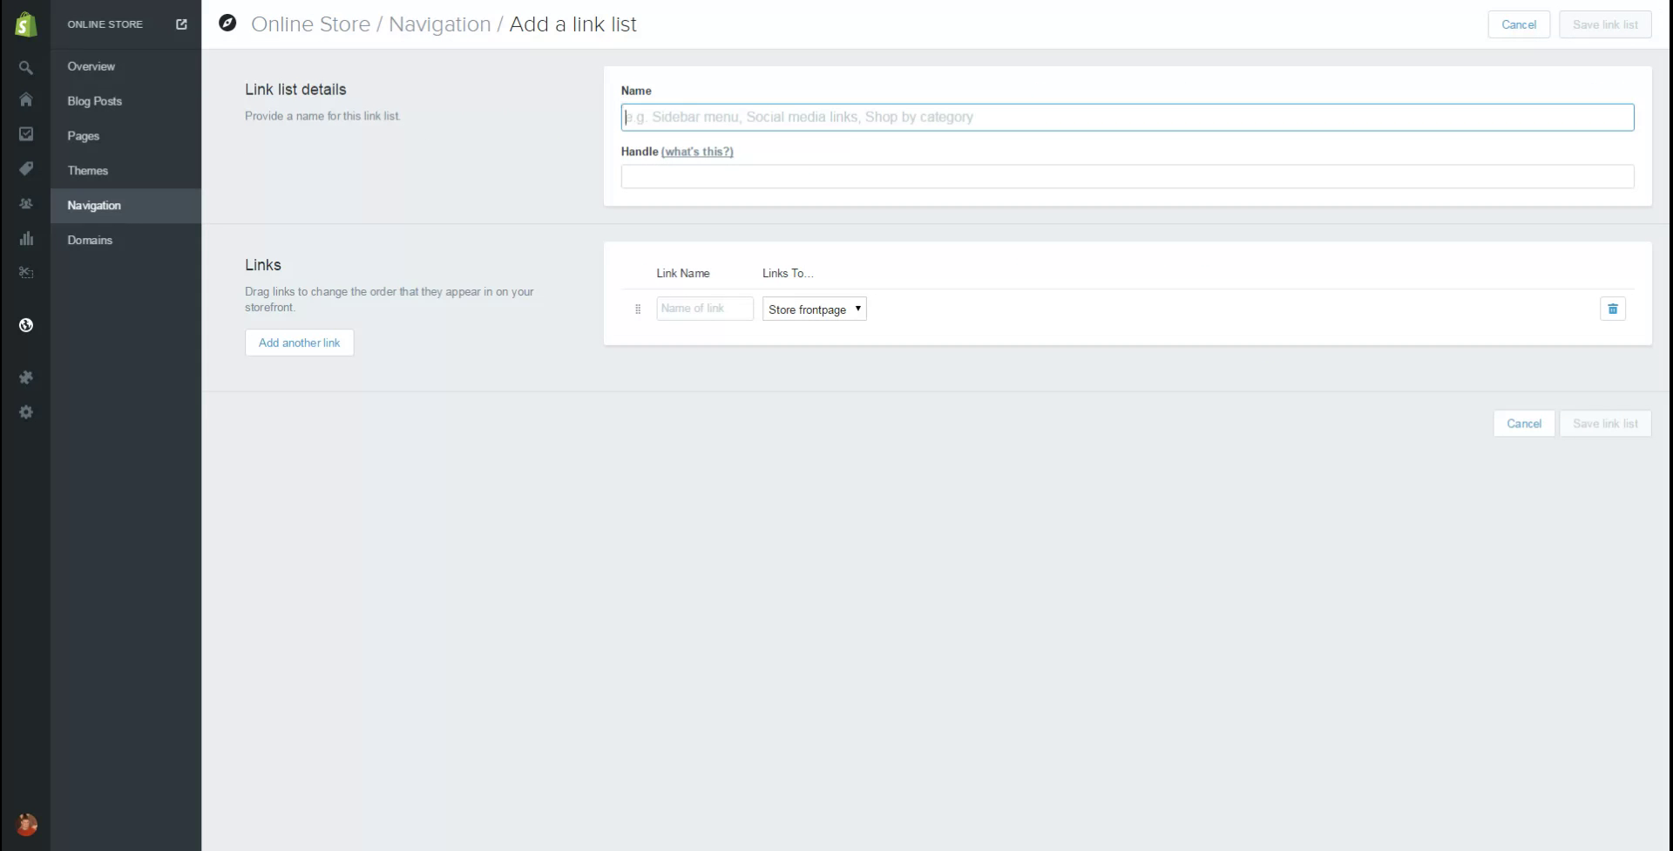
text(By C)
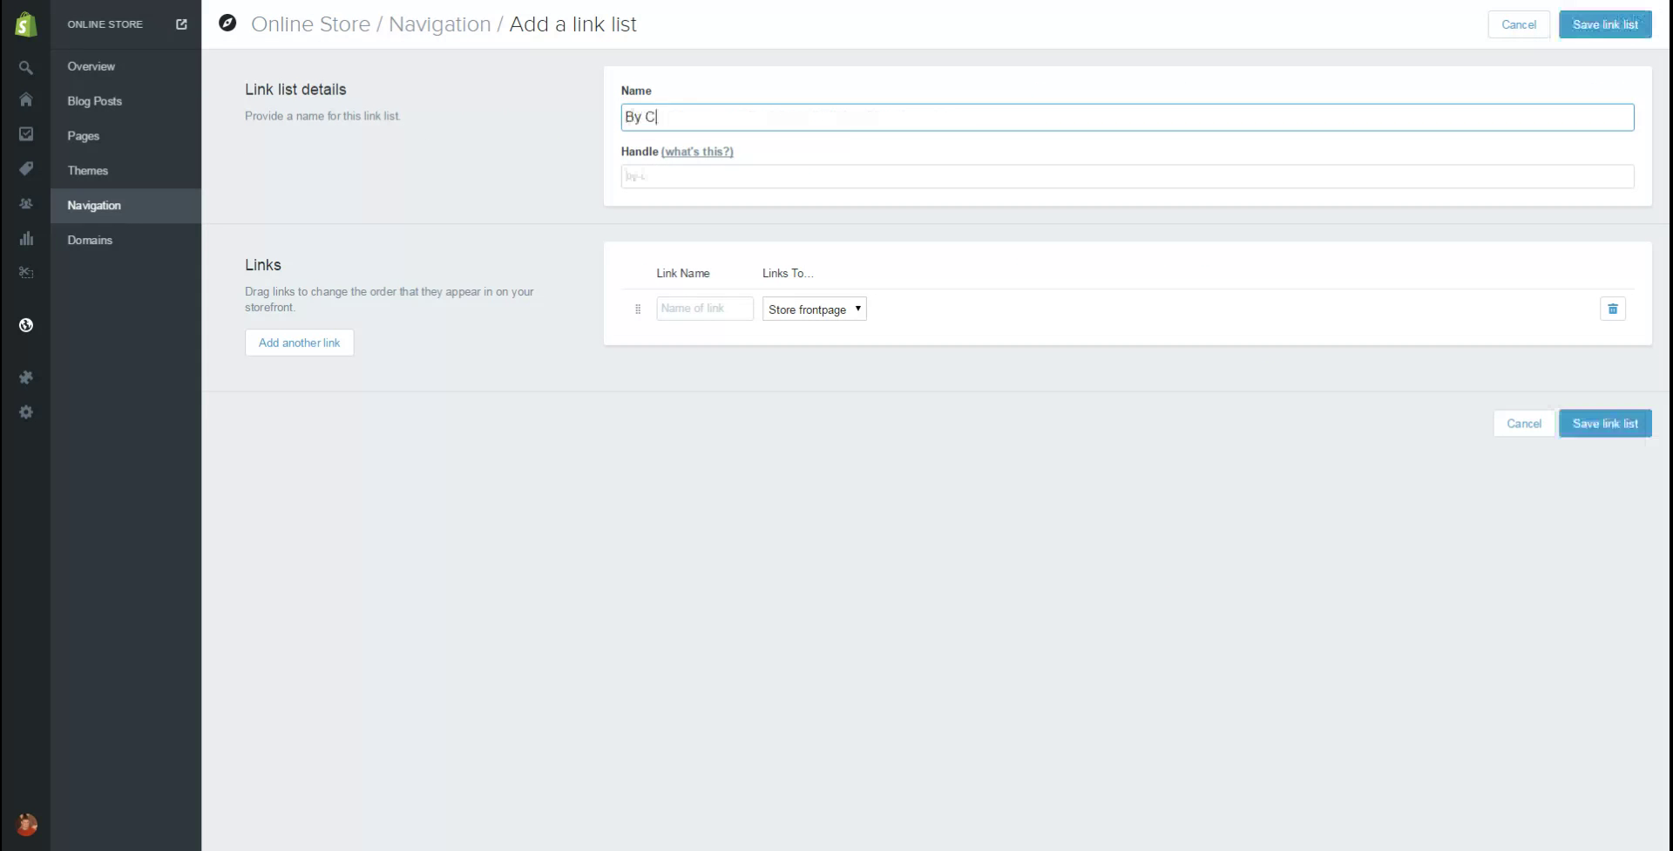
text(ountry)
Step: Add an "Africa" link to the By Country link list, point it to the Africa collection and save the list
click(704, 309)
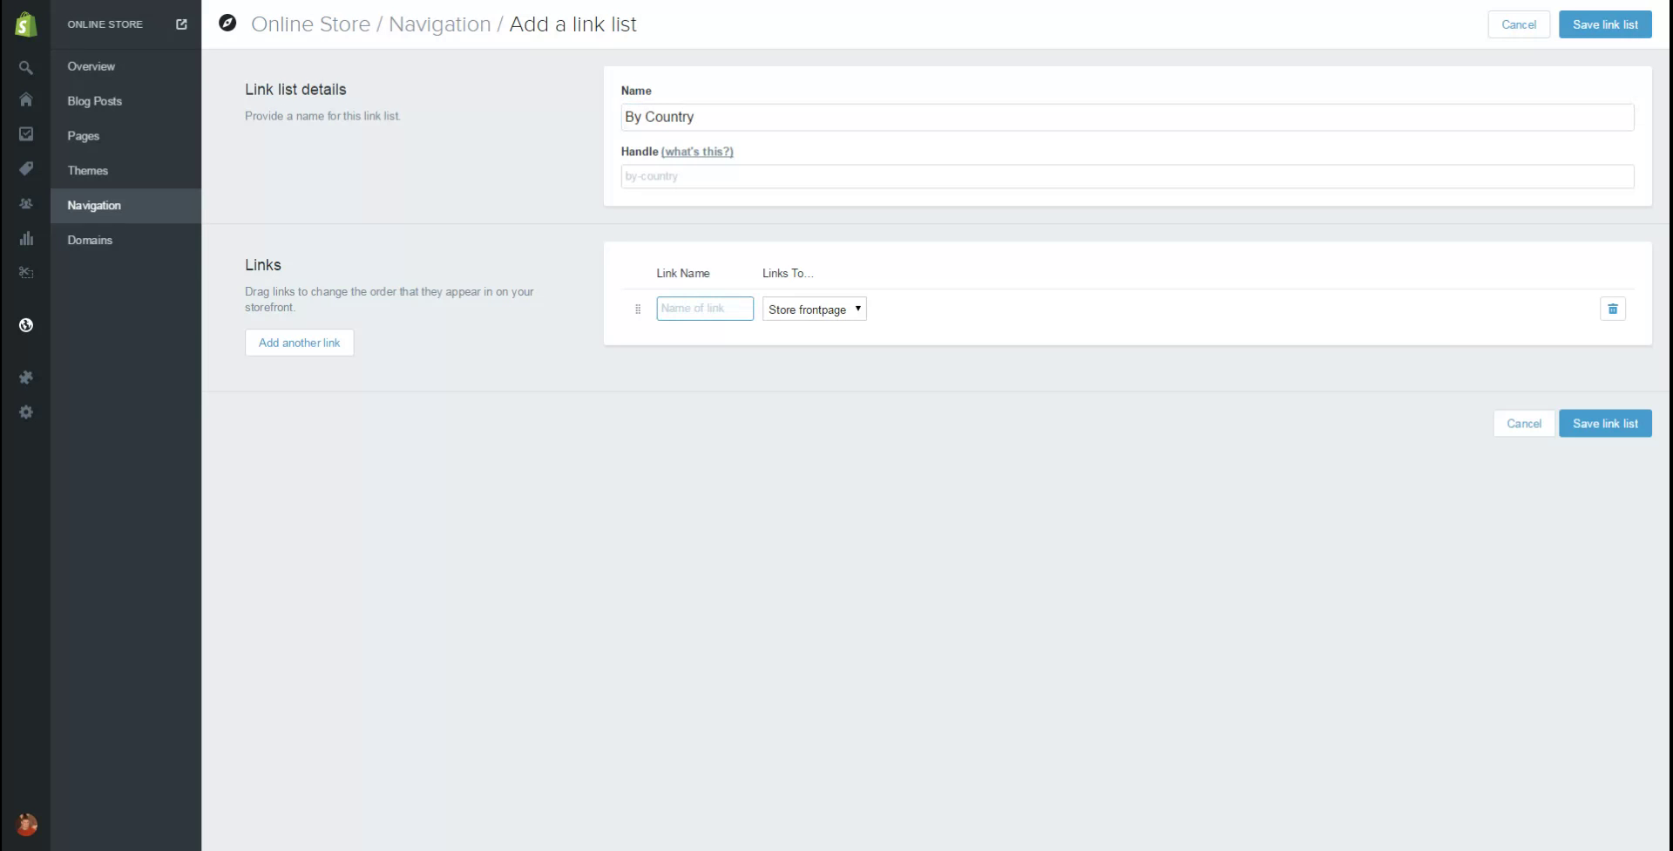
text(Africa)
key(Tab)
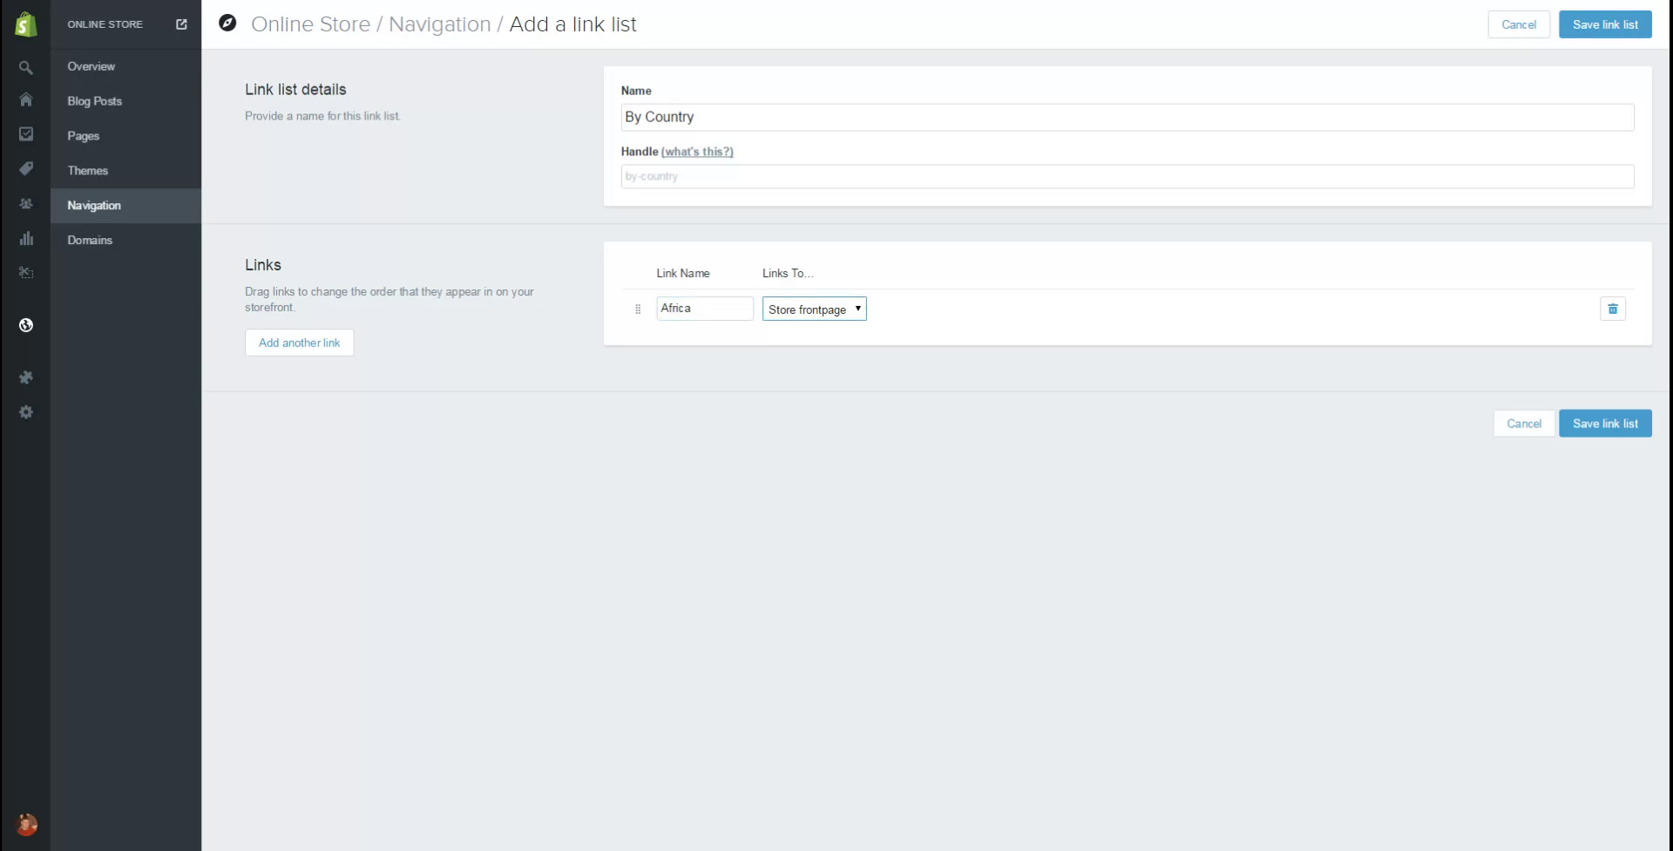
key(Down)
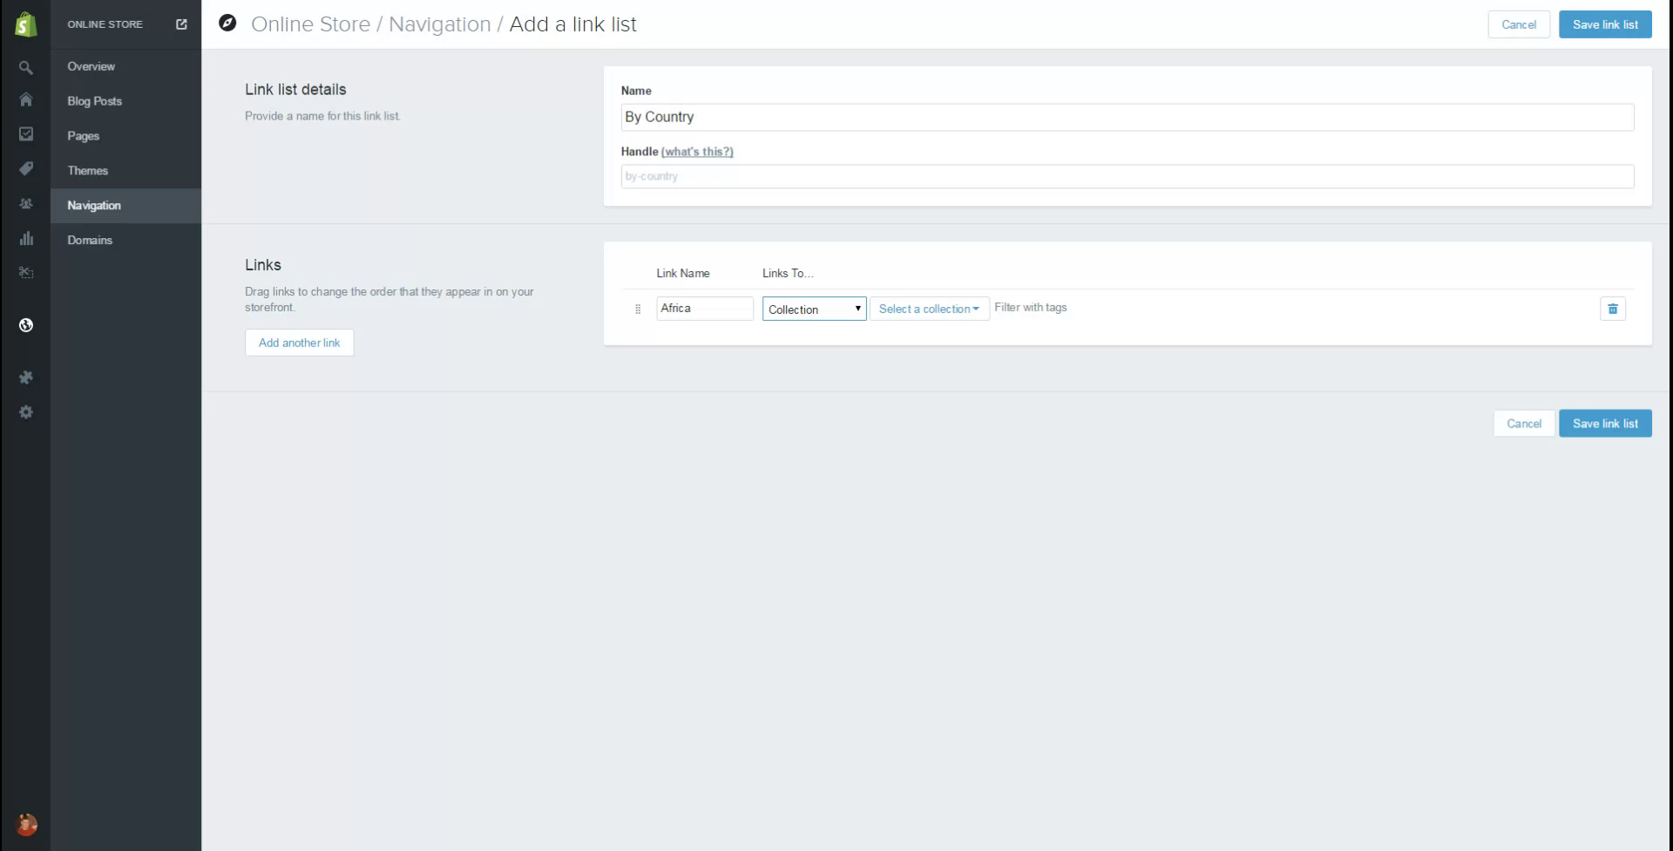
key(Tab)
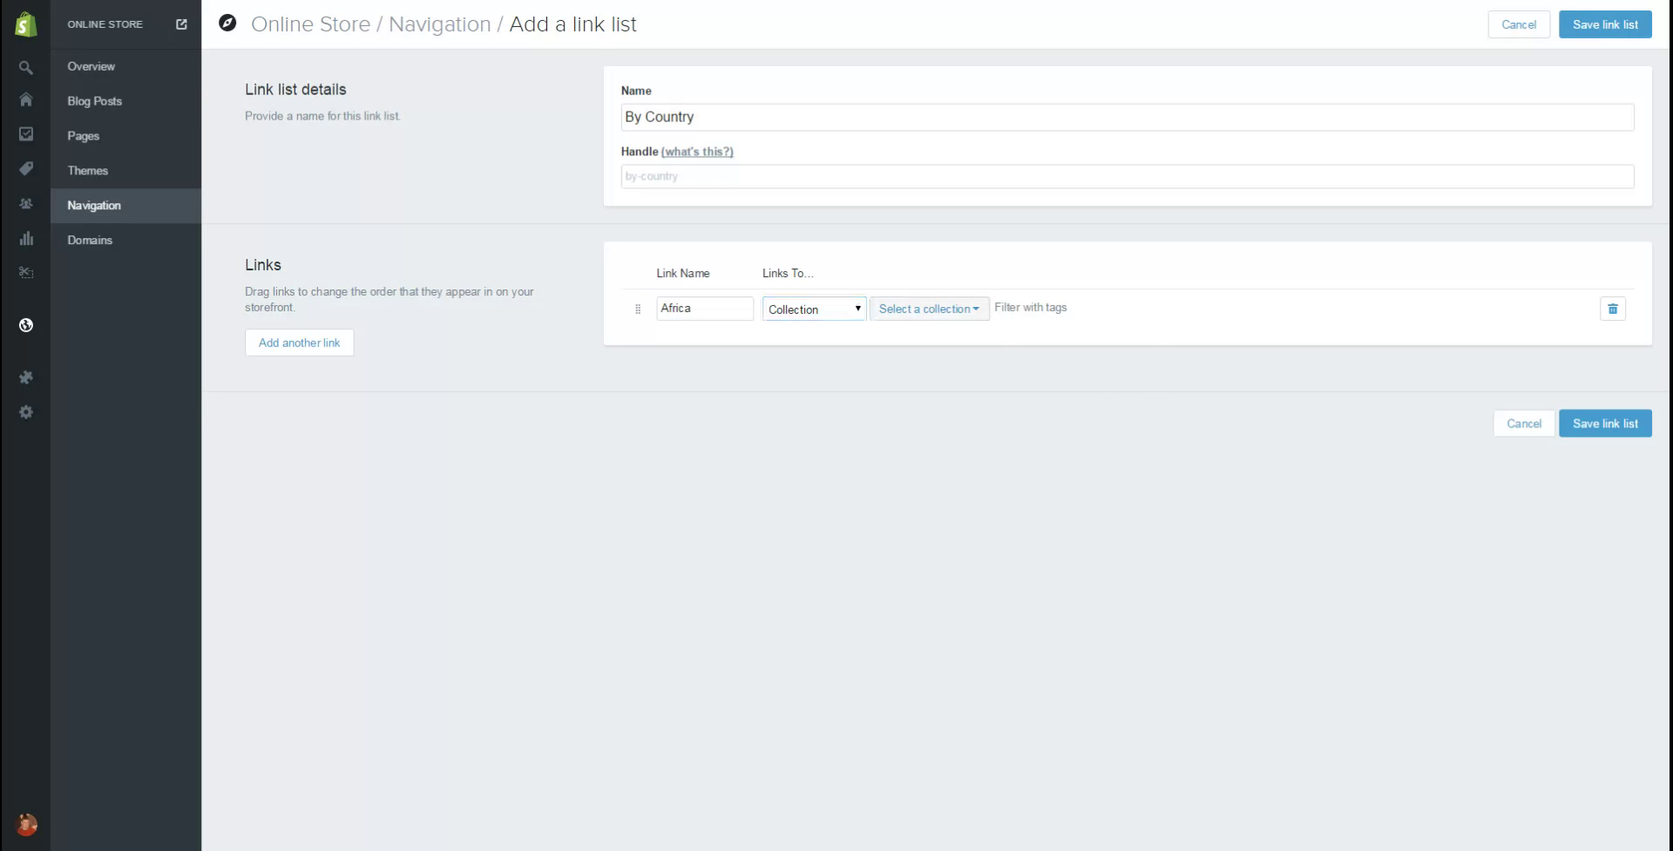
key(Return)
key(Down)
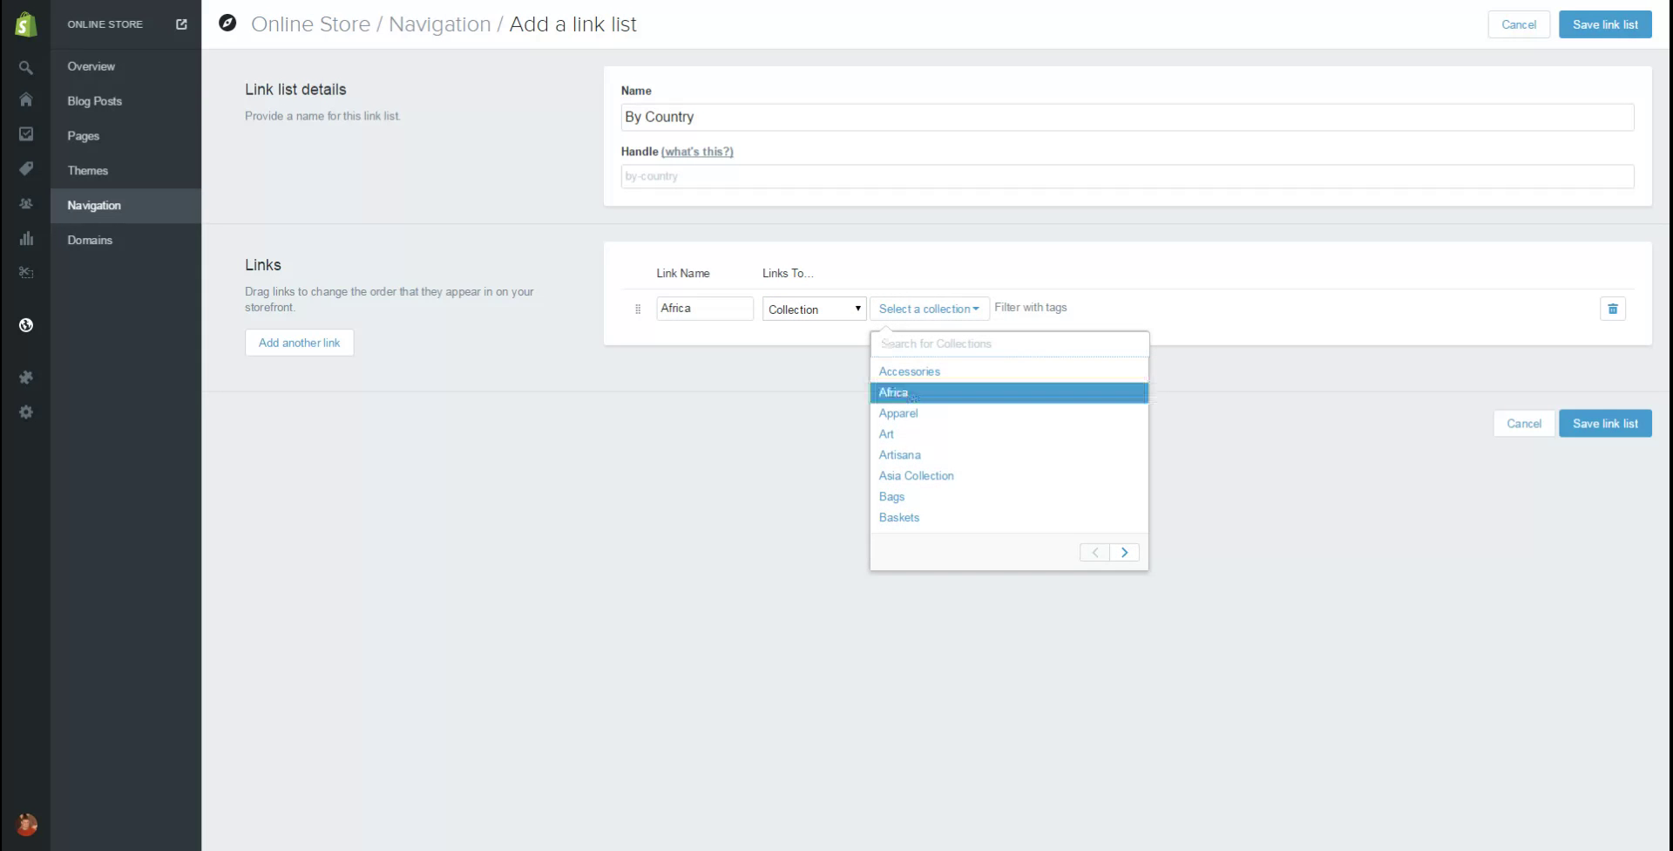
key(Return)
key(Return)
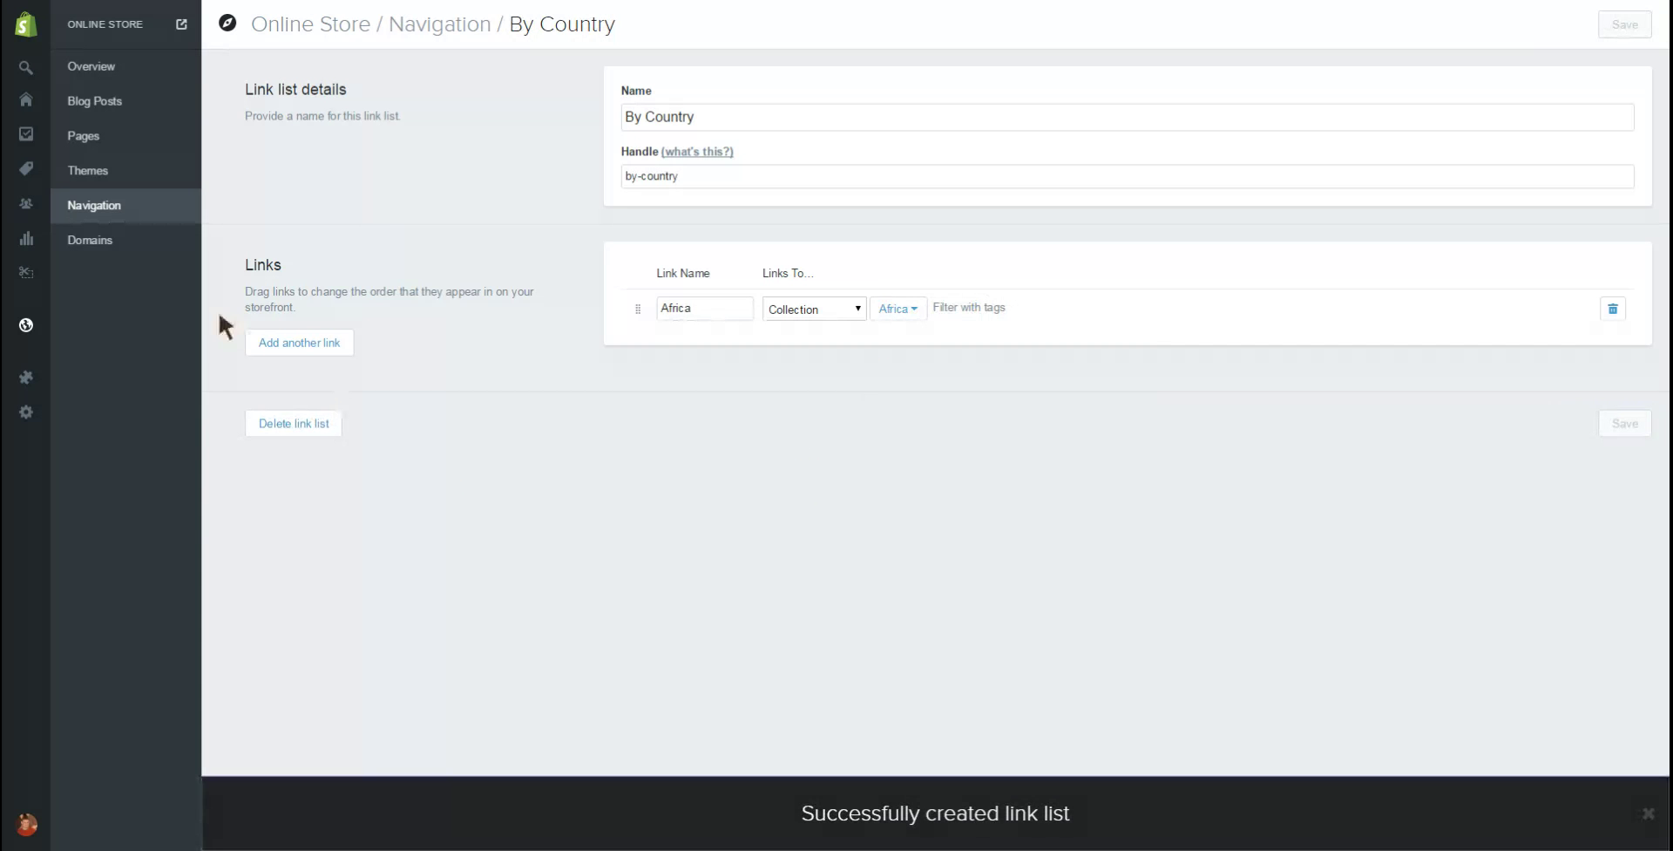
Step: Open the Main Menu link list for editing and add a "By Country" link that leads to the store frontpage
click(101, 209)
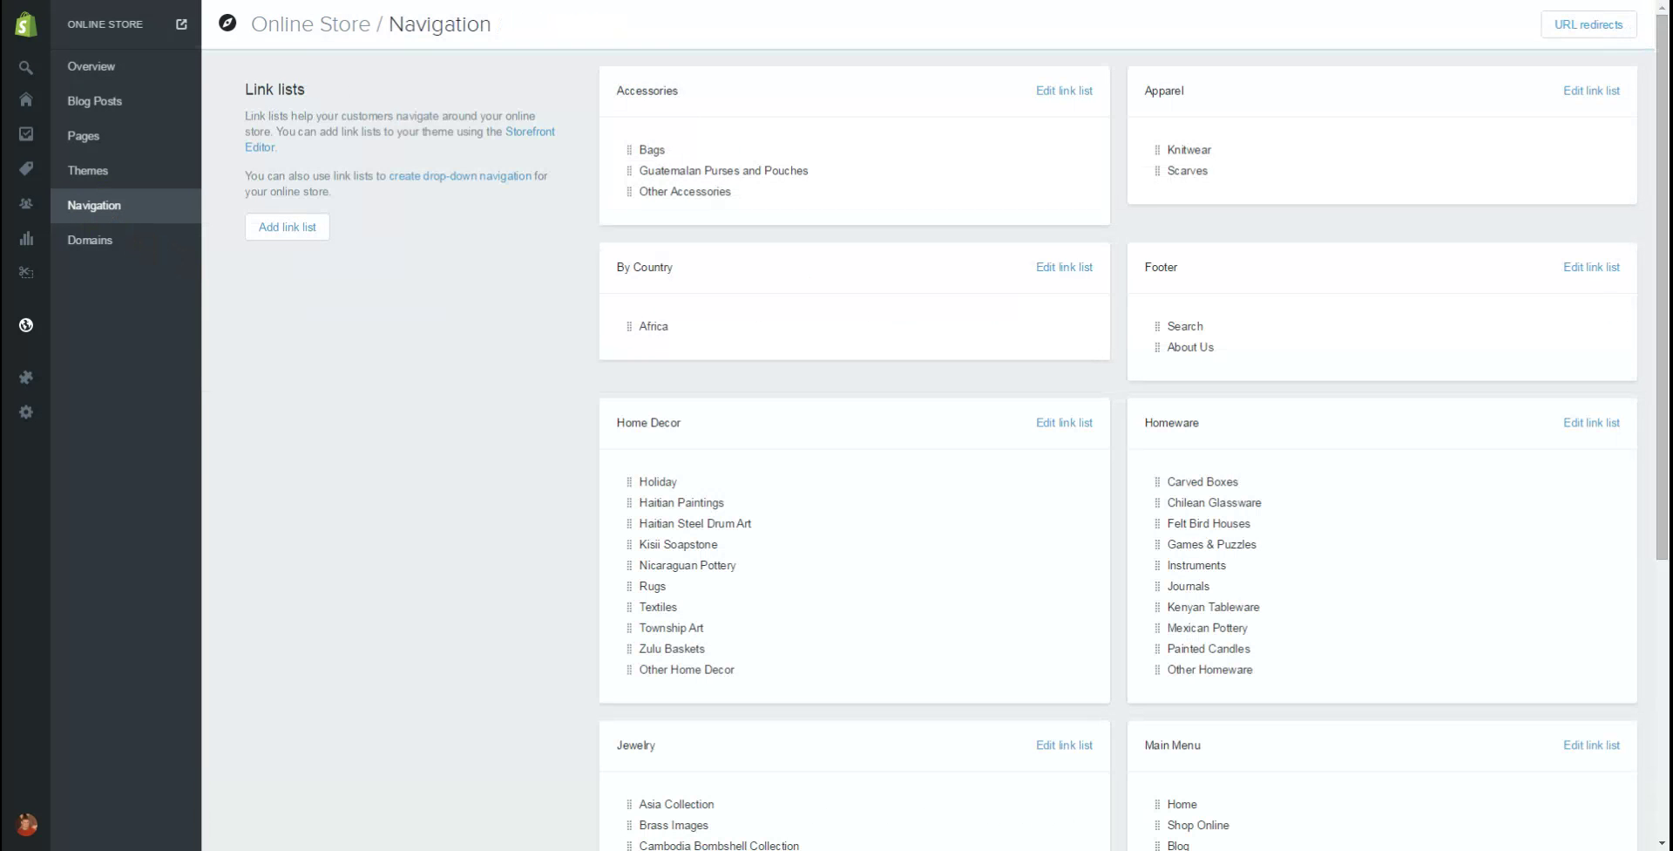
scroll(1385, 565, down, 3)
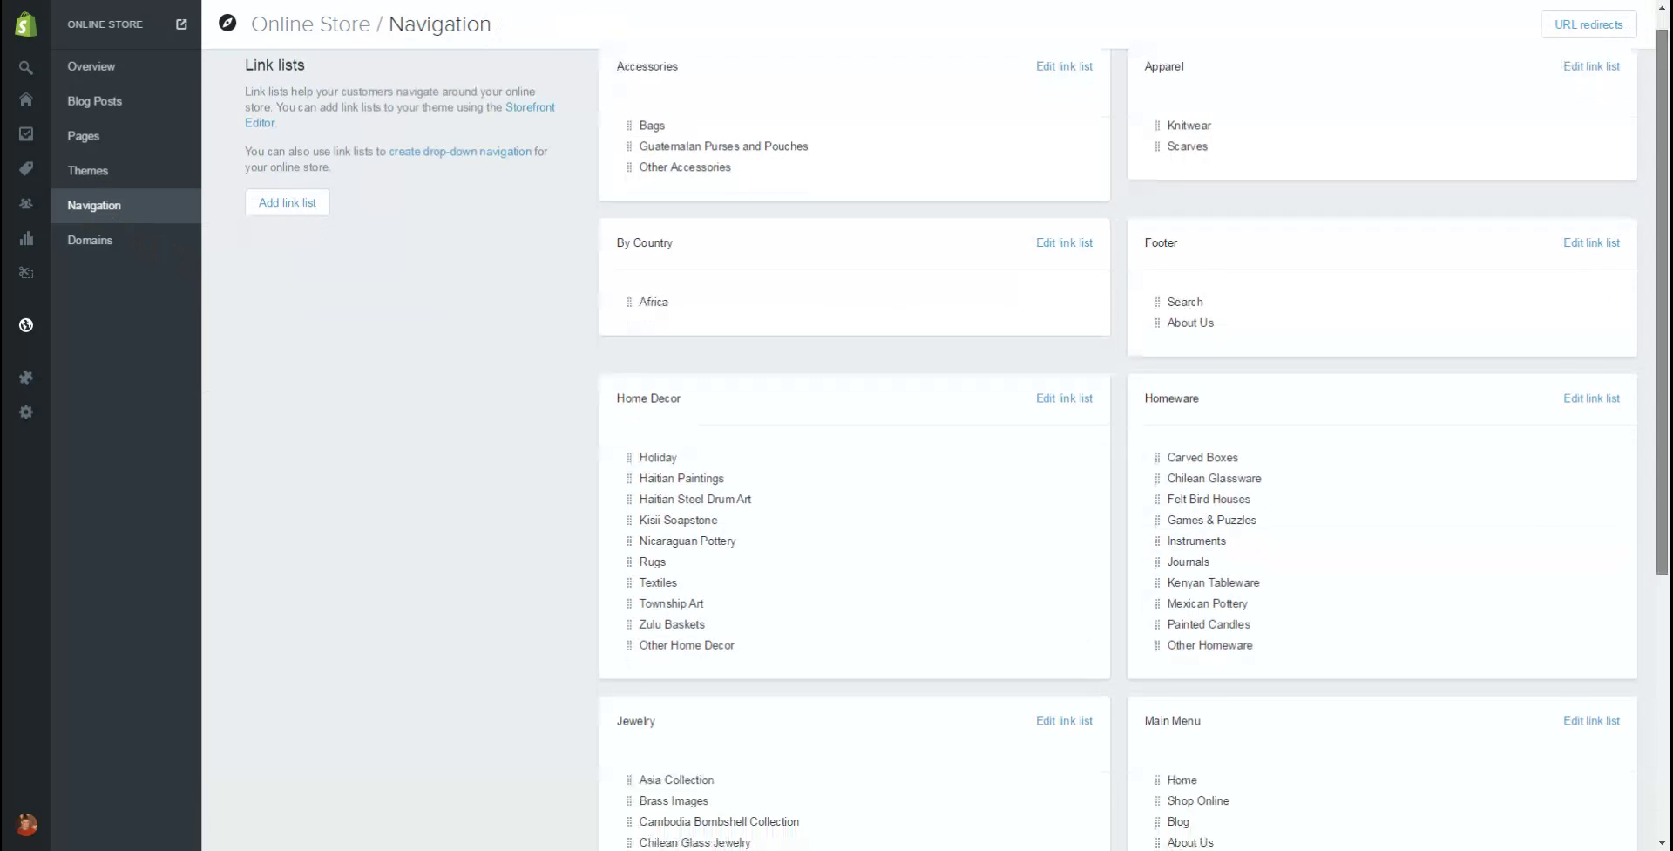
scroll(1386, 329, down, 1)
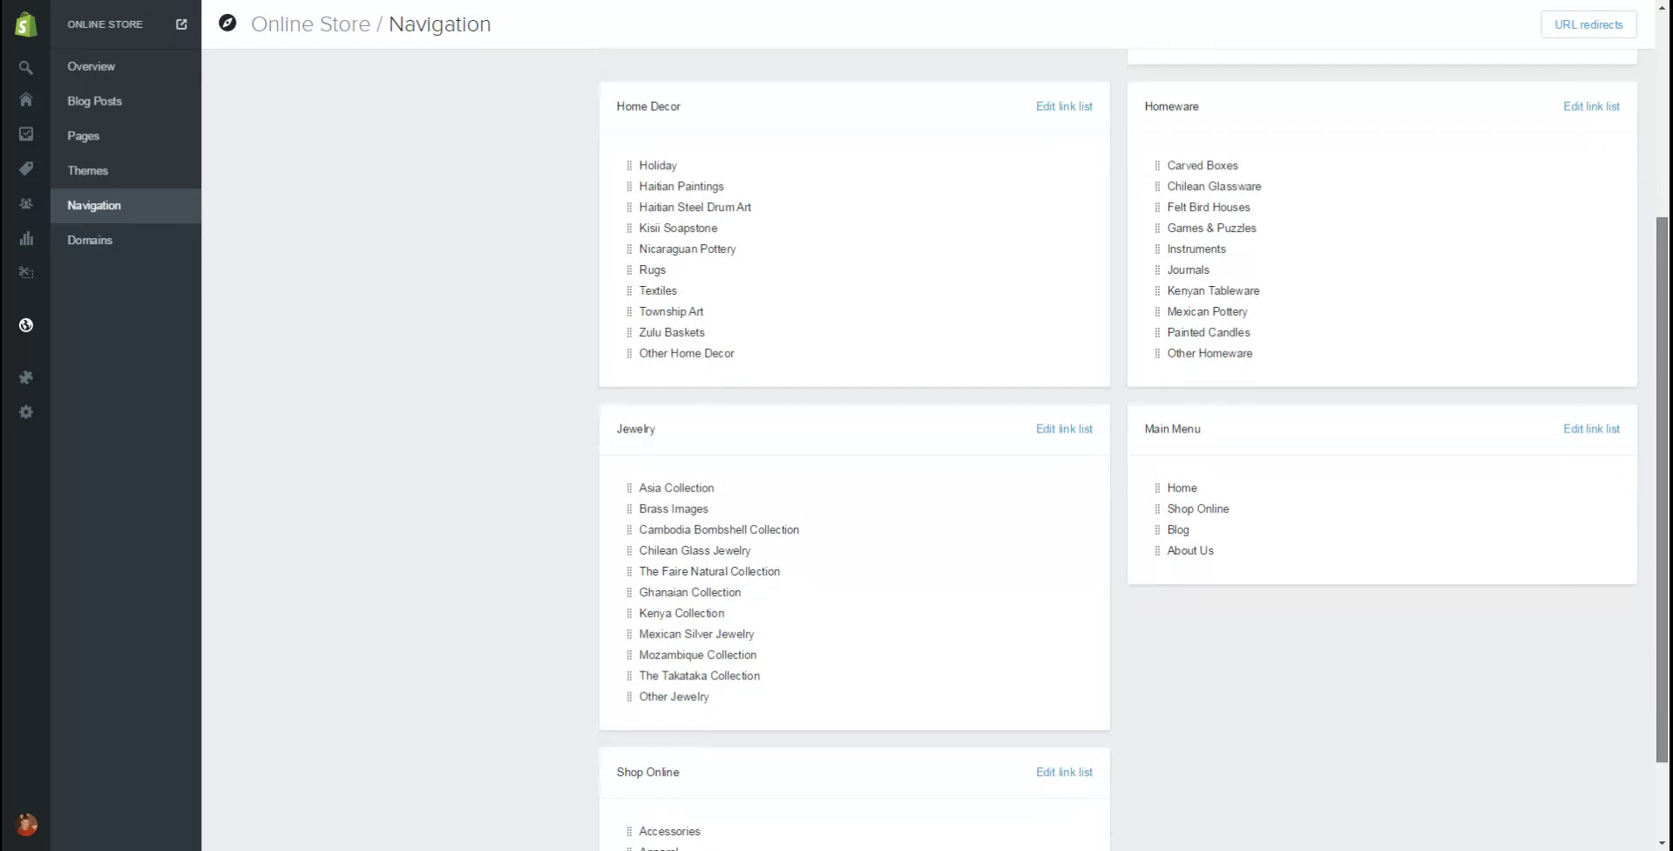
click(1592, 405)
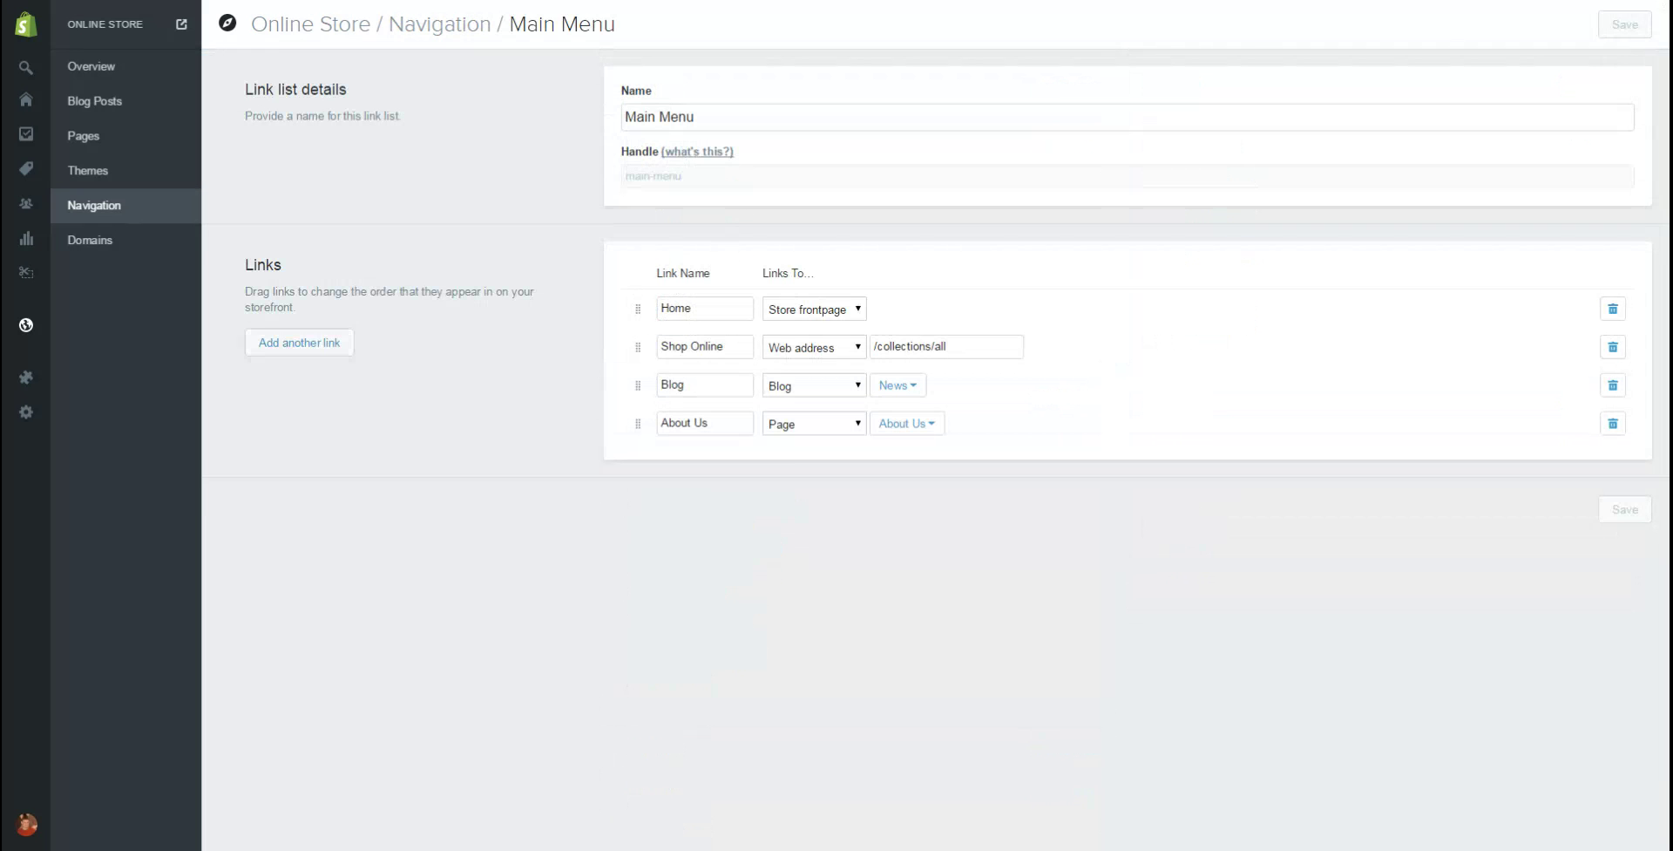
click(298, 342)
click(704, 461)
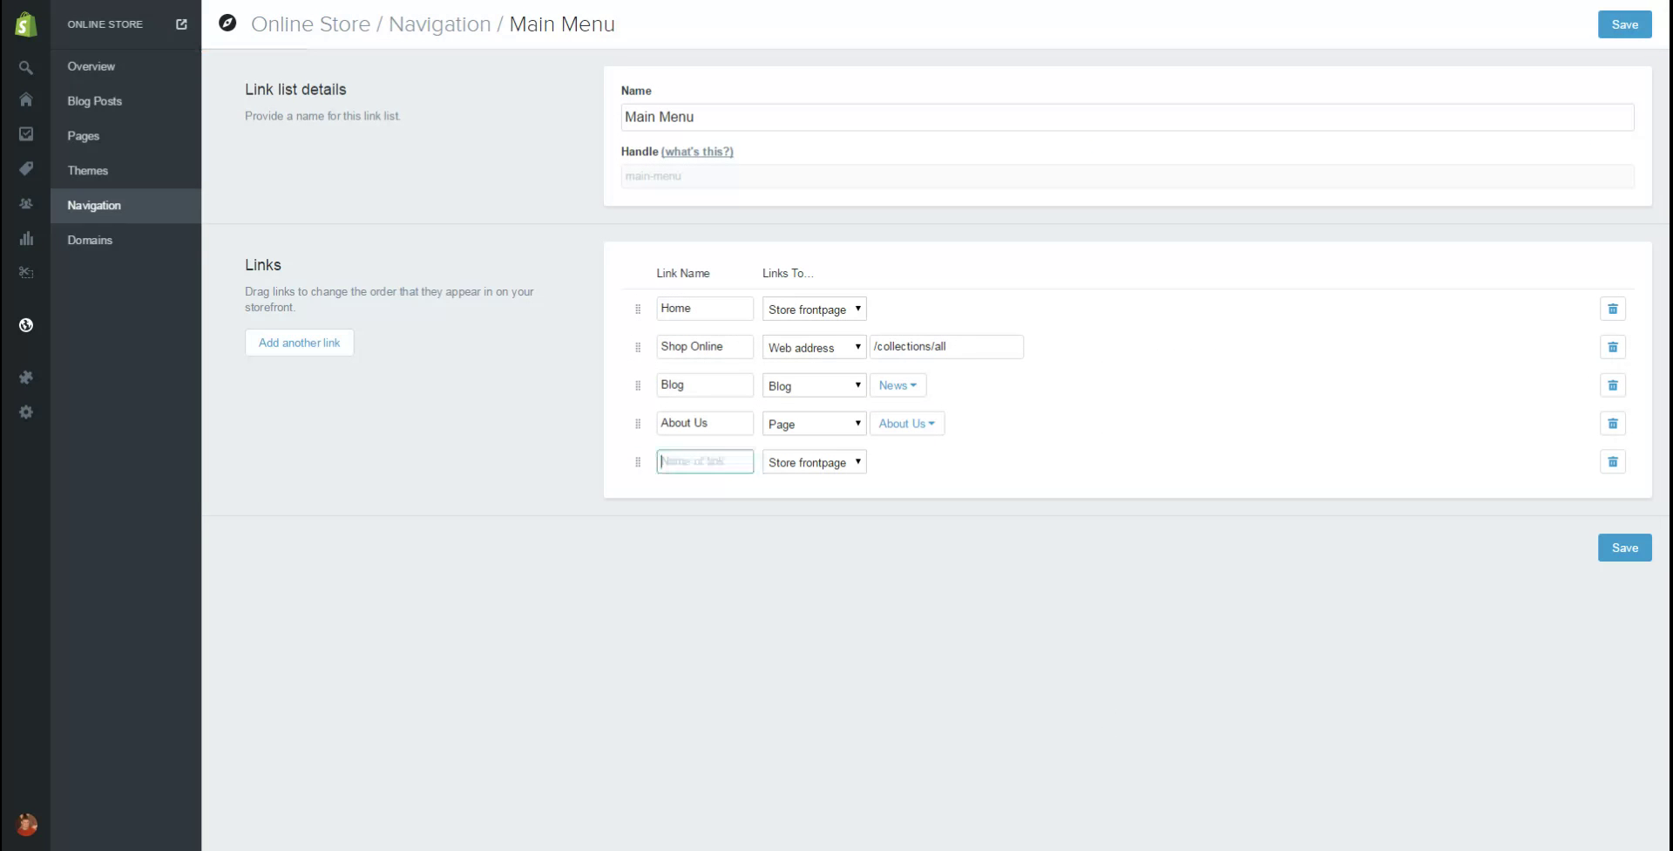
text(By Country)
click(814, 462)
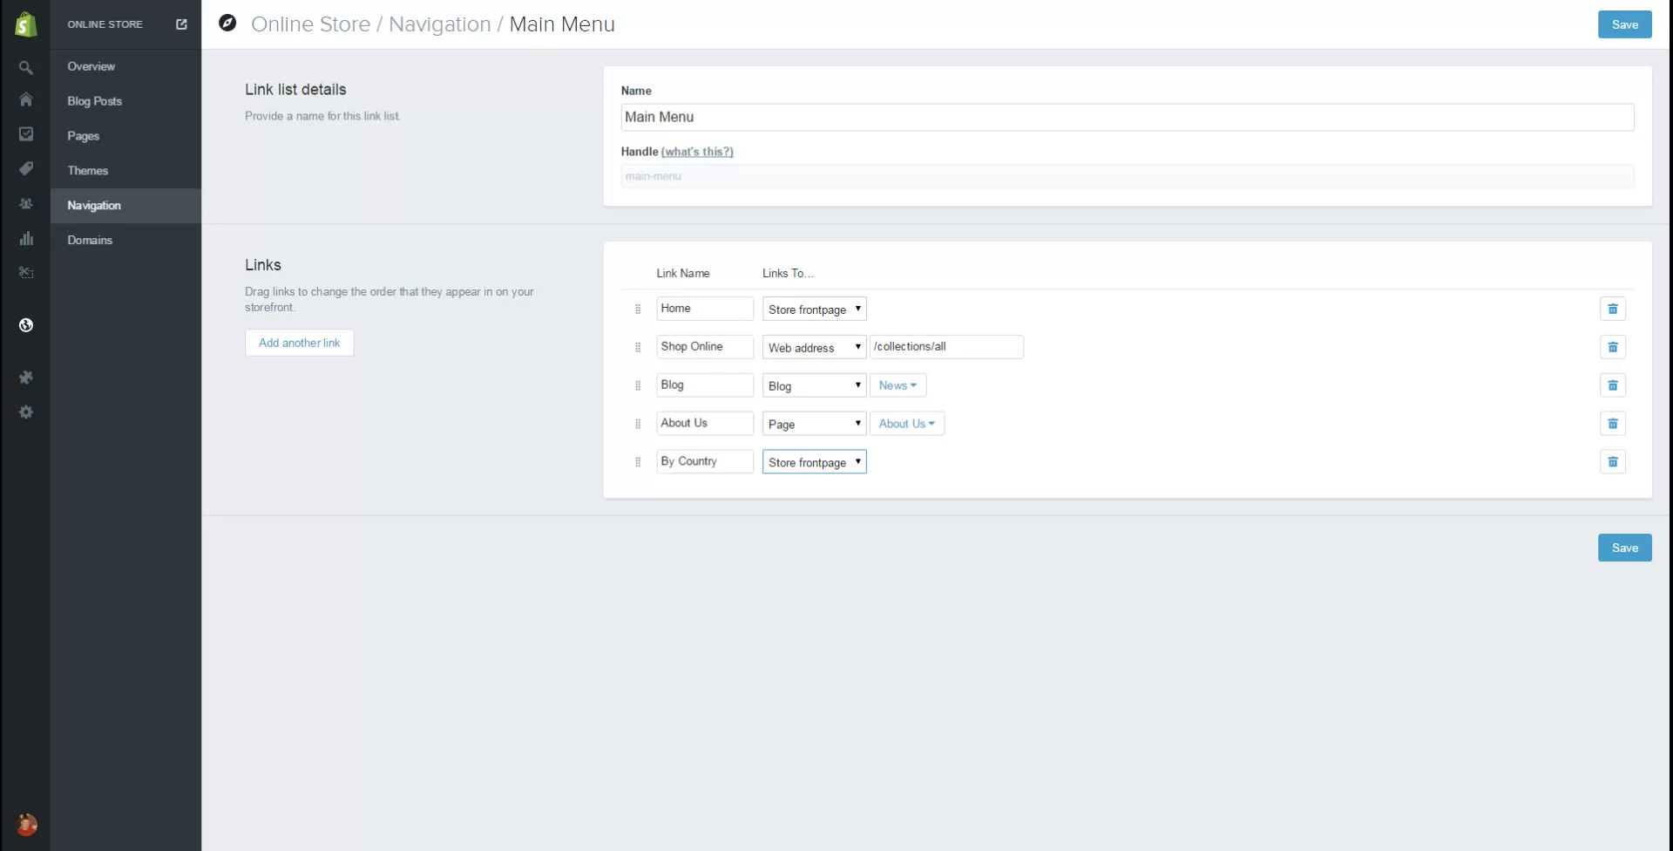
Step: Move the By Country link directly below Shop Online, rename Shop Online to "By Category" and save the main menu
drag(638, 461, 722, 346)
text(By Cat)
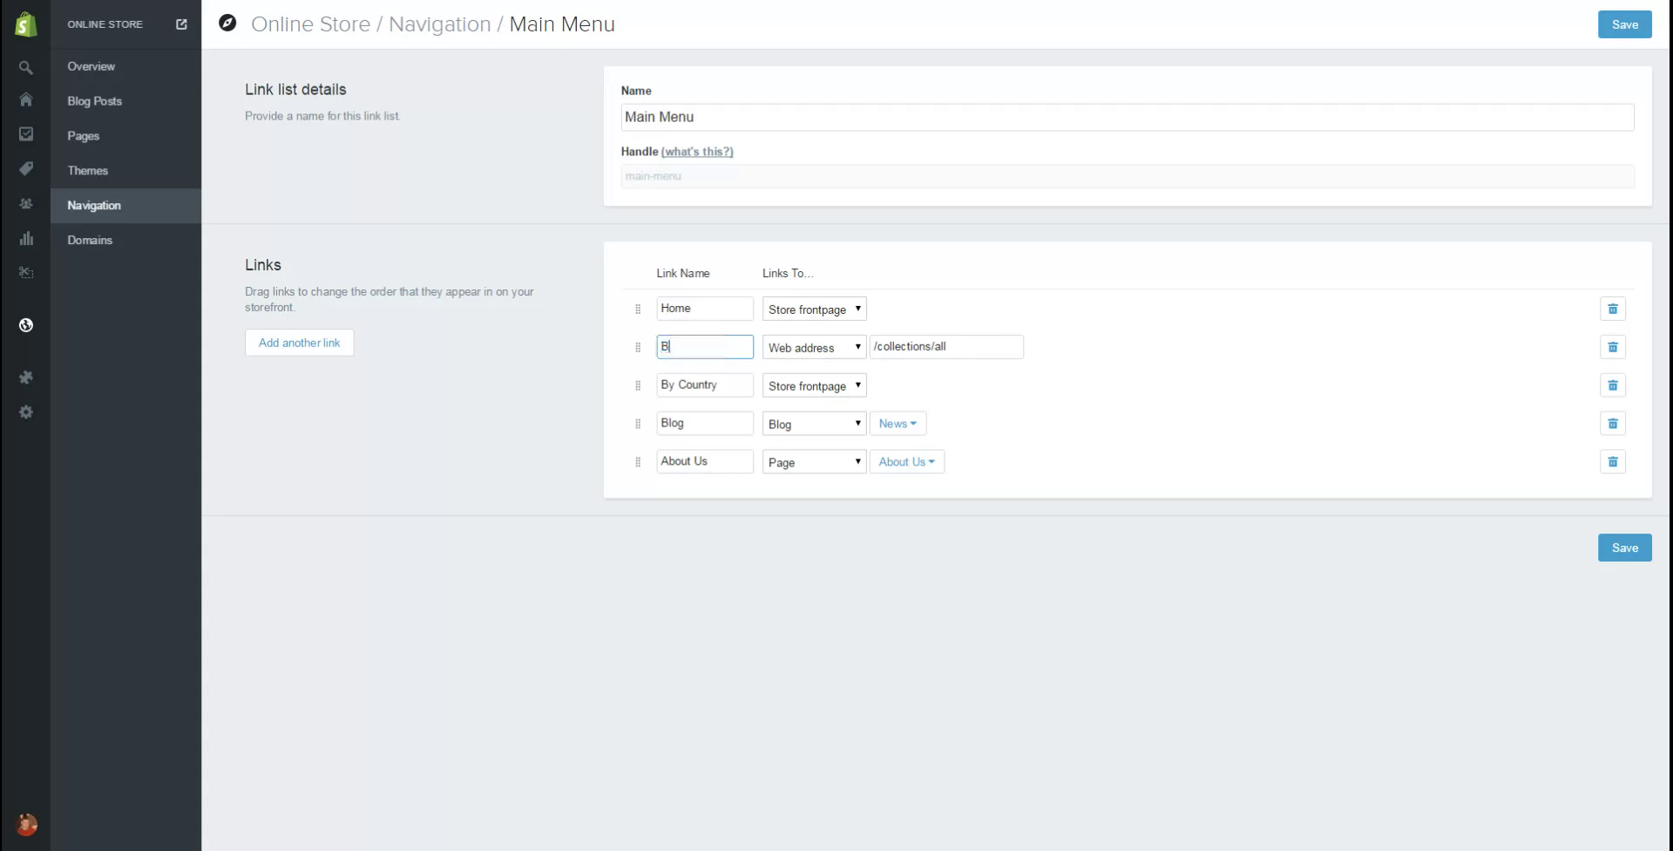
text(egory)
click(1625, 547)
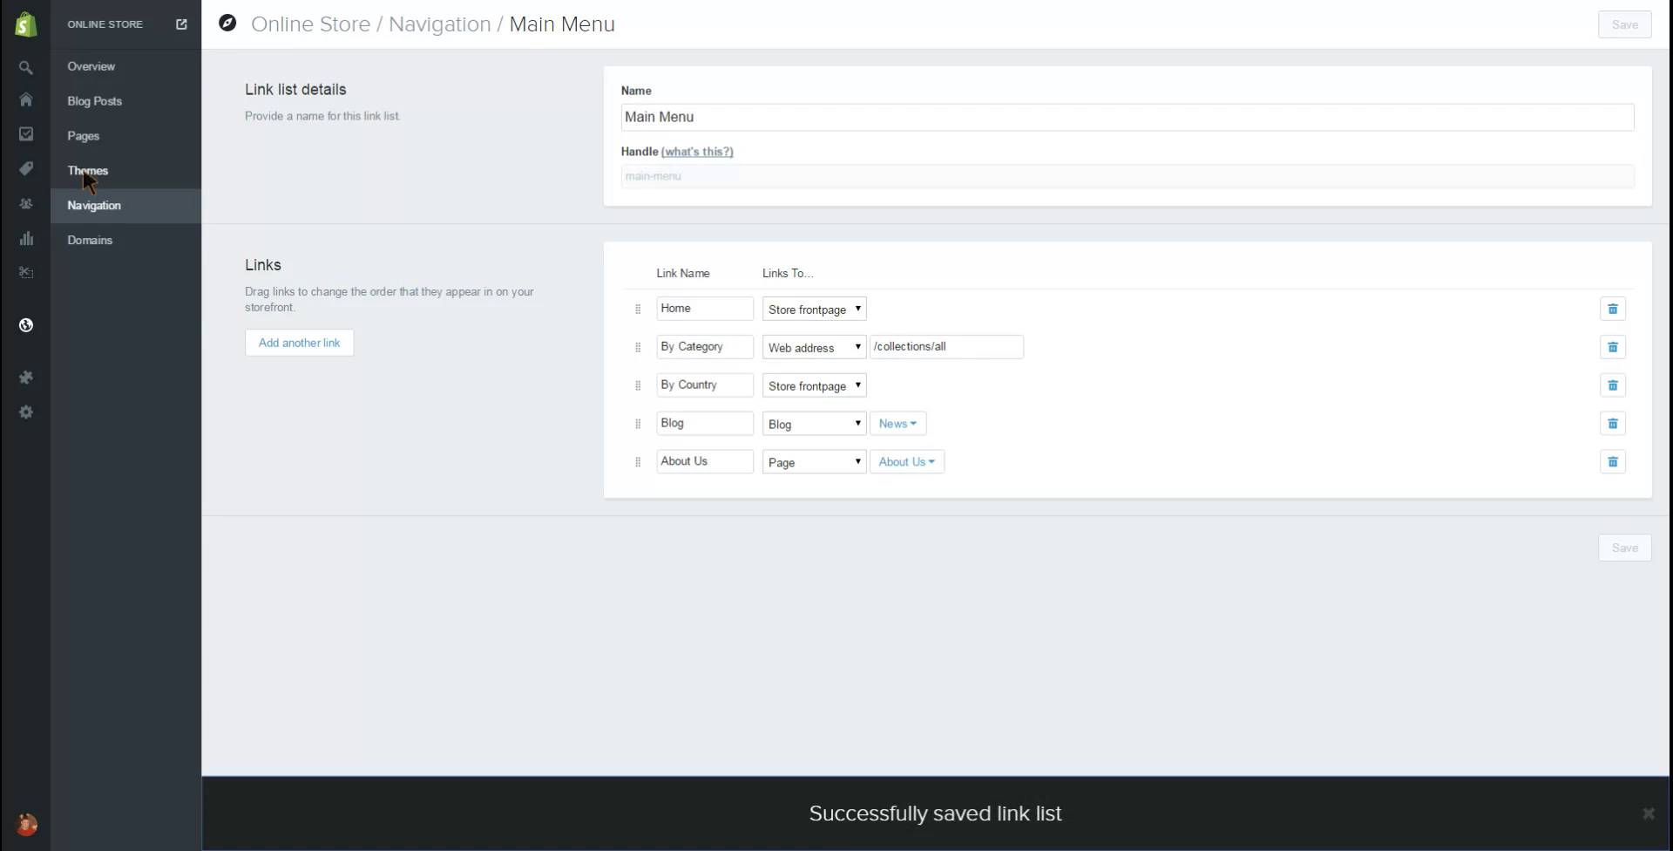
Step: Preview the FT004 theme in the customizer and check the Africa page through the store's By Country menu
click(84, 174)
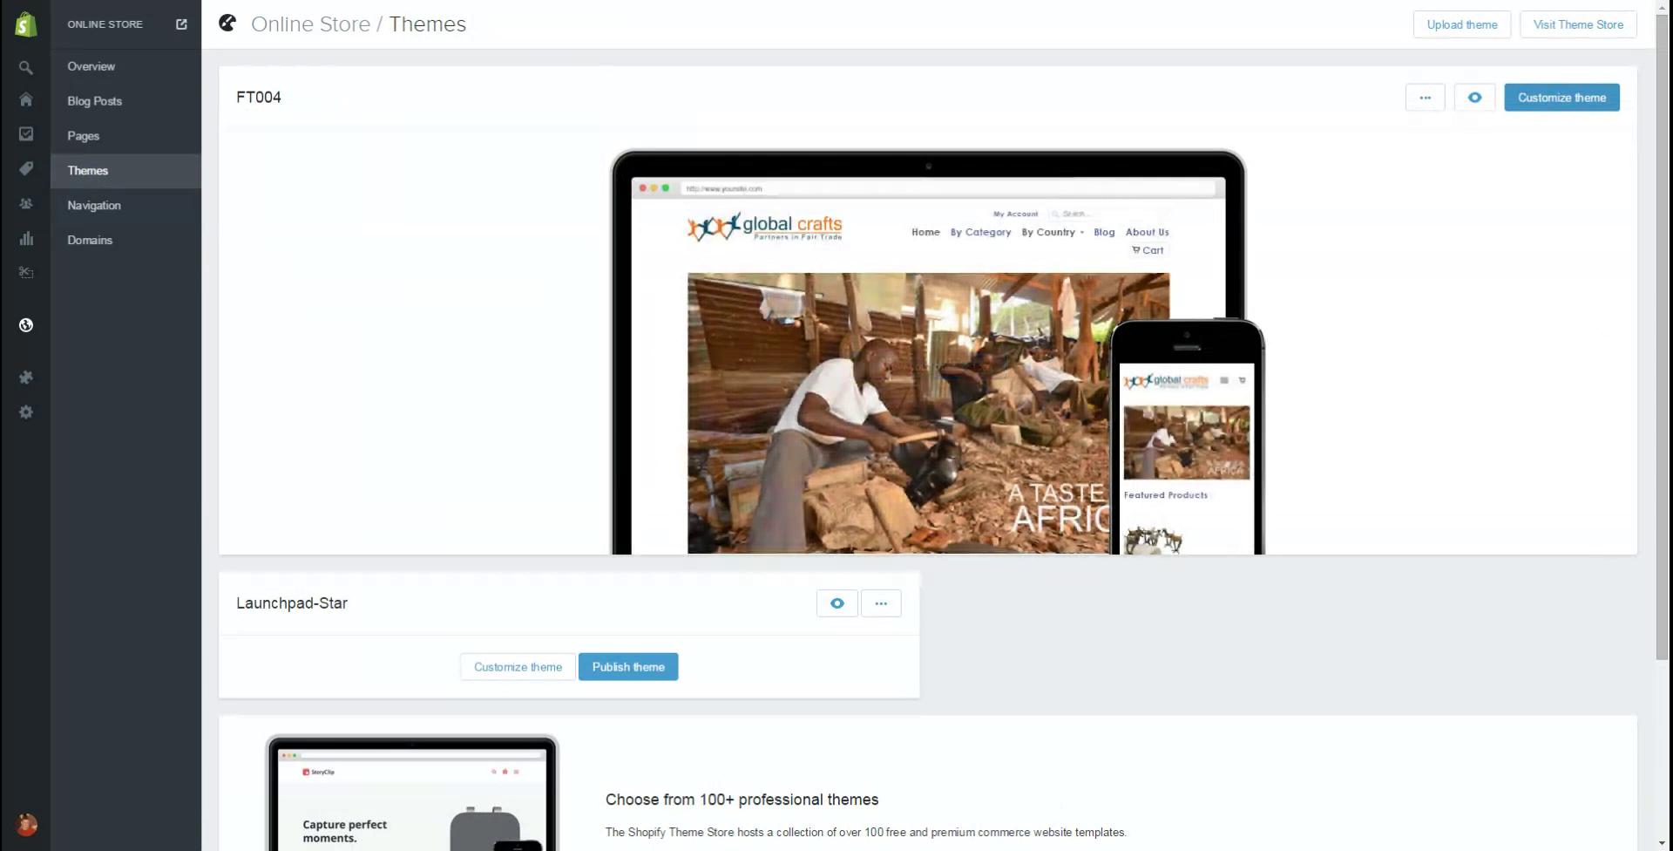
click(1544, 103)
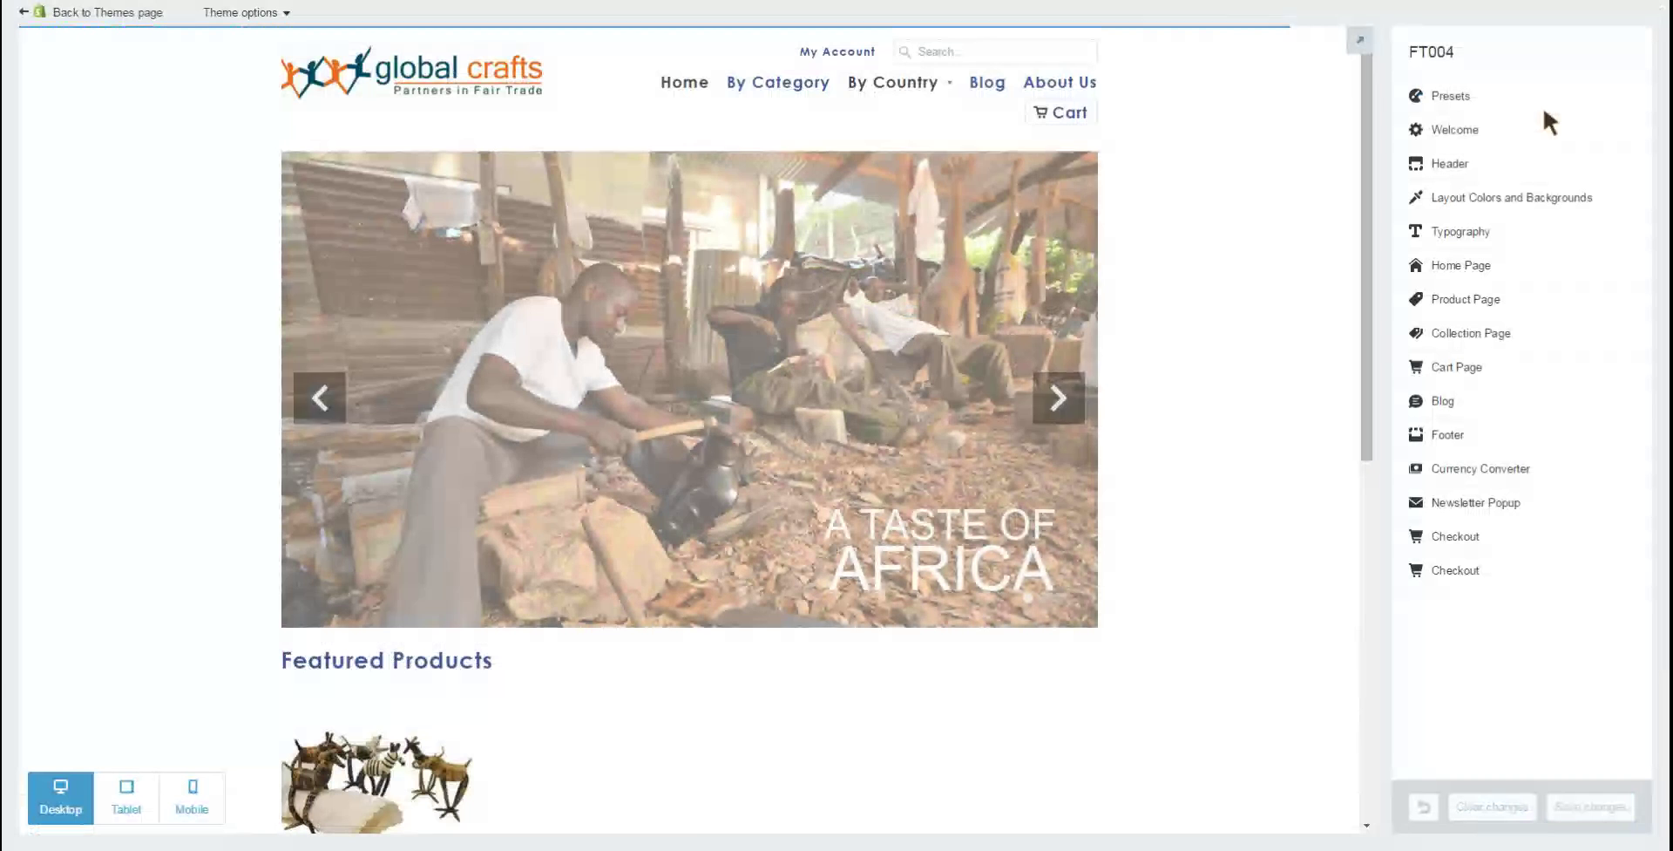
mouse_move(886, 77)
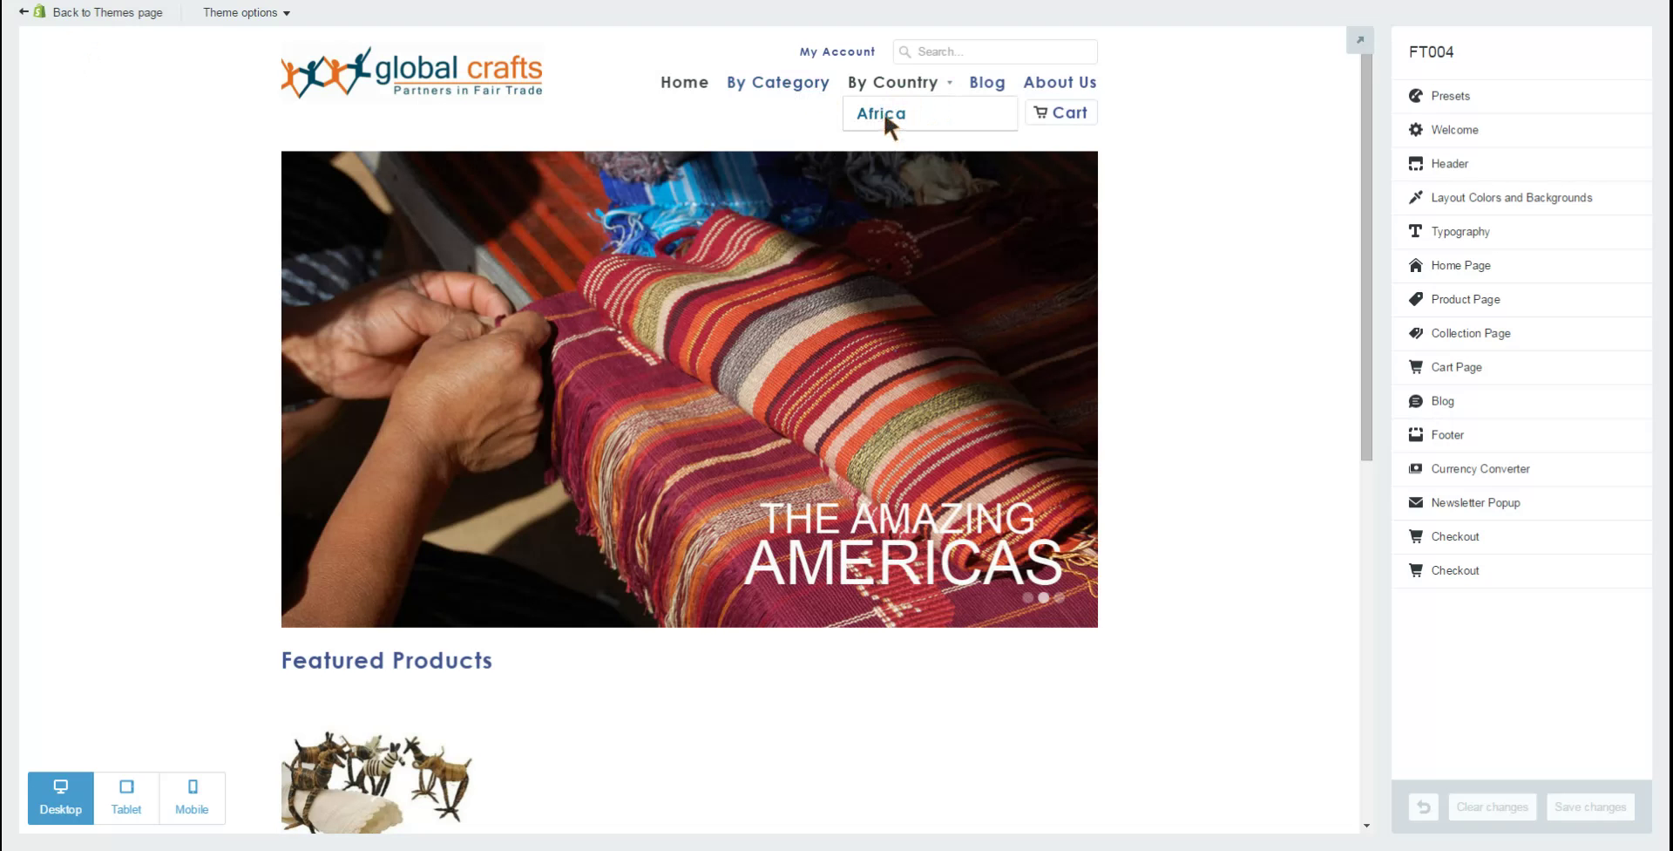
click(883, 115)
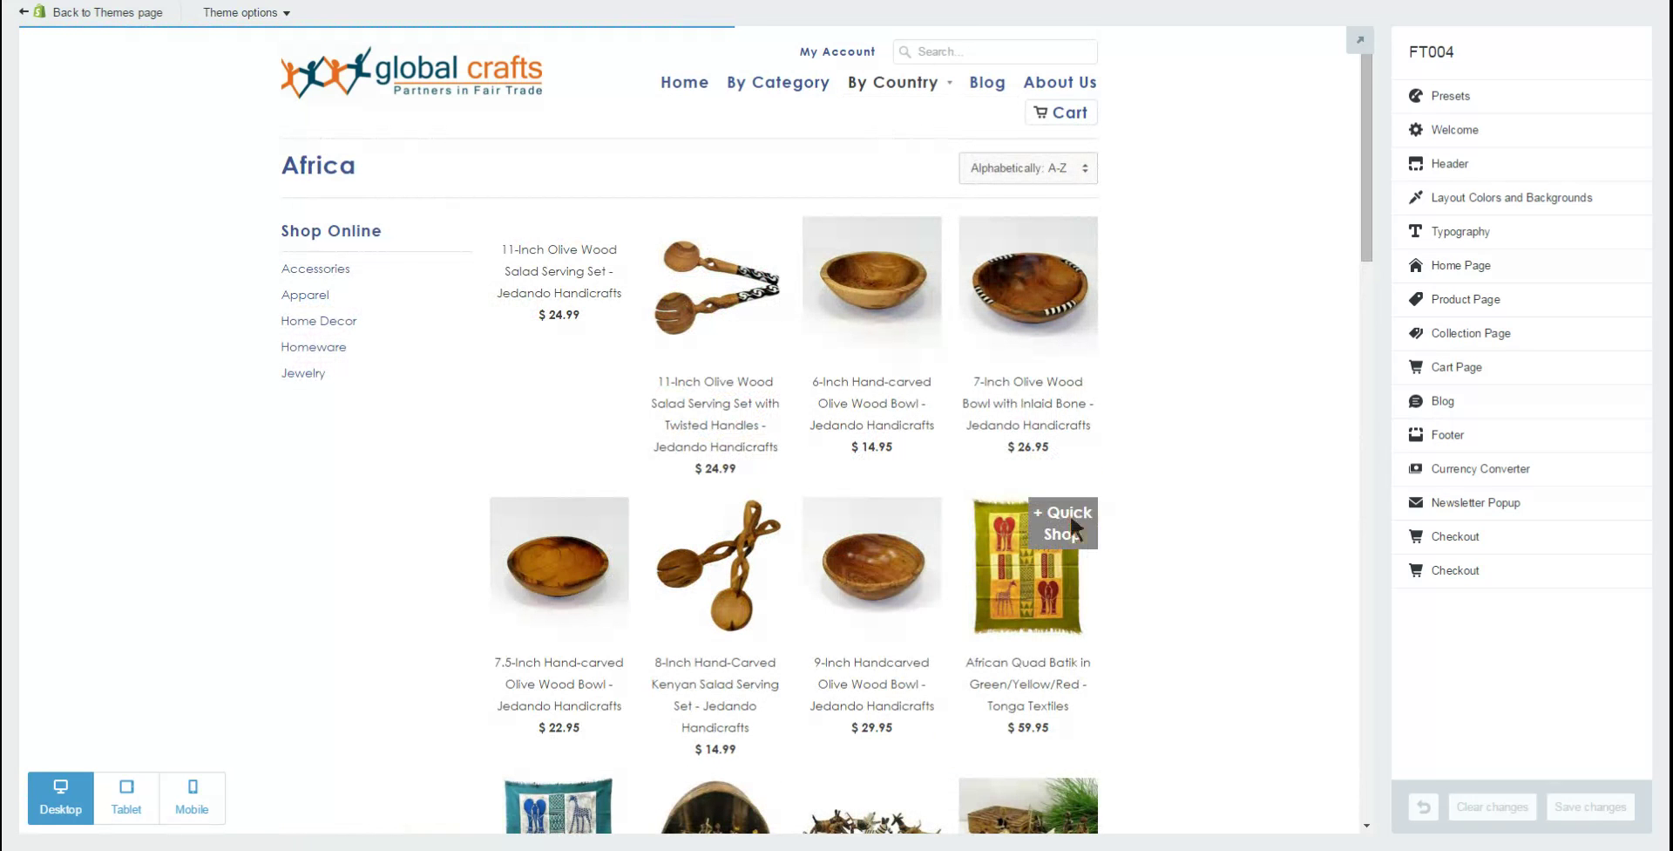
click(96, 12)
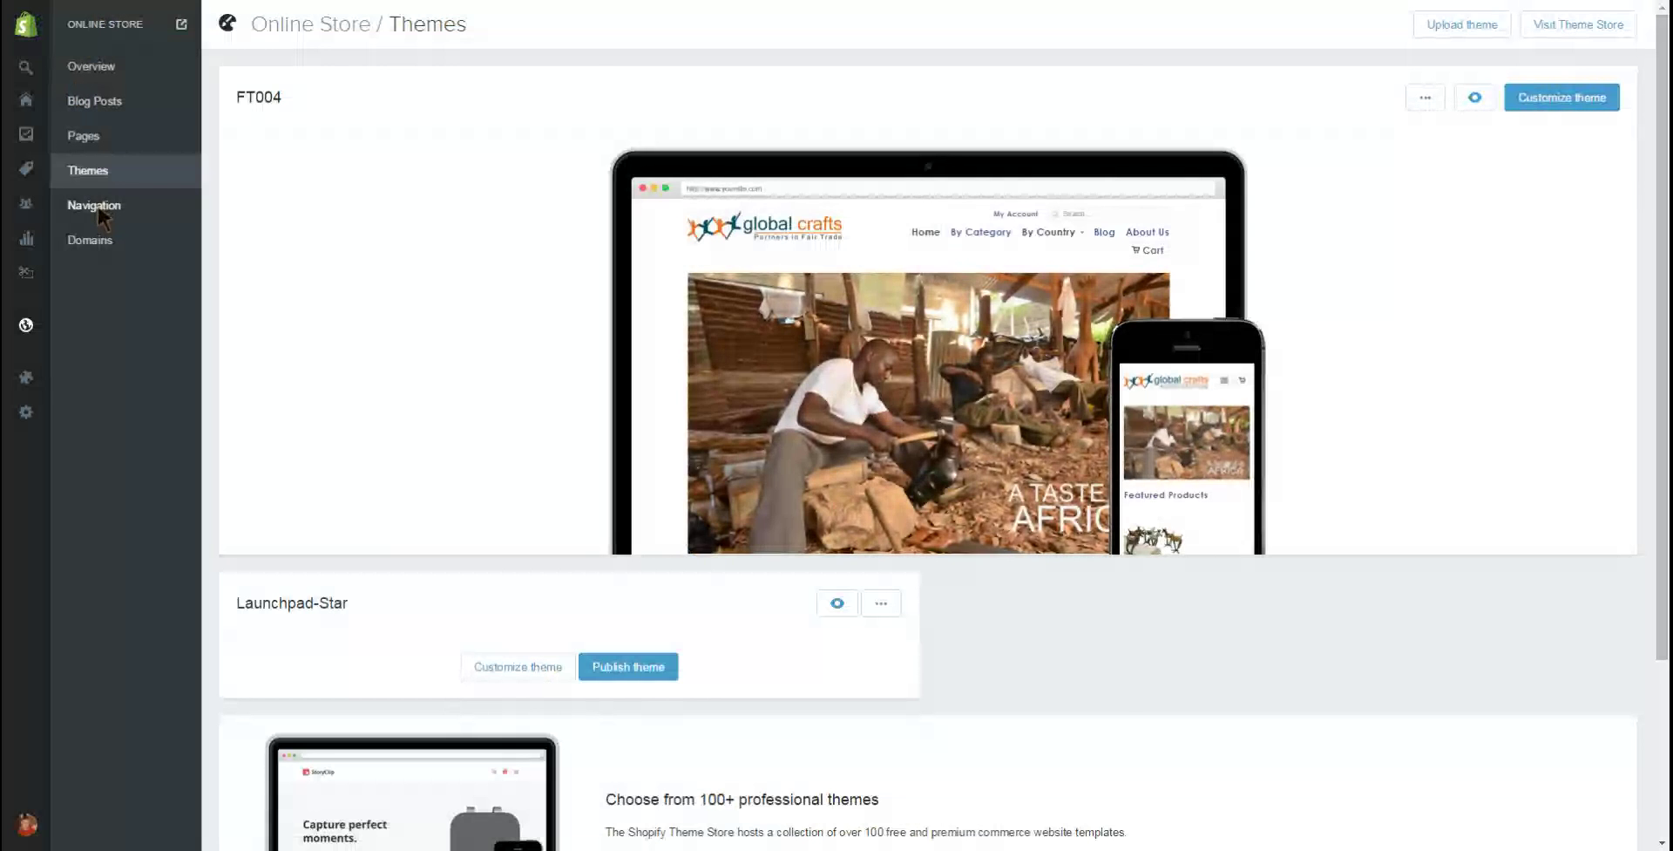
Step: Change the handle of the Shop Online link list to "by-category" and save the list
click(94, 205)
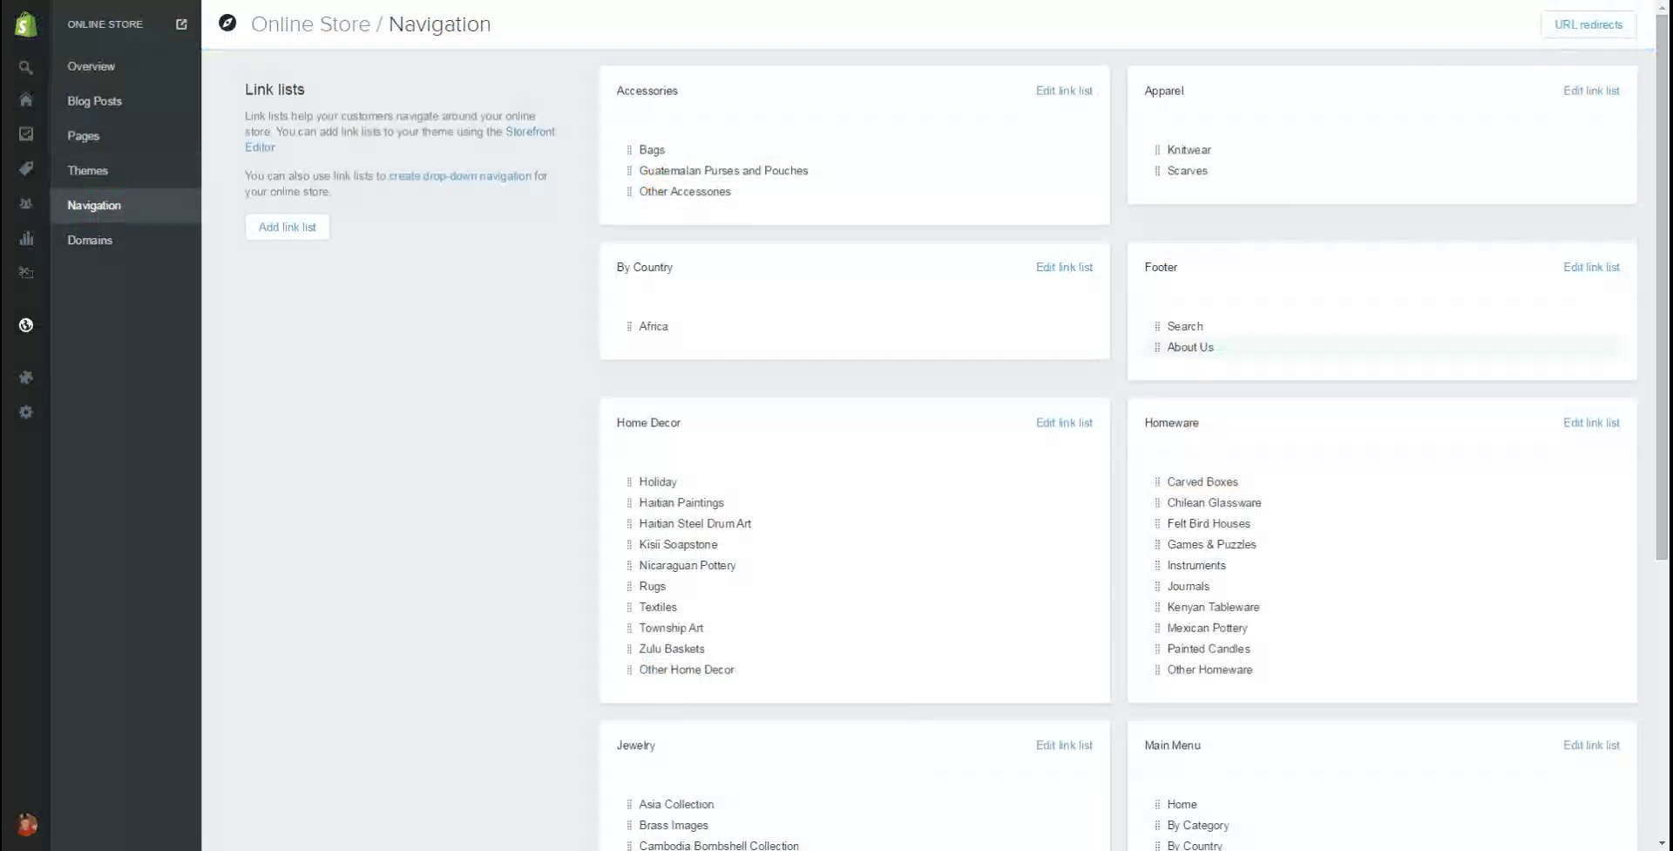
scroll(1115, 436, down, 3)
scroll(1133, 447, down, 2)
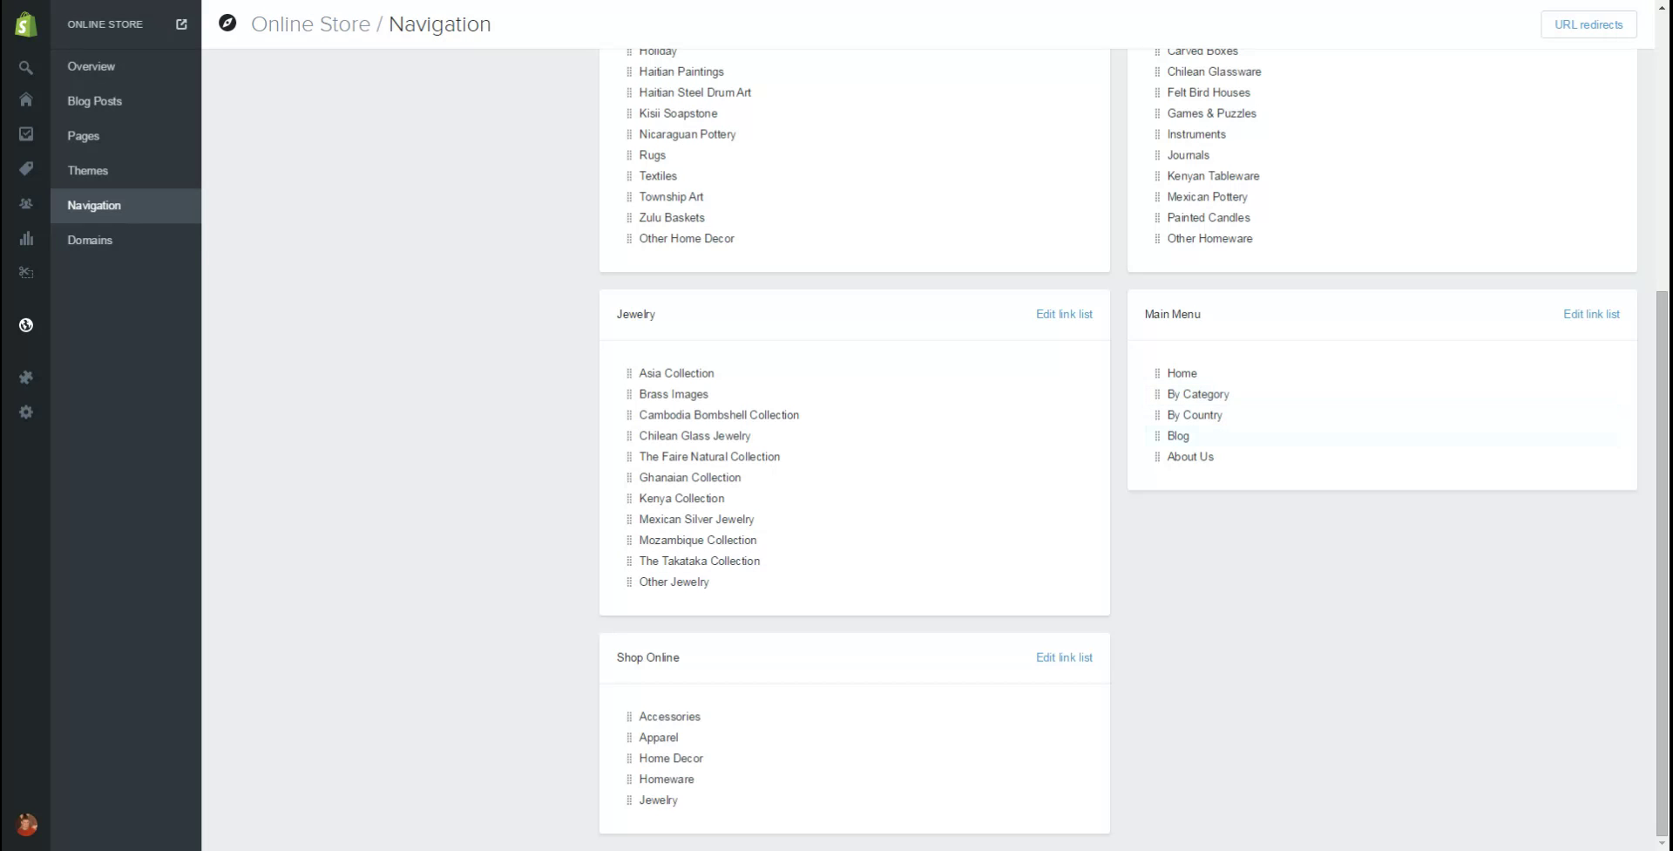
click(1064, 657)
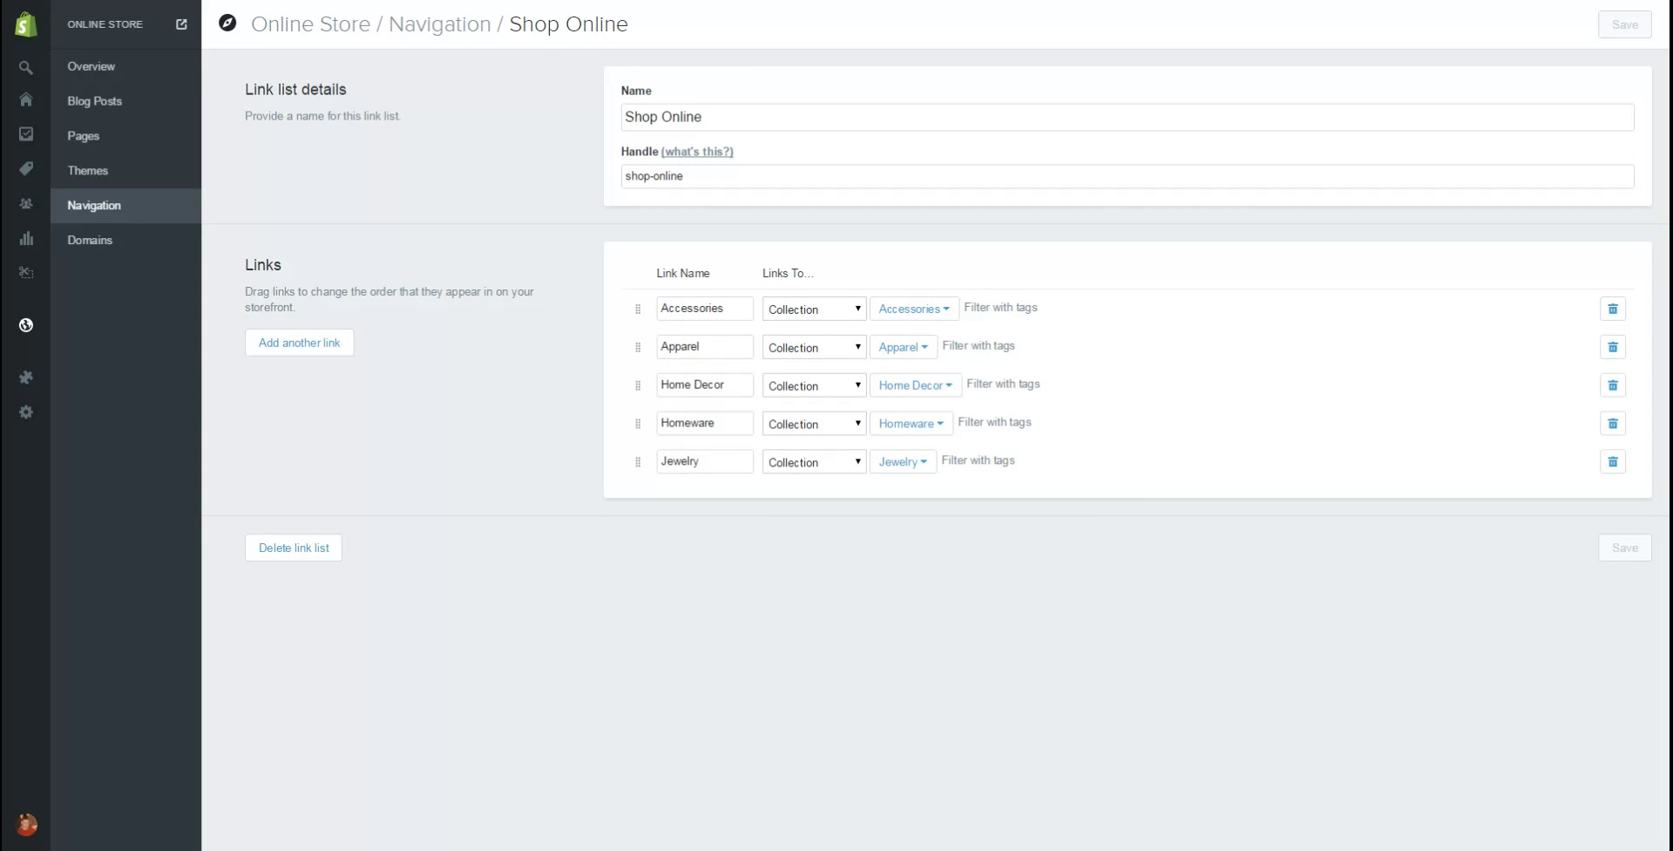
triple_click(654, 175)
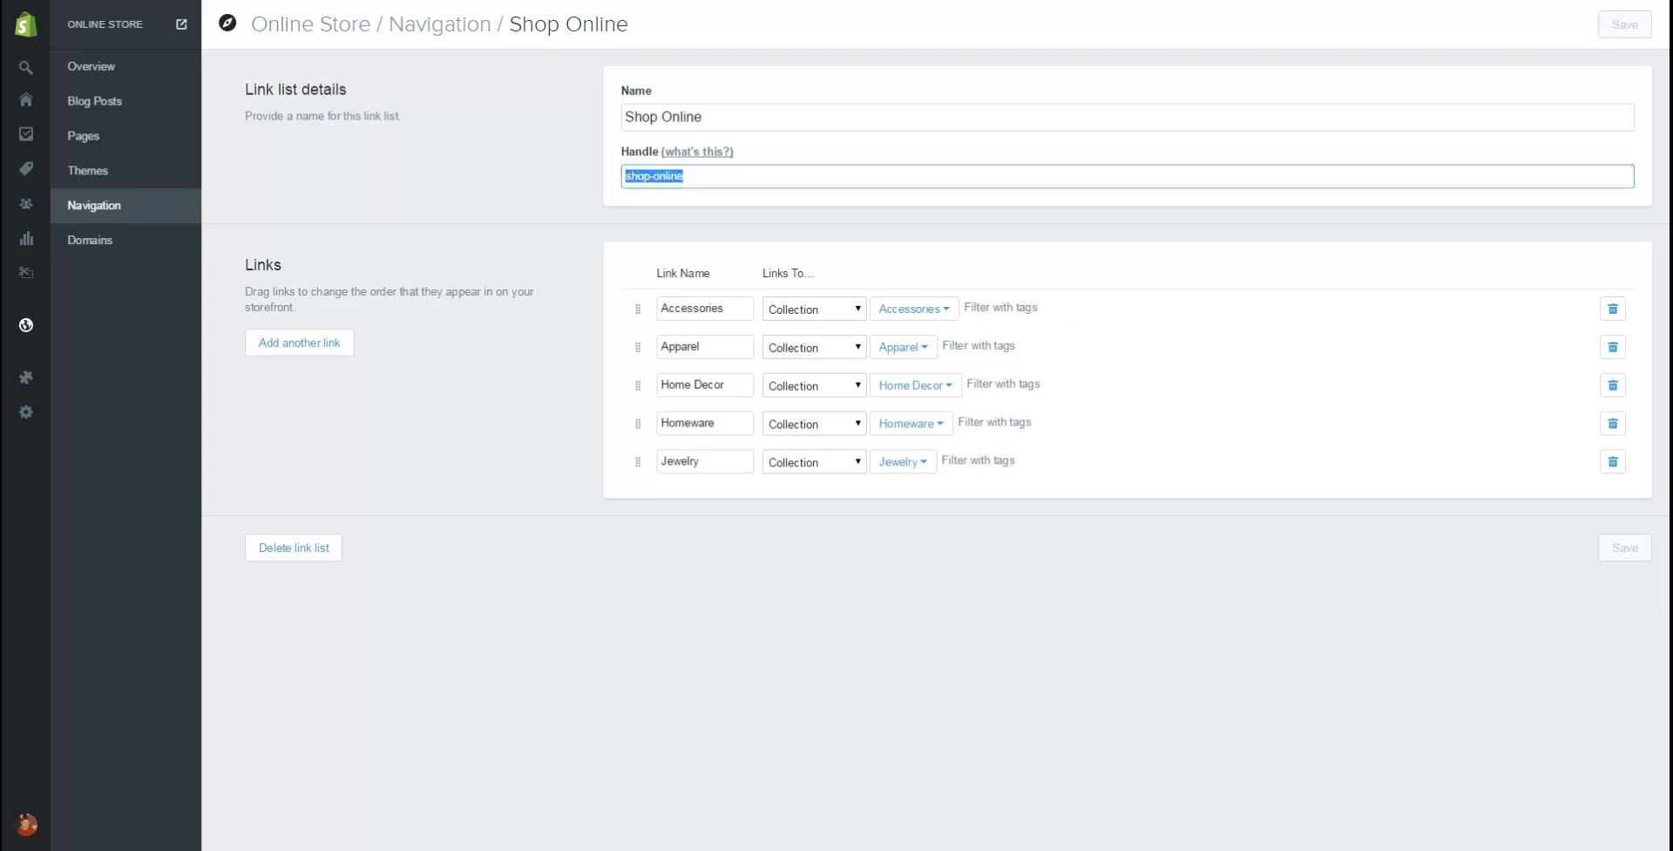
text(By-)
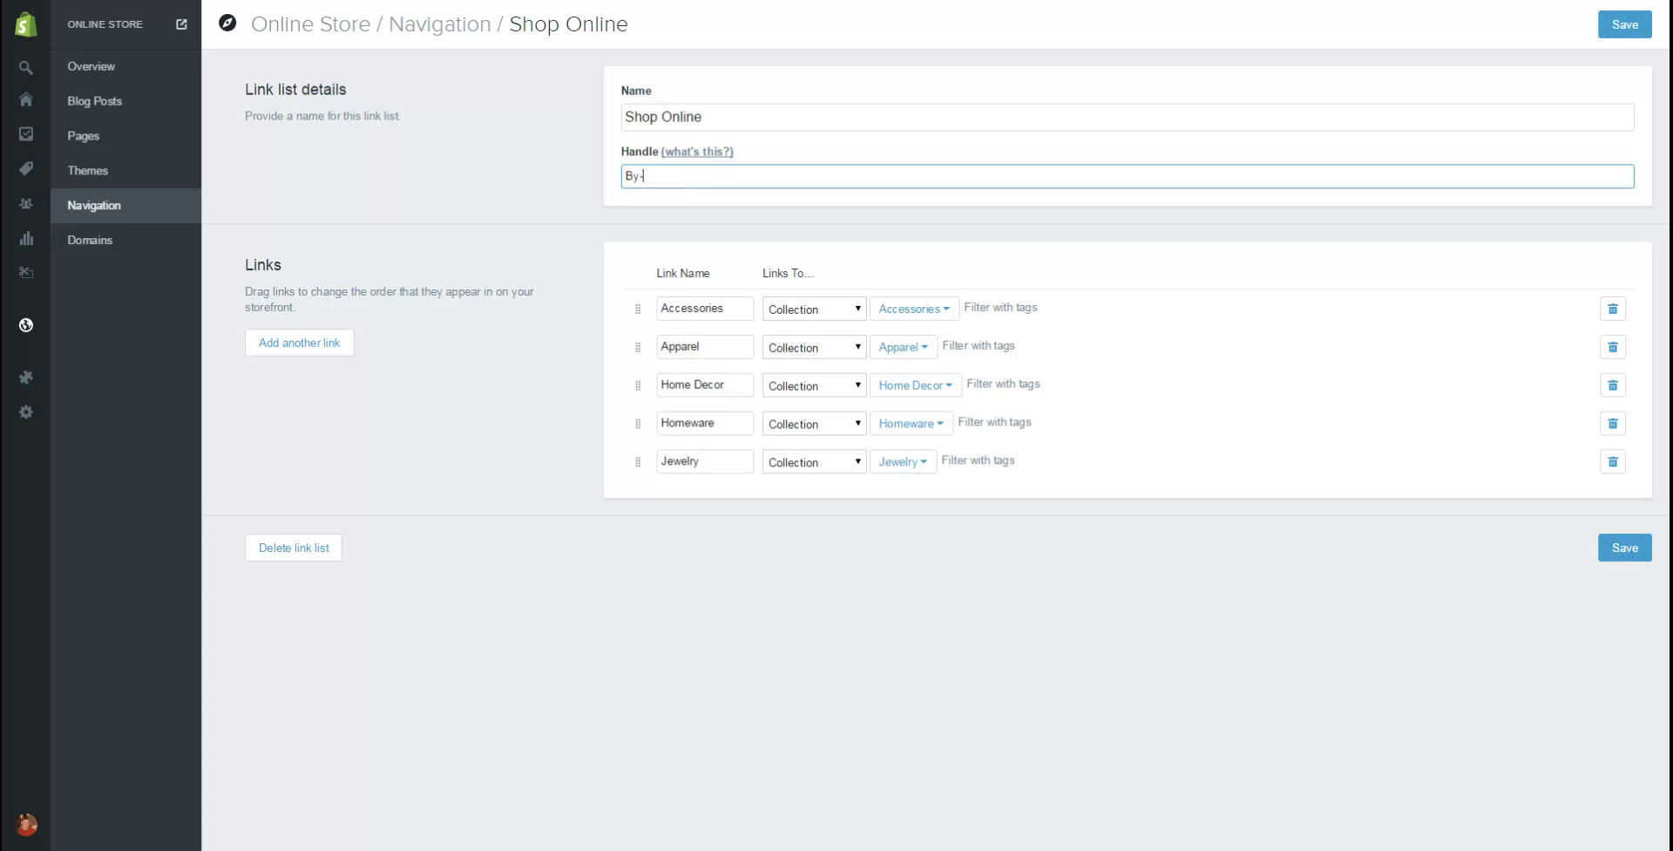
text(category)
key(BackSpace)
text(b)
click(1626, 547)
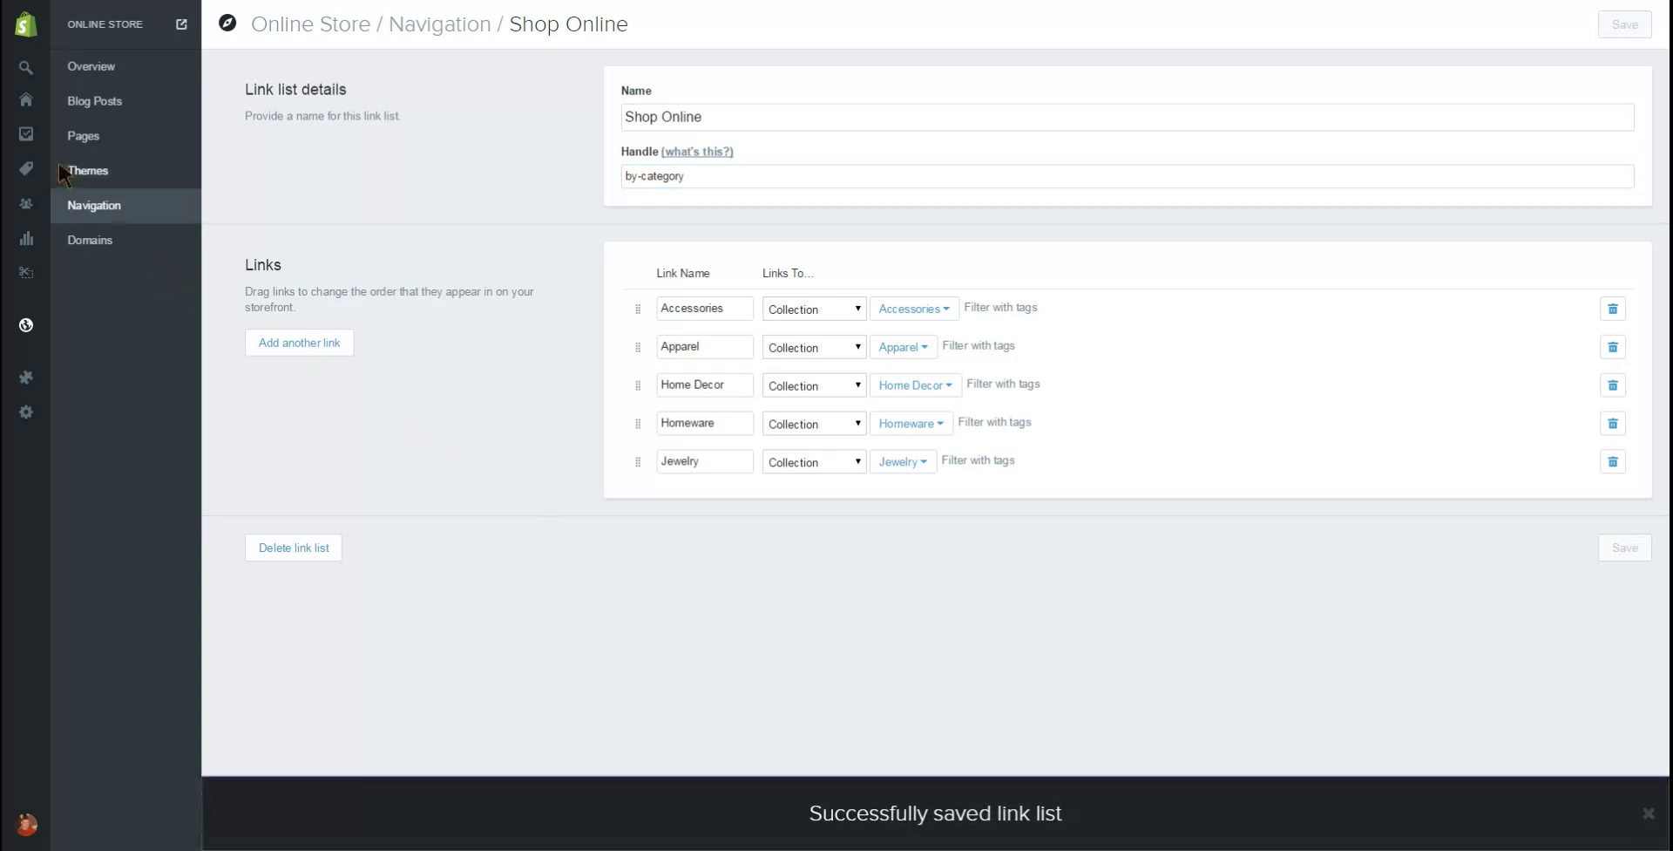
Step: Preview the FT004 theme again and examine the By Category and By Country drop-down menus
click(89, 175)
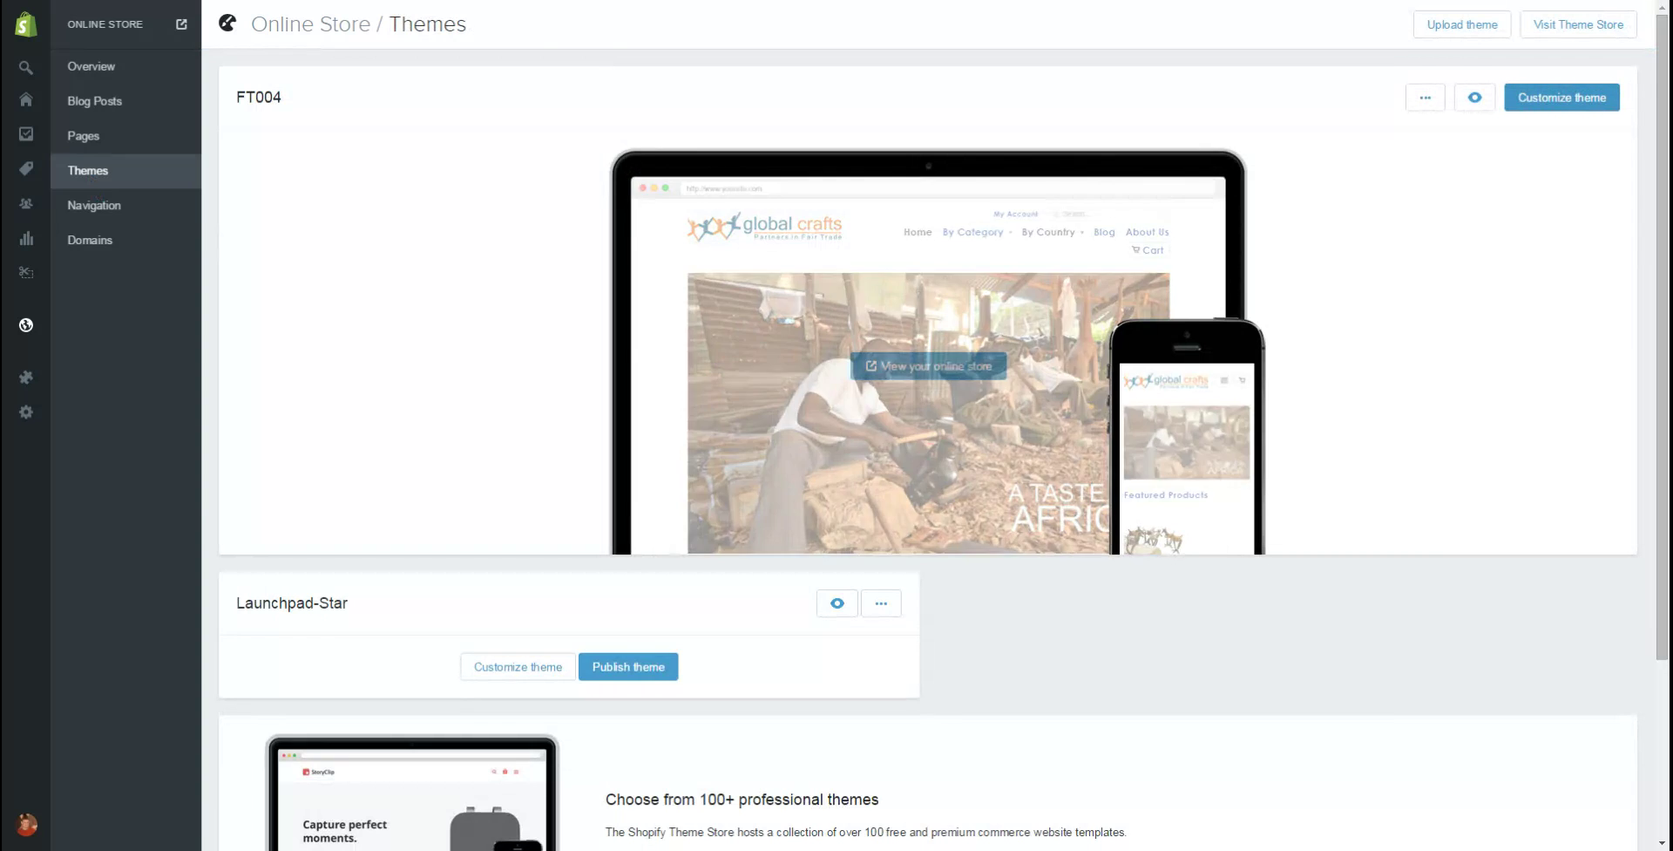
click(1196, 281)
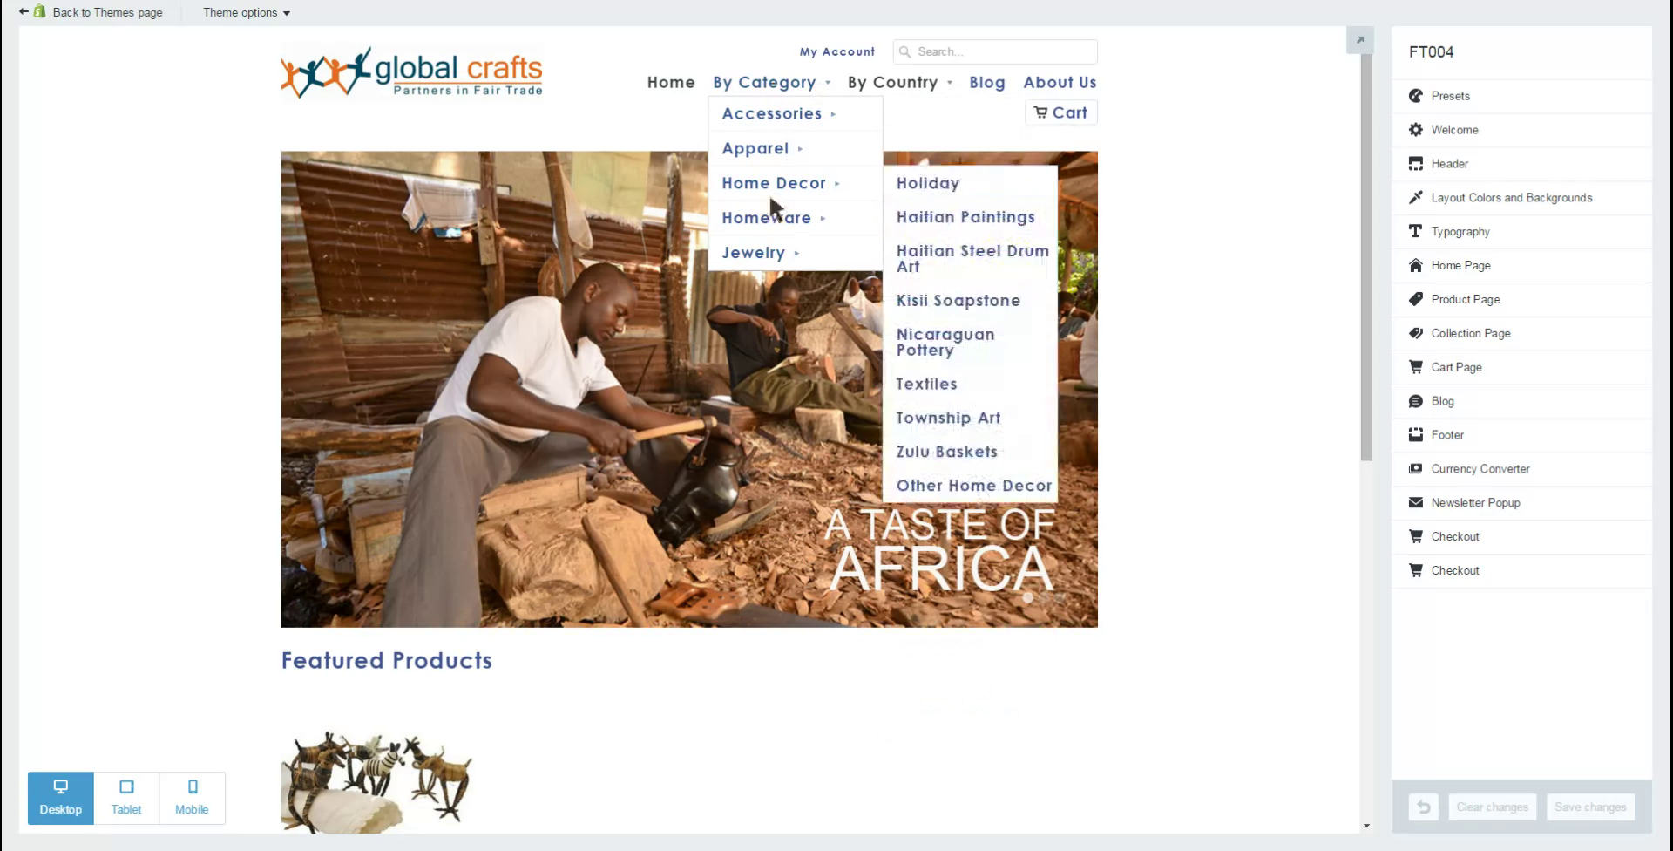
mouse_move(916, 84)
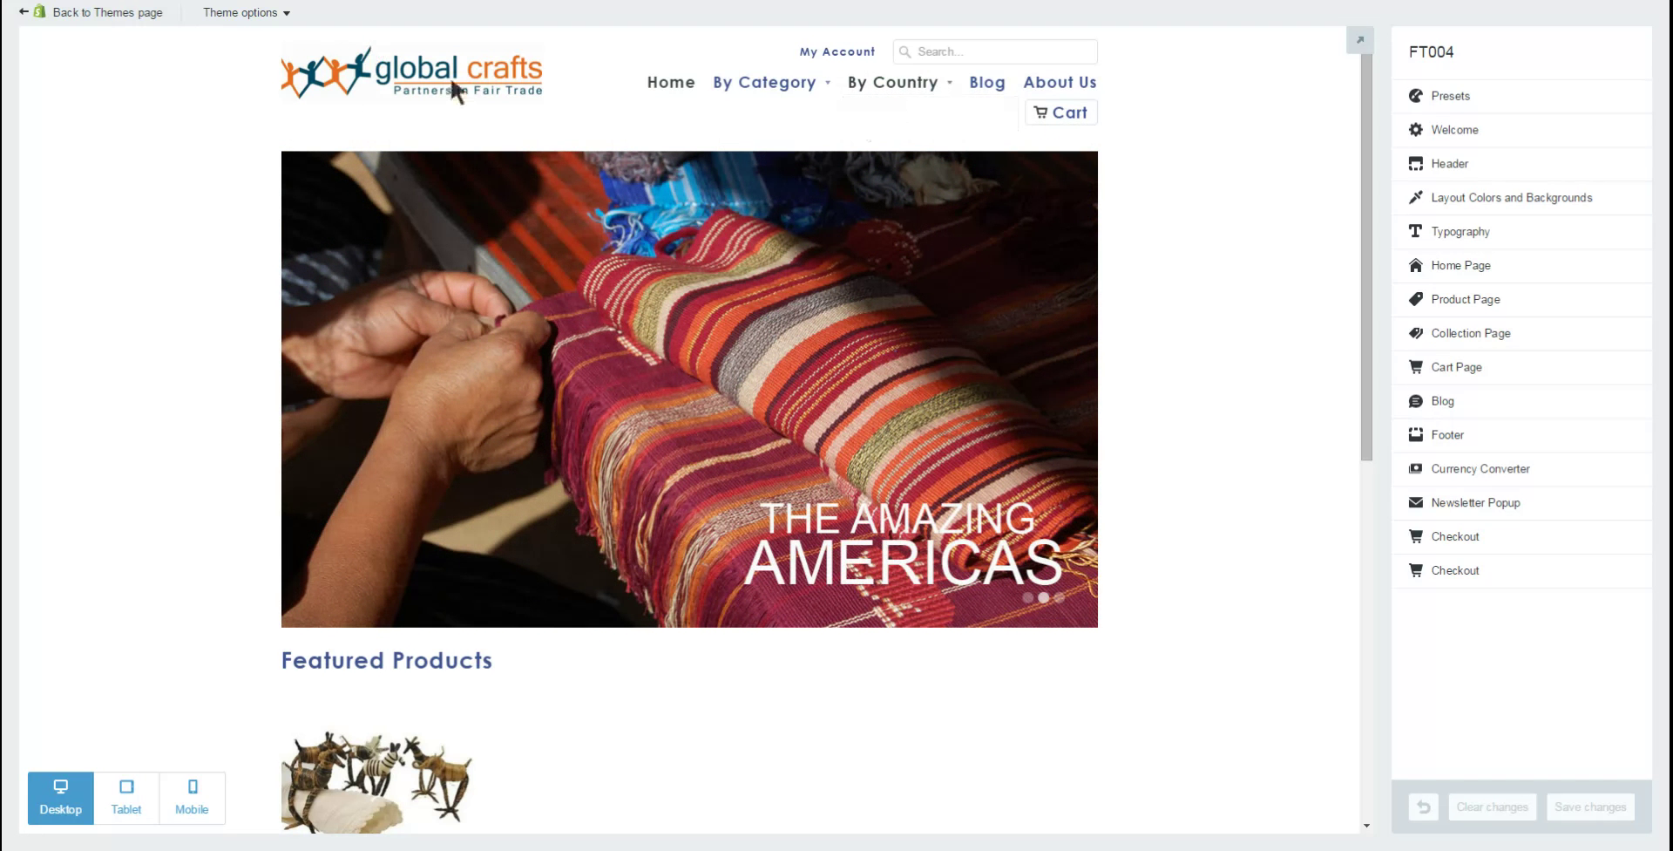
click(94, 14)
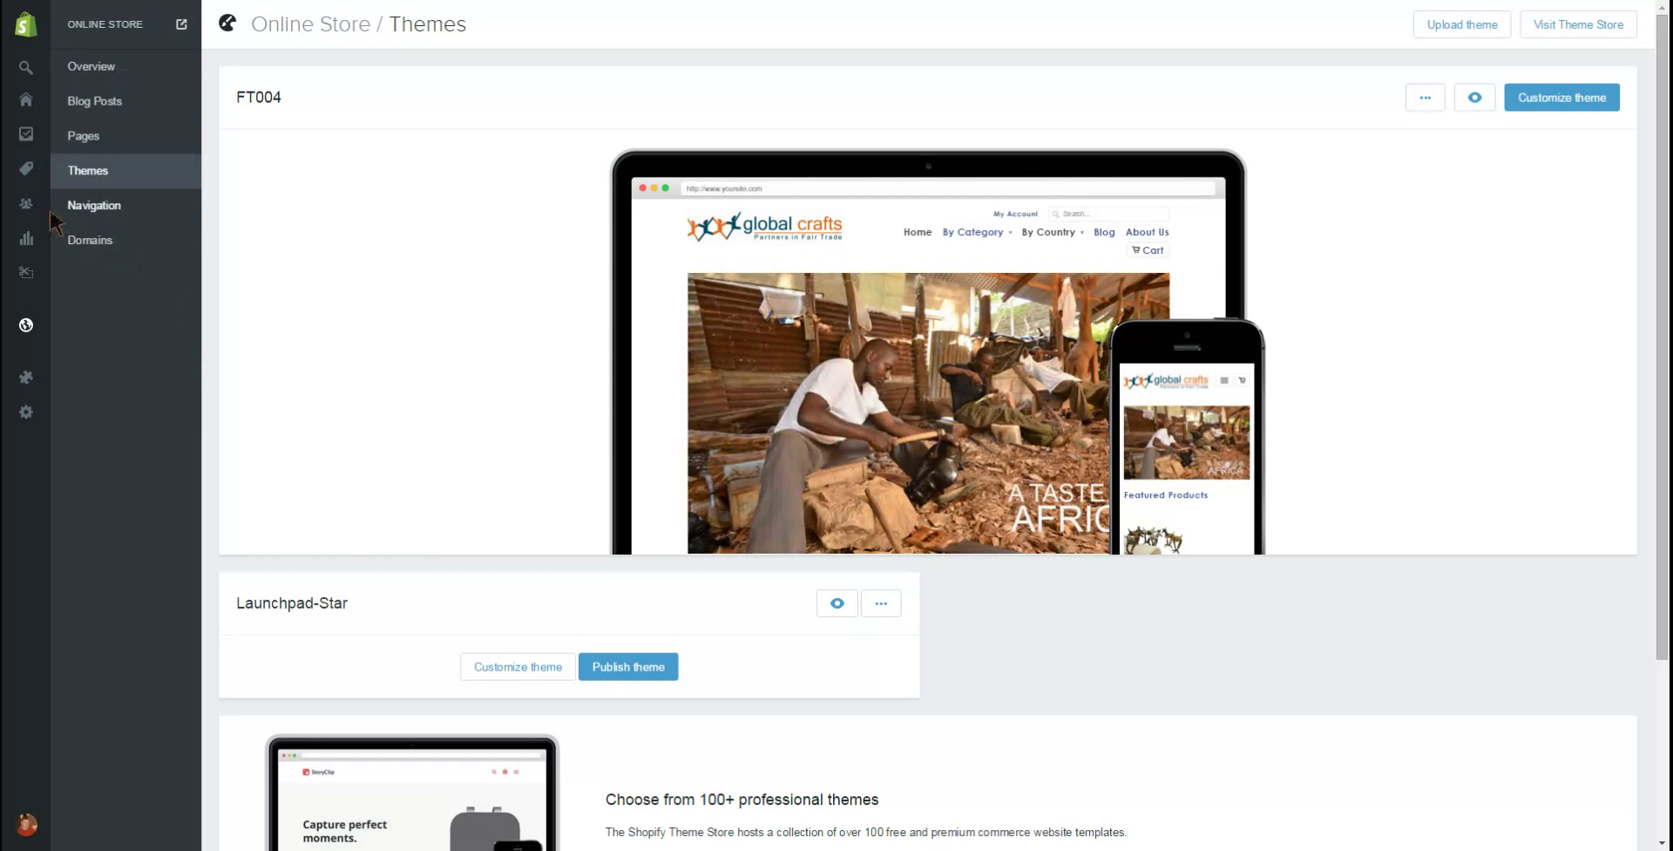
Step: Go to the product collections and start a new collection titled "Kenya"
mouse_move(52, 193)
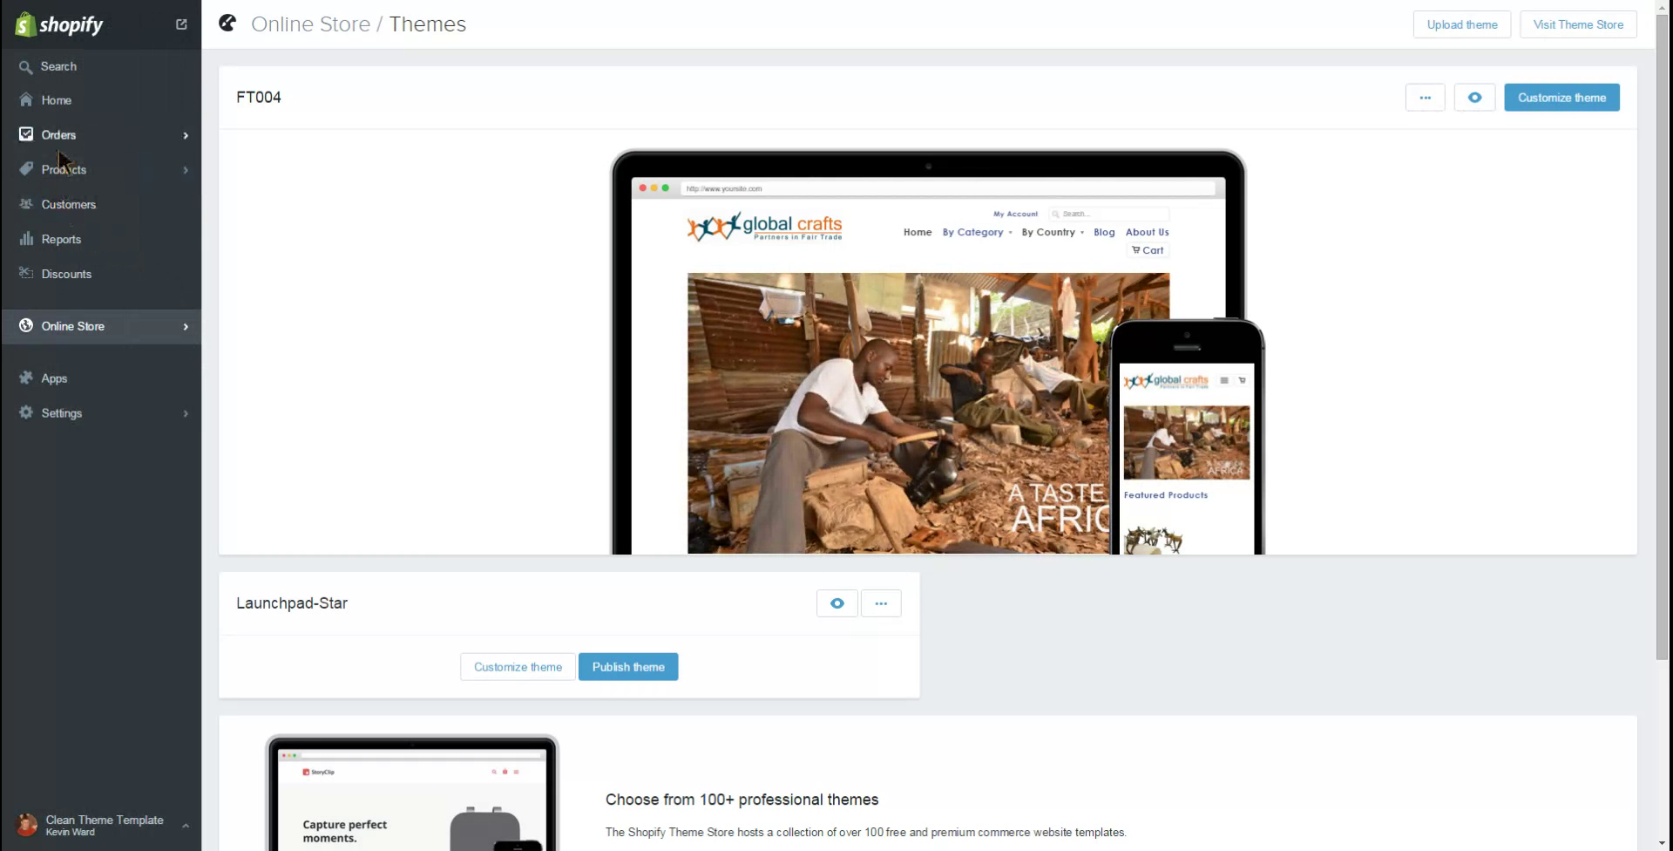
click(63, 170)
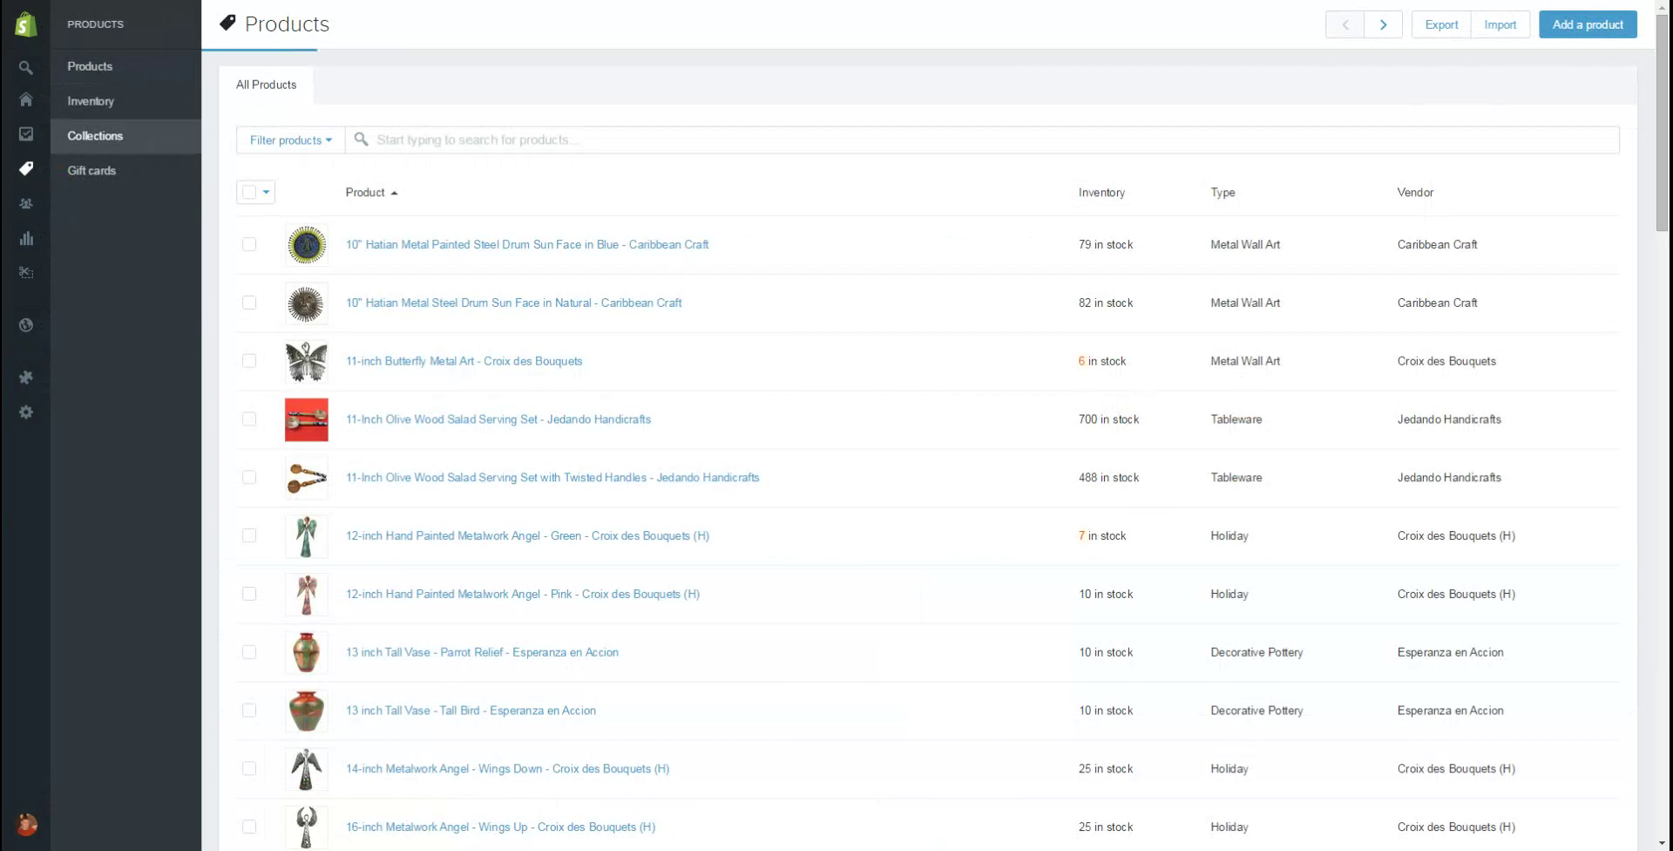
click(95, 135)
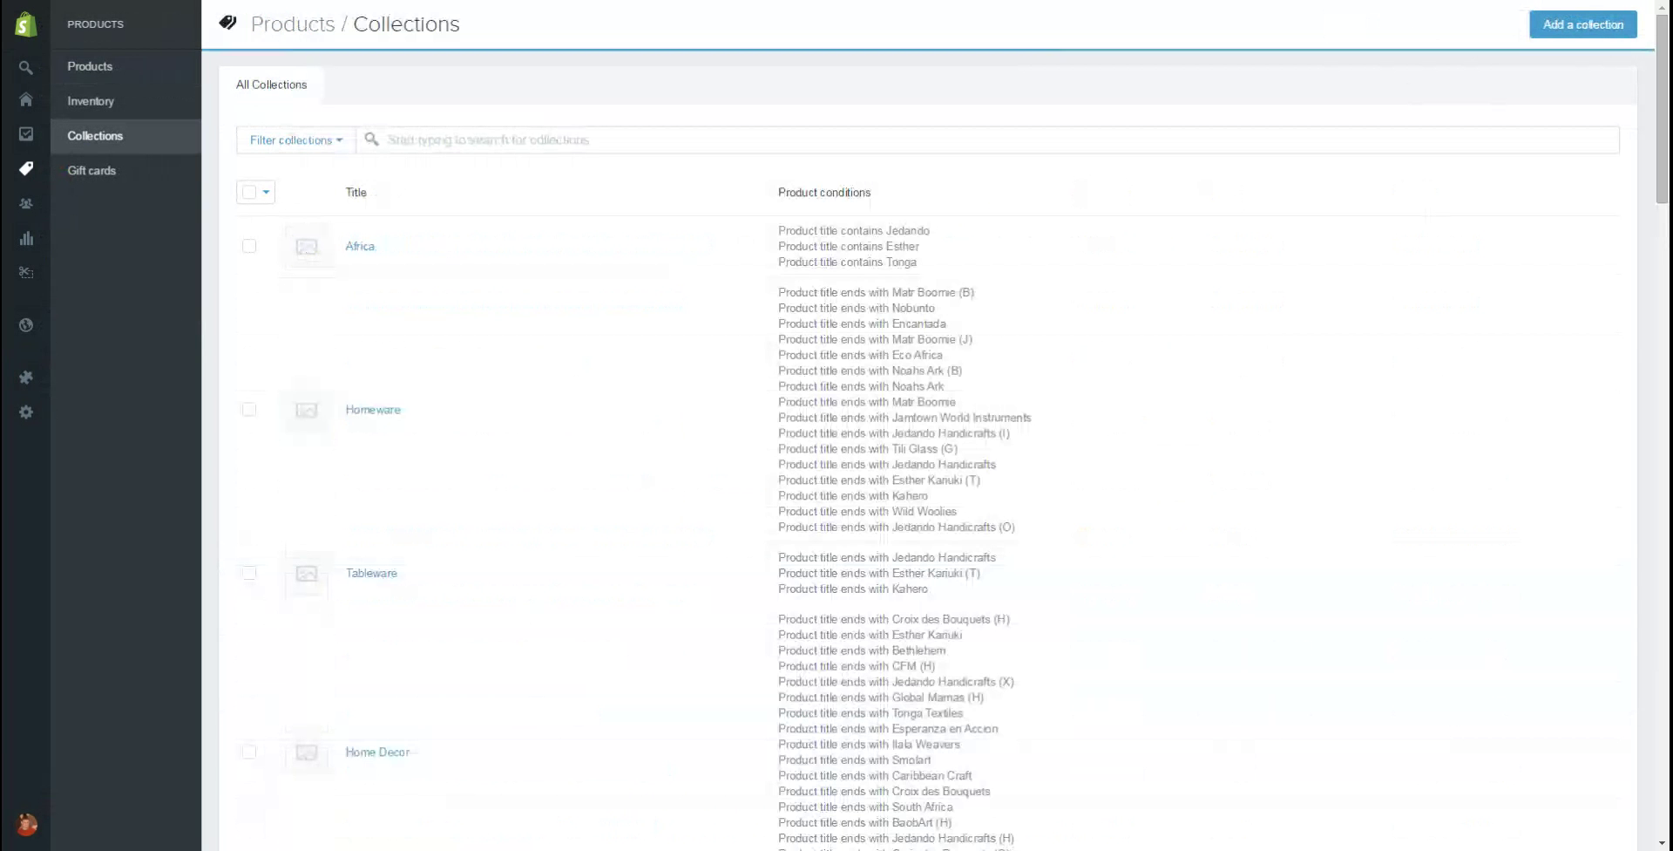
click(1583, 24)
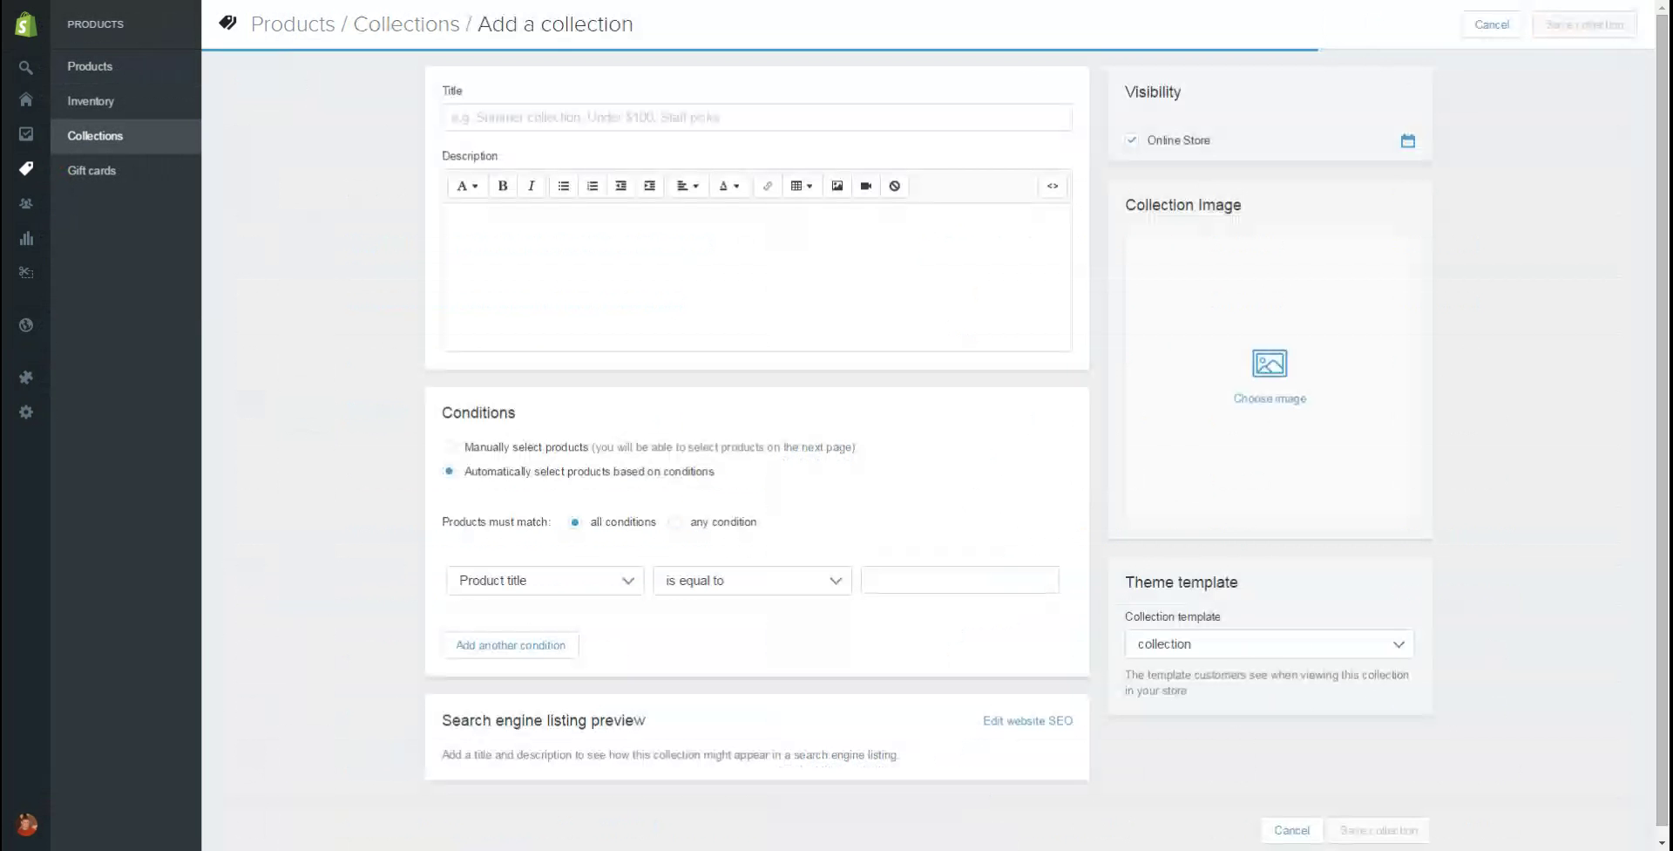
text(Kenya)
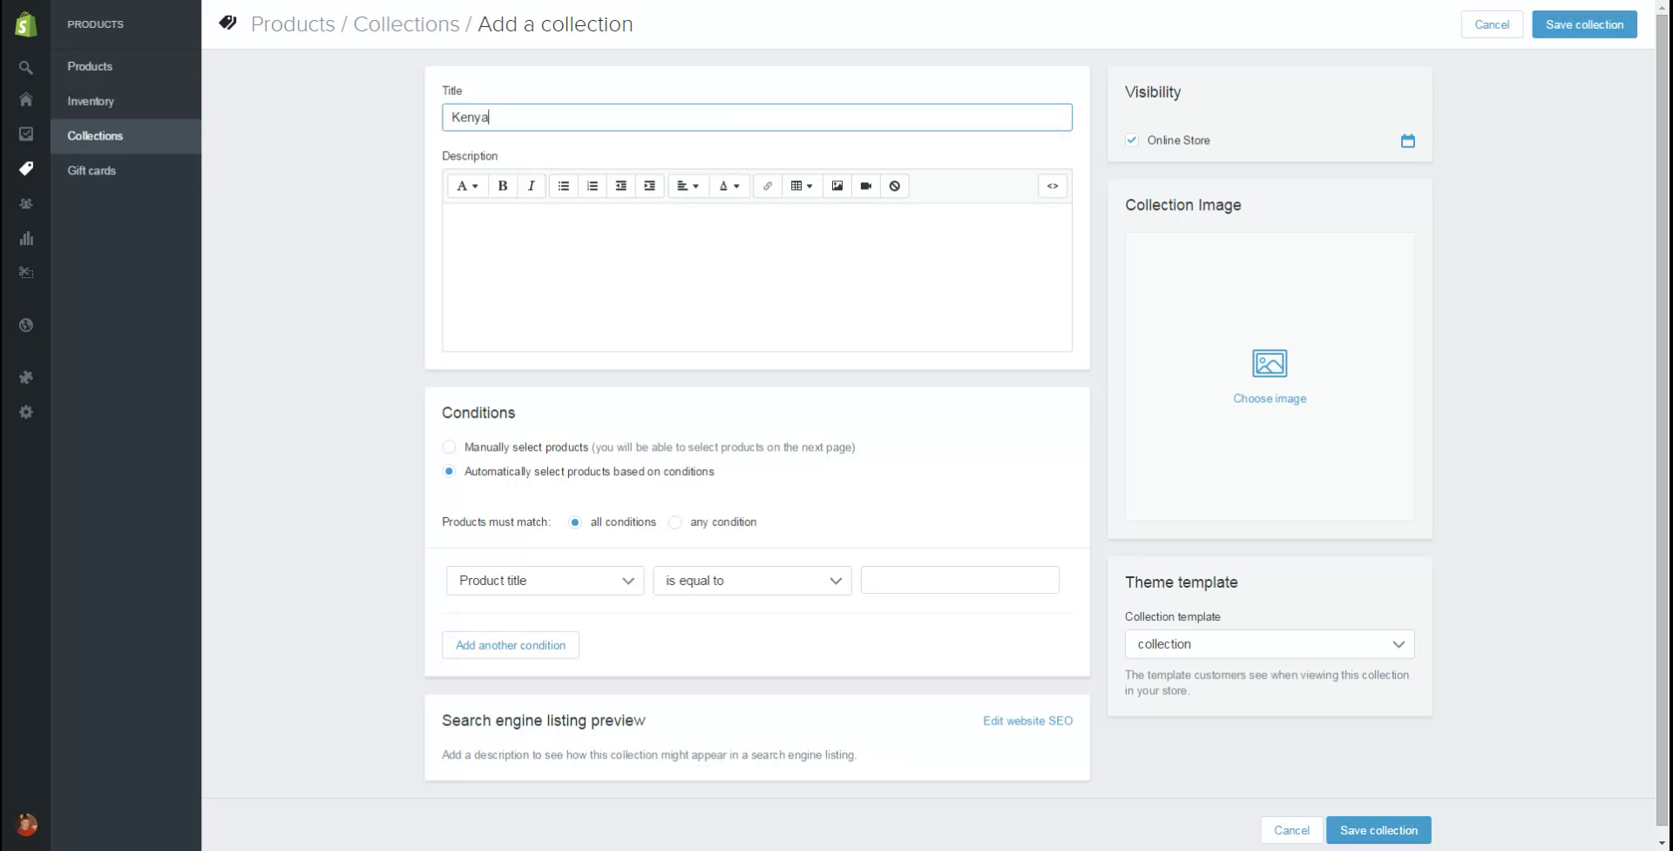
click(750, 261)
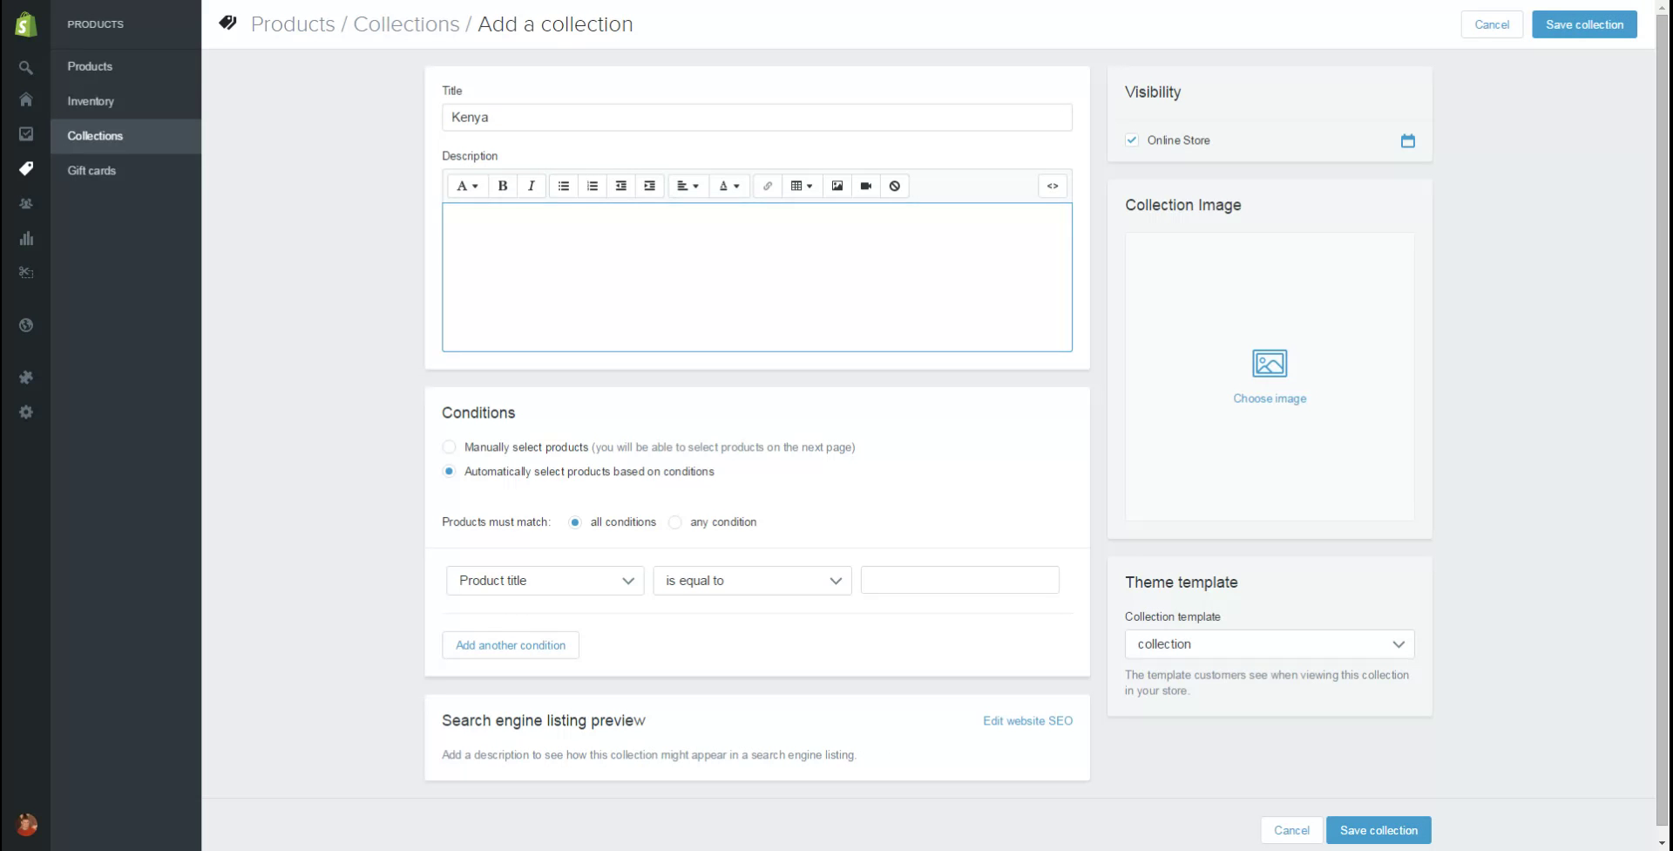
Step: Make the Kenya collection match any condition, with a first condition that the product title contains the artisan's first name
click(674, 521)
click(752, 580)
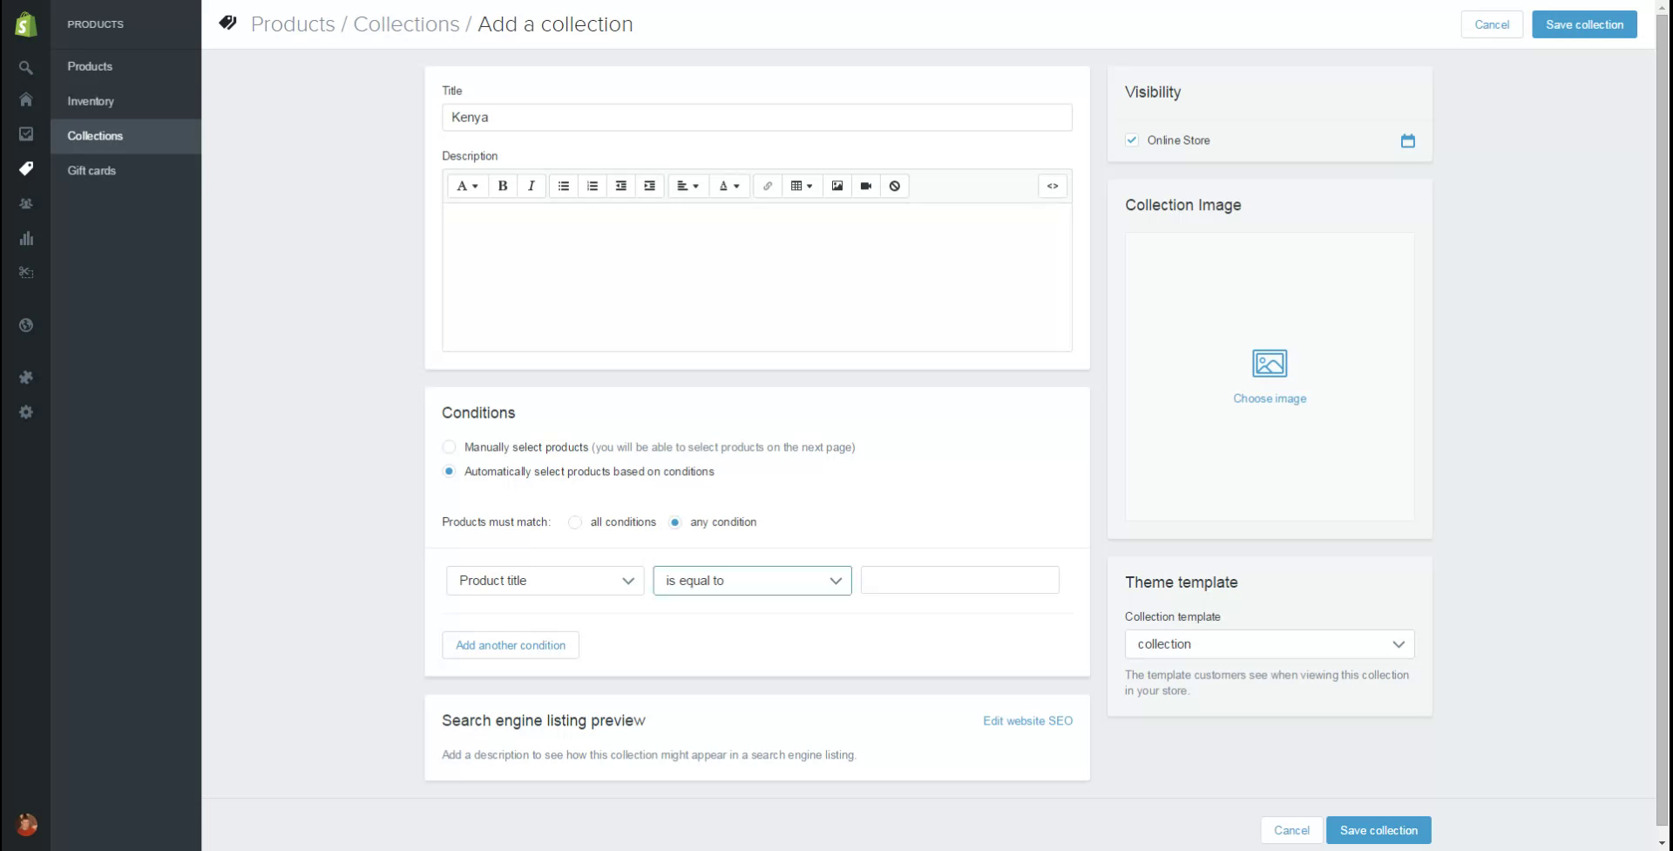
key(c)
key(Tab)
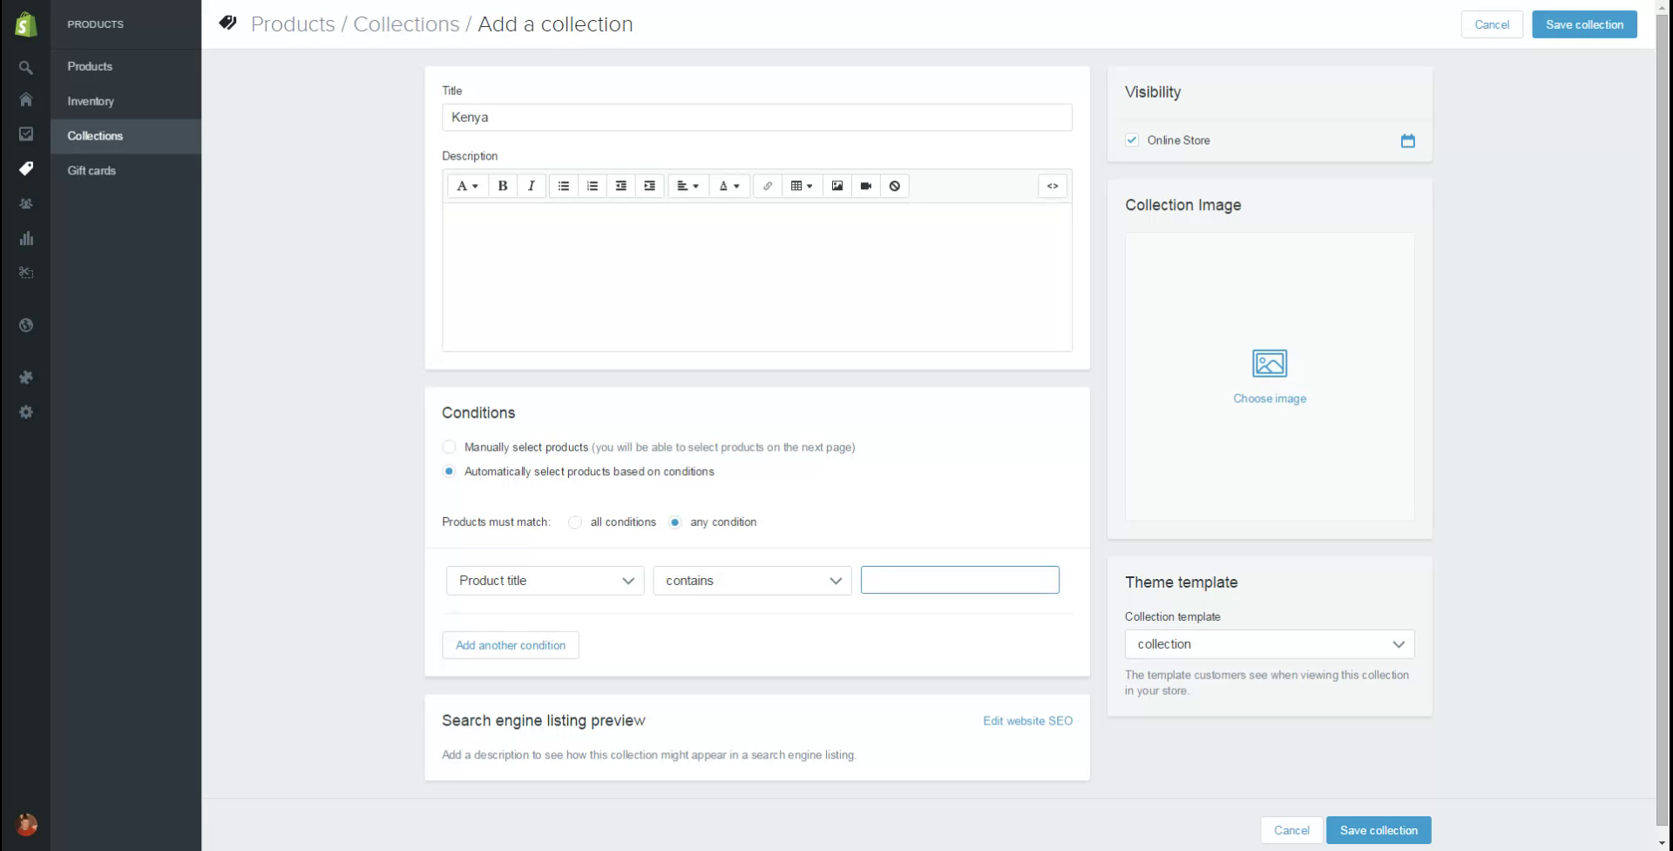
text(Esther)
Step: Add a second condition that the product title contains "Jedando" and save the Kenya collection
click(562, 645)
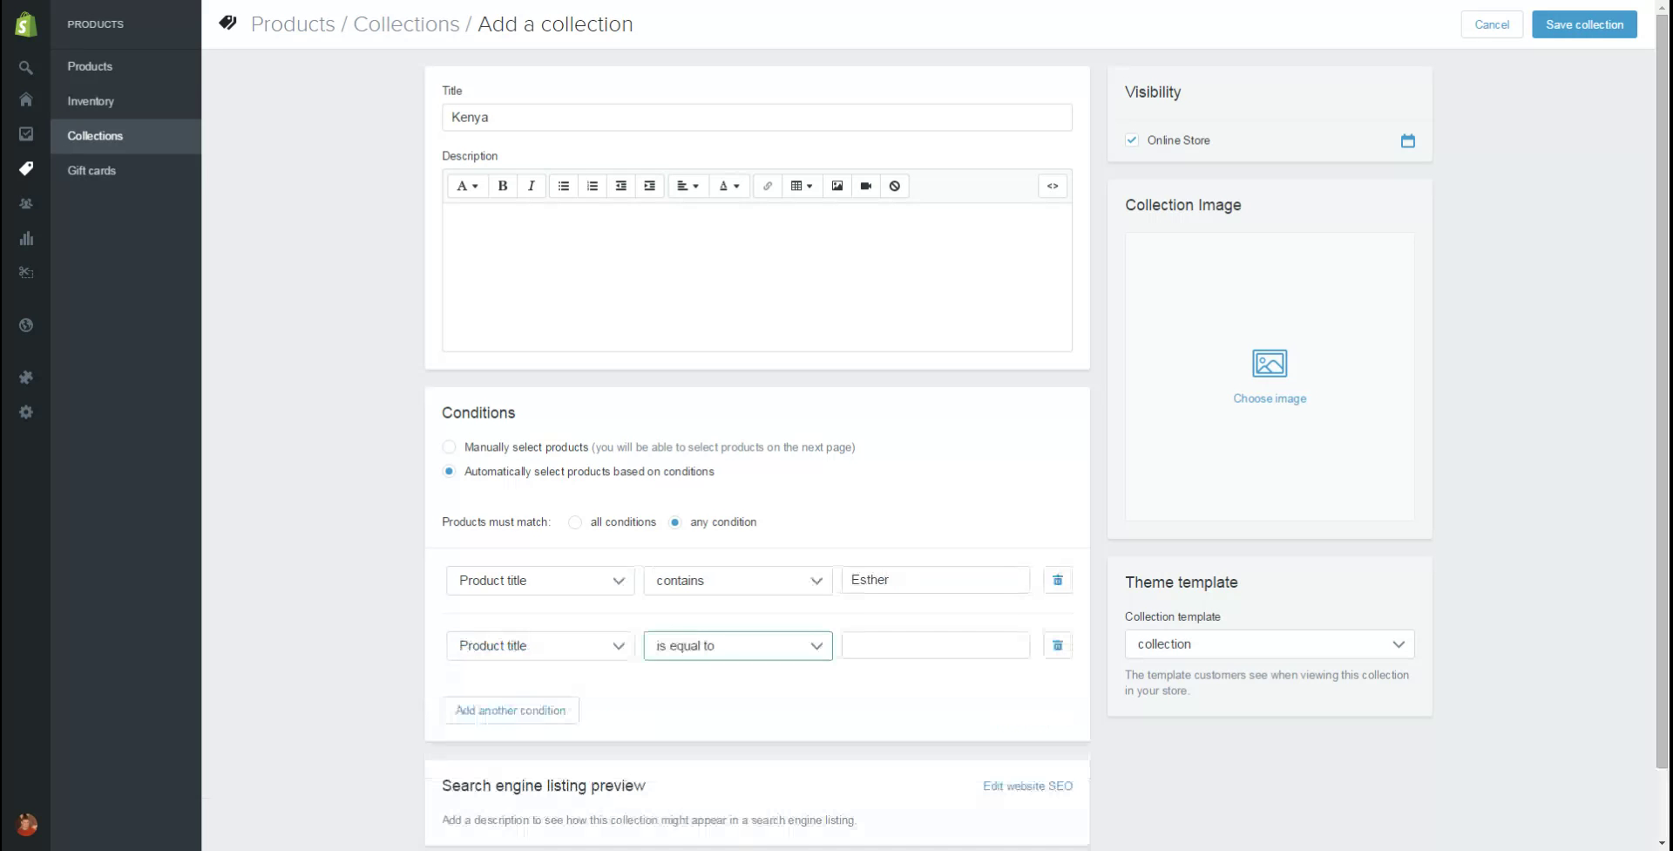
key(c)
click(936, 645)
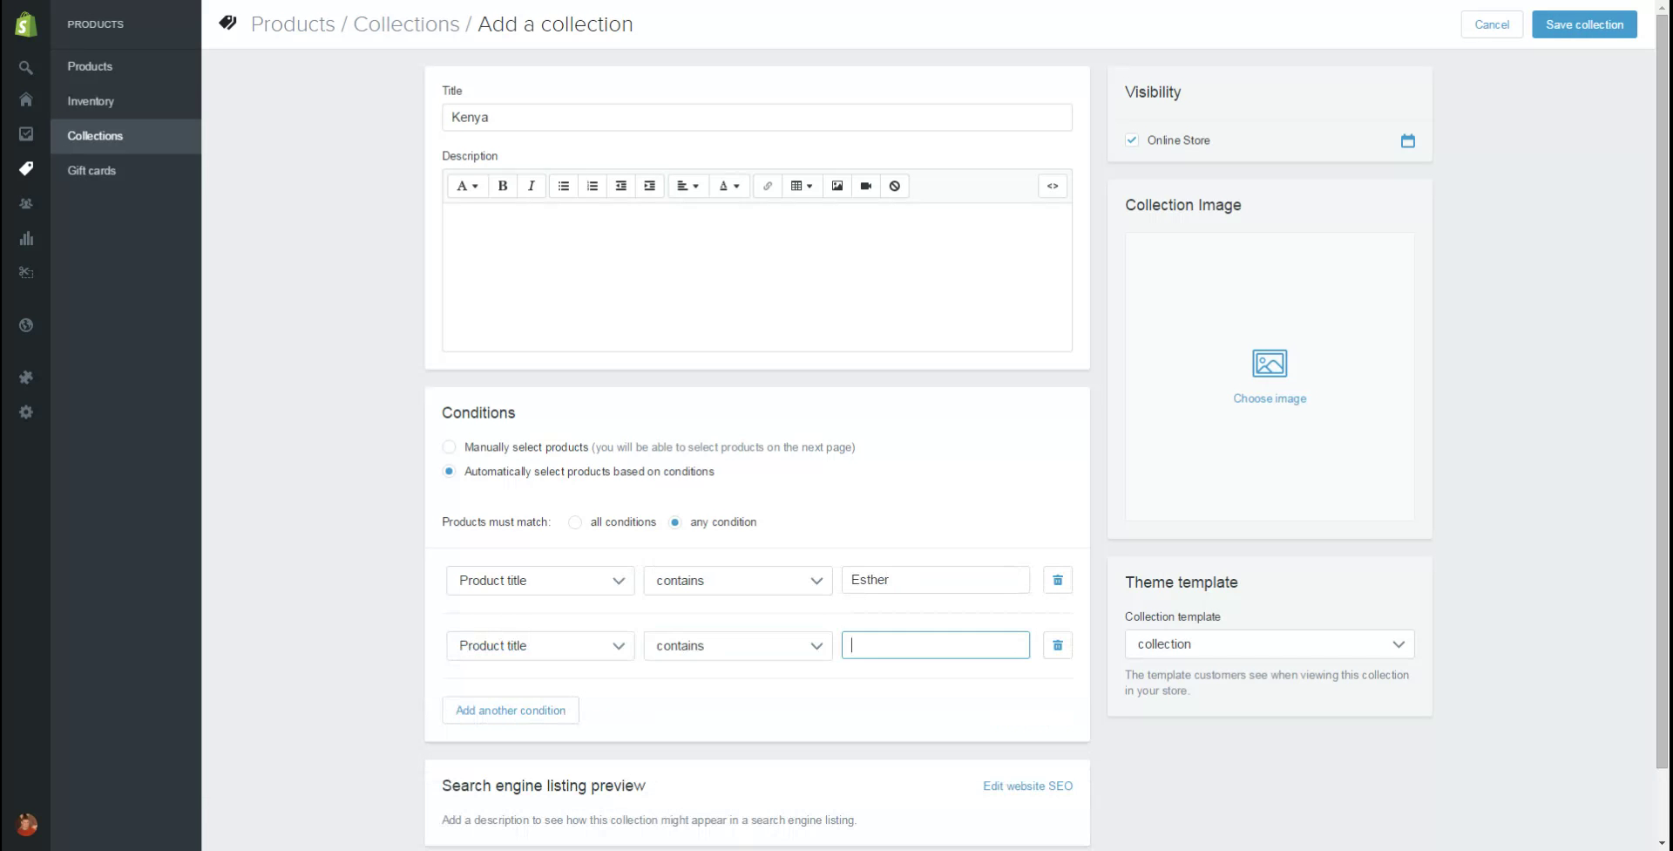
text(Jedando)
click(1585, 24)
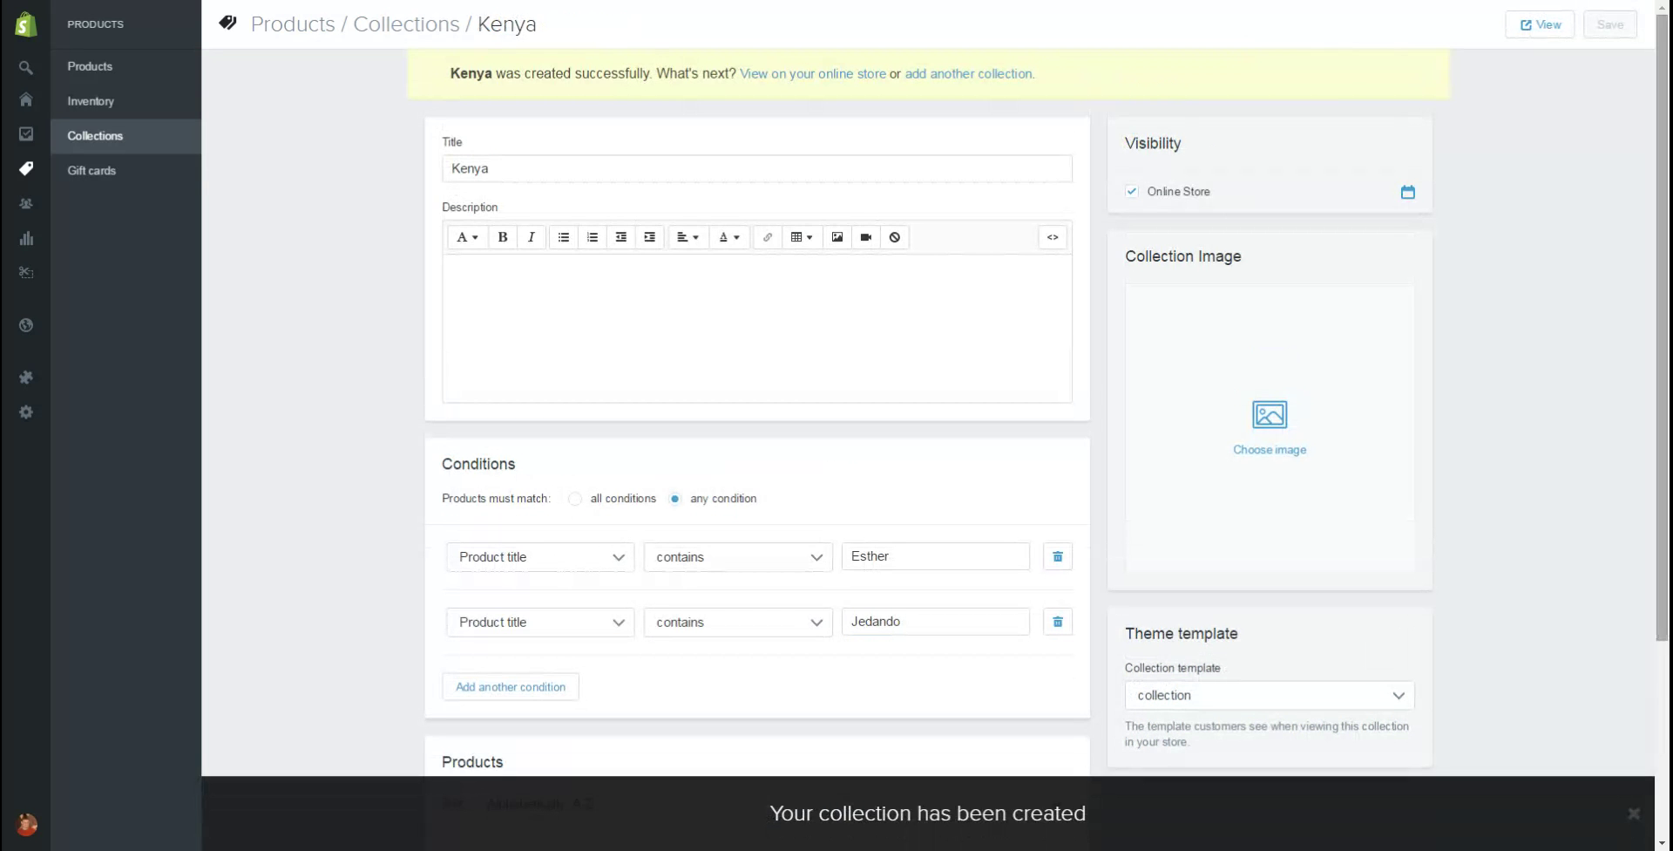
scroll(932, 435, down, 5)
scroll(757, 436, down, 3)
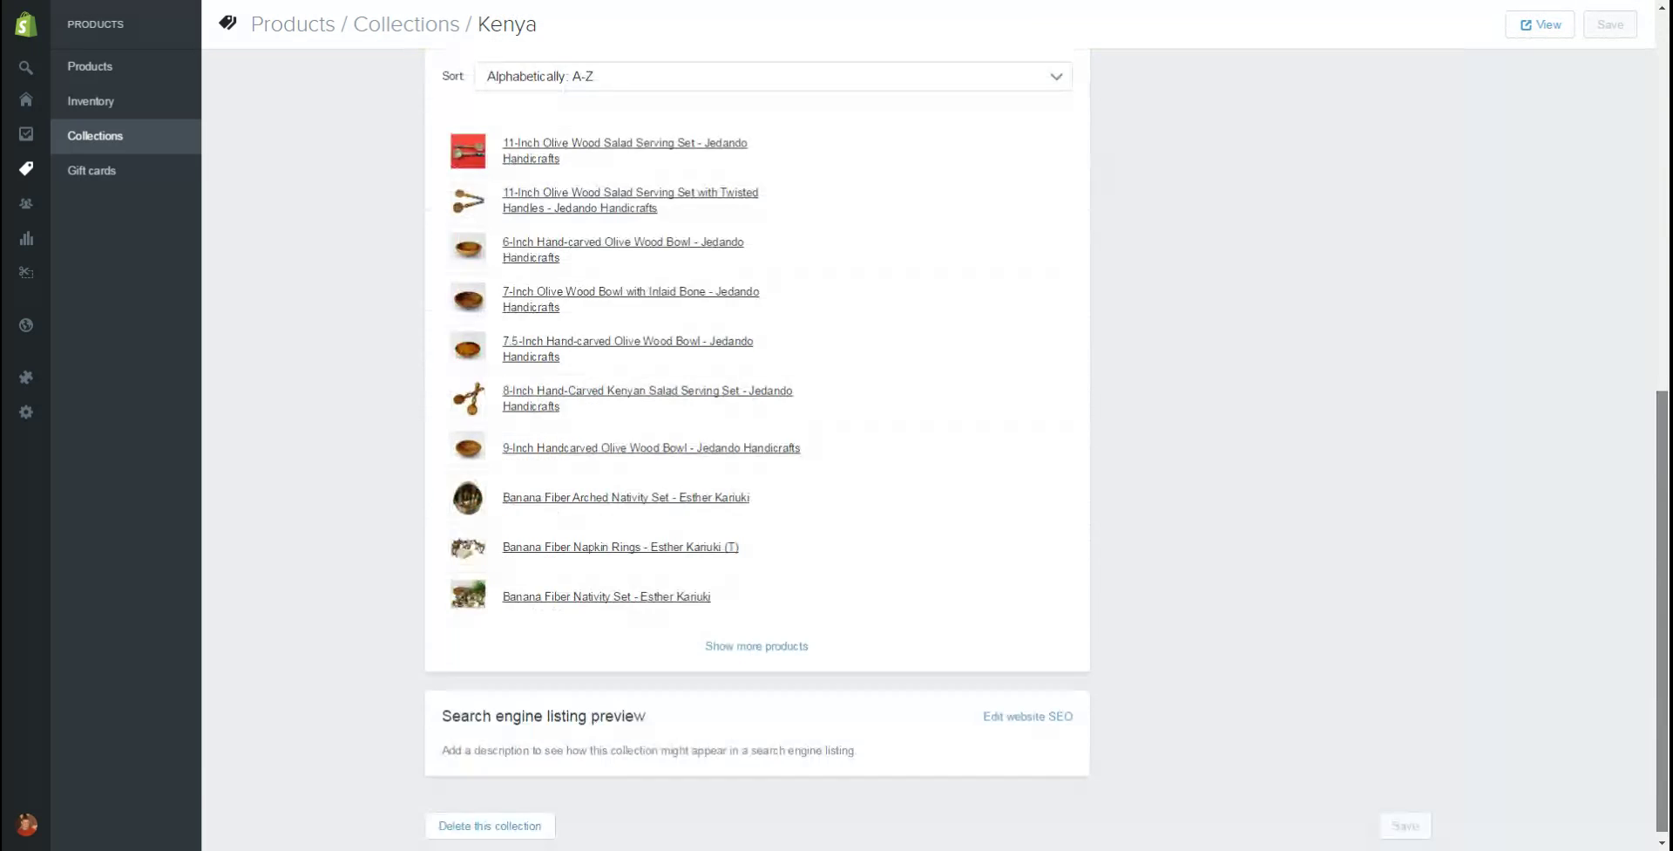
scroll(933, 435, up, 8)
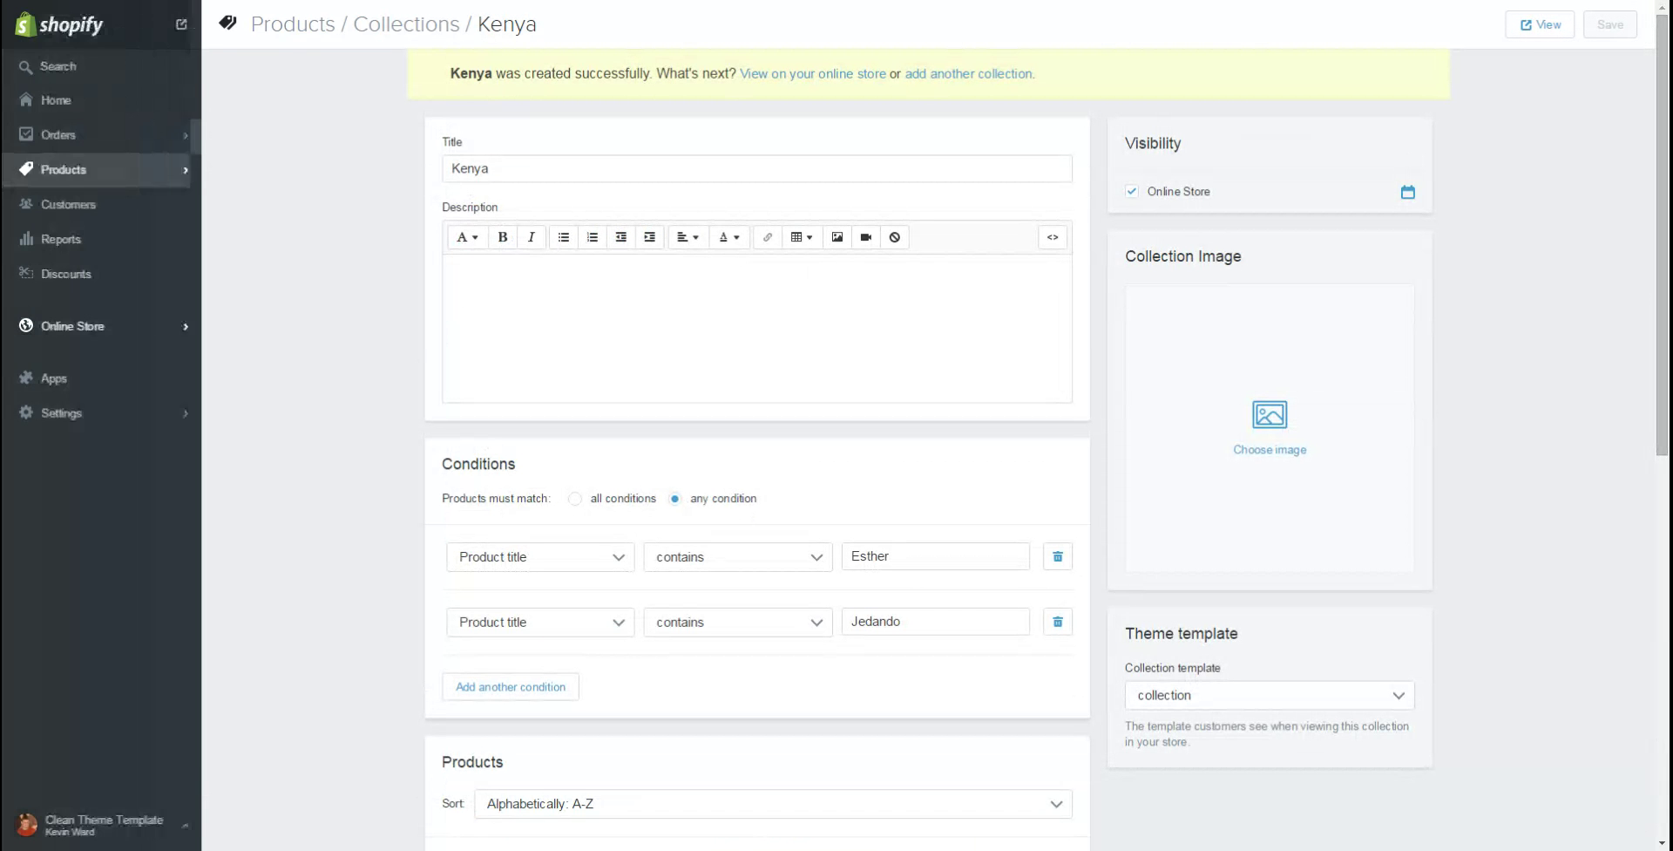
Step: Go to the online store's navigation and start a new link list named "Africa"
click(26, 325)
click(95, 205)
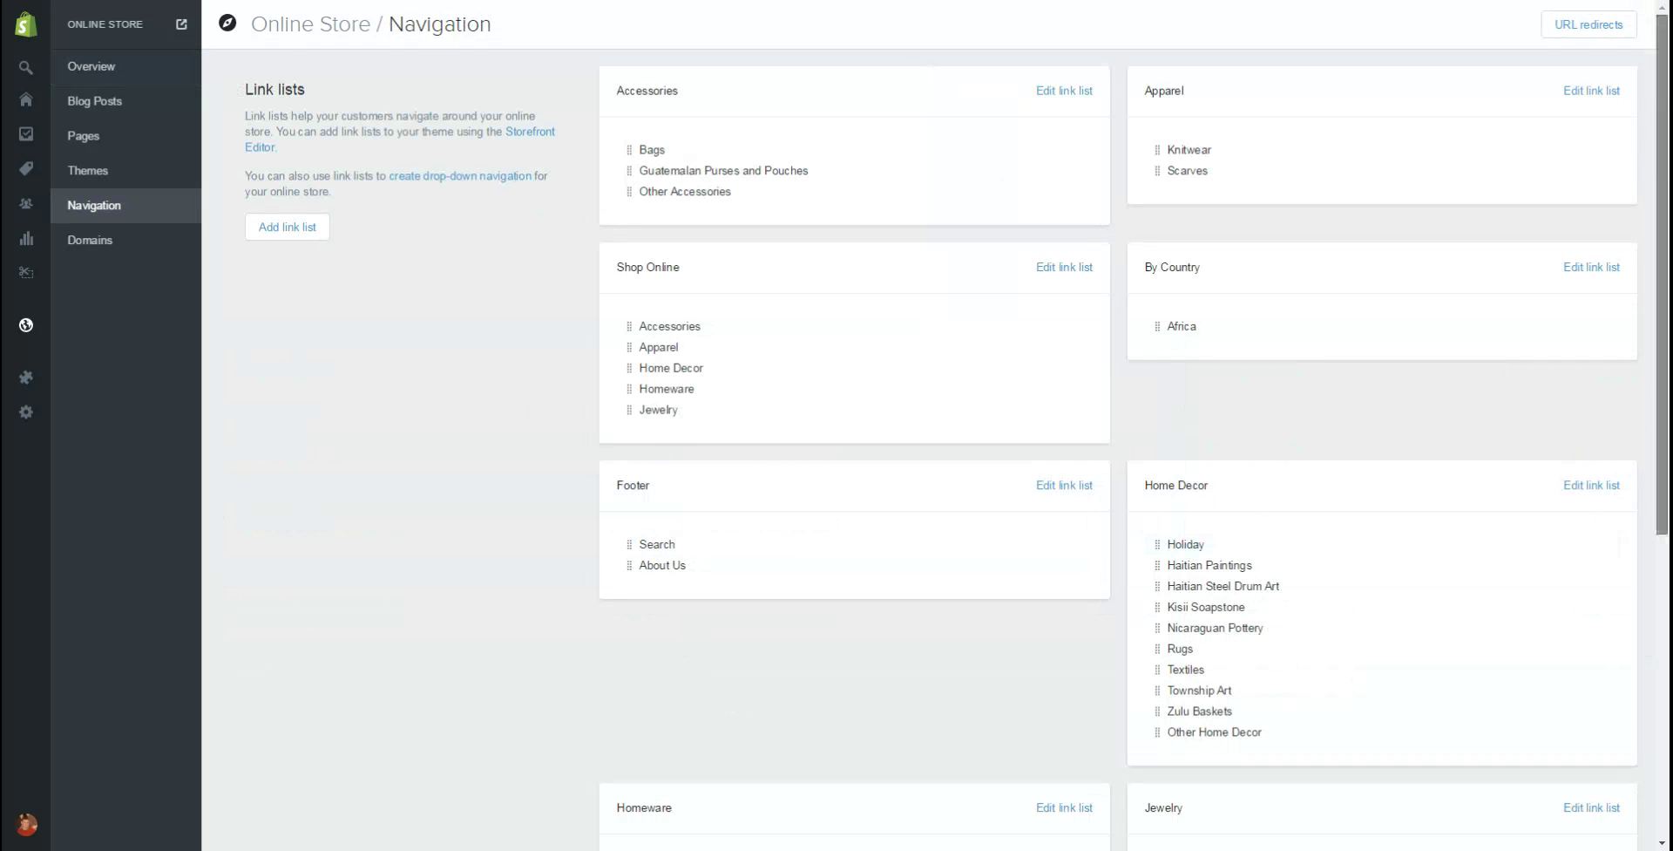
scroll(1220, 544, down, 4)
scroll(1133, 448, down, 1)
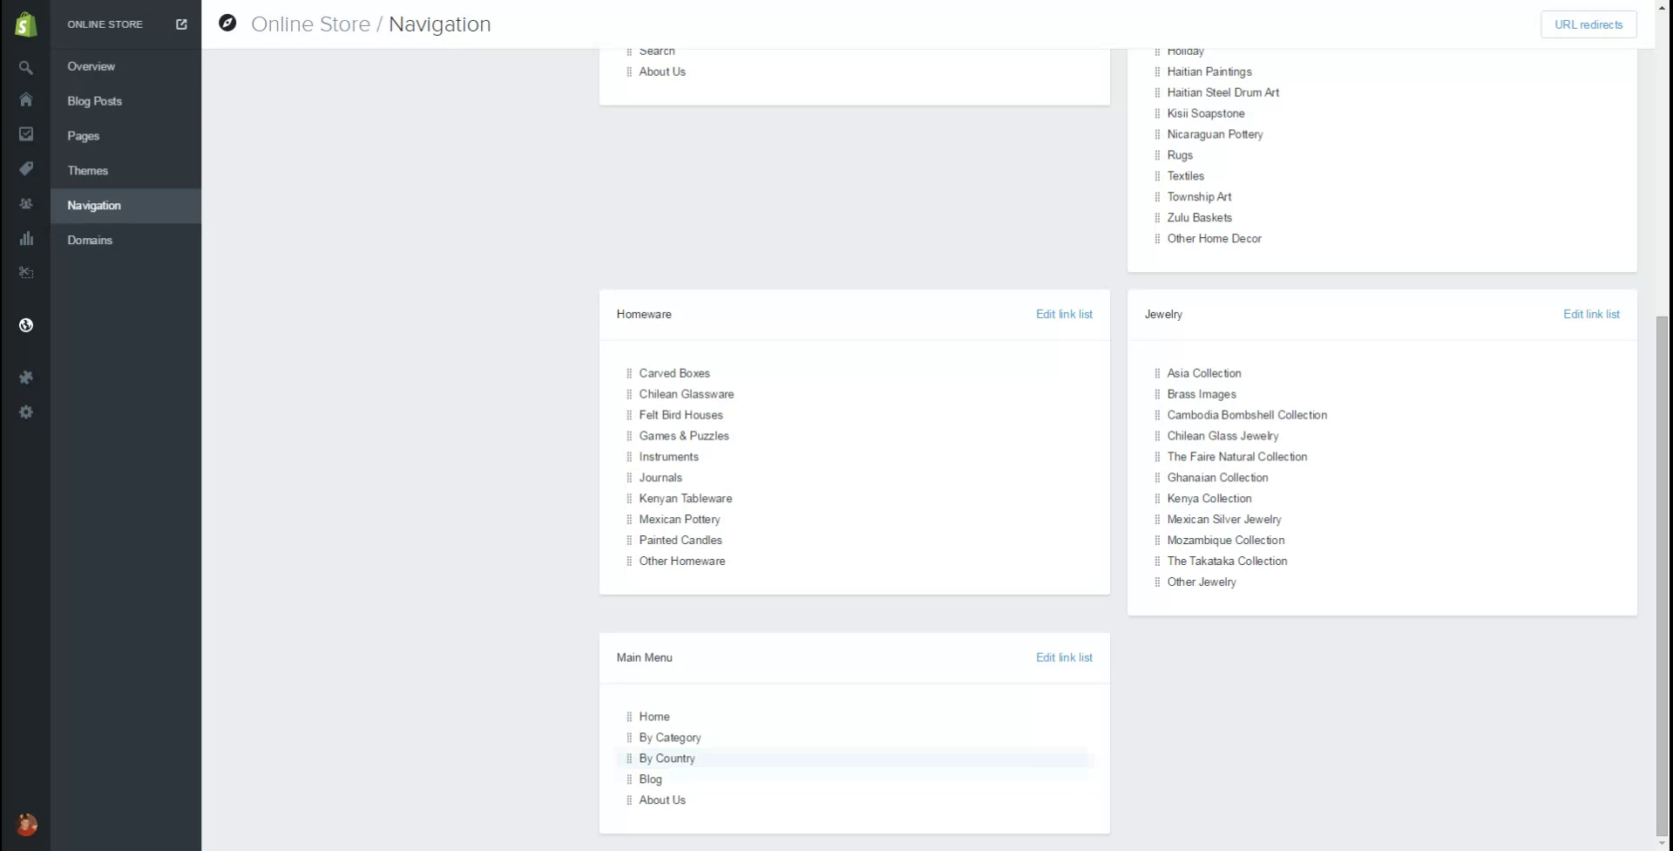
scroll(854, 757, up, 5)
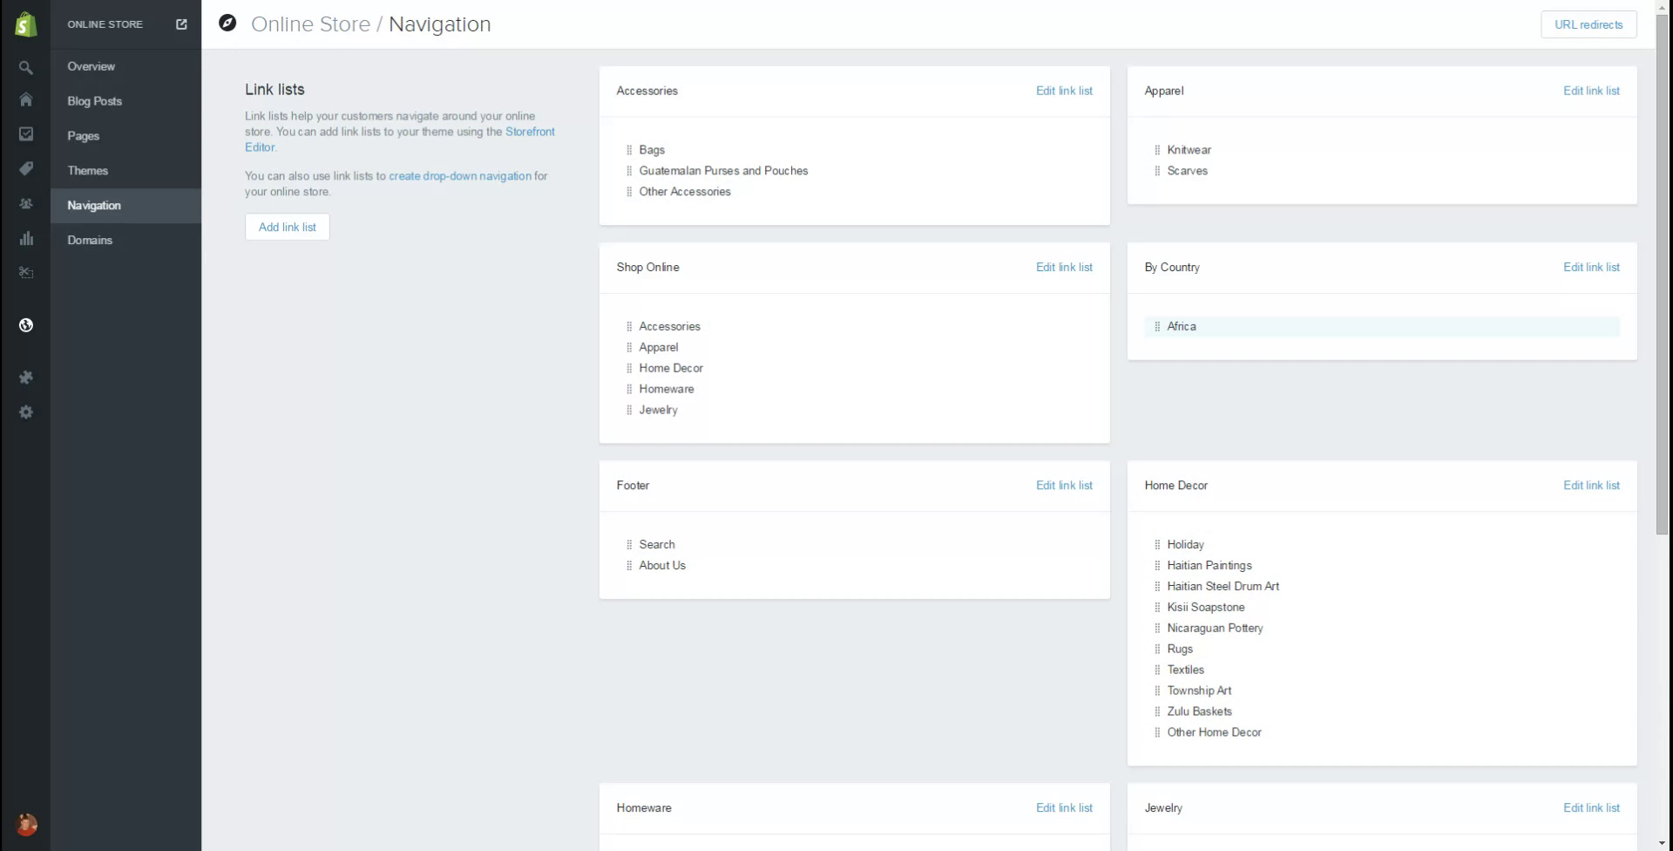
click(288, 227)
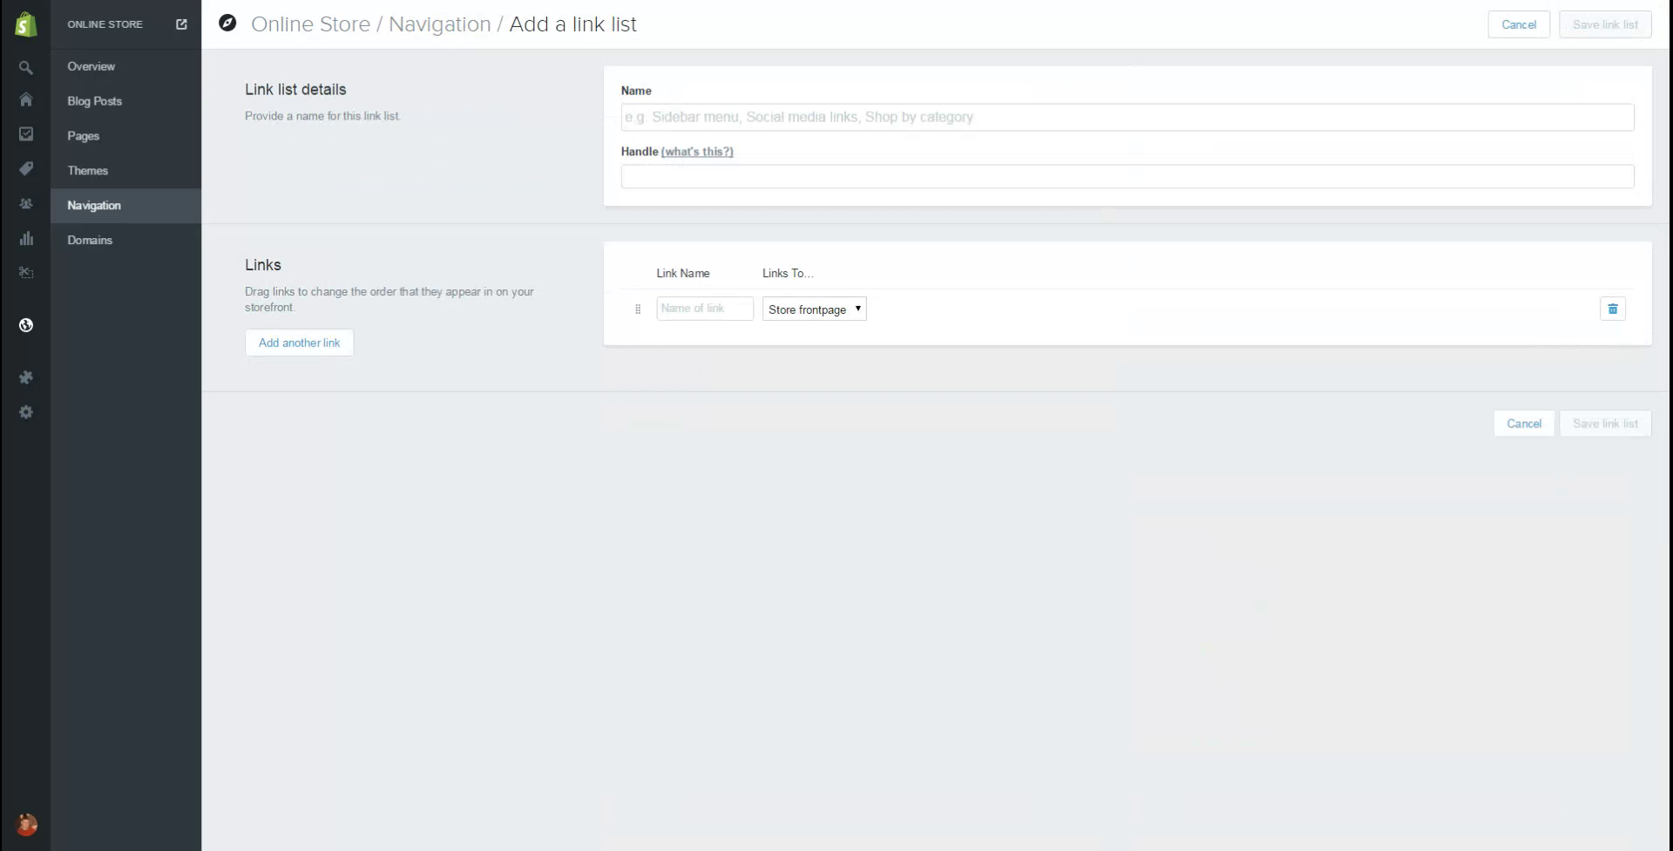
text(Africa)
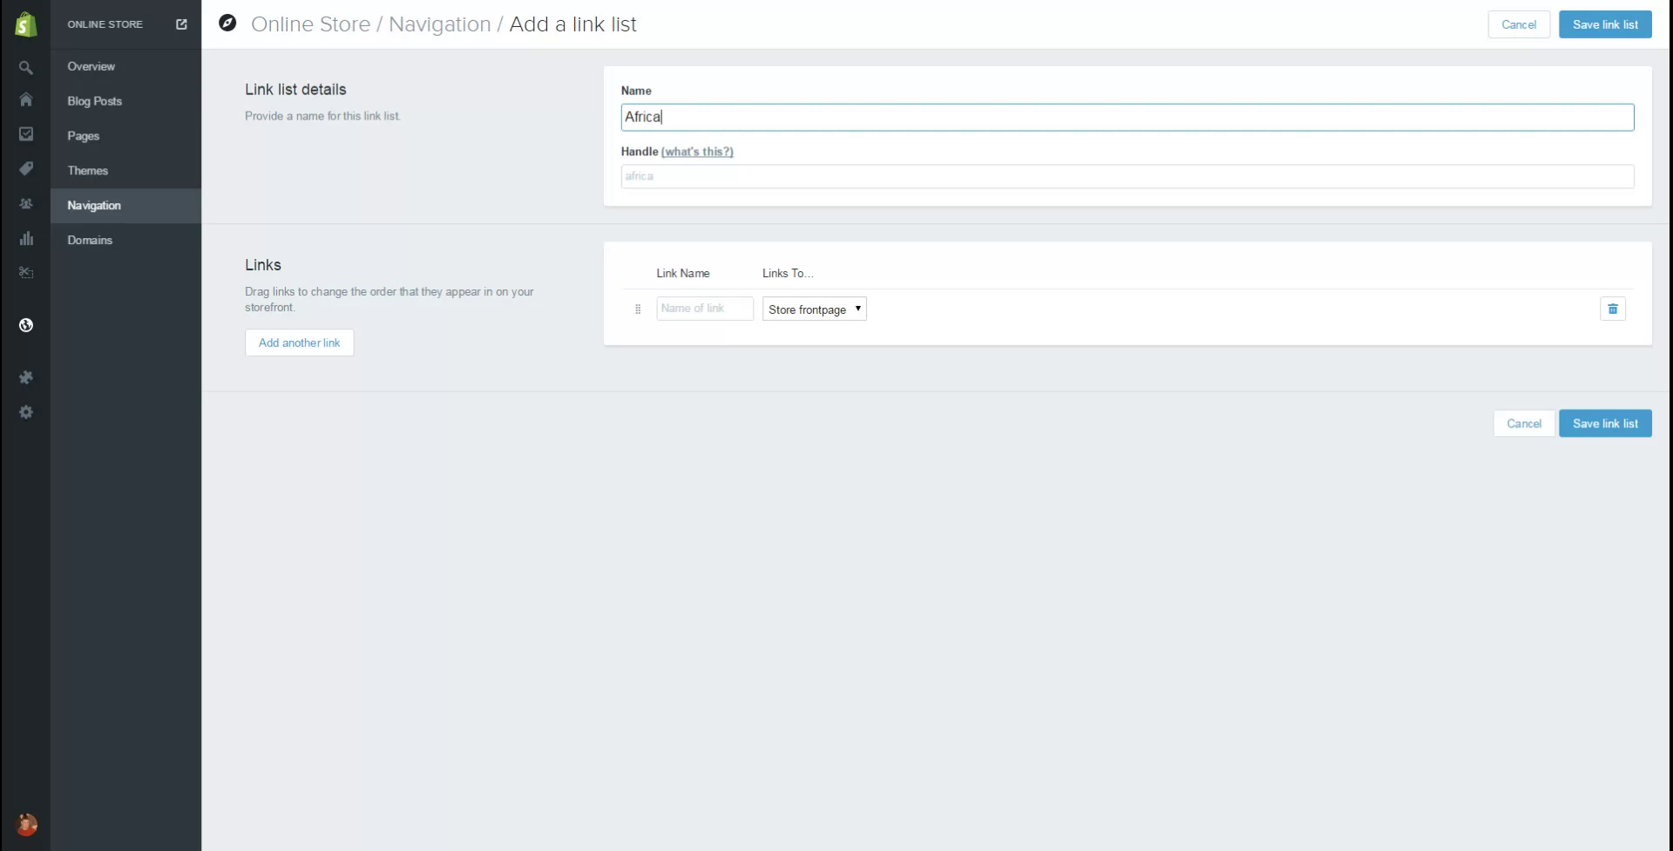
Step: Add a link named "Kenya" that points to the Kenya collection and save the Africa link list
click(704, 308)
text(Kenya)
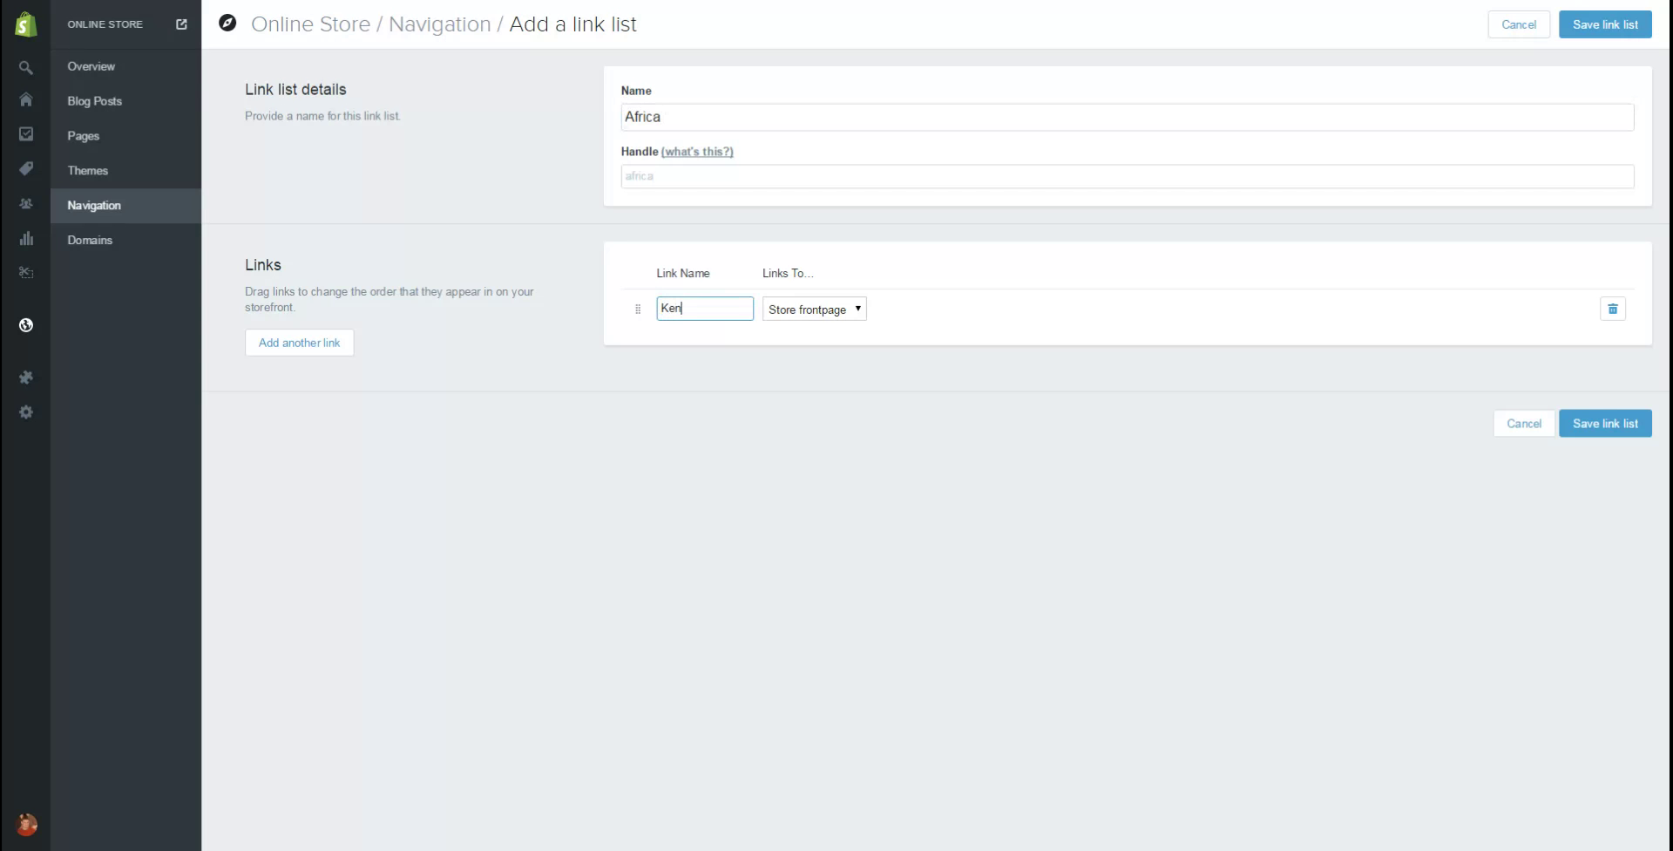
click(814, 309)
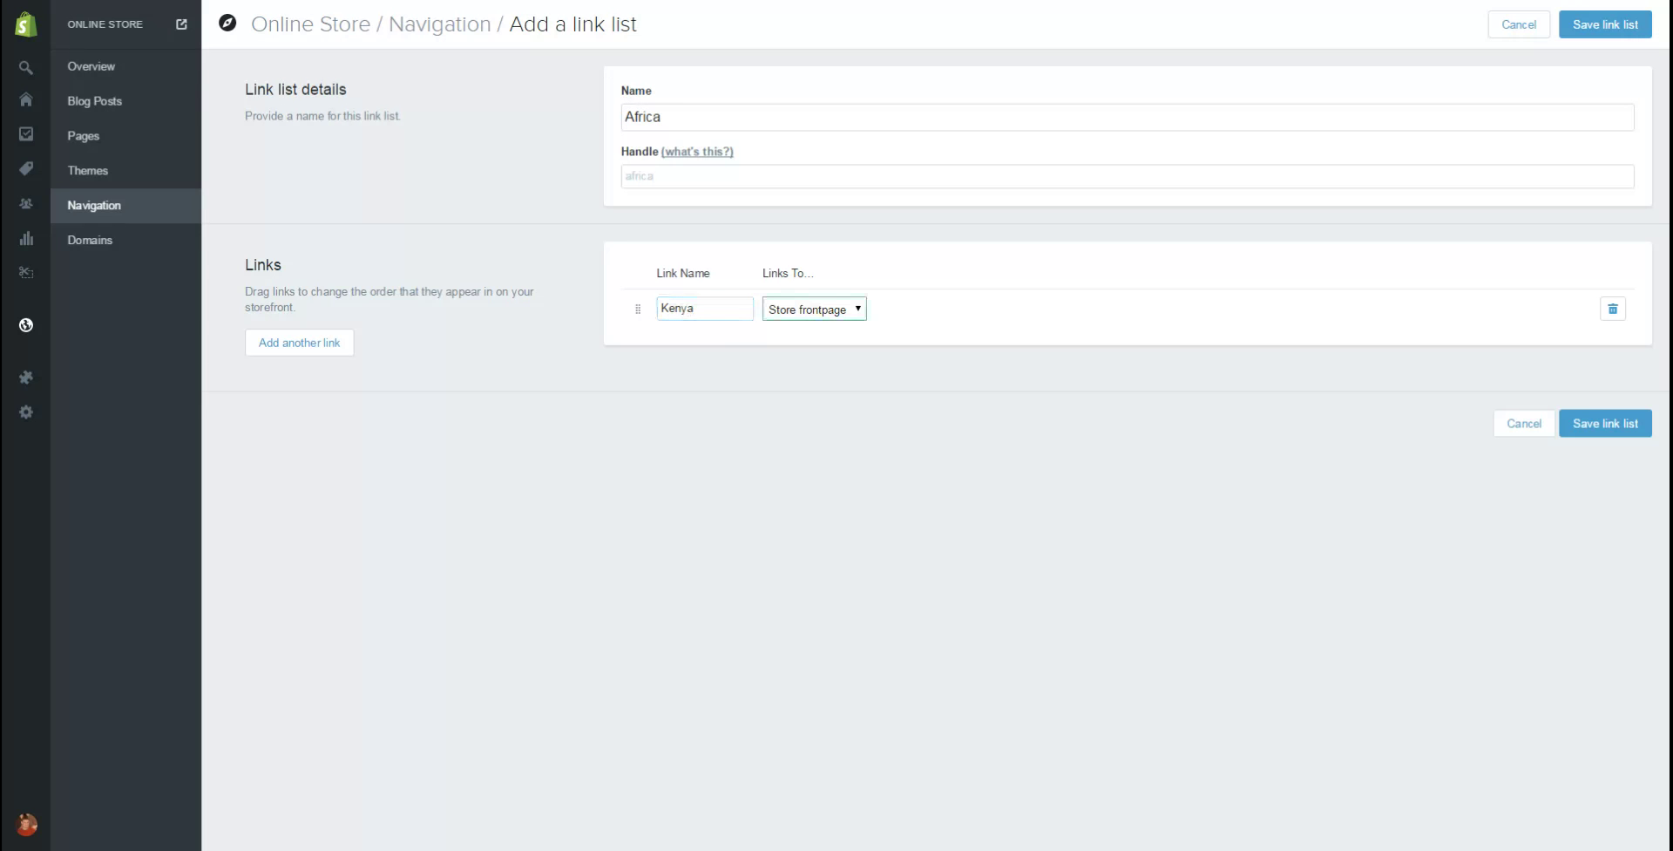
key(Down)
key(Tab)
key(Return)
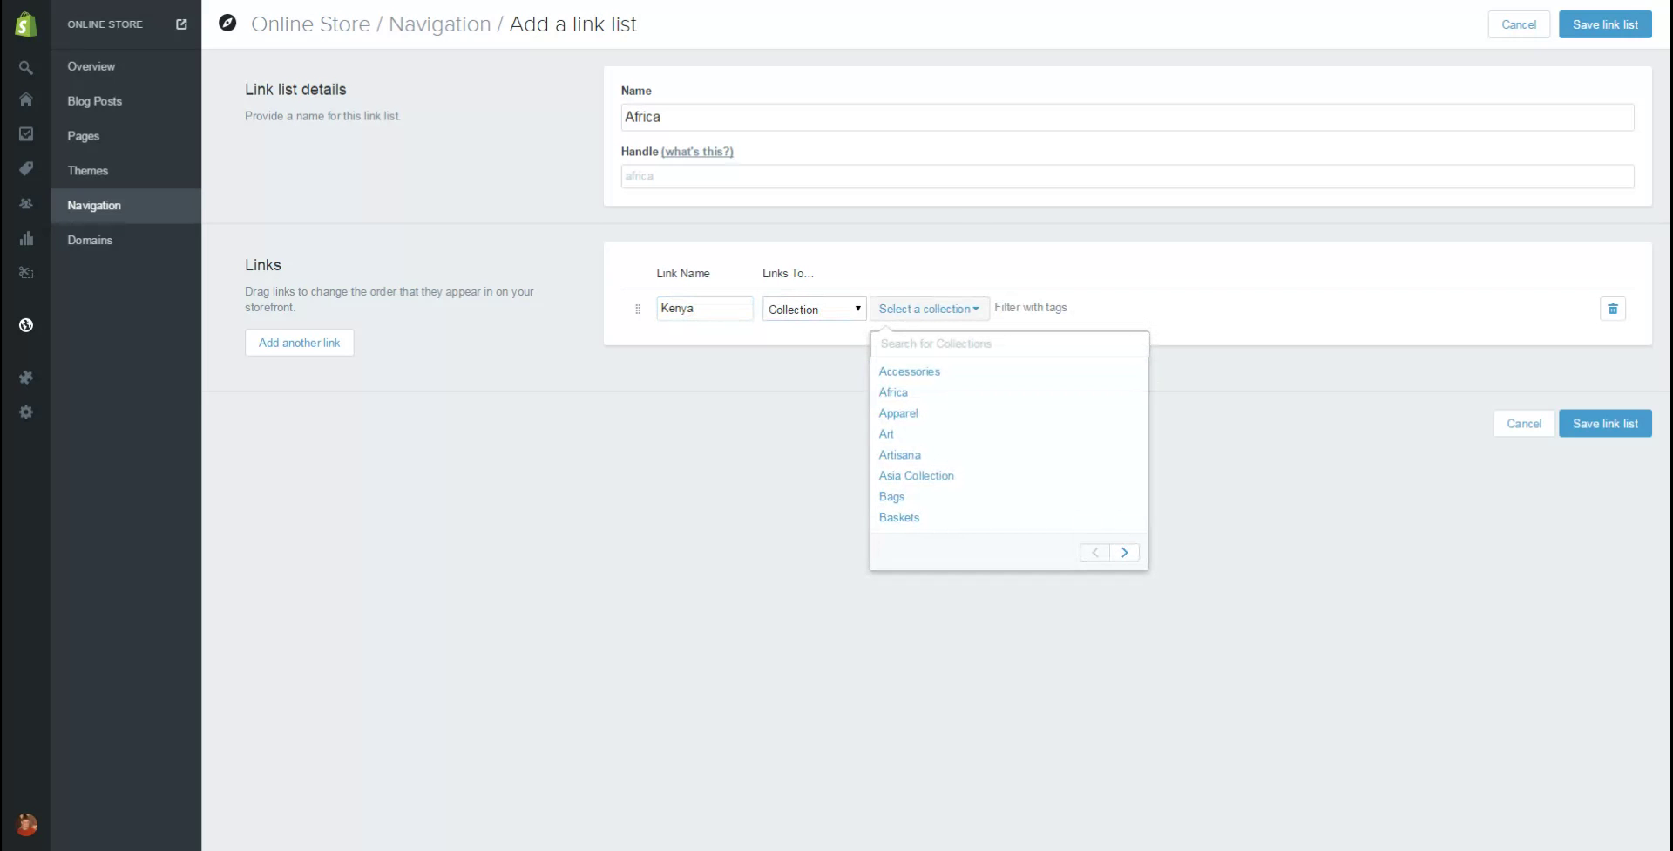
text(ken)
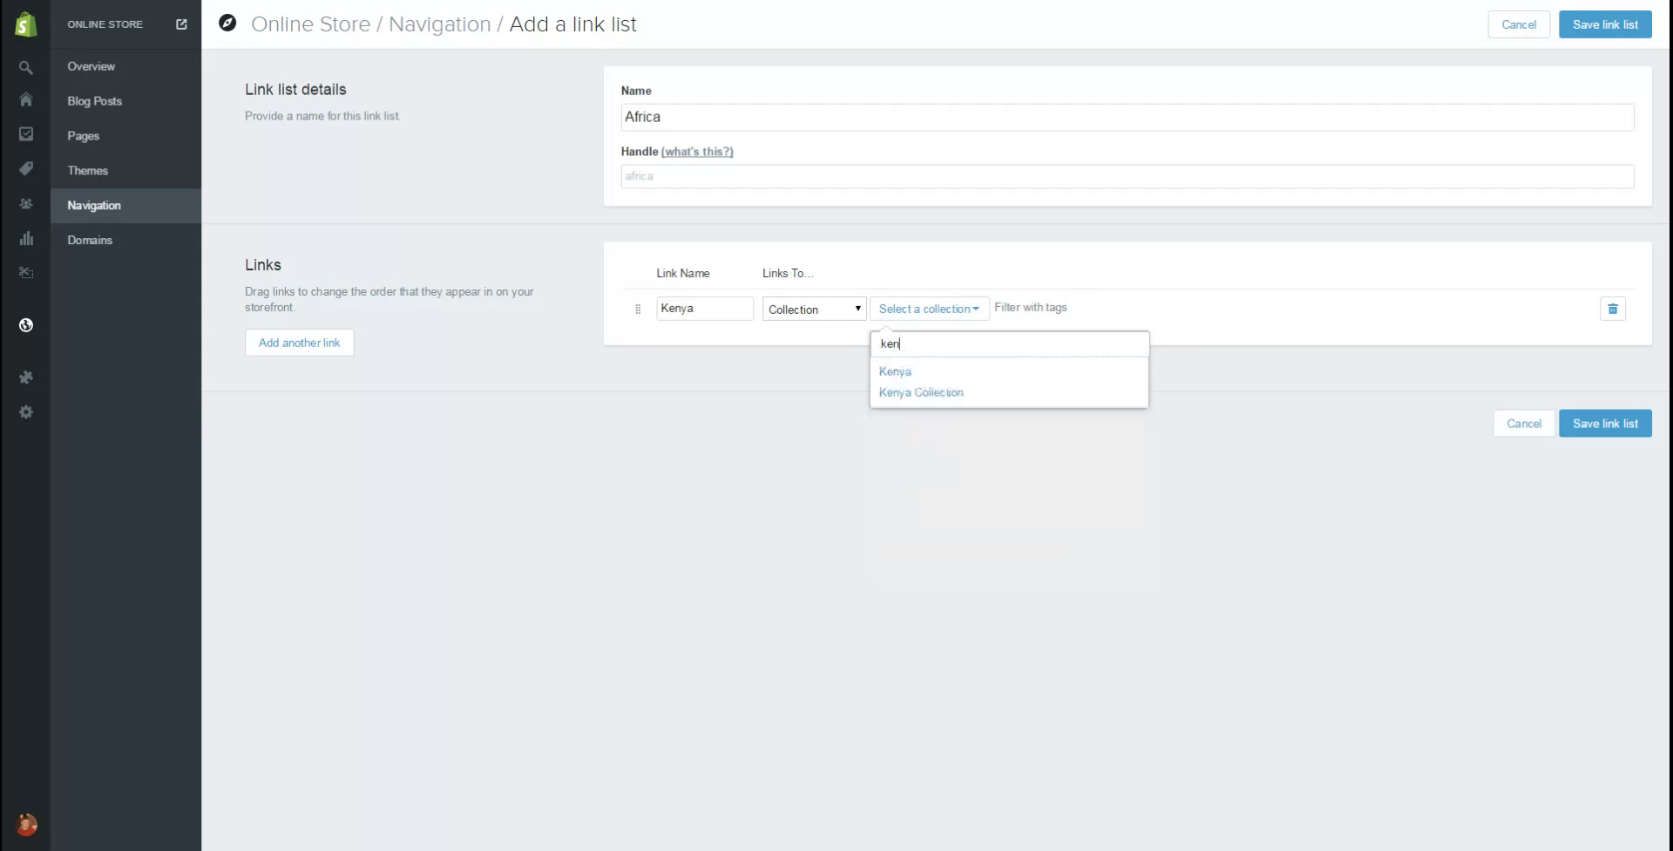
key(Down)
key(Return)
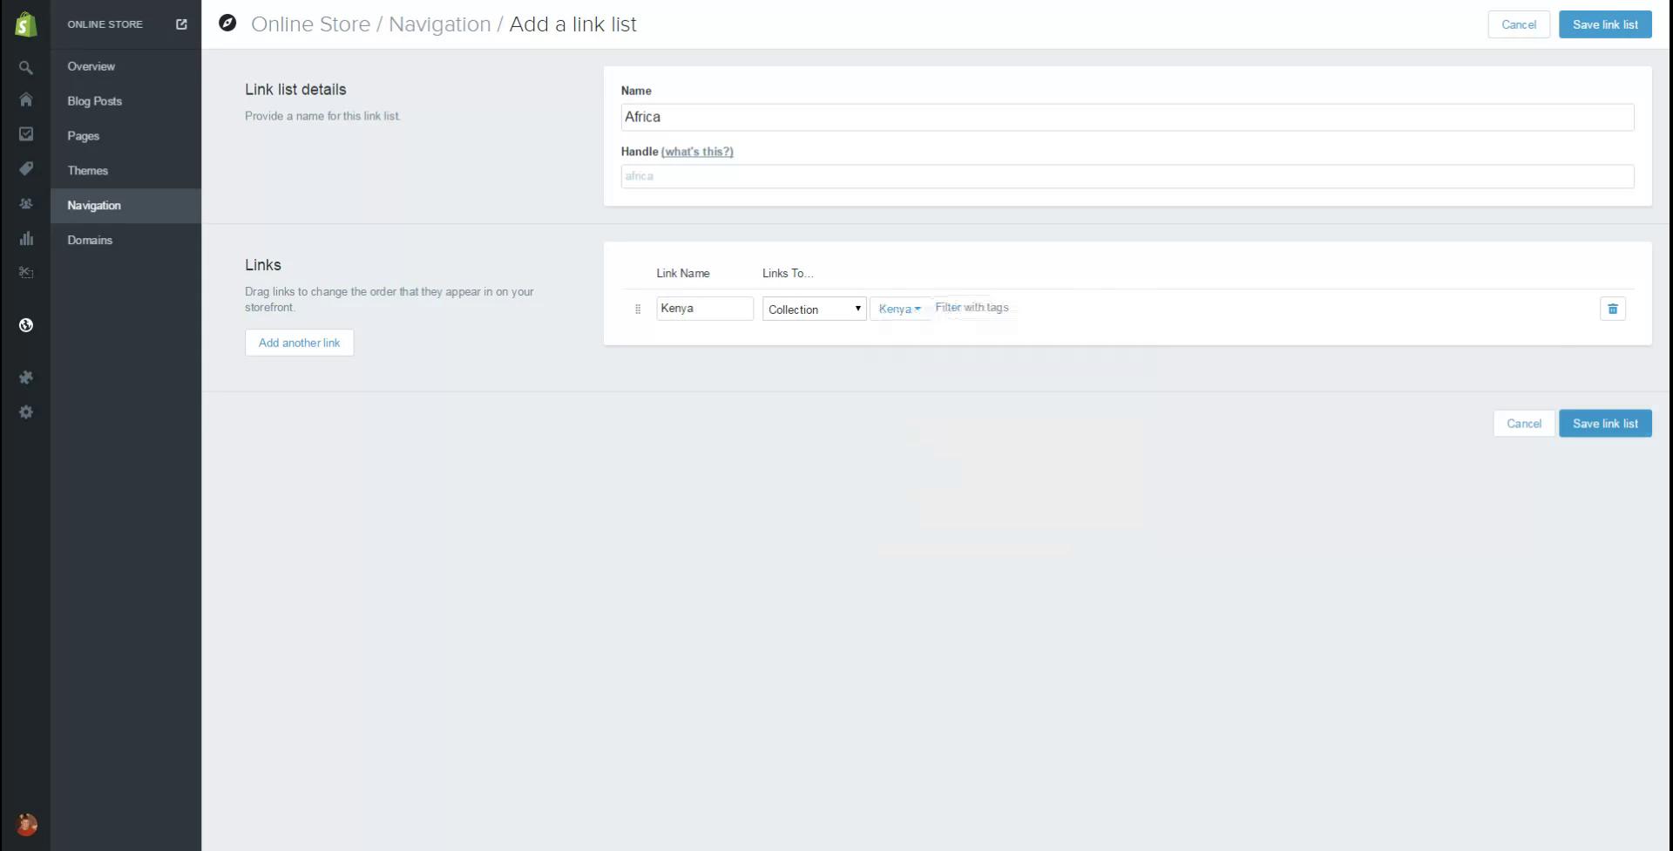
click(1605, 423)
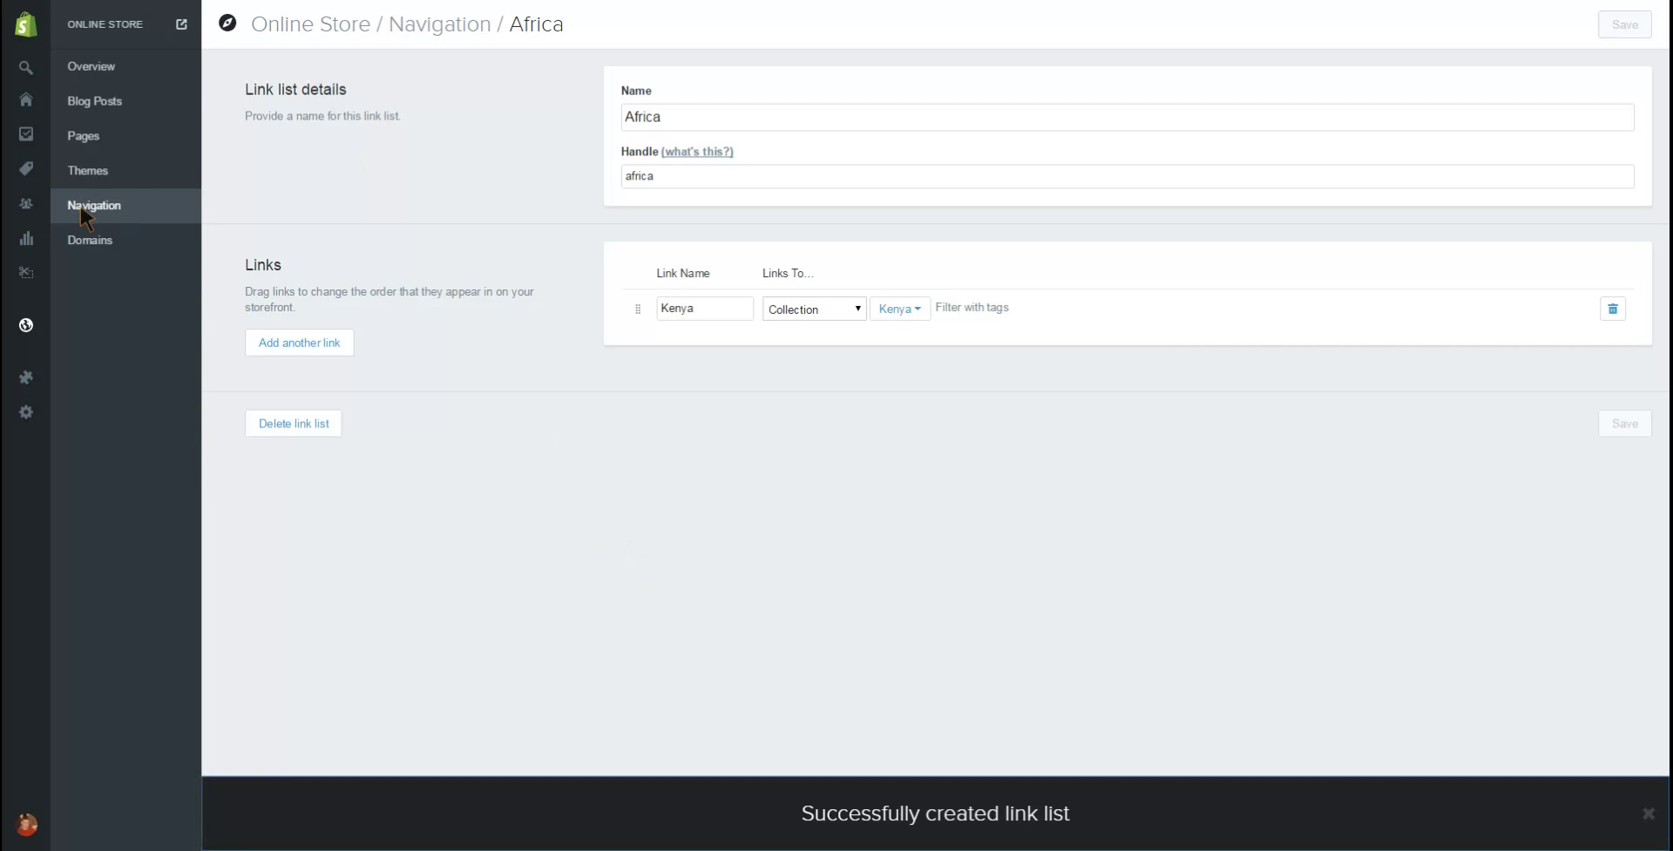
Step: Preview the FT004 theme, check the Kenya and Africa pages through the By Country menu, and examine the By Category menu
click(88, 175)
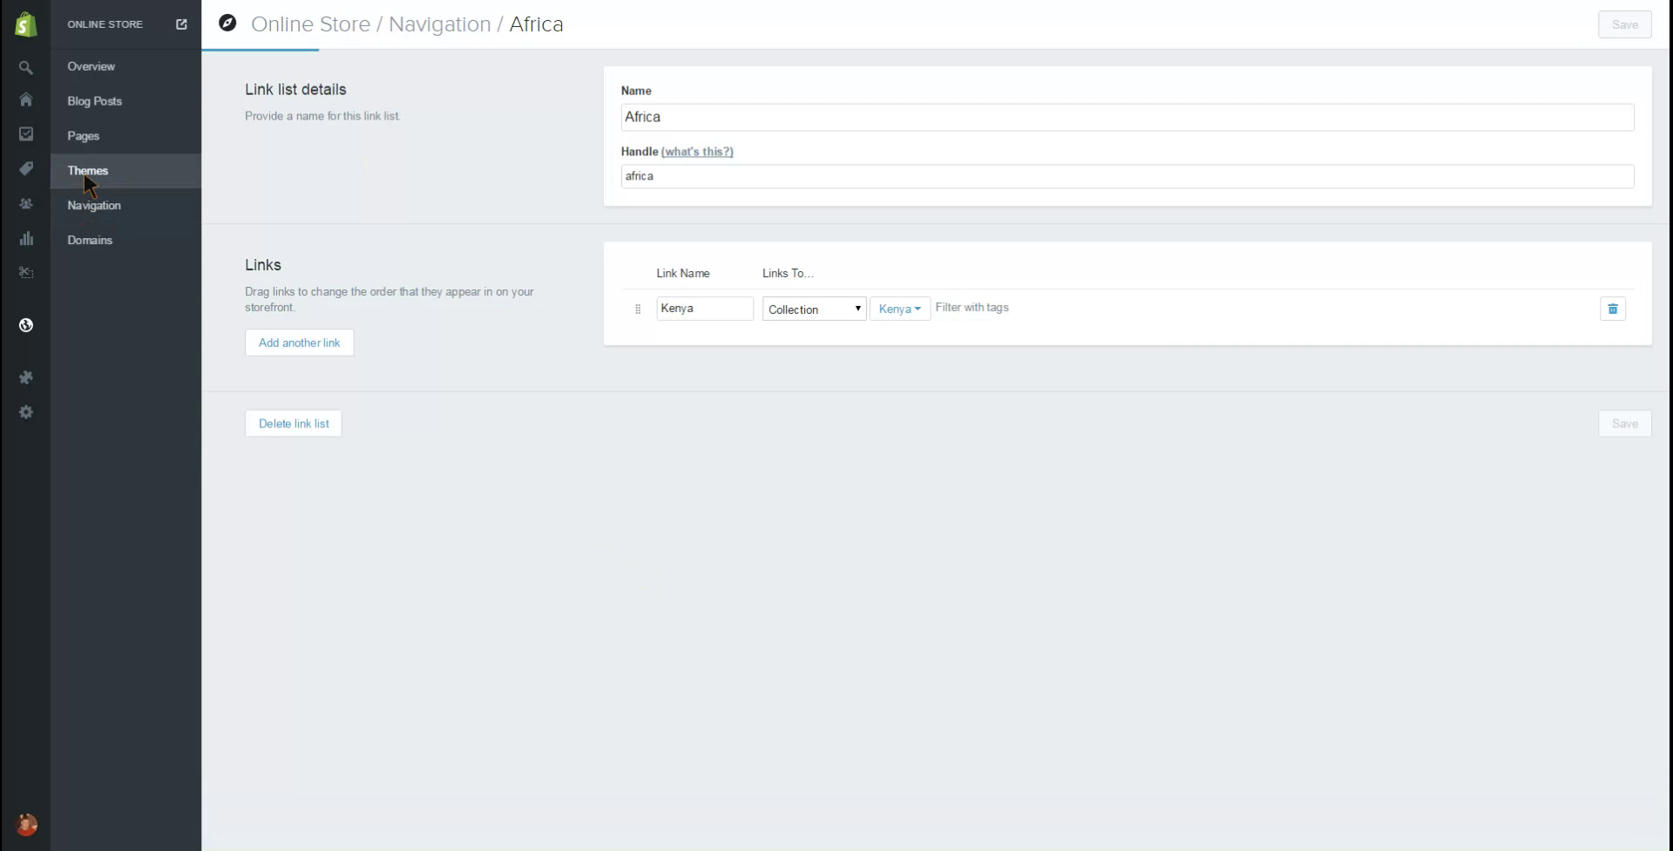
click(1562, 97)
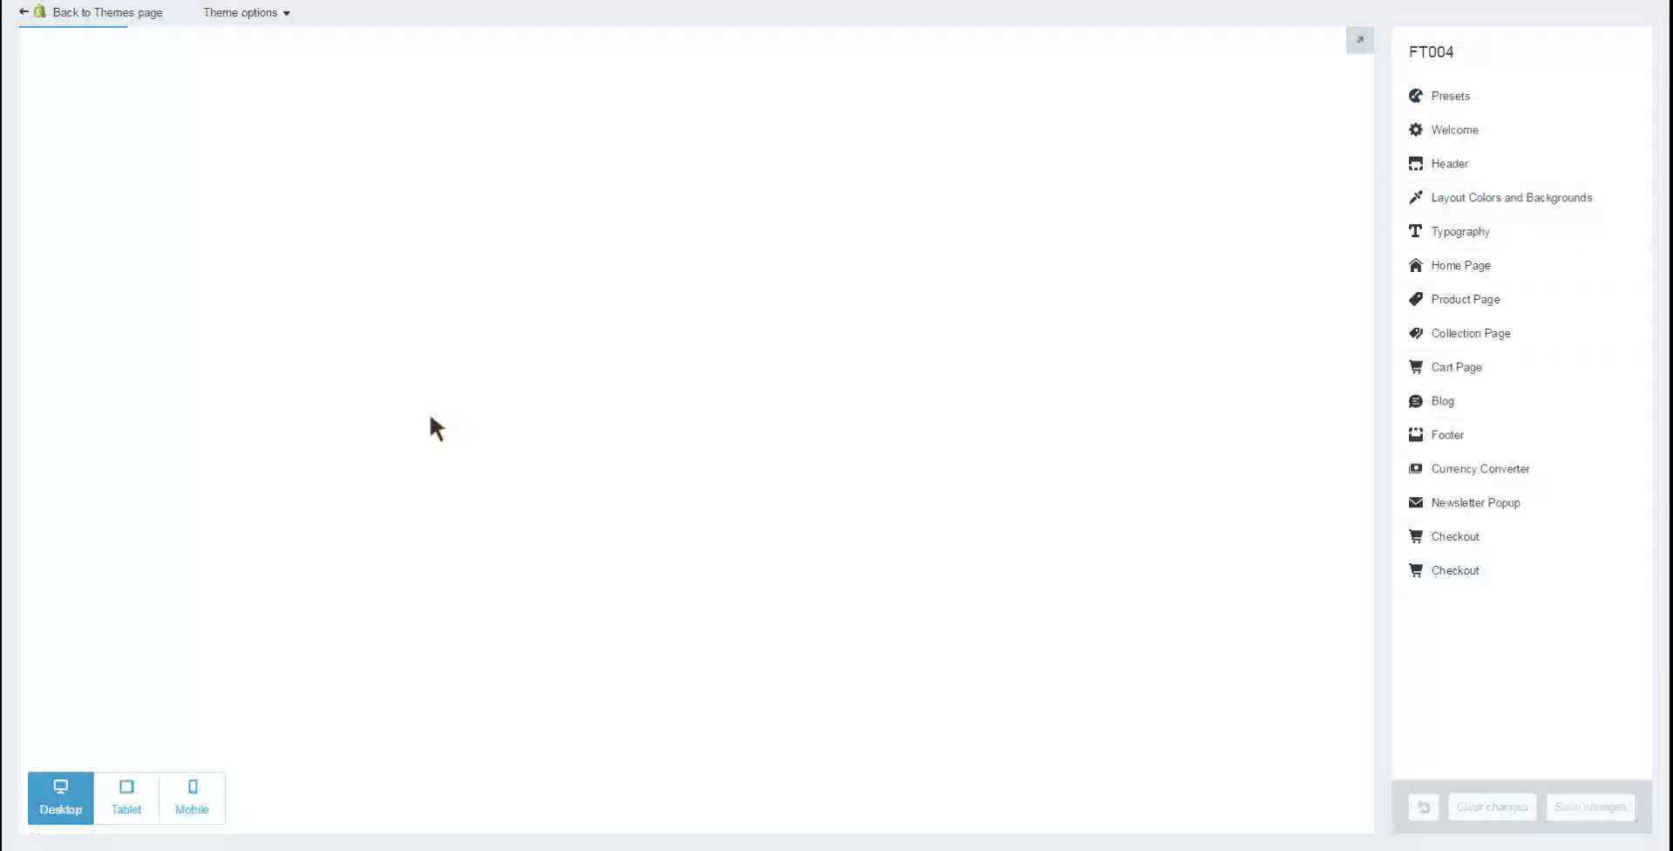
mouse_move(909, 93)
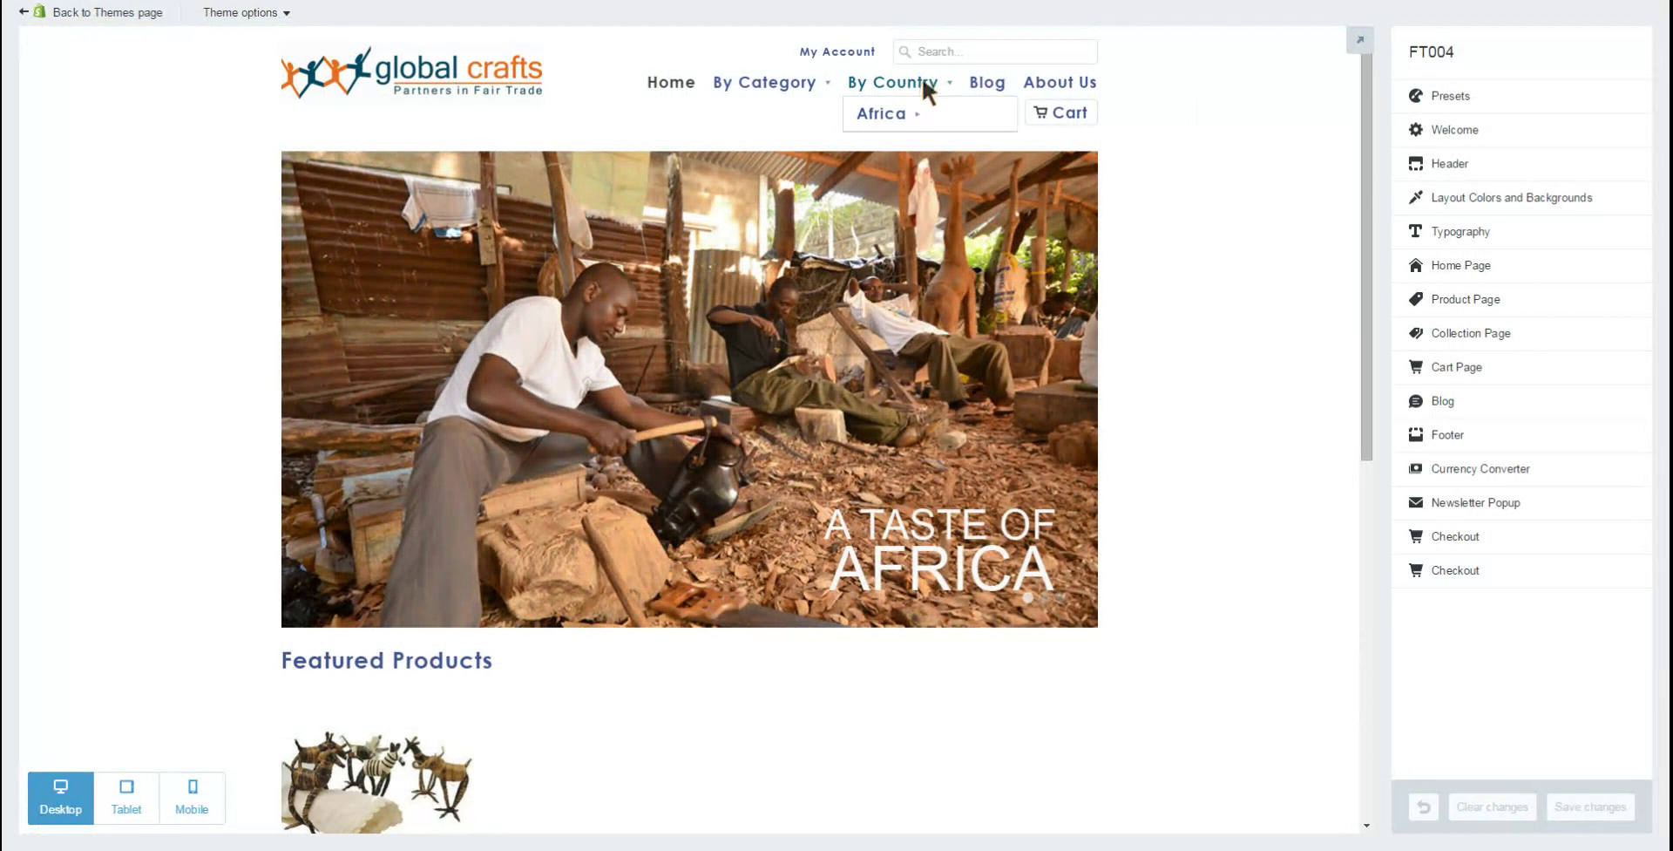
click(1055, 116)
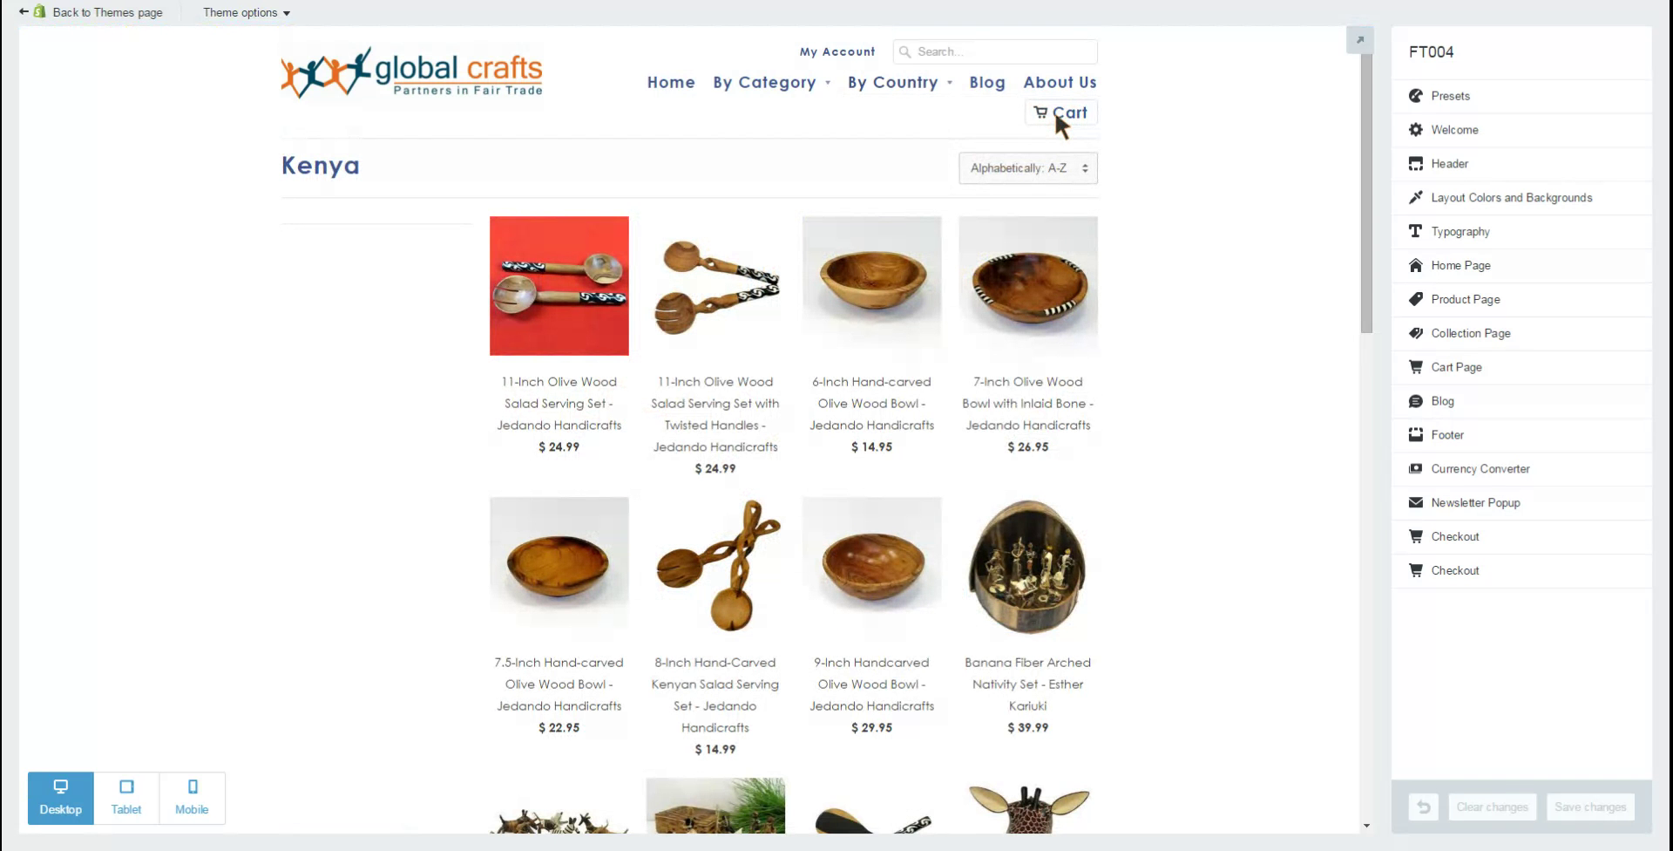
mouse_move(911, 88)
click(882, 114)
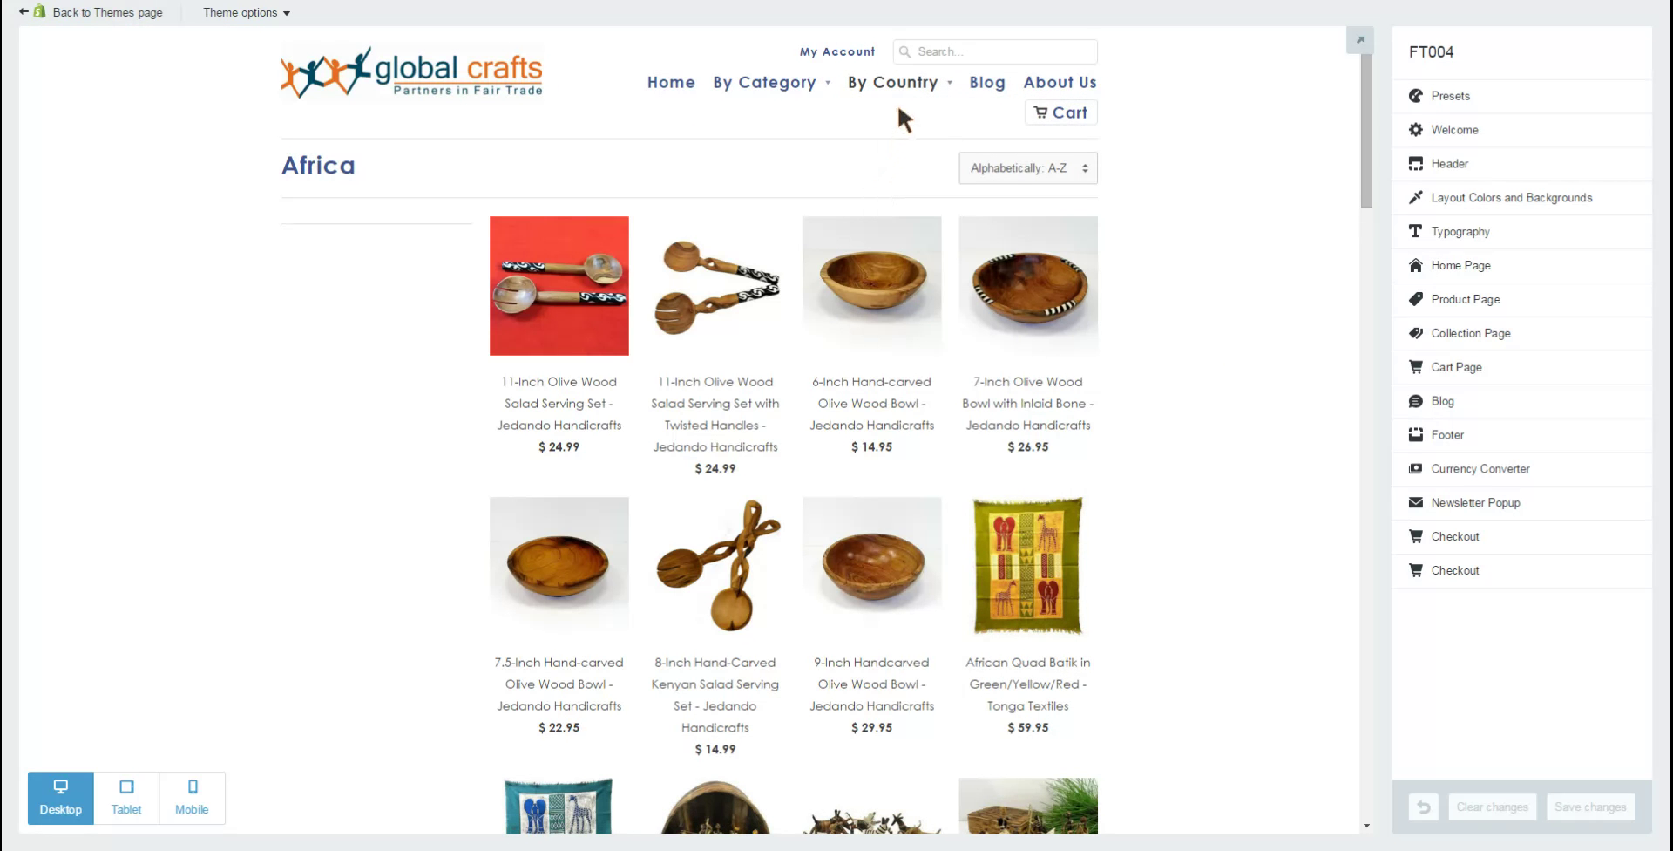
mouse_move(896, 99)
mouse_move(802, 85)
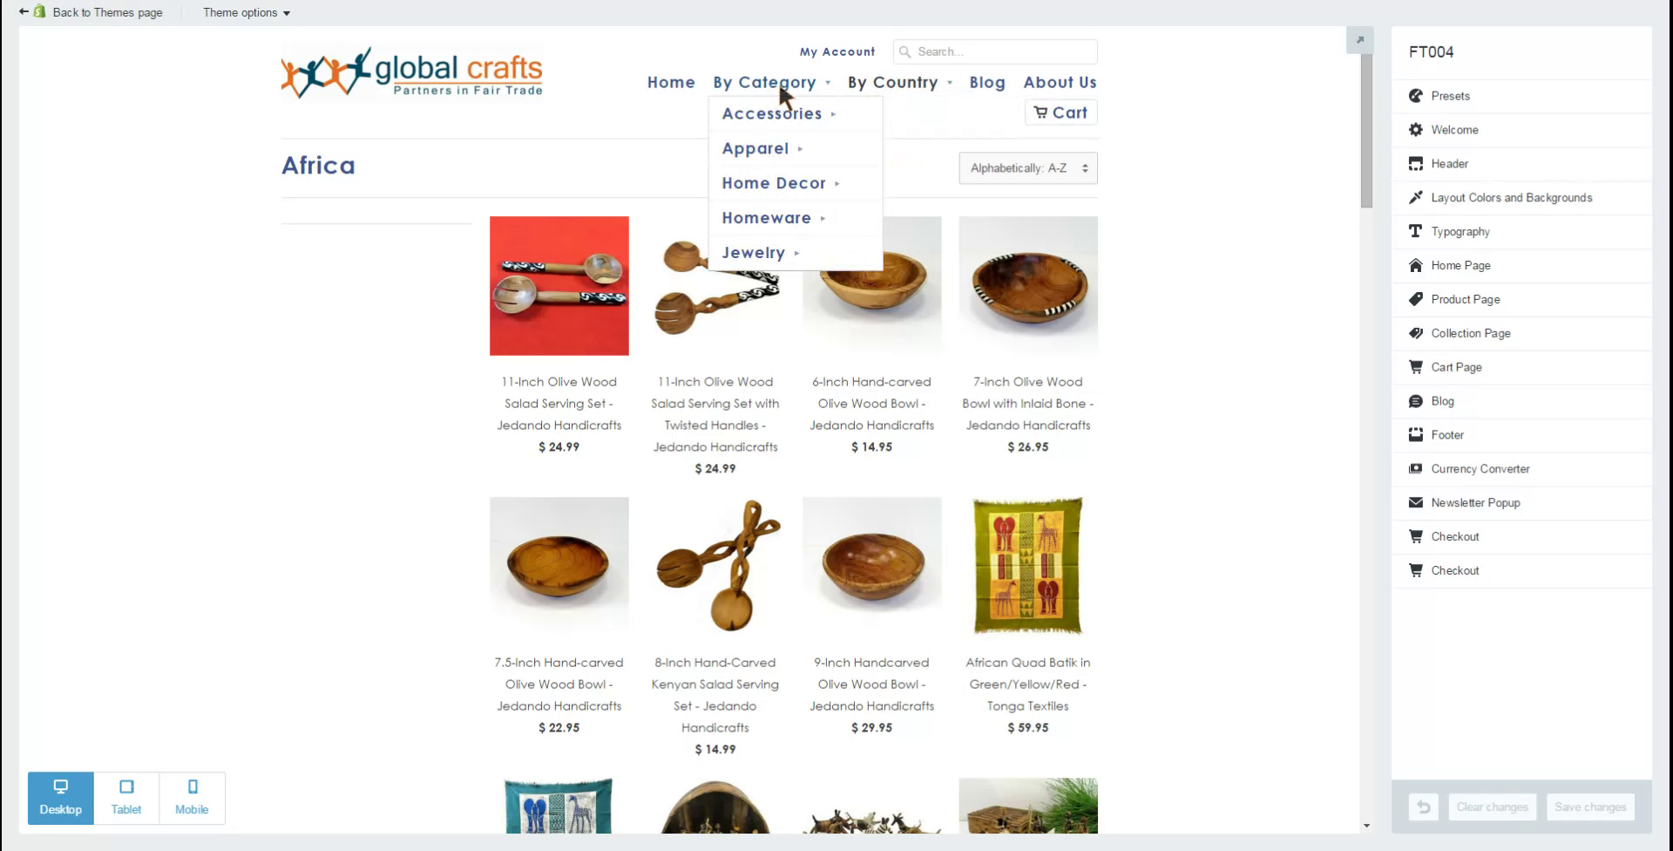
mouse_move(761, 107)
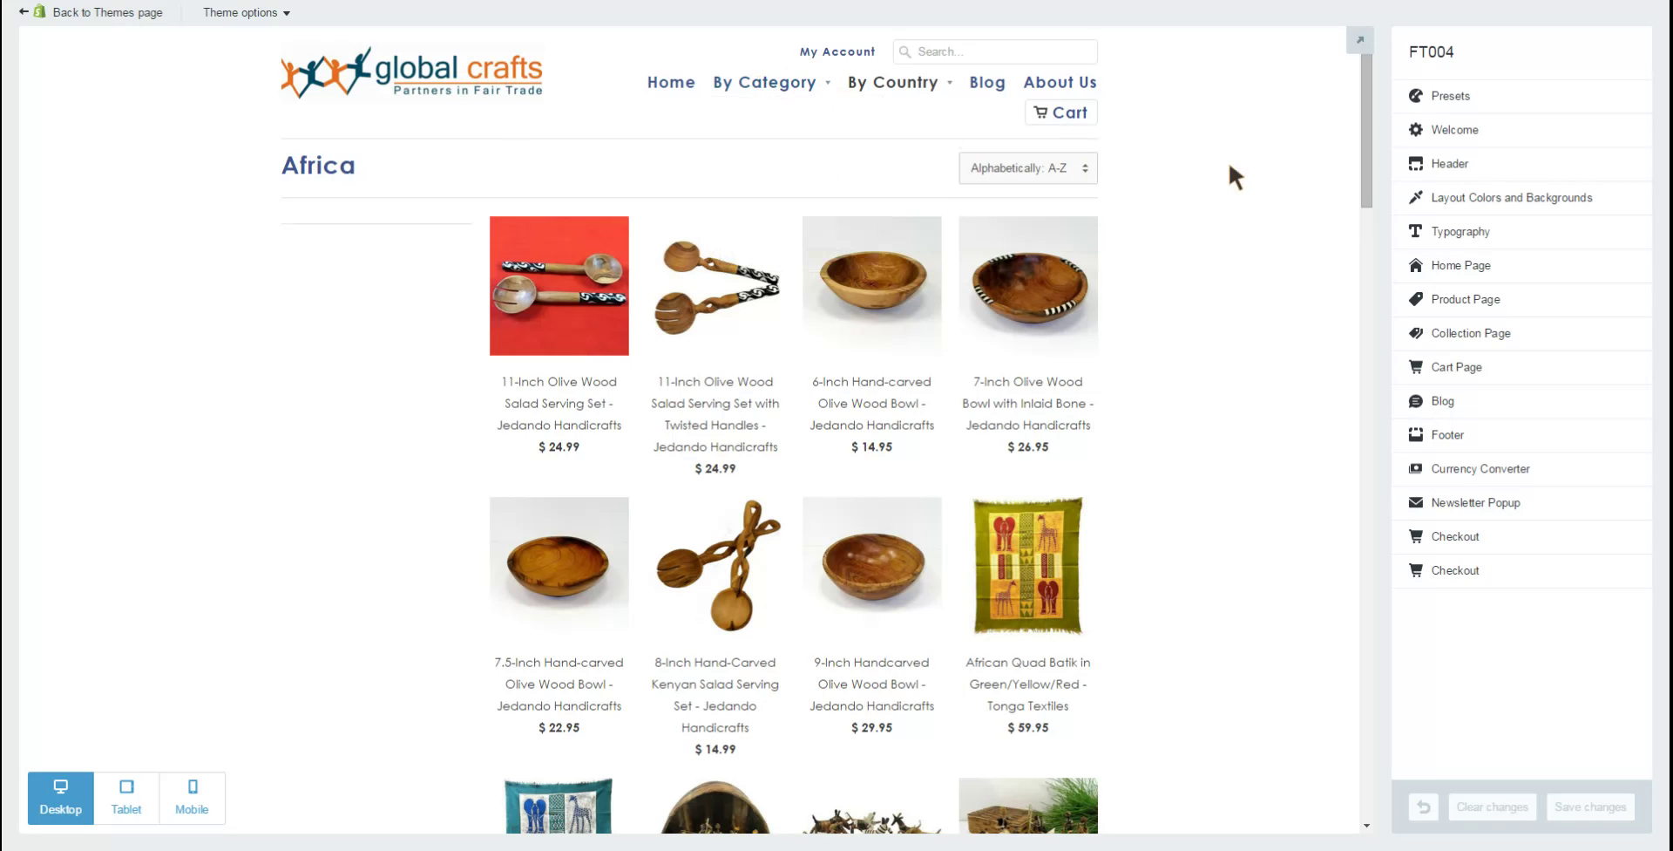
Step: Return to the store's home page and look through the Africa and Asia slides of the slideshow
click(466, 90)
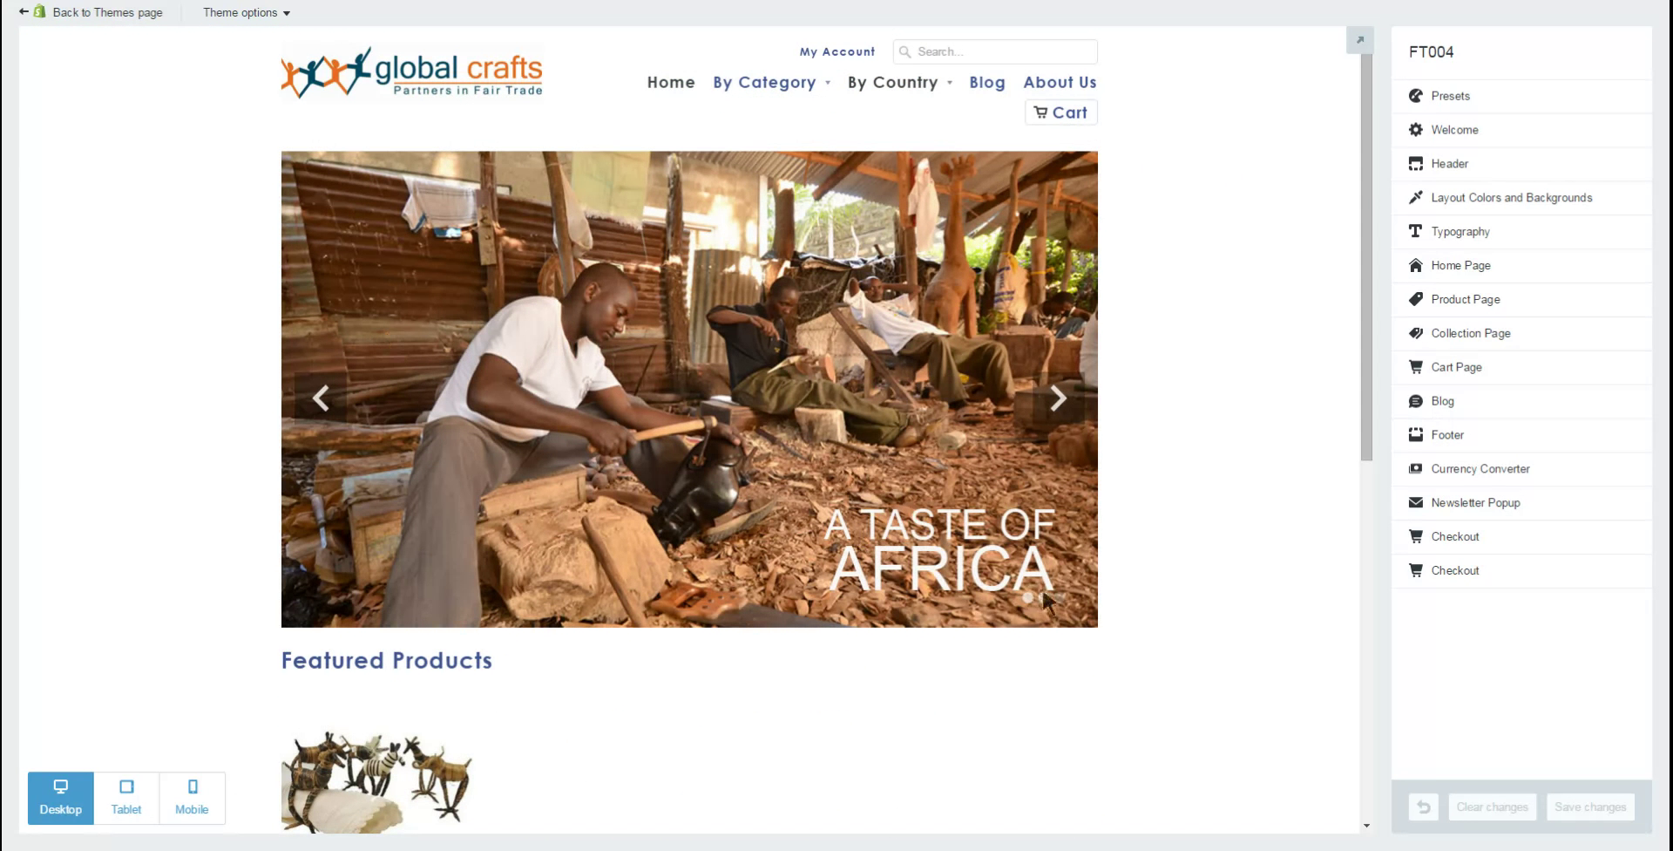
click(1043, 598)
click(1038, 602)
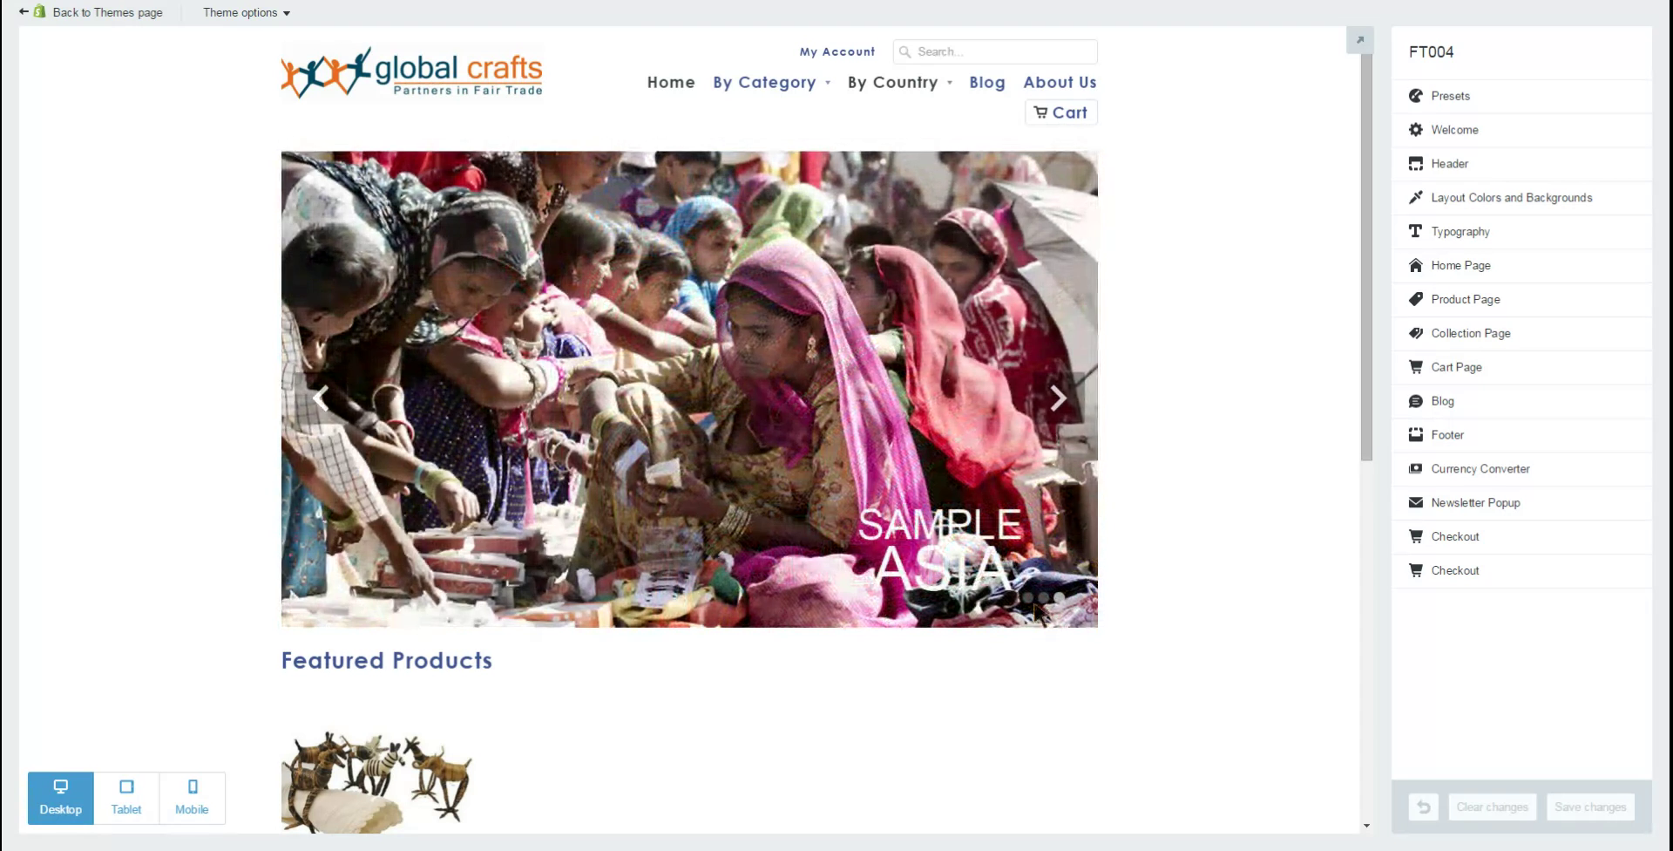
click(1028, 597)
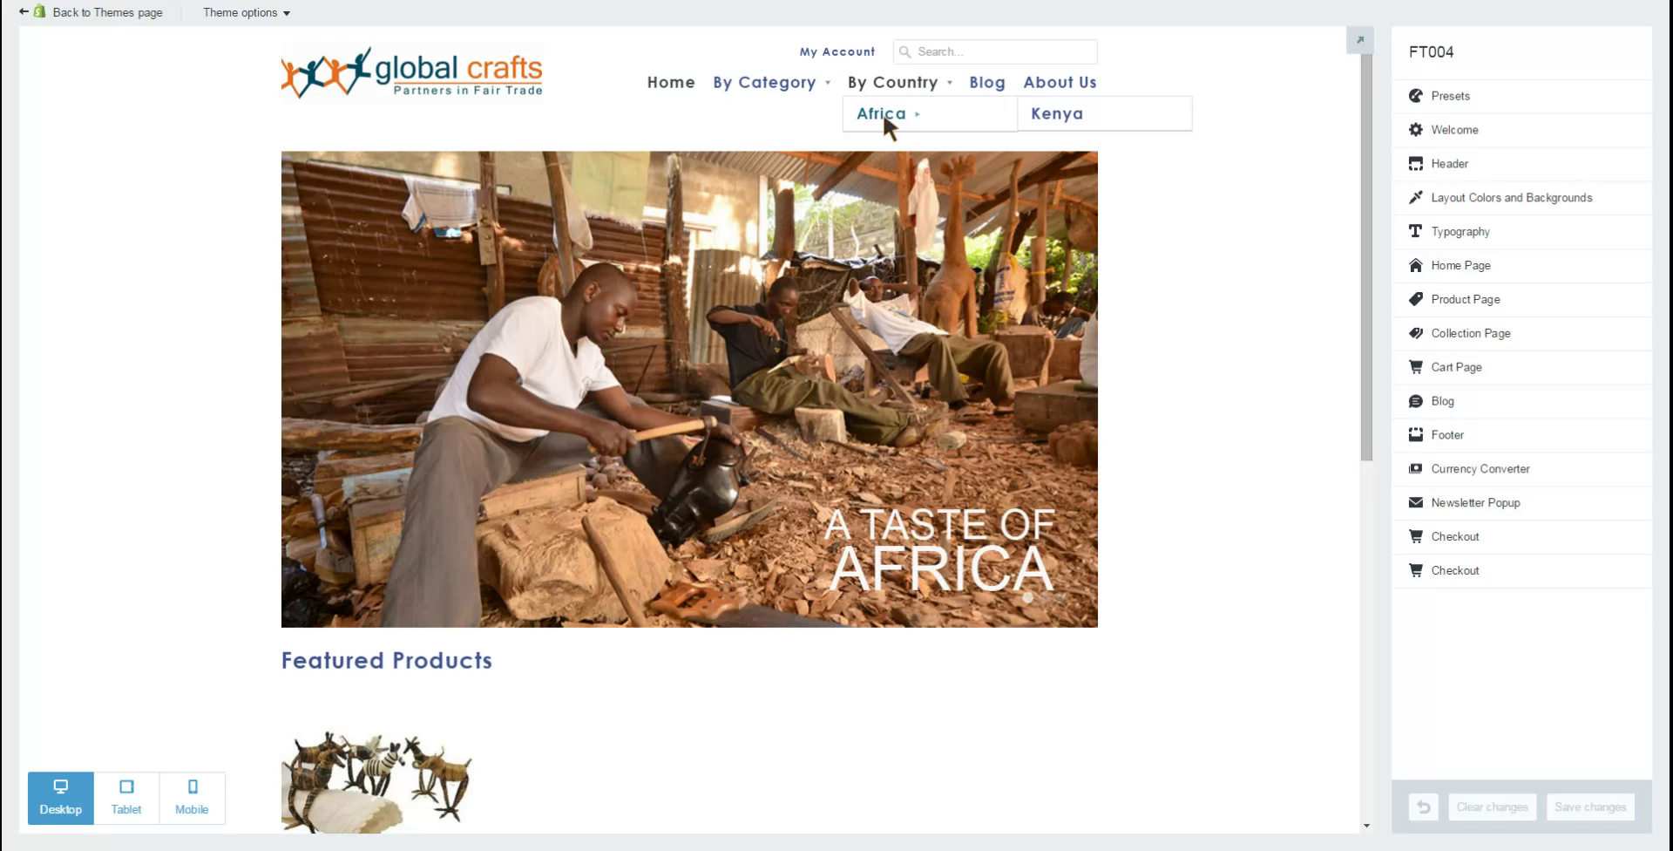
Step: In the theme's Home Page settings, set the link URL of slideshow Image 1 to "/collections/africa", save the changes and test the slide's link
click(1455, 263)
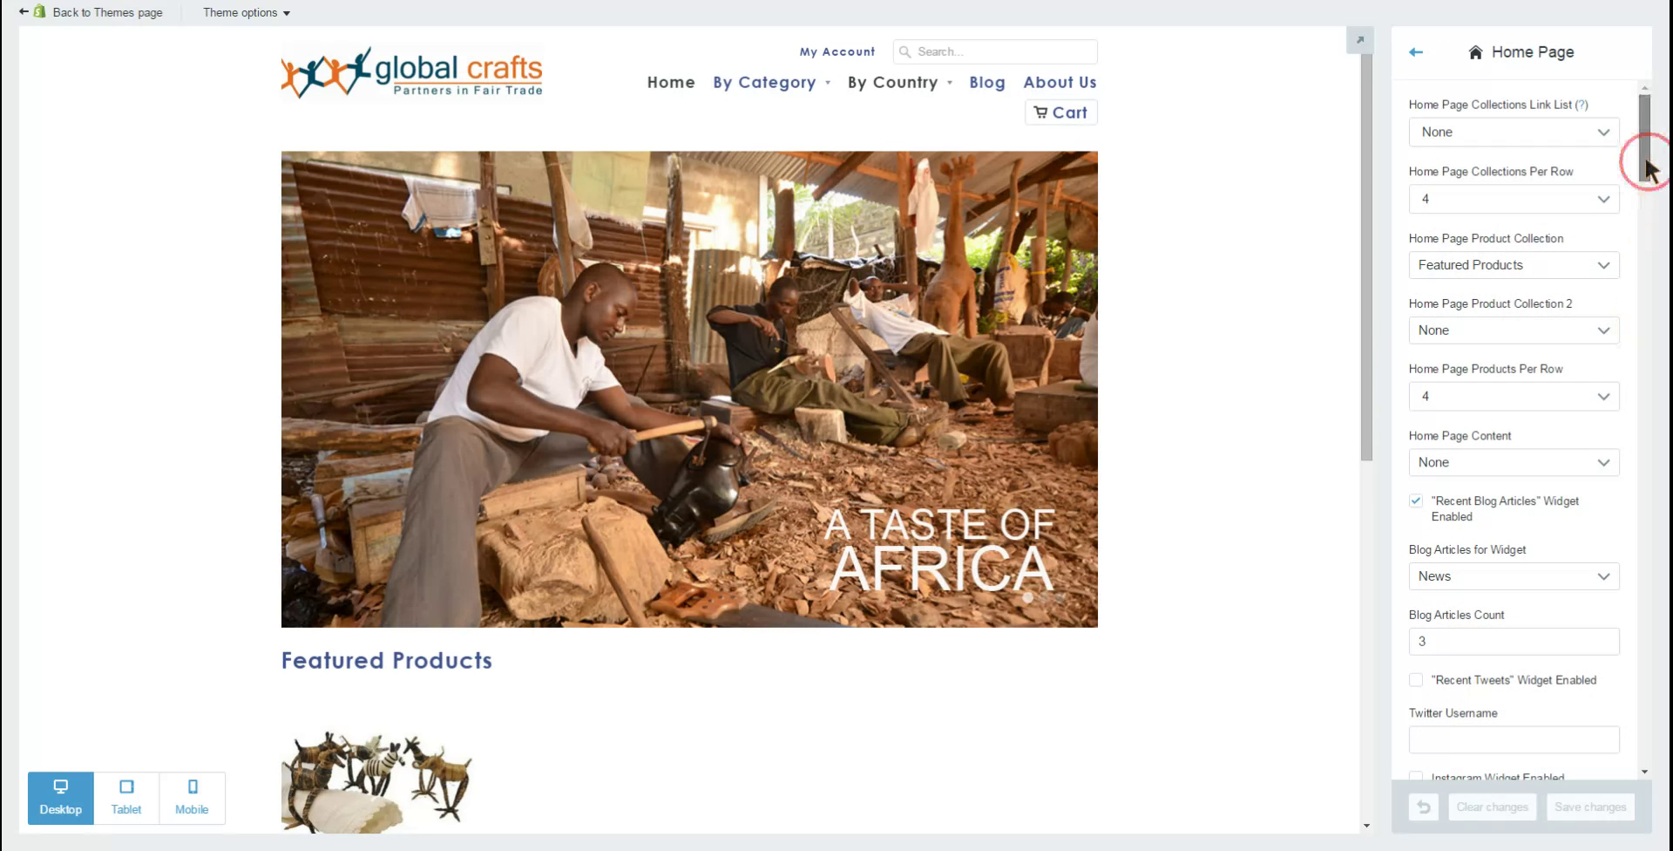
scroll(1645, 159, down, 7)
scroll(1649, 165, down, 10)
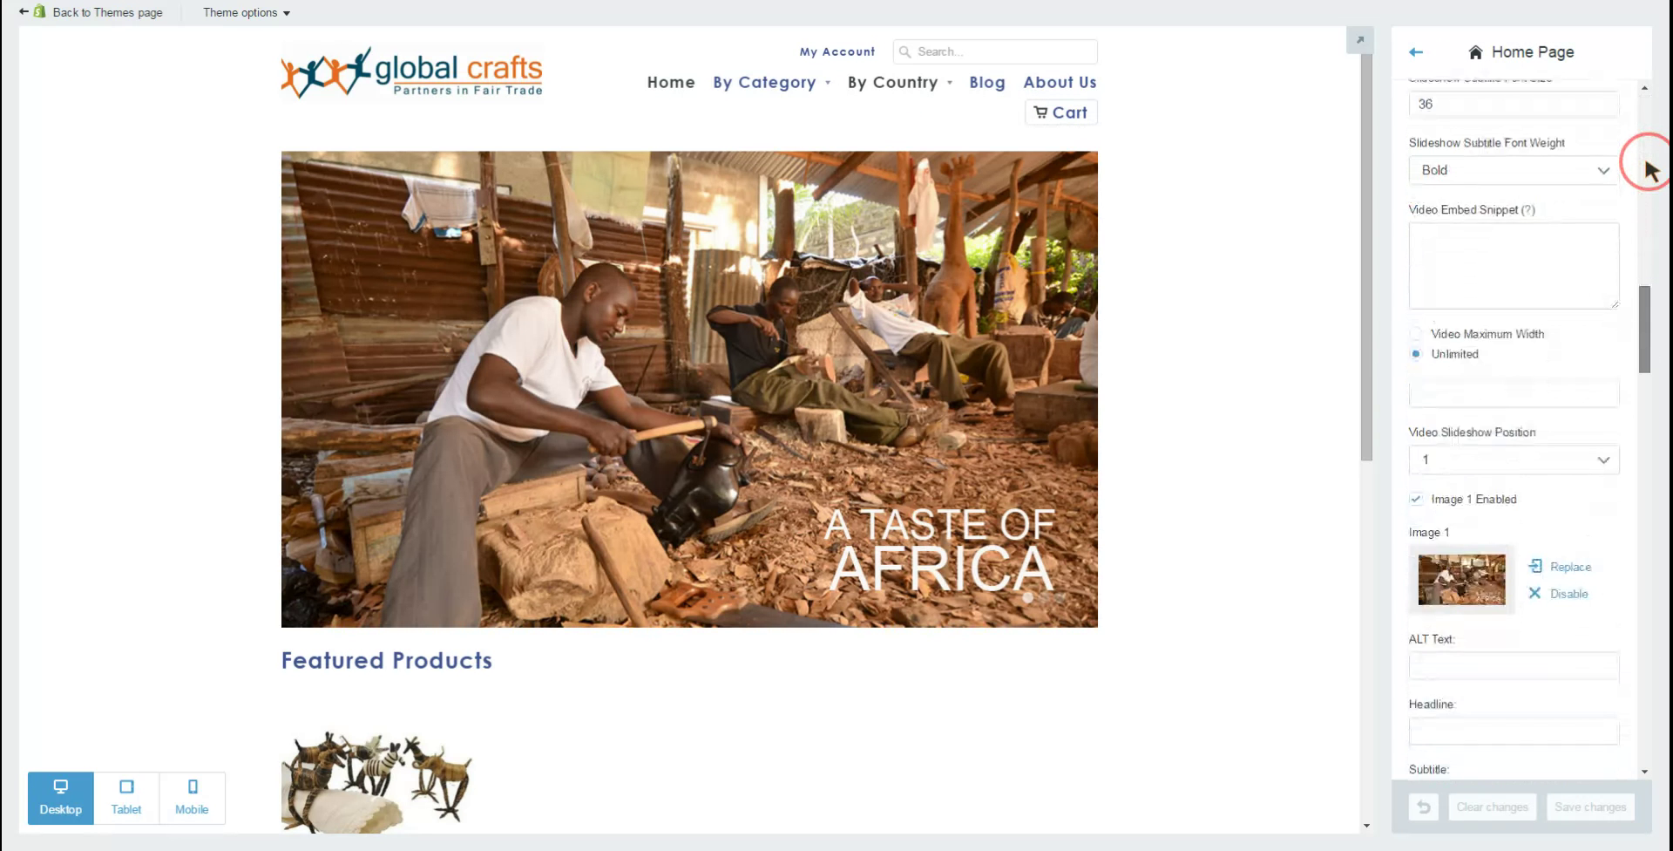
scroll(1650, 166, down, 3)
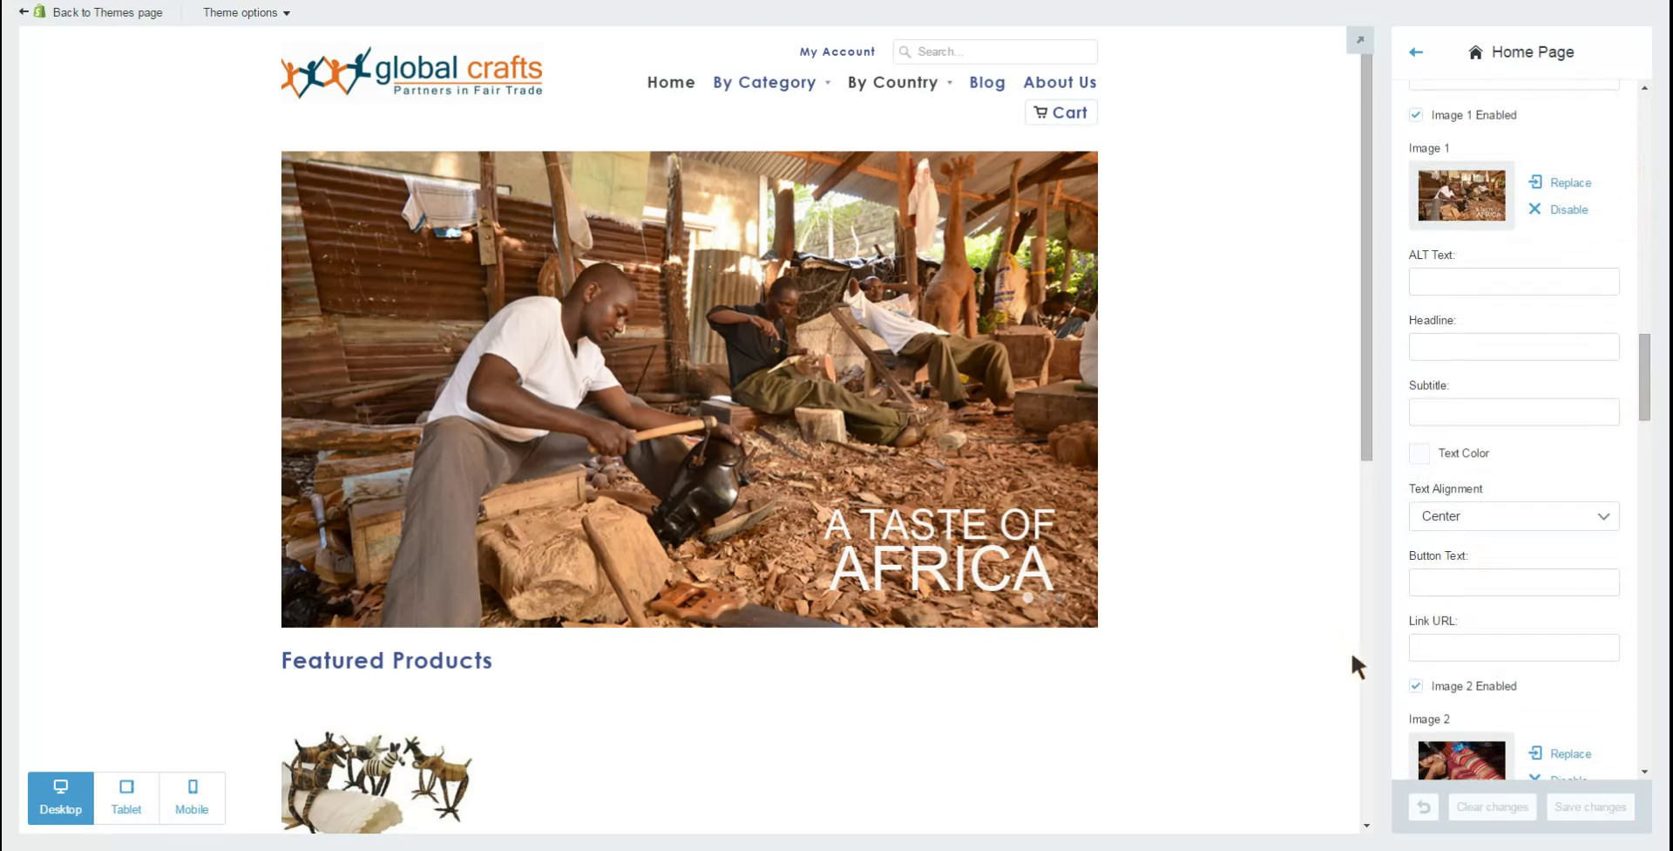
click(1406, 649)
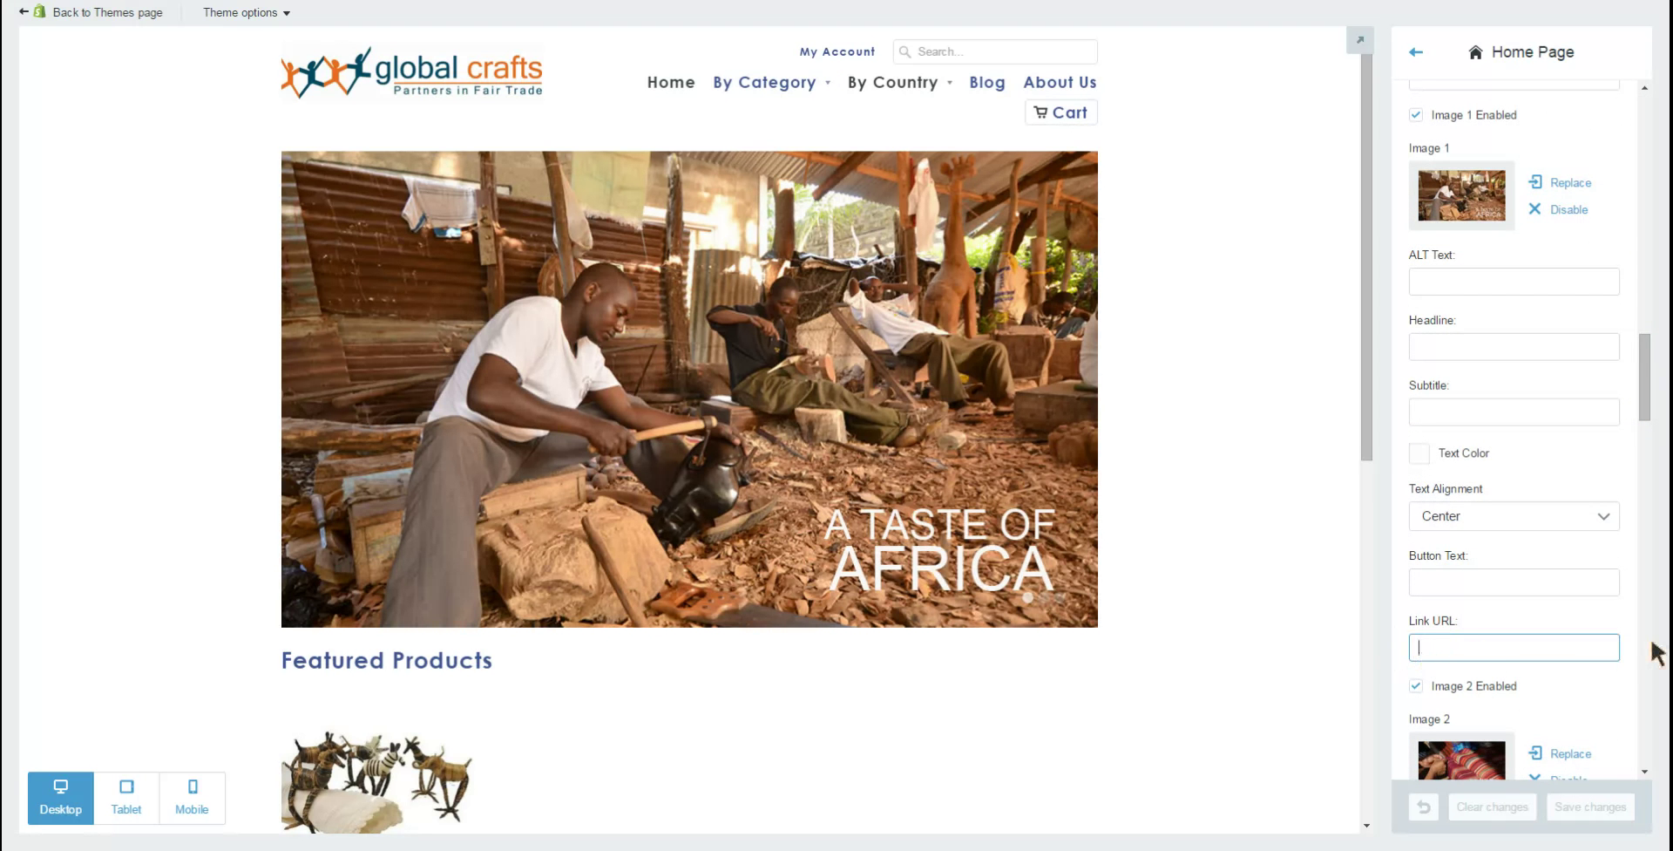
text(/collections)
text(/)
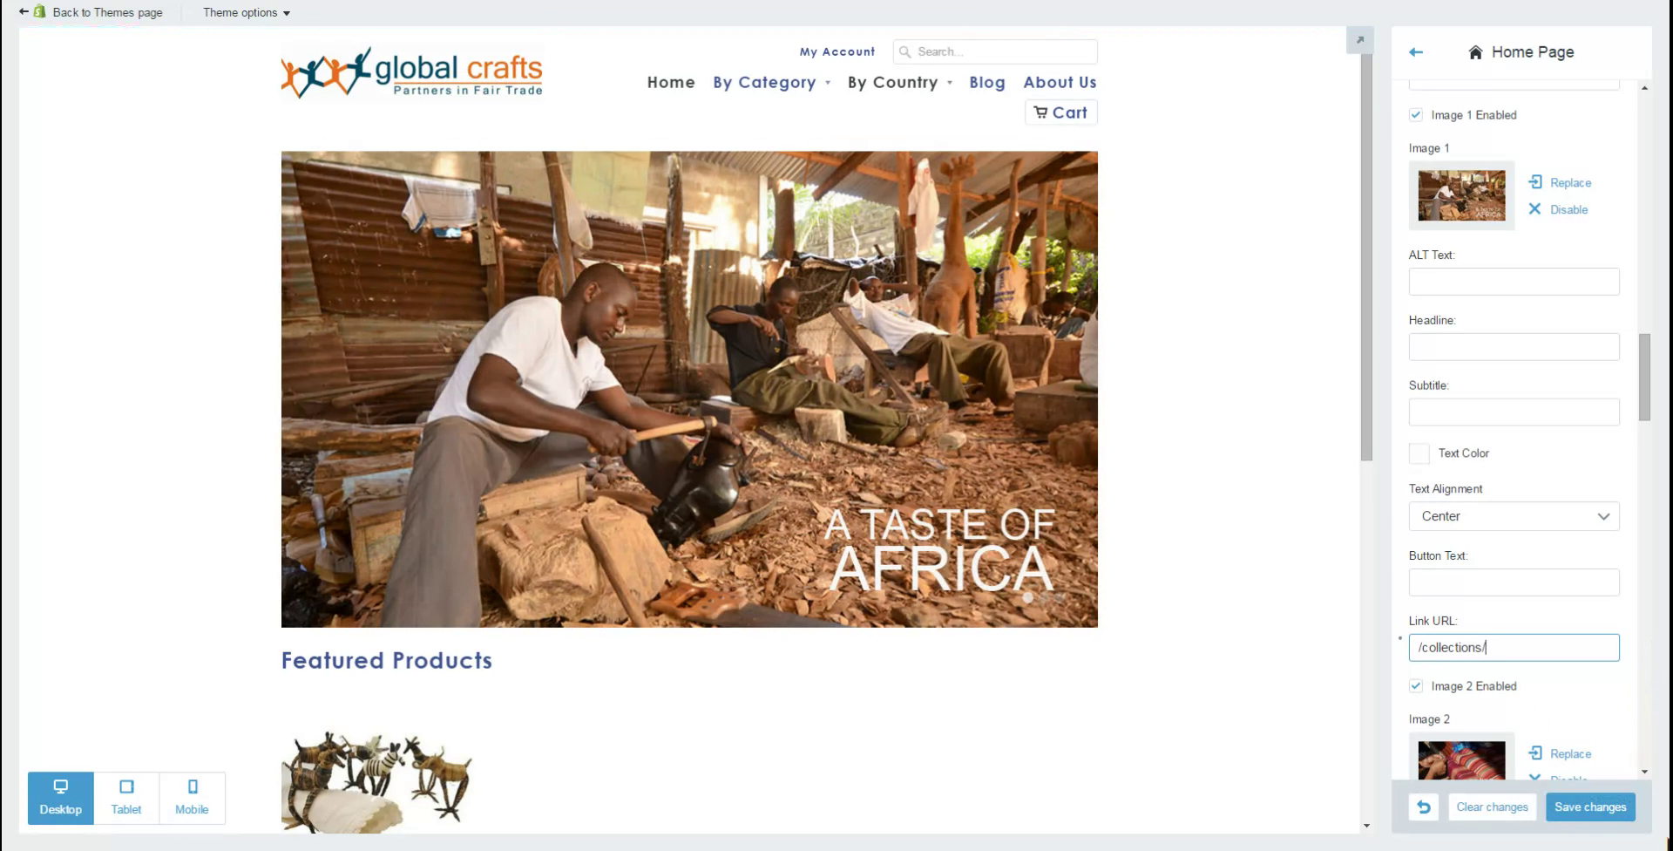
text(africa)
click(1593, 816)
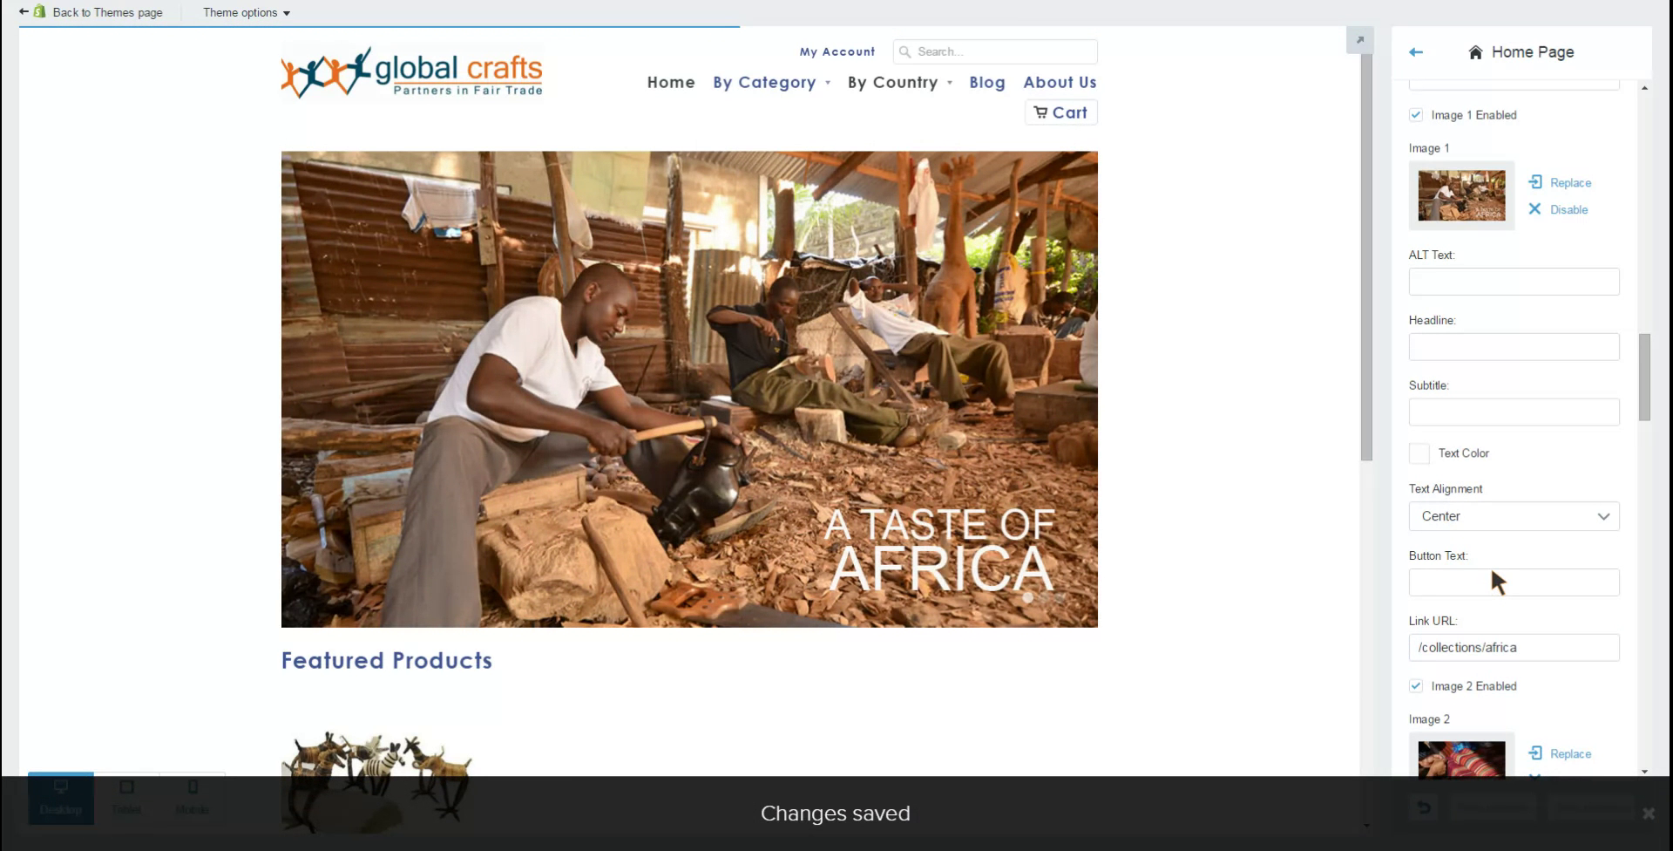
click(772, 435)
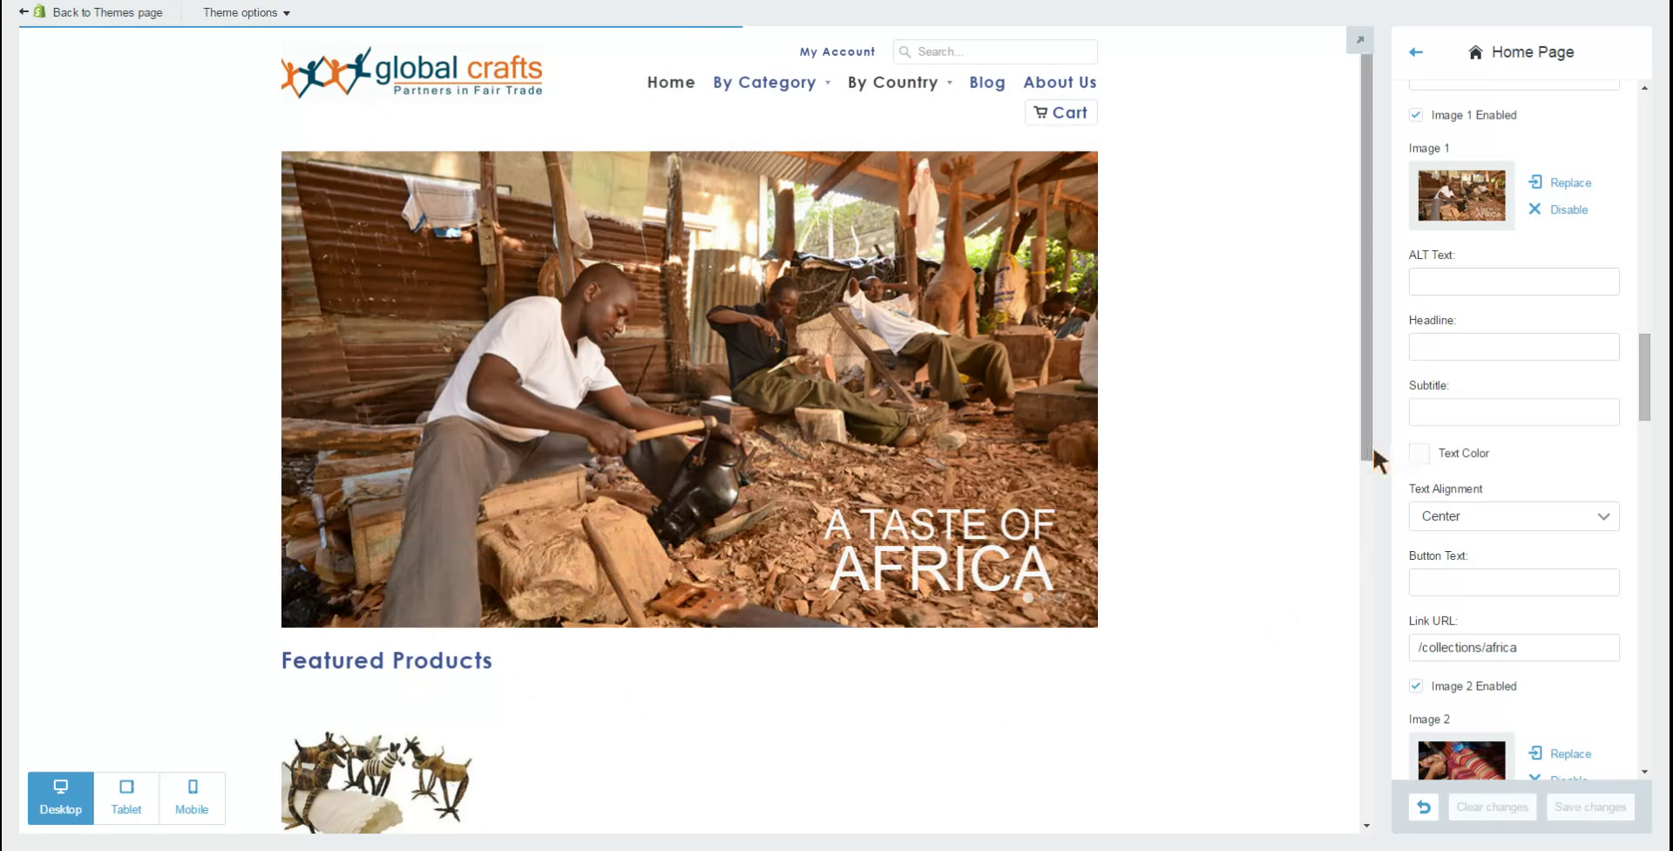
Step: Examine the Featured Products section in the home page preview and the product collection options in the Home Page settings
scroll(1362, 415, down, 2)
scroll(1360, 413, down, 4)
scroll(1359, 413, up, 6)
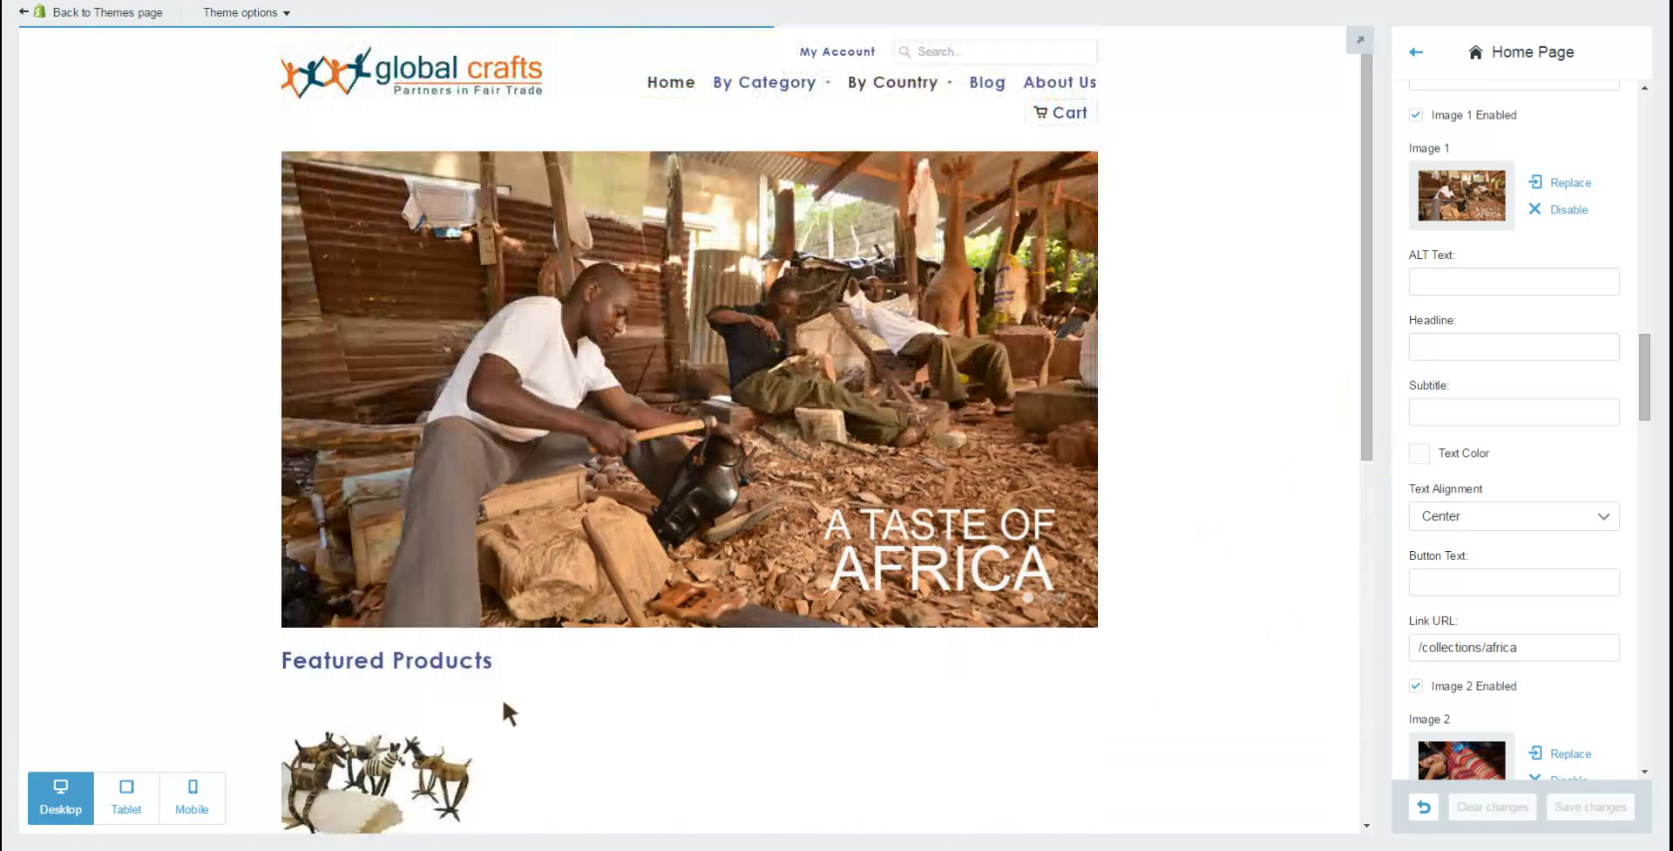
click(1644, 396)
scroll(1644, 399, up, 15)
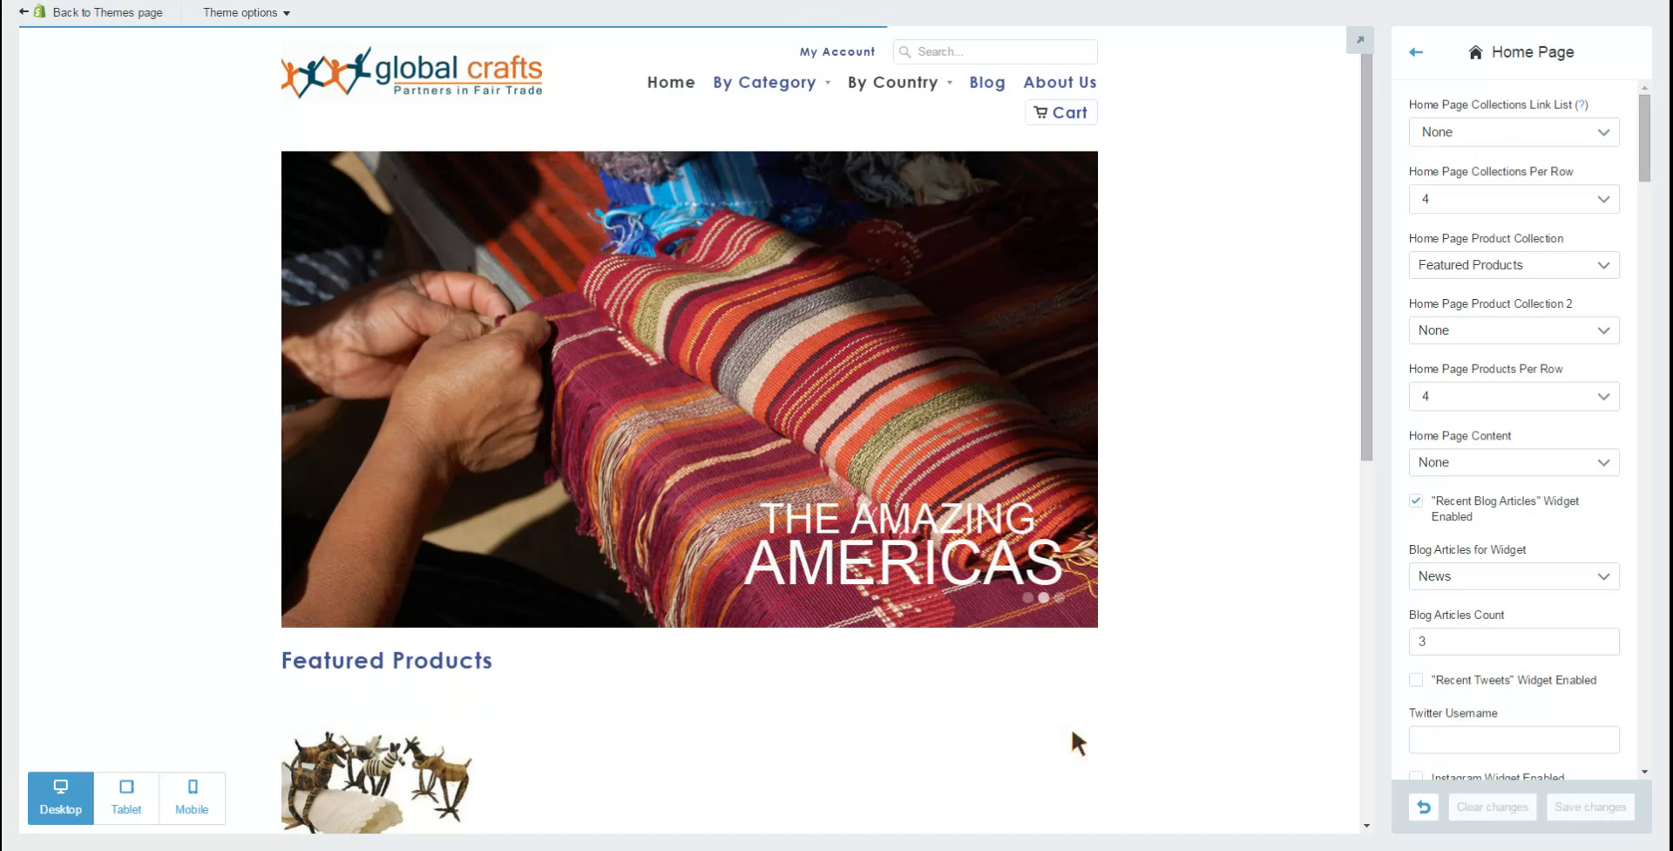
mouse_move(400, 738)
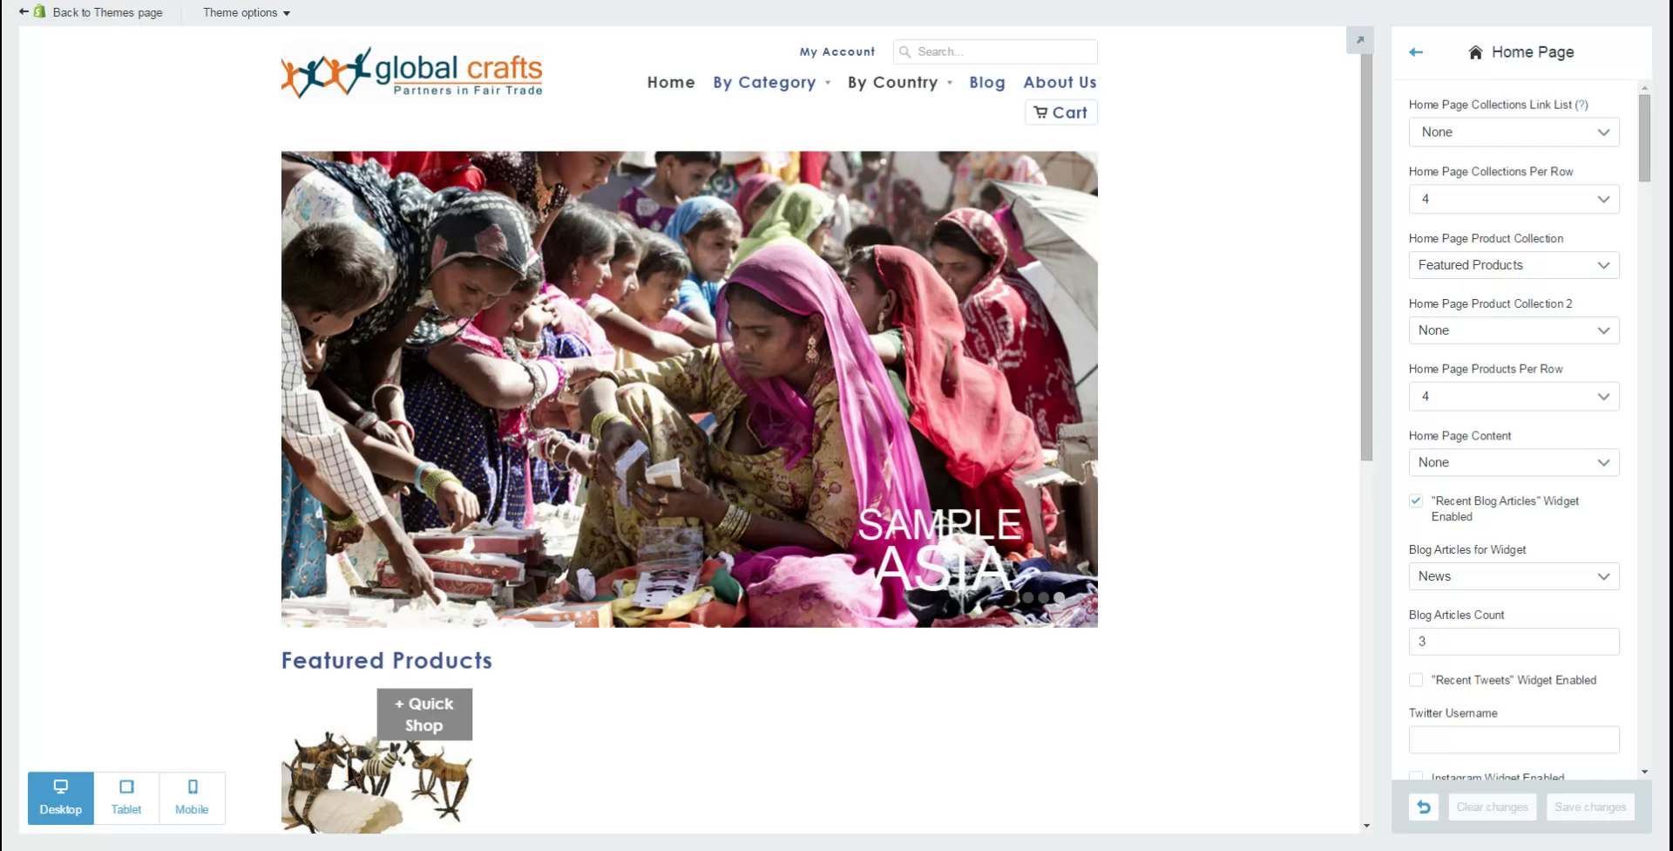
Step: Leave the theme editor, search the product collections for "feature" and open the Featured Products collection
click(62, 18)
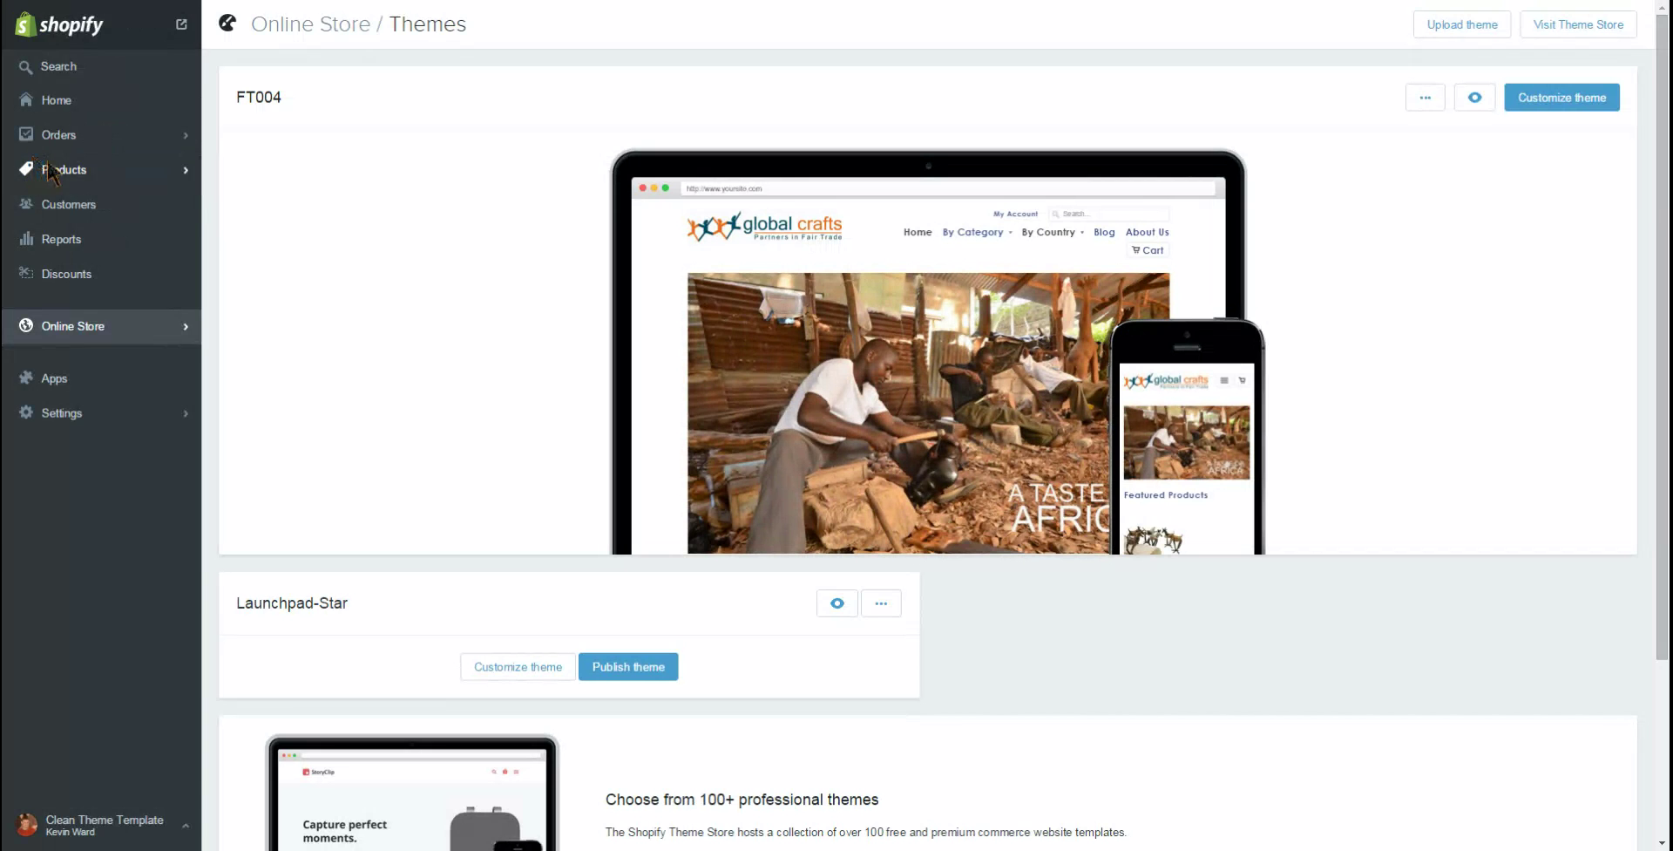
click(58, 174)
click(94, 135)
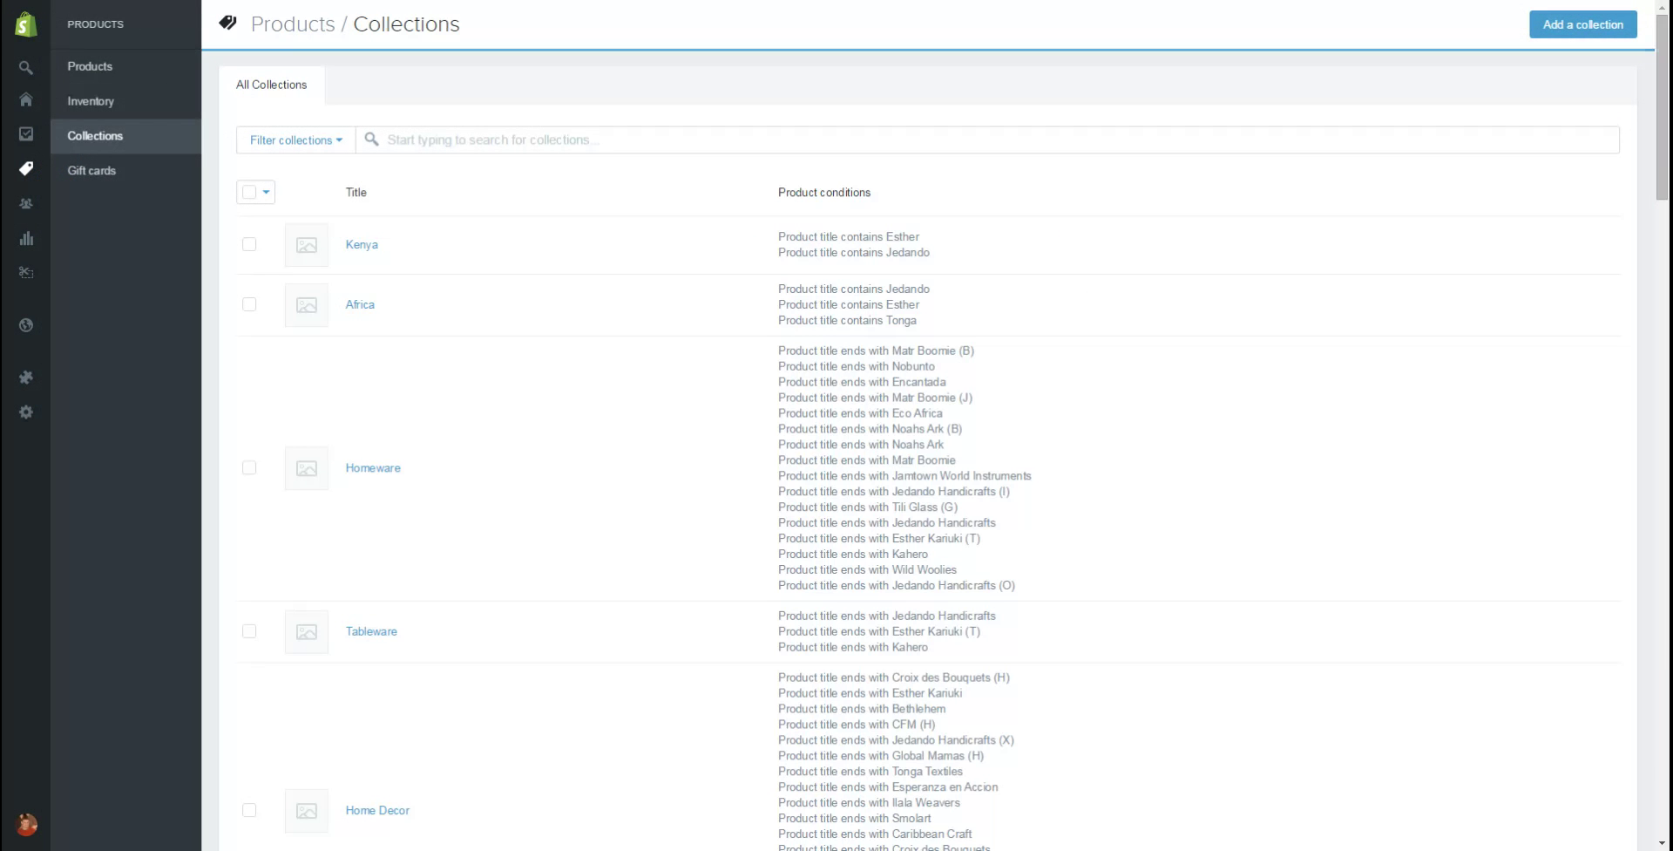
text(feature)
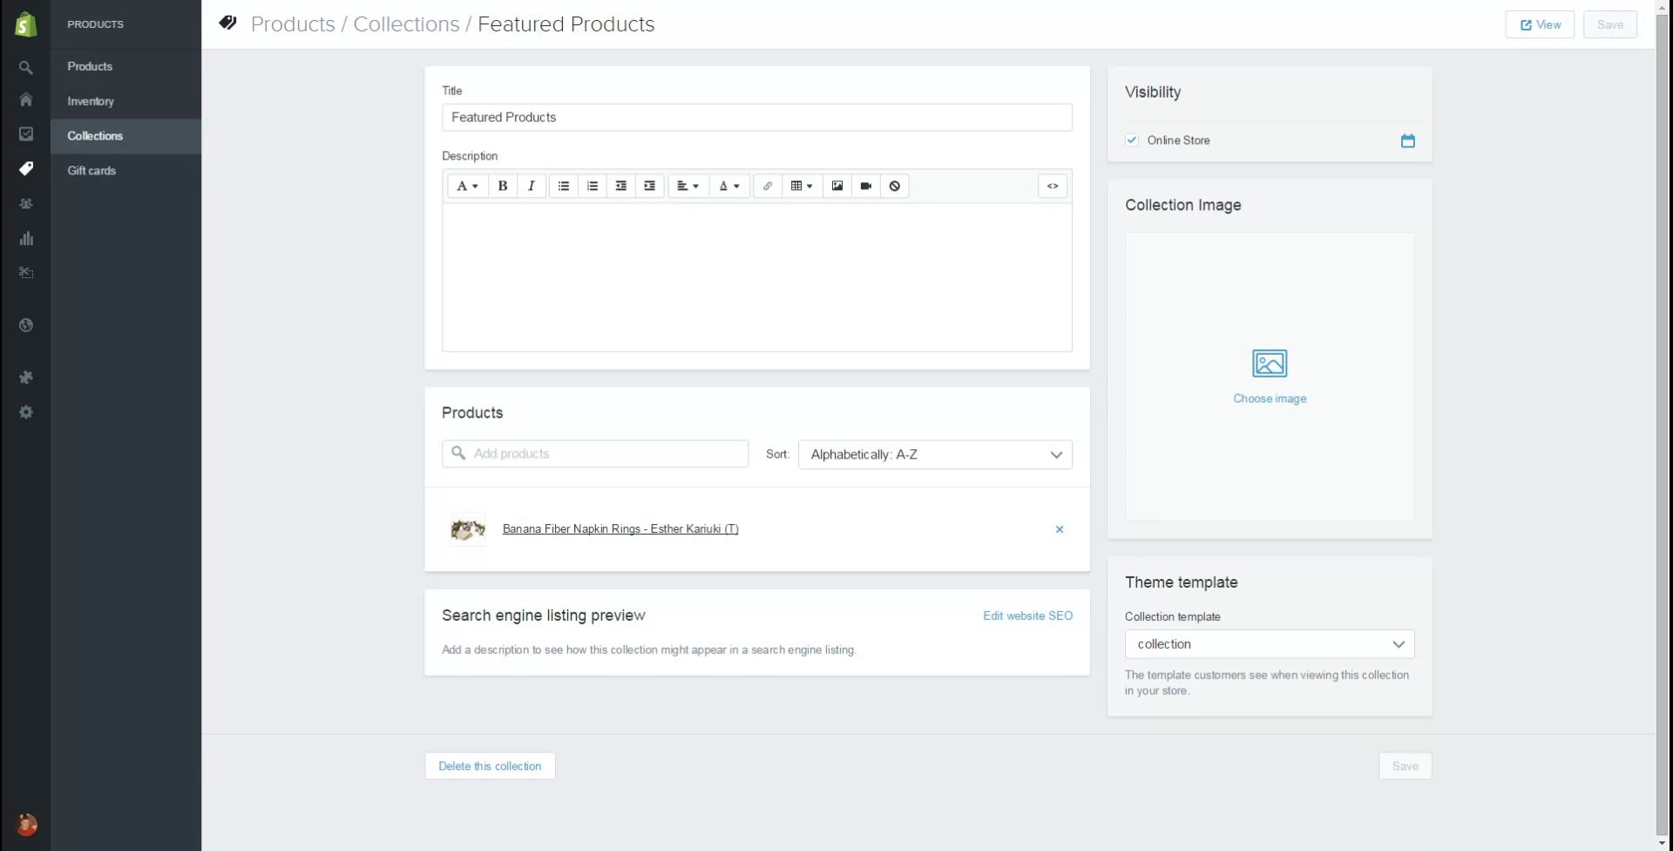
Step: Add the green 12-inch Hand Painted Metalwork Angel, 24-inch Tree of Life with 3-D Birds and 7 inch Tall Vase - Butterfly to Featured Products
click(567, 453)
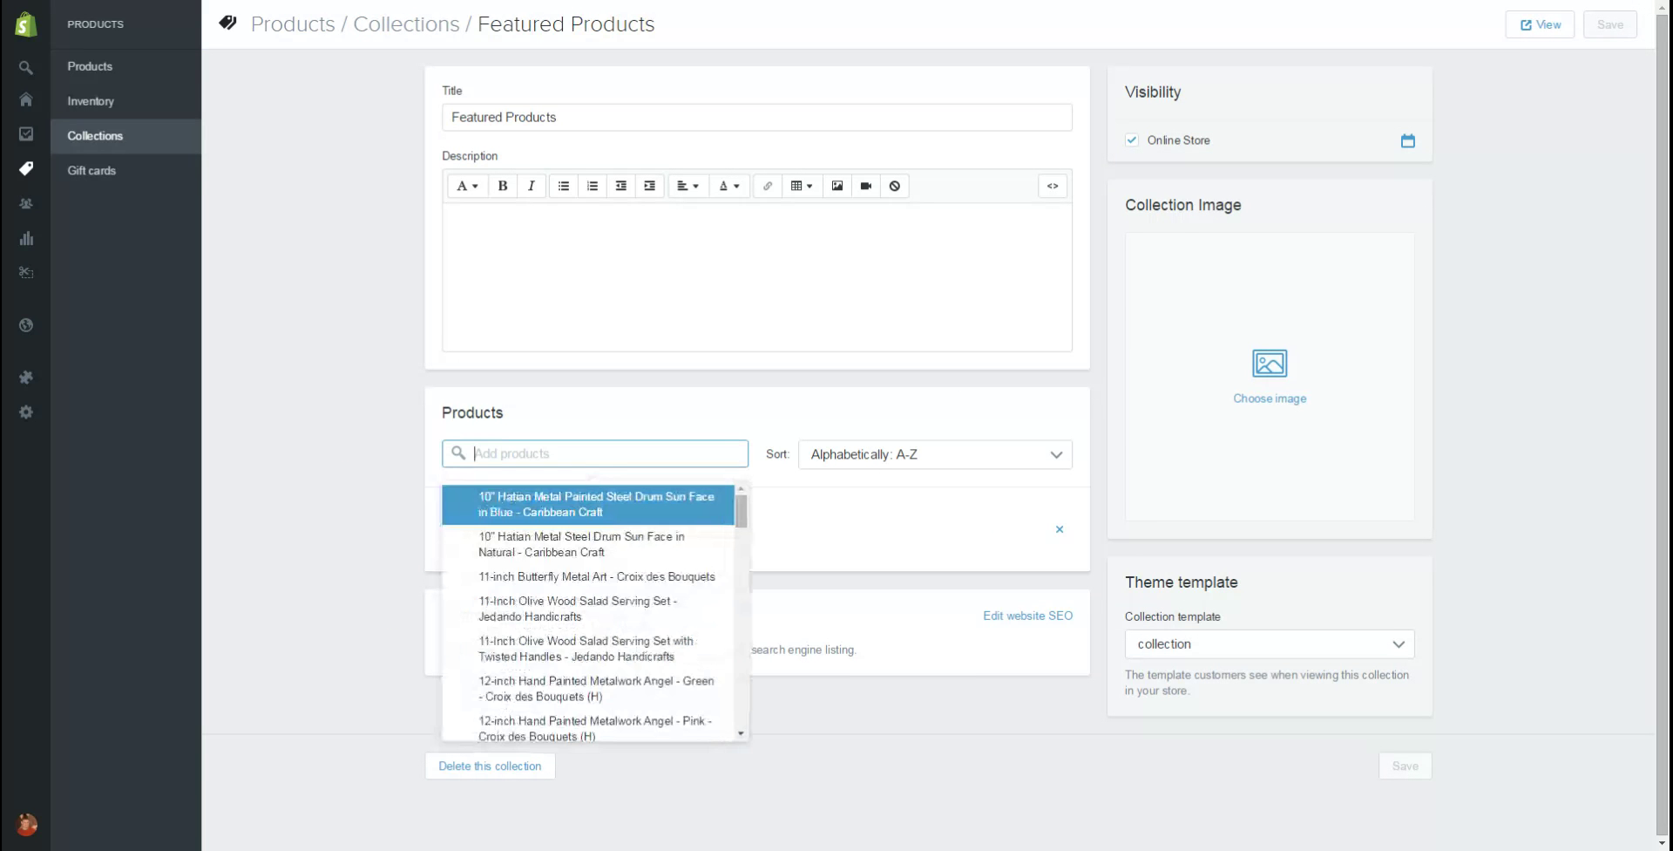
click(596, 688)
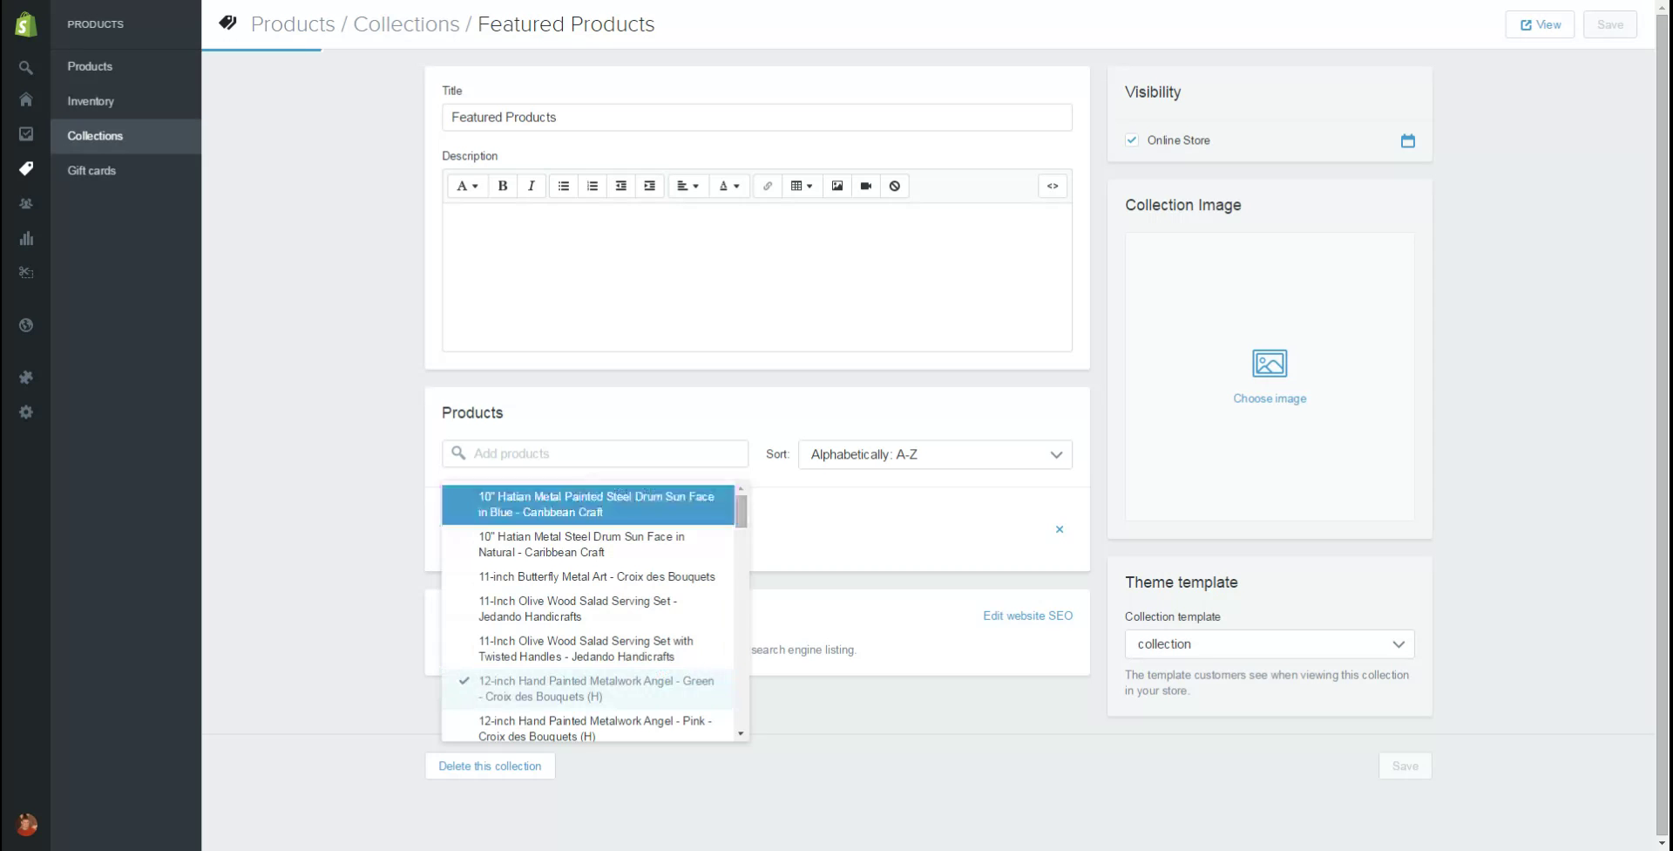
scroll(596, 610, down, 3)
click(596, 649)
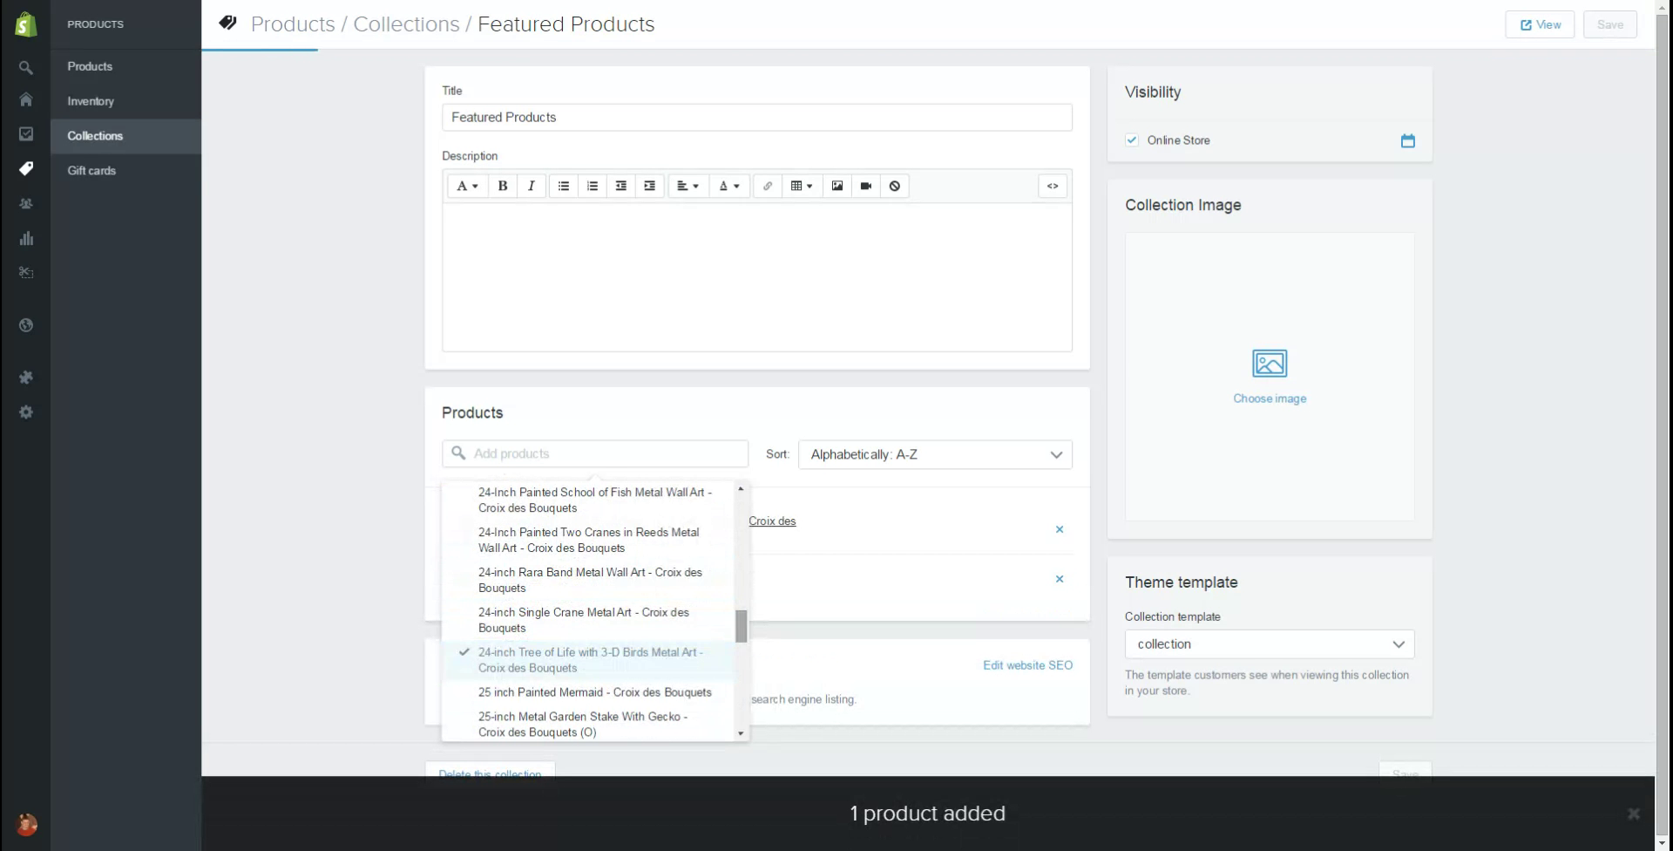
scroll(596, 649, down, 10)
click(558, 713)
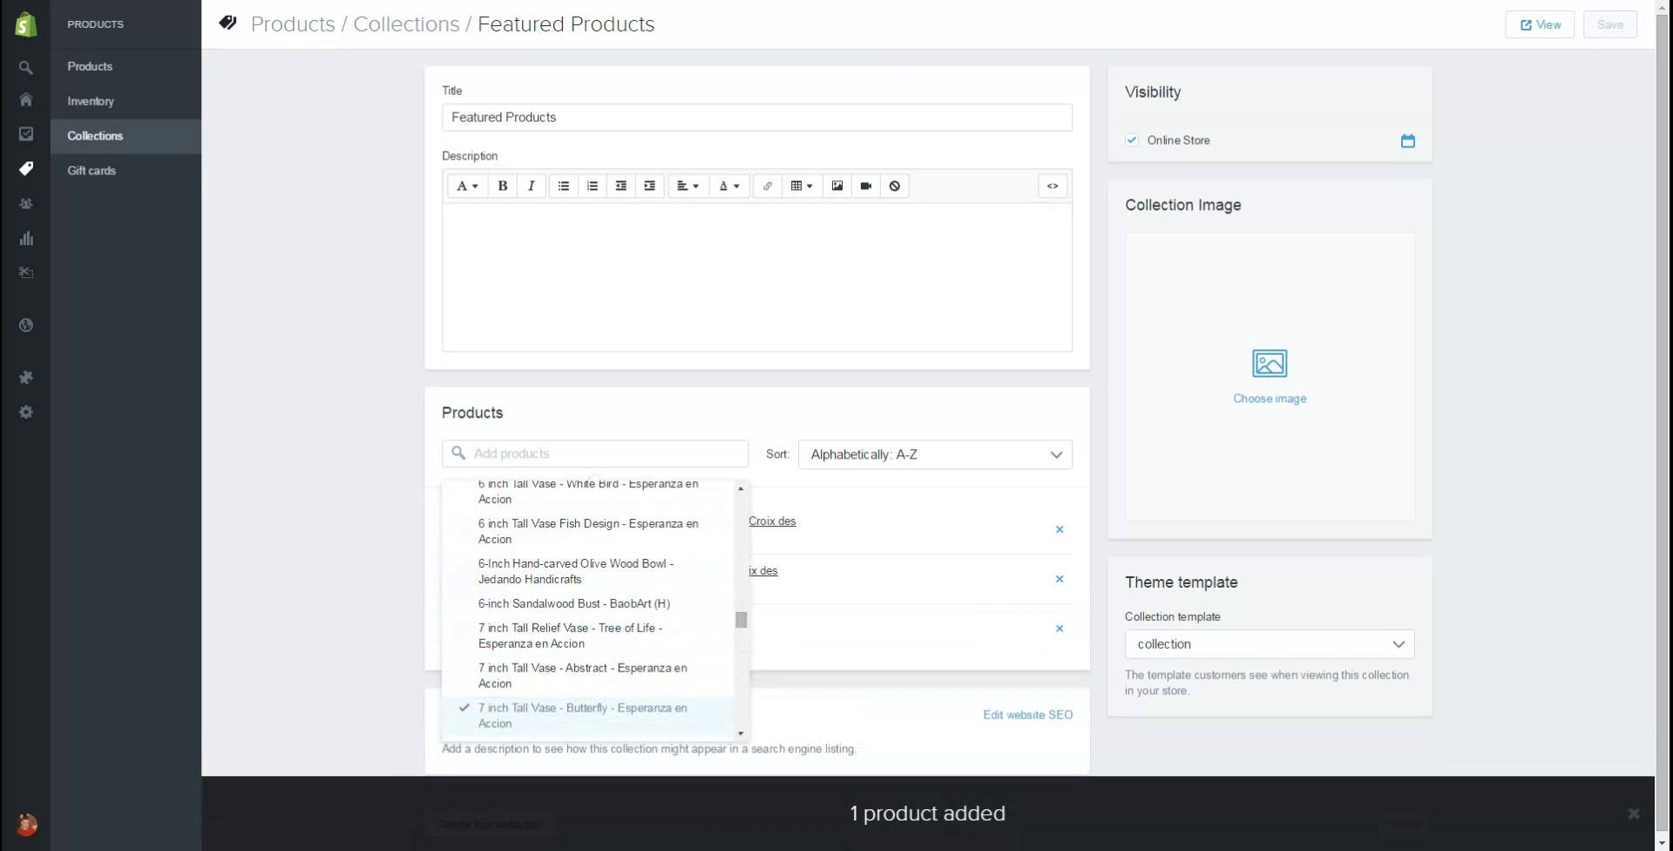
Step: Search products for "napkin" and add the 11-Inch Olive Wood Salad Serving Set with Twisted Handles and the Small Kalimba Thumb Piano
text(na)
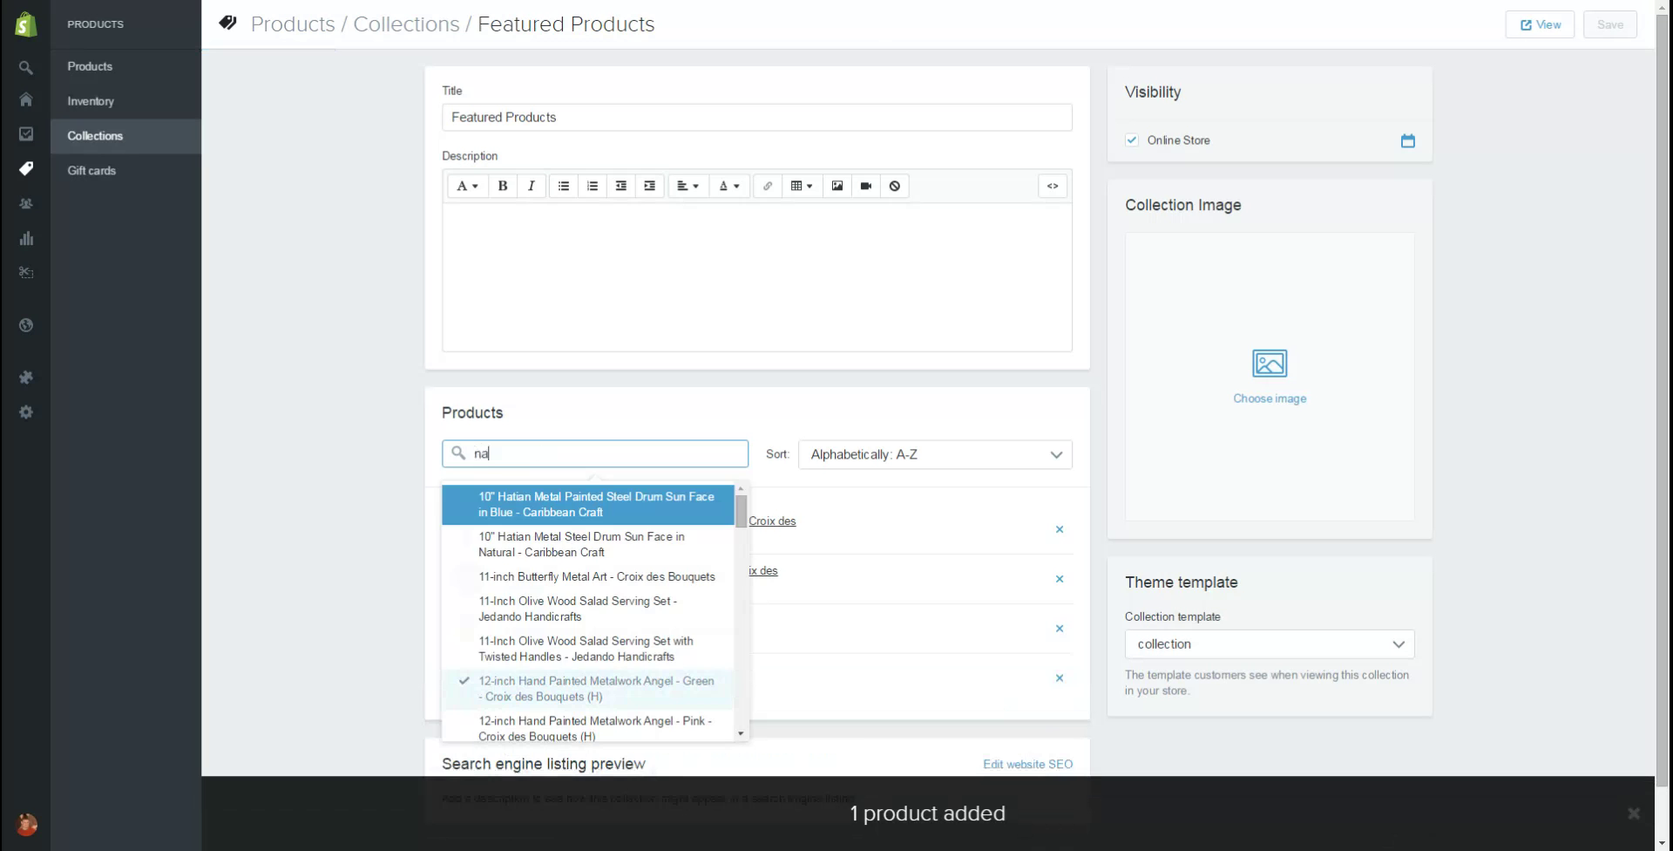
text(pkin)
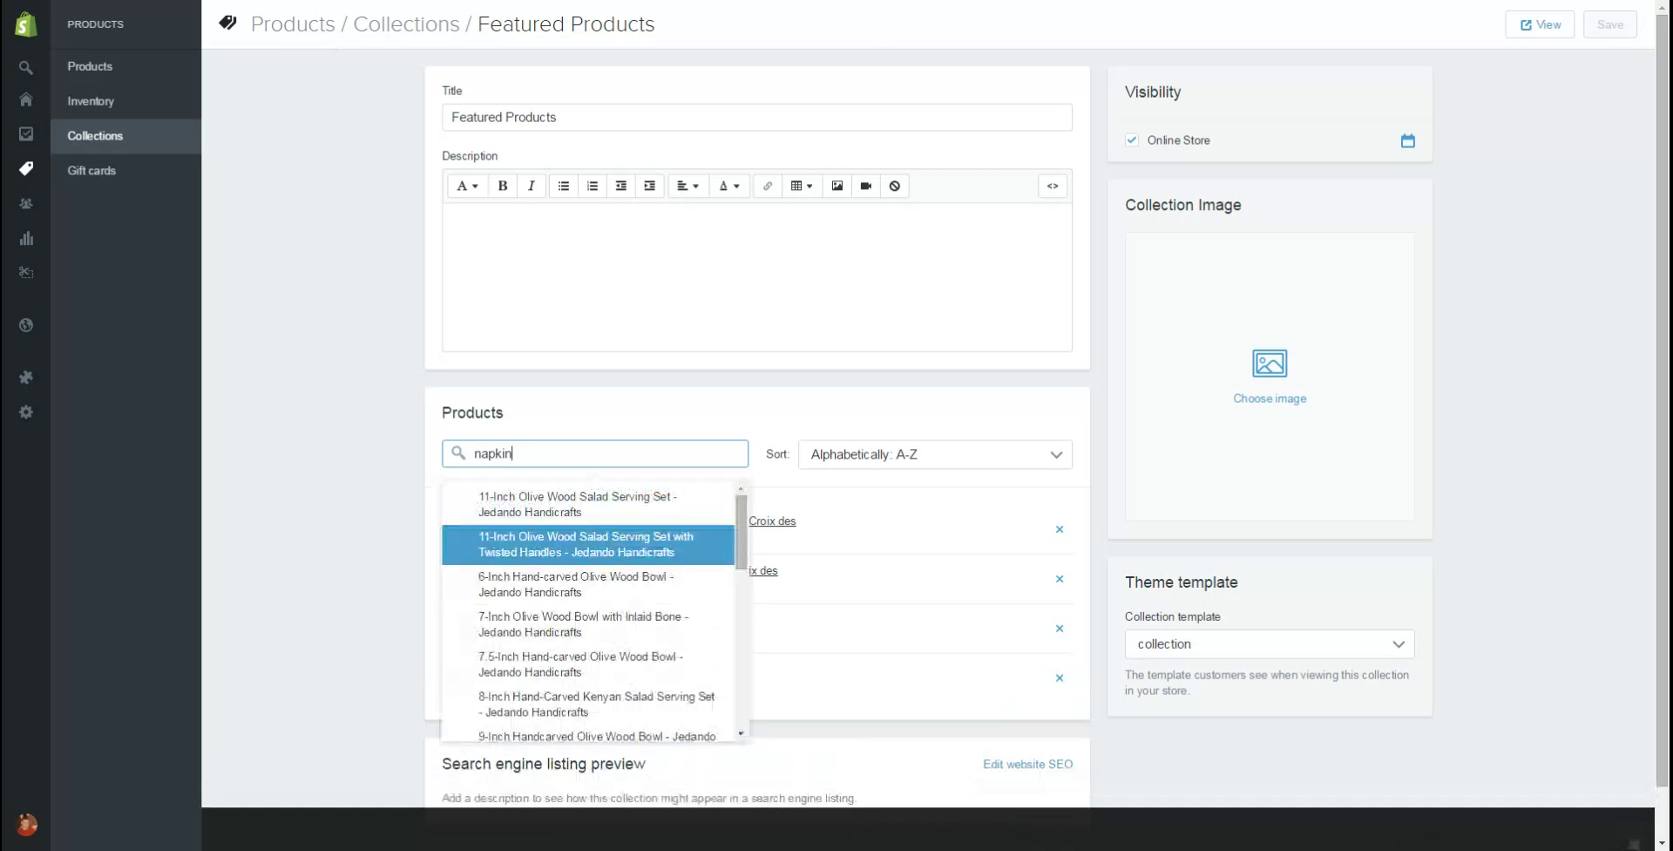
click(584, 544)
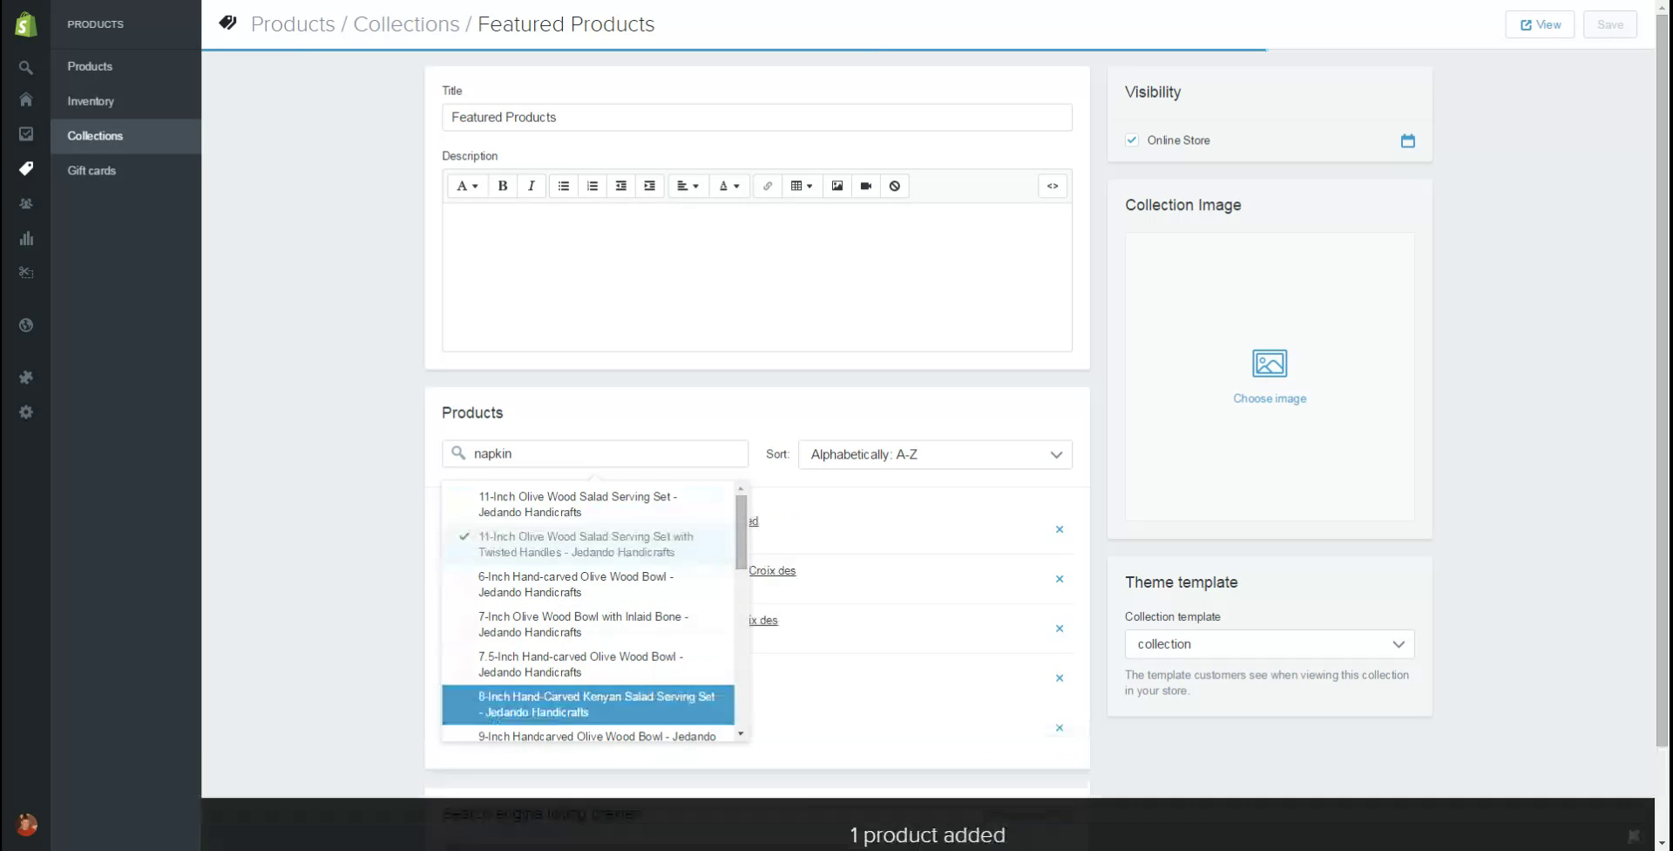
key(Up)
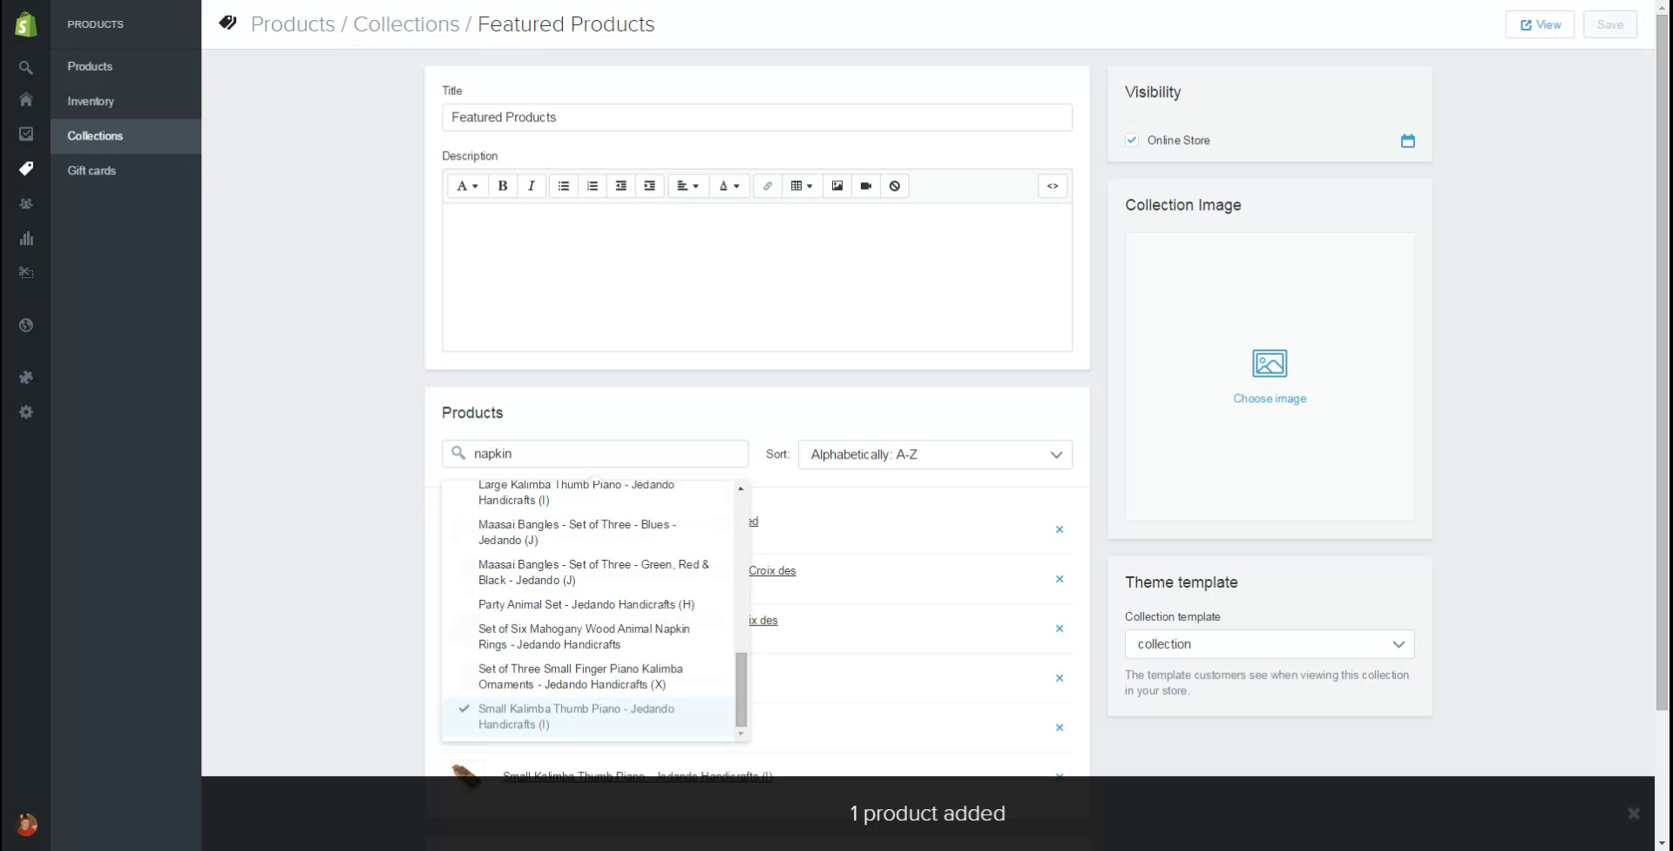
key(Escape)
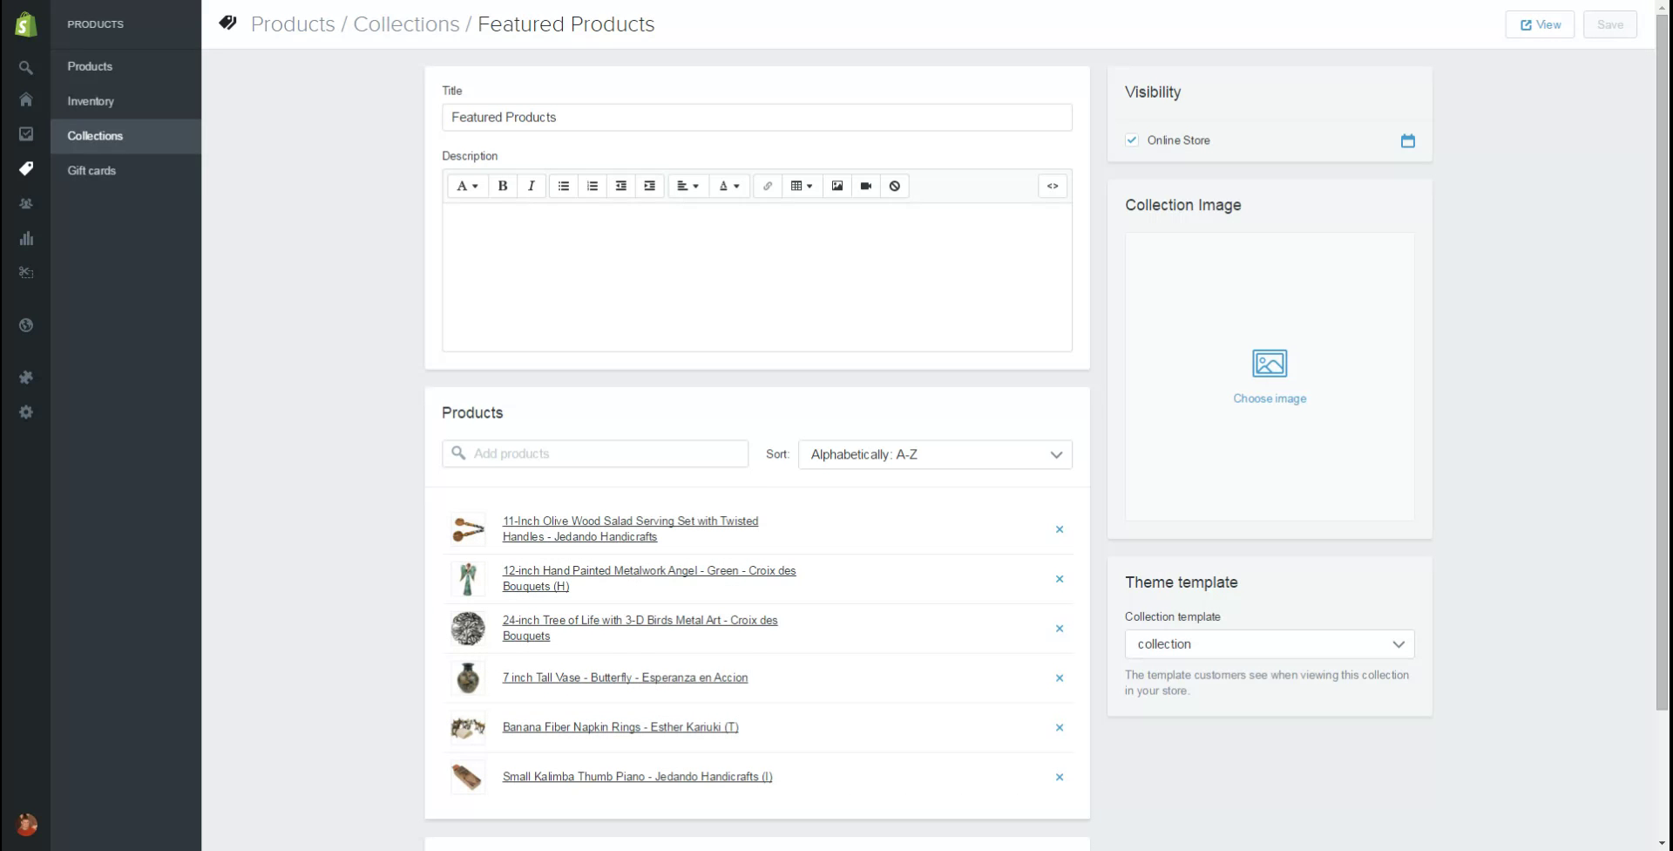
Step: Add the 6 inch Tall Vase - White Bird and the African Ebony and Rosewood Disk Earrings to the Featured Products collection
click(601, 454)
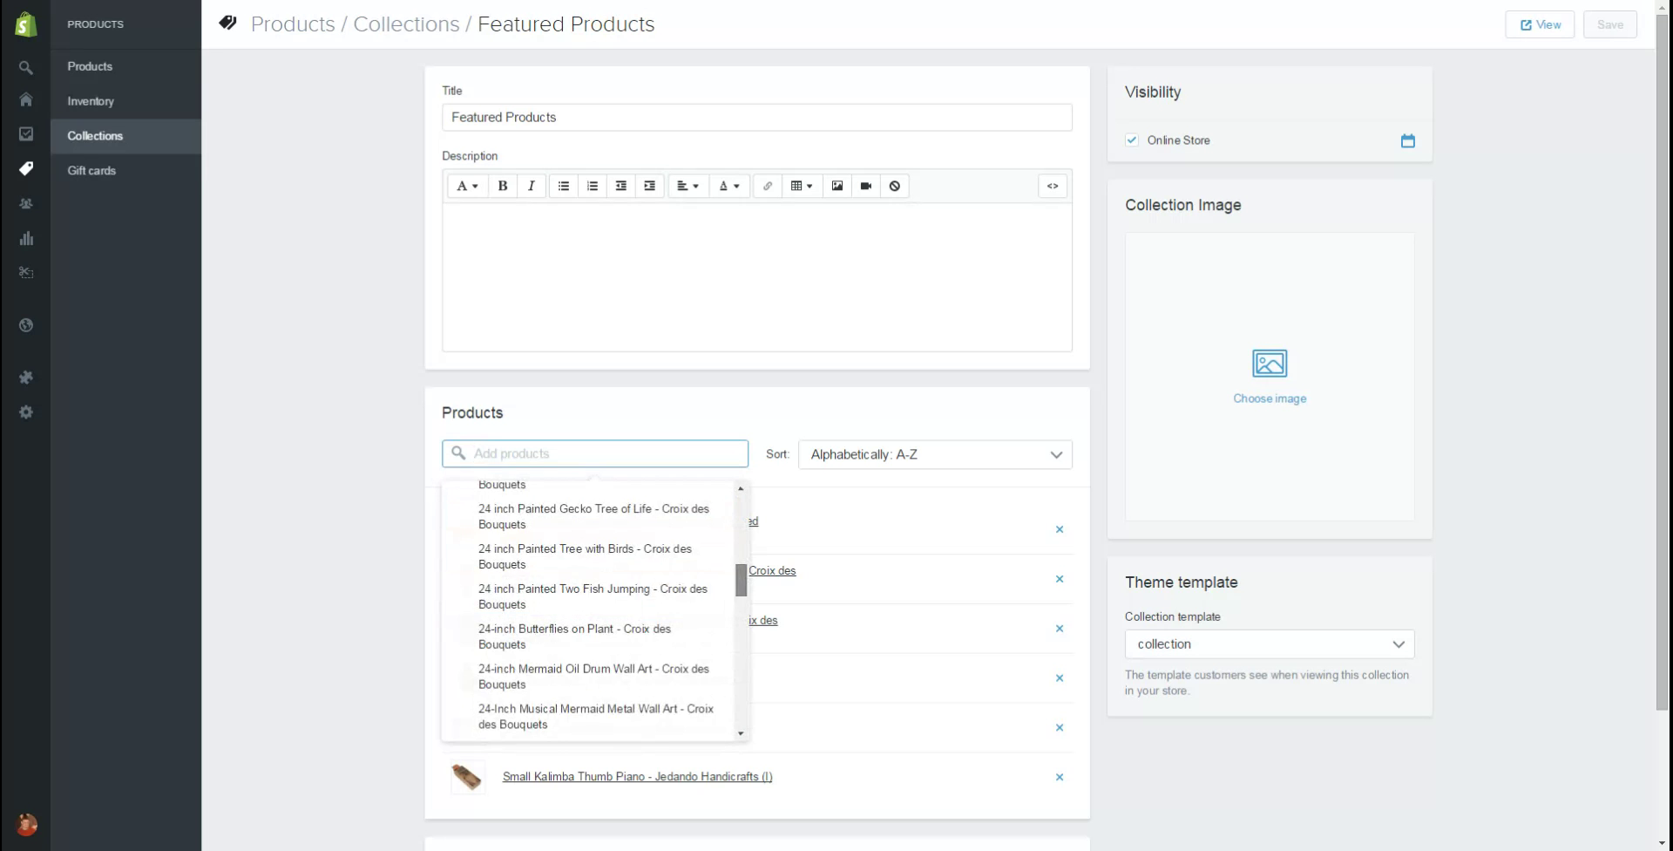
scroll(638, 710, down, 5)
click(638, 710)
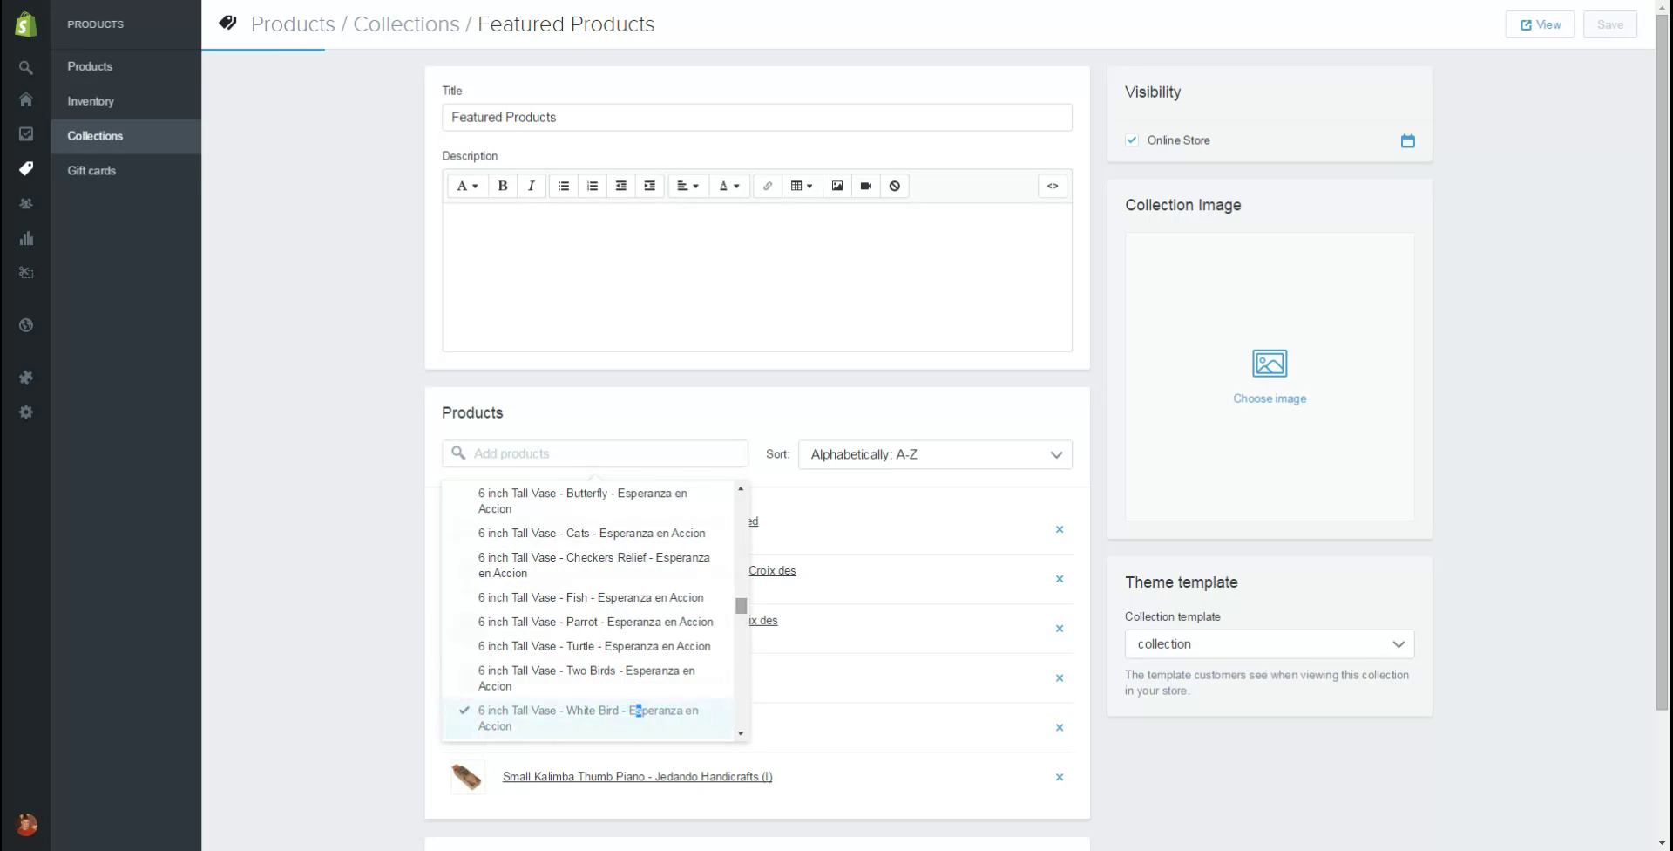
scroll(638, 710, down, 5)
click(638, 711)
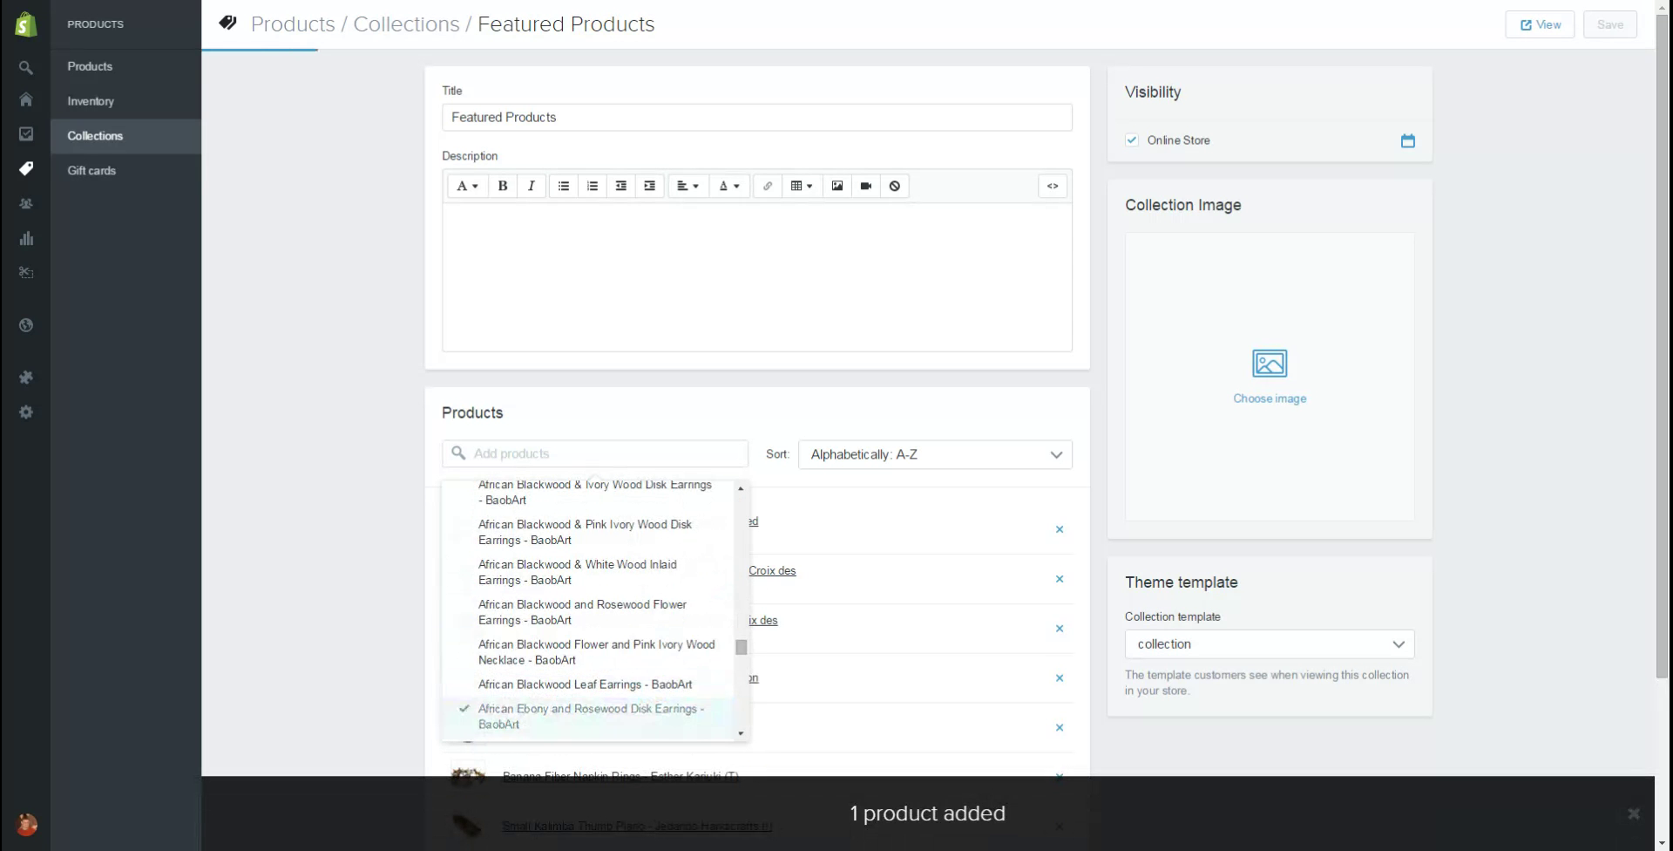
key(Escape)
Step: Set the collection's sort order to Manually, move the 6 inch Tall Vase - White Bird to first place and save the collection
scroll(757, 436, down, 2)
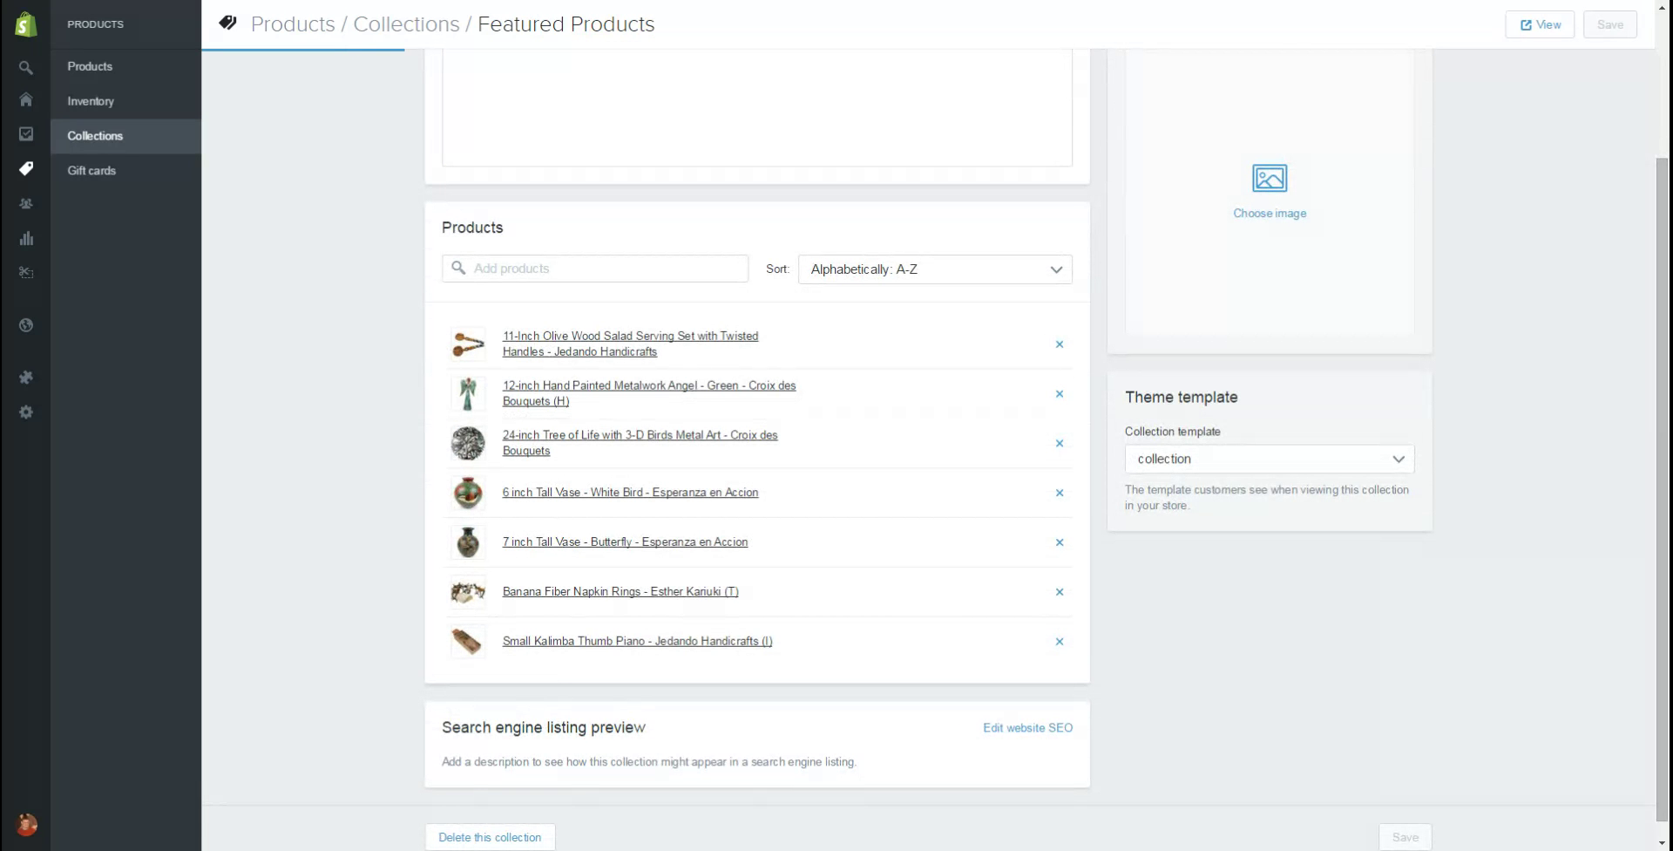
click(935, 268)
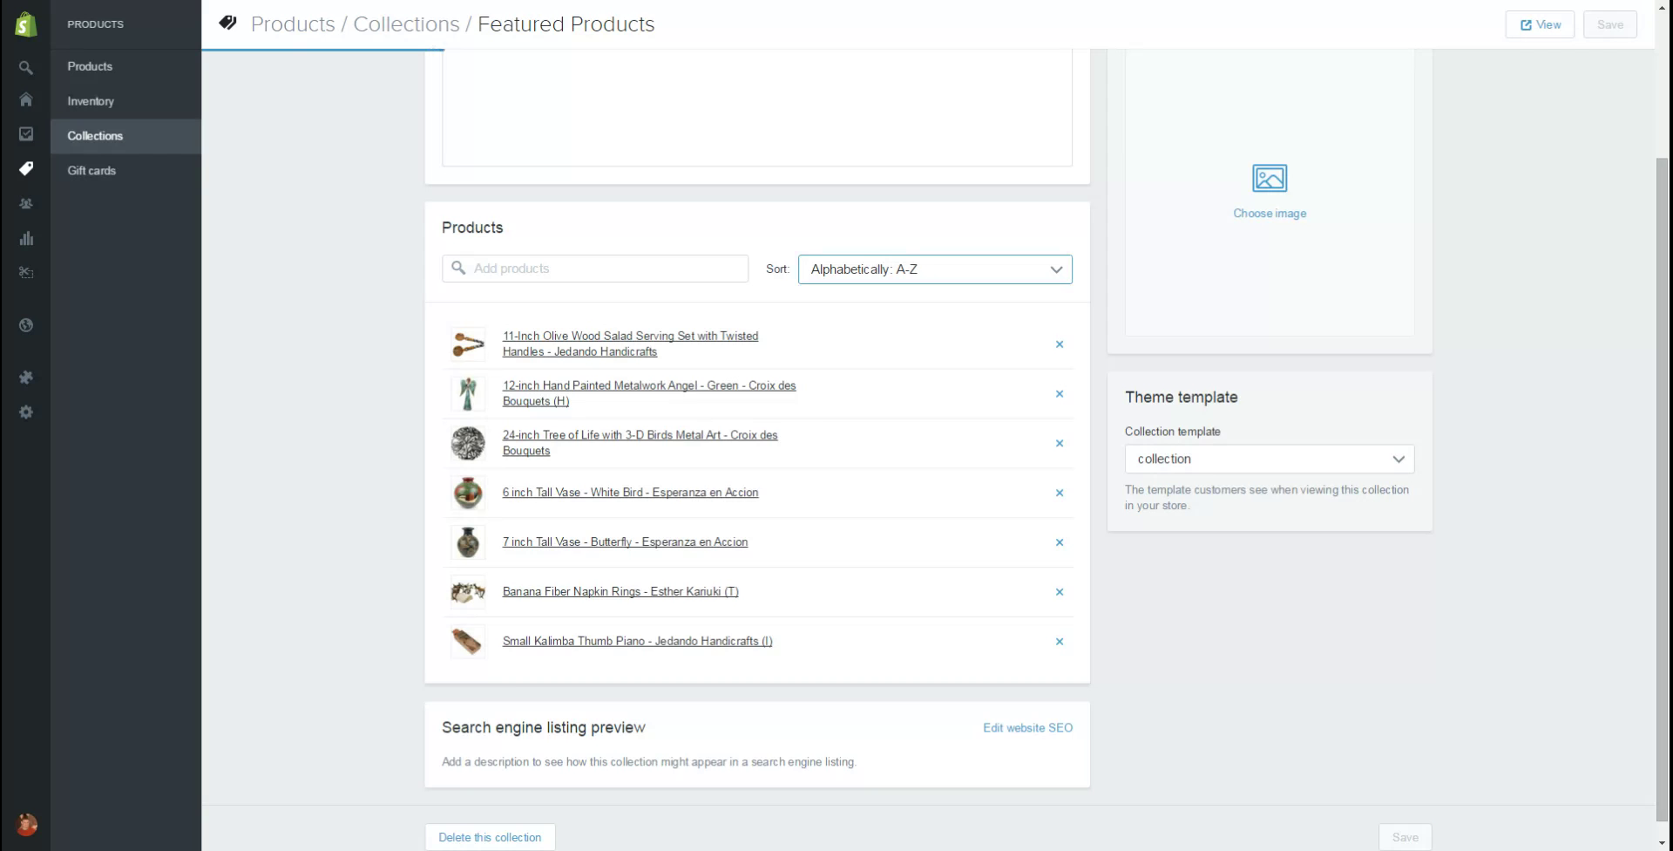
key(Up)
key(Up)
key(Return)
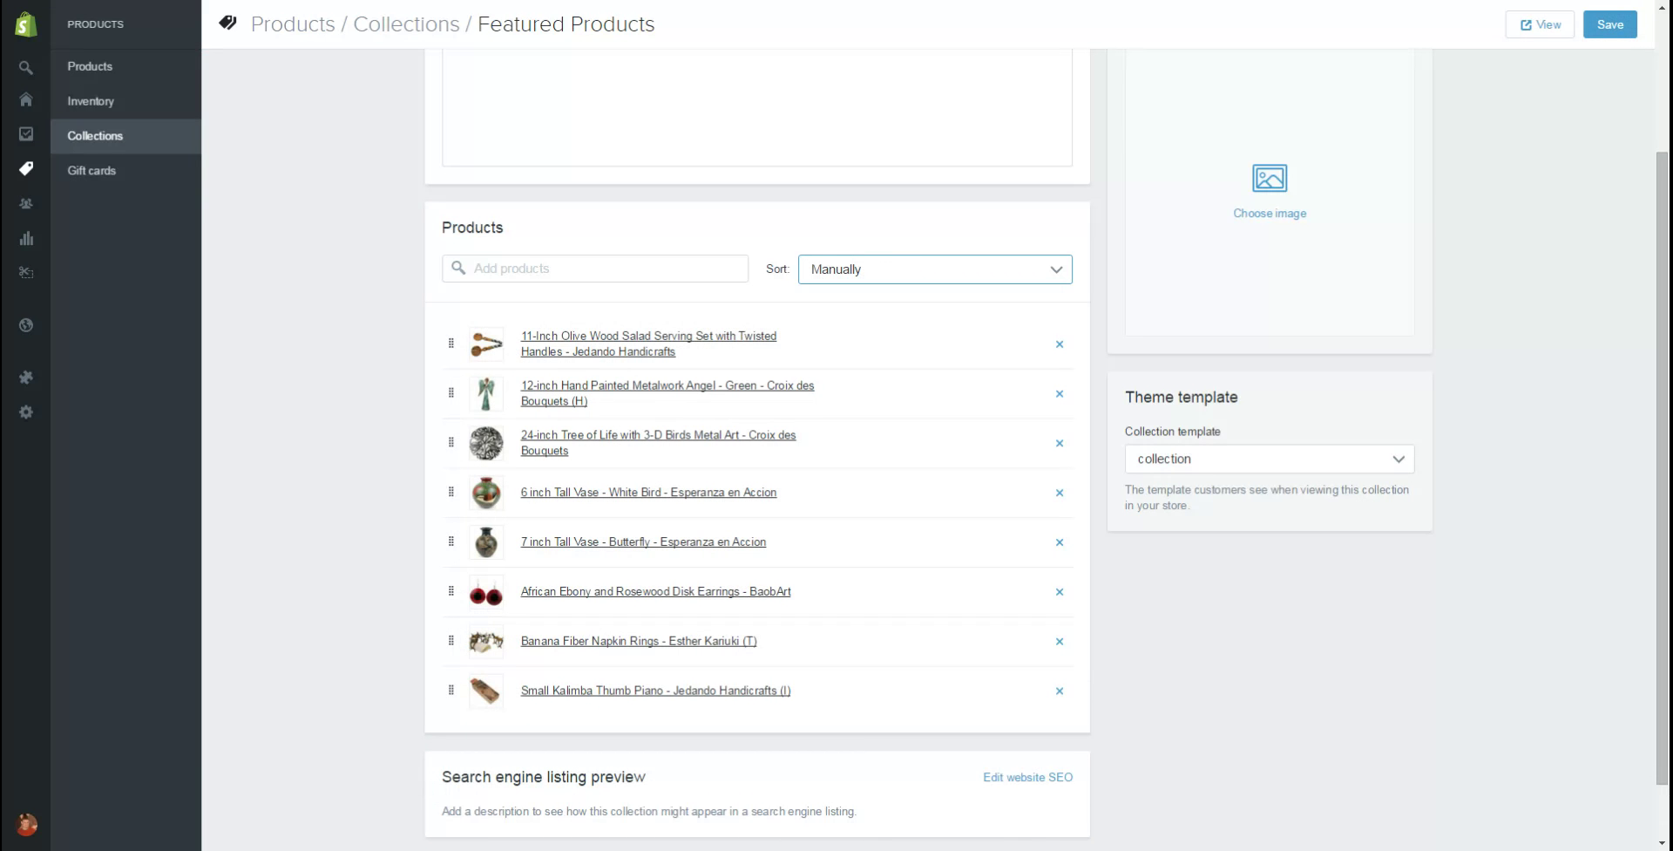
drag(450, 492, 451, 343)
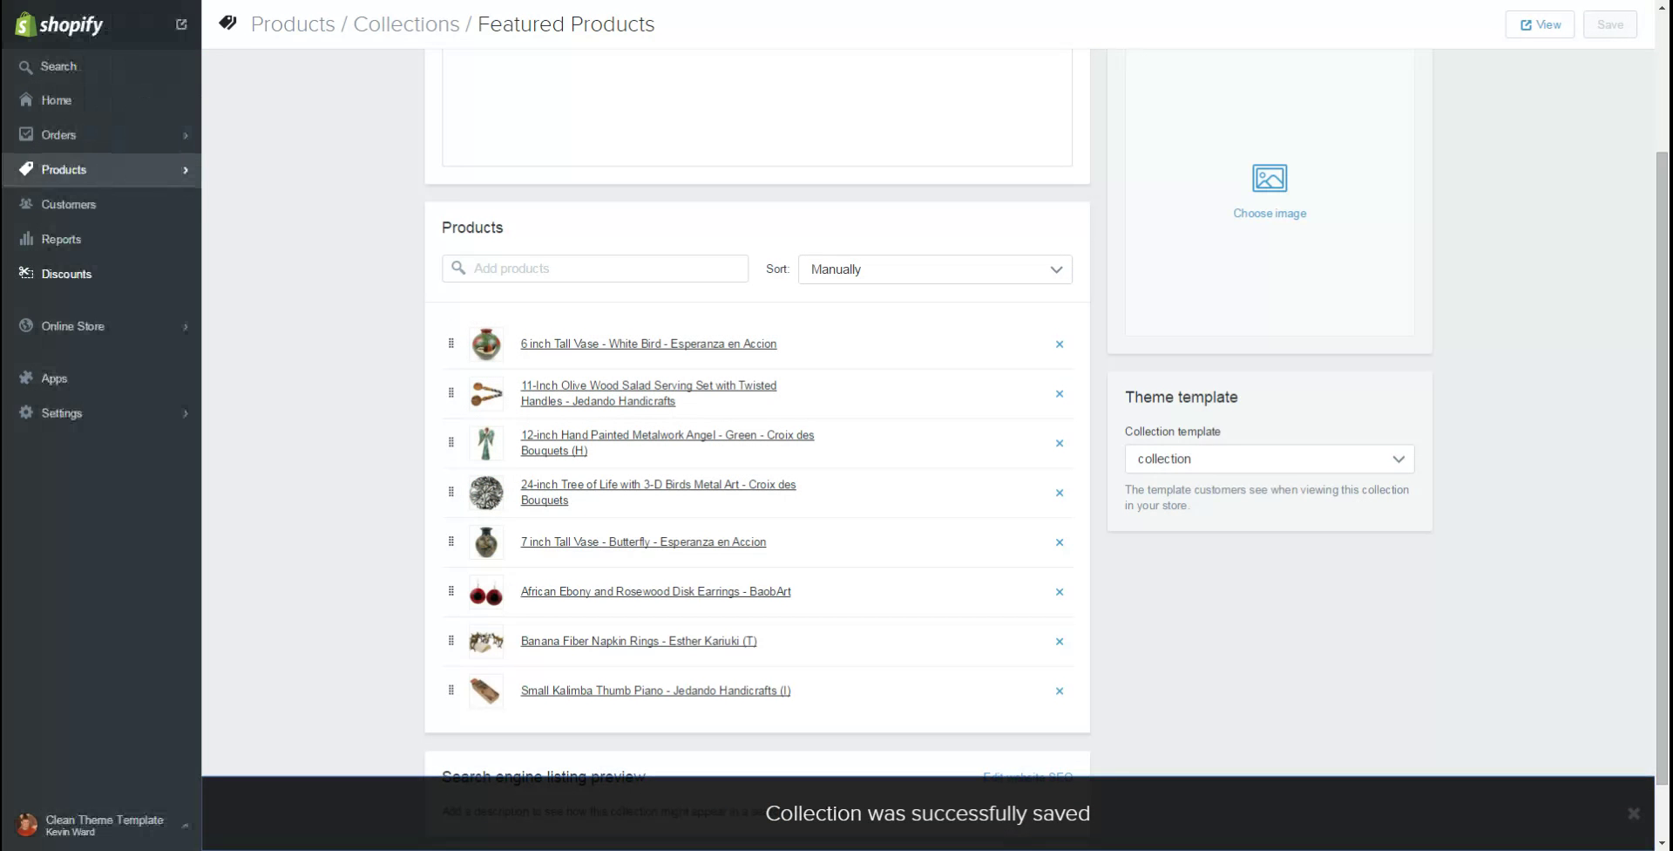
Step: Open the FT004 theme for customization and check the Featured Products on the home page preview
click(73, 326)
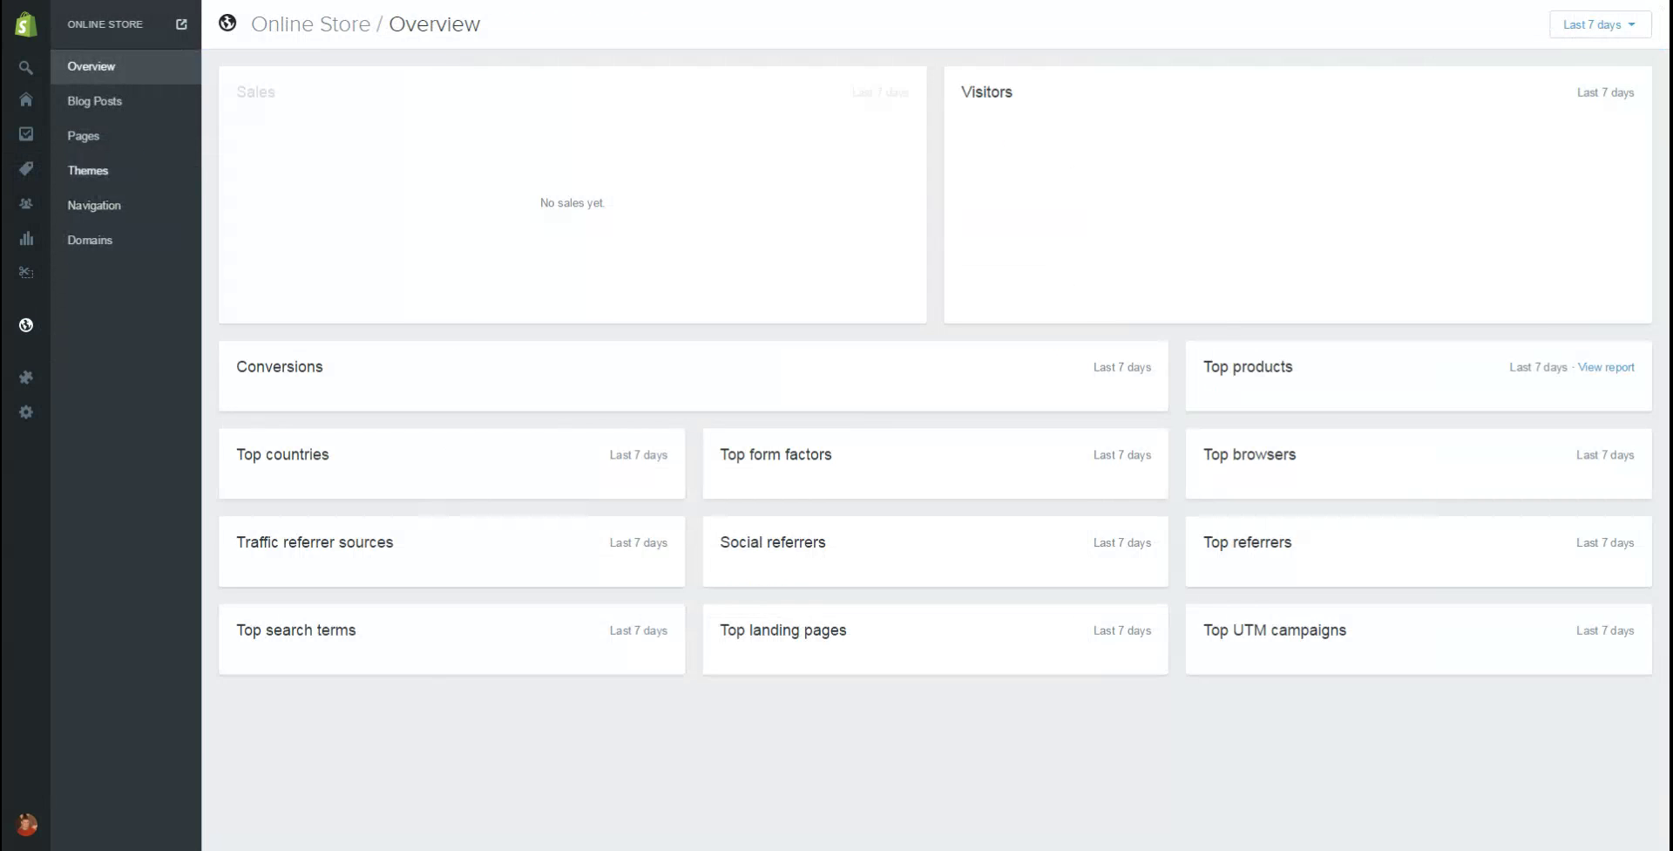
click(88, 170)
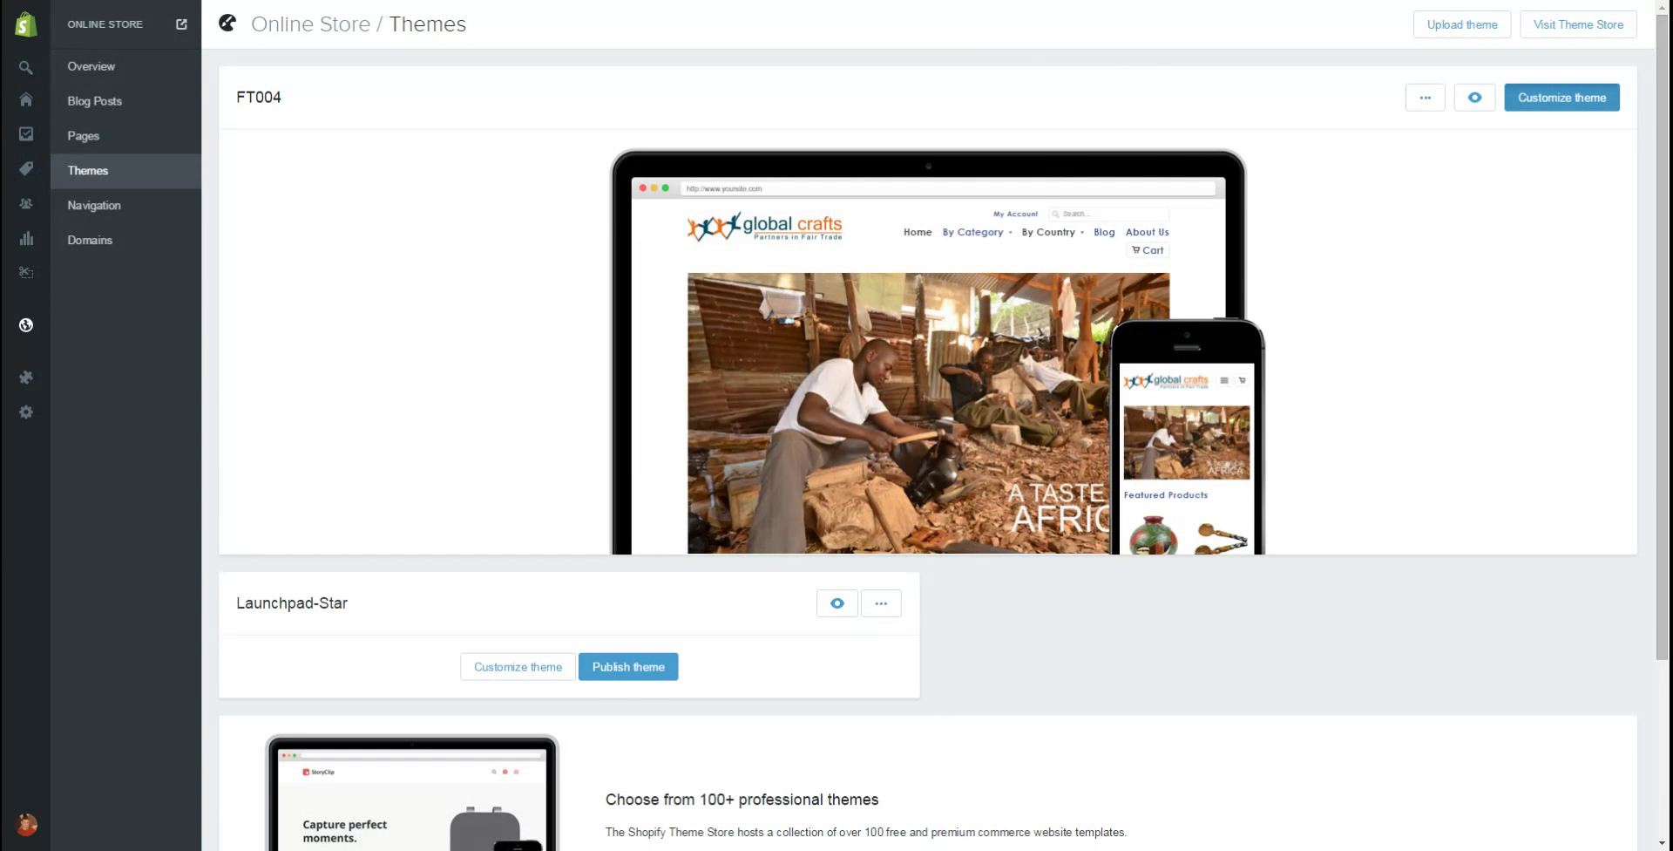
click(1587, 93)
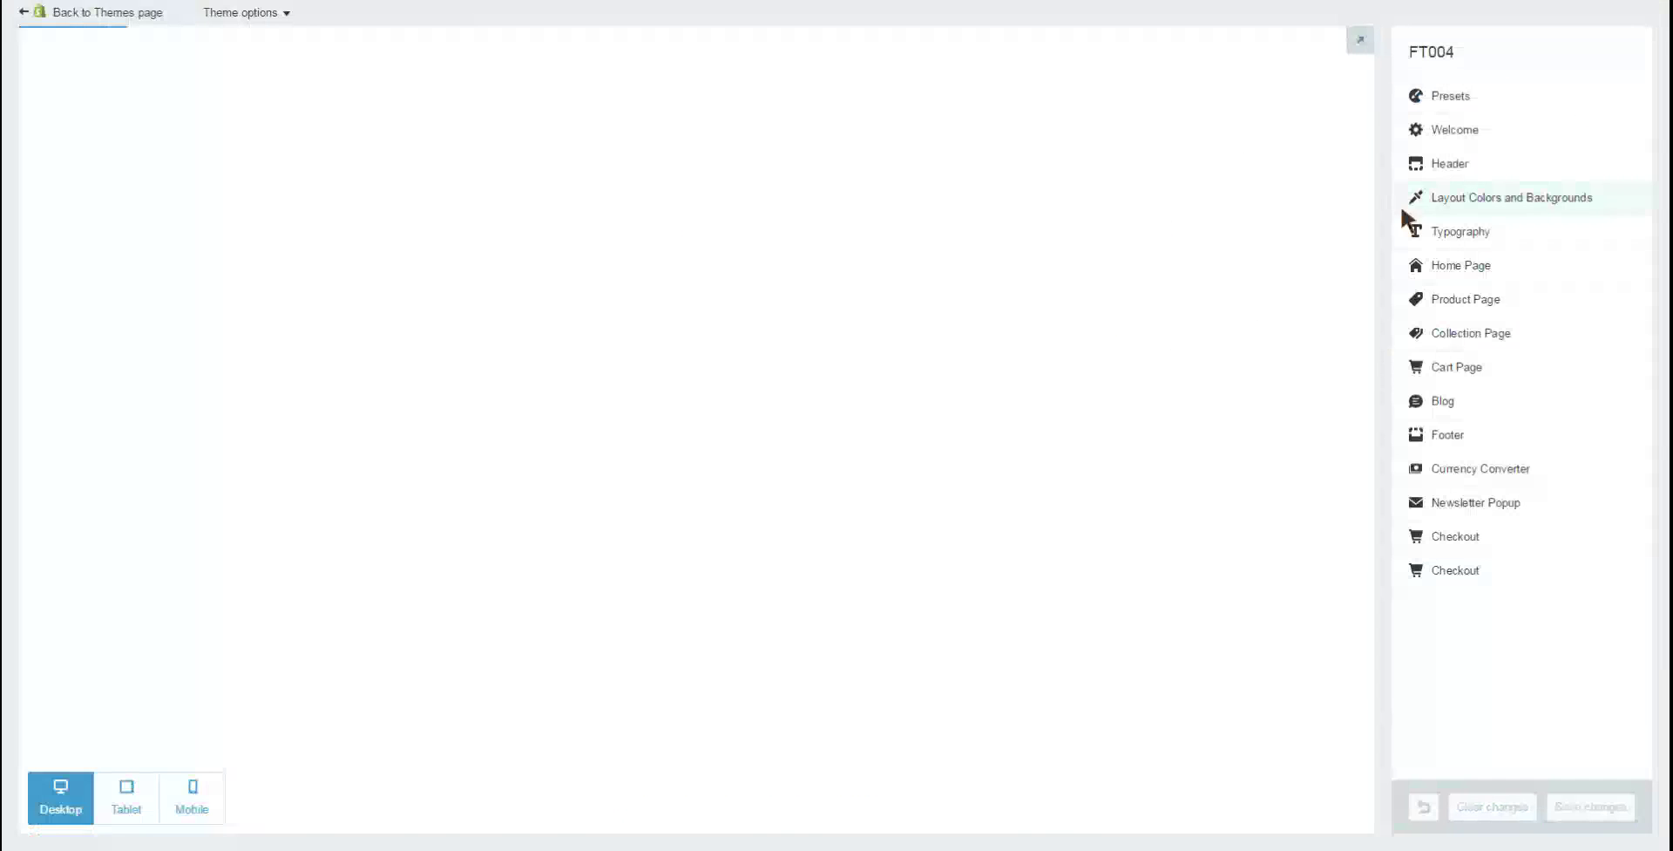
scroll(1372, 76, down, 5)
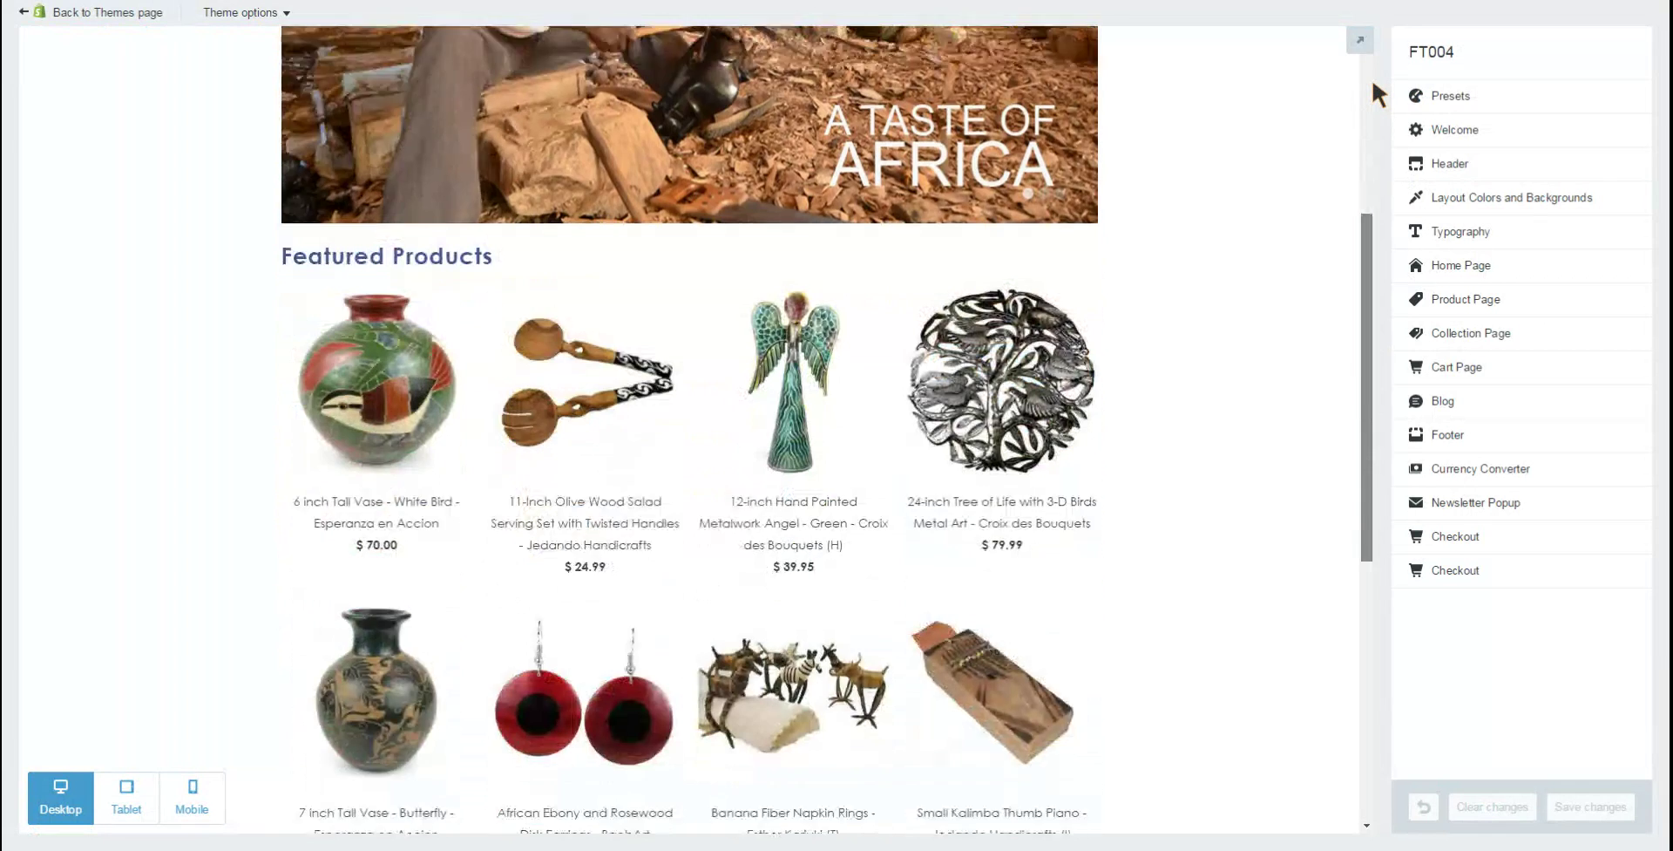
scroll(1372, 76, down, 3)
scroll(1372, 76, up, 5)
scroll(1371, 76, down, 2)
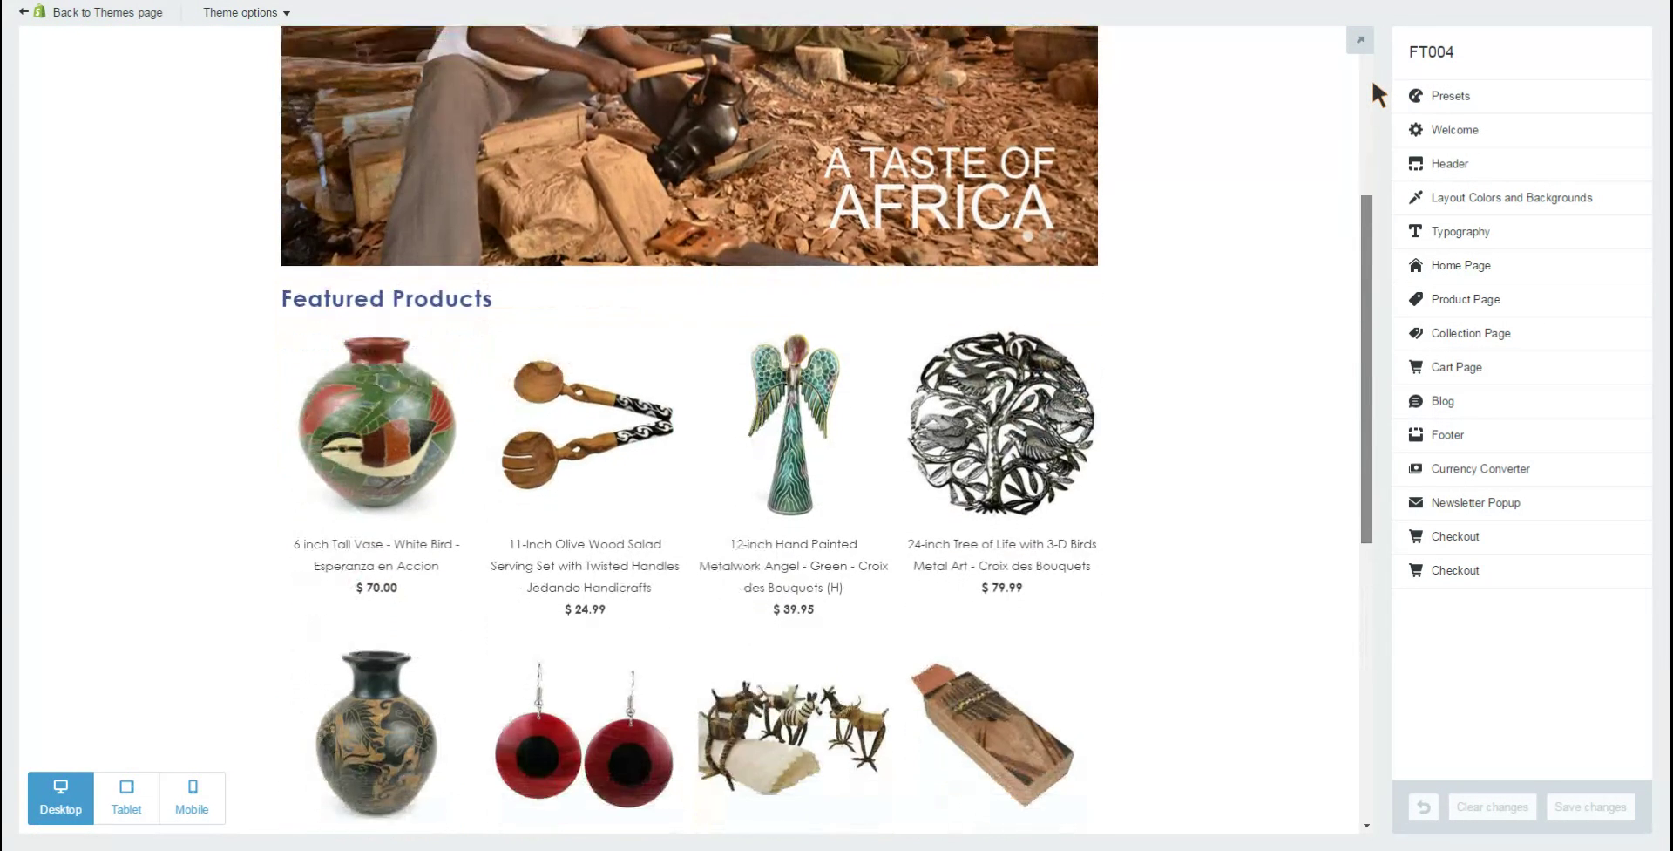
scroll(1371, 75, up, 4)
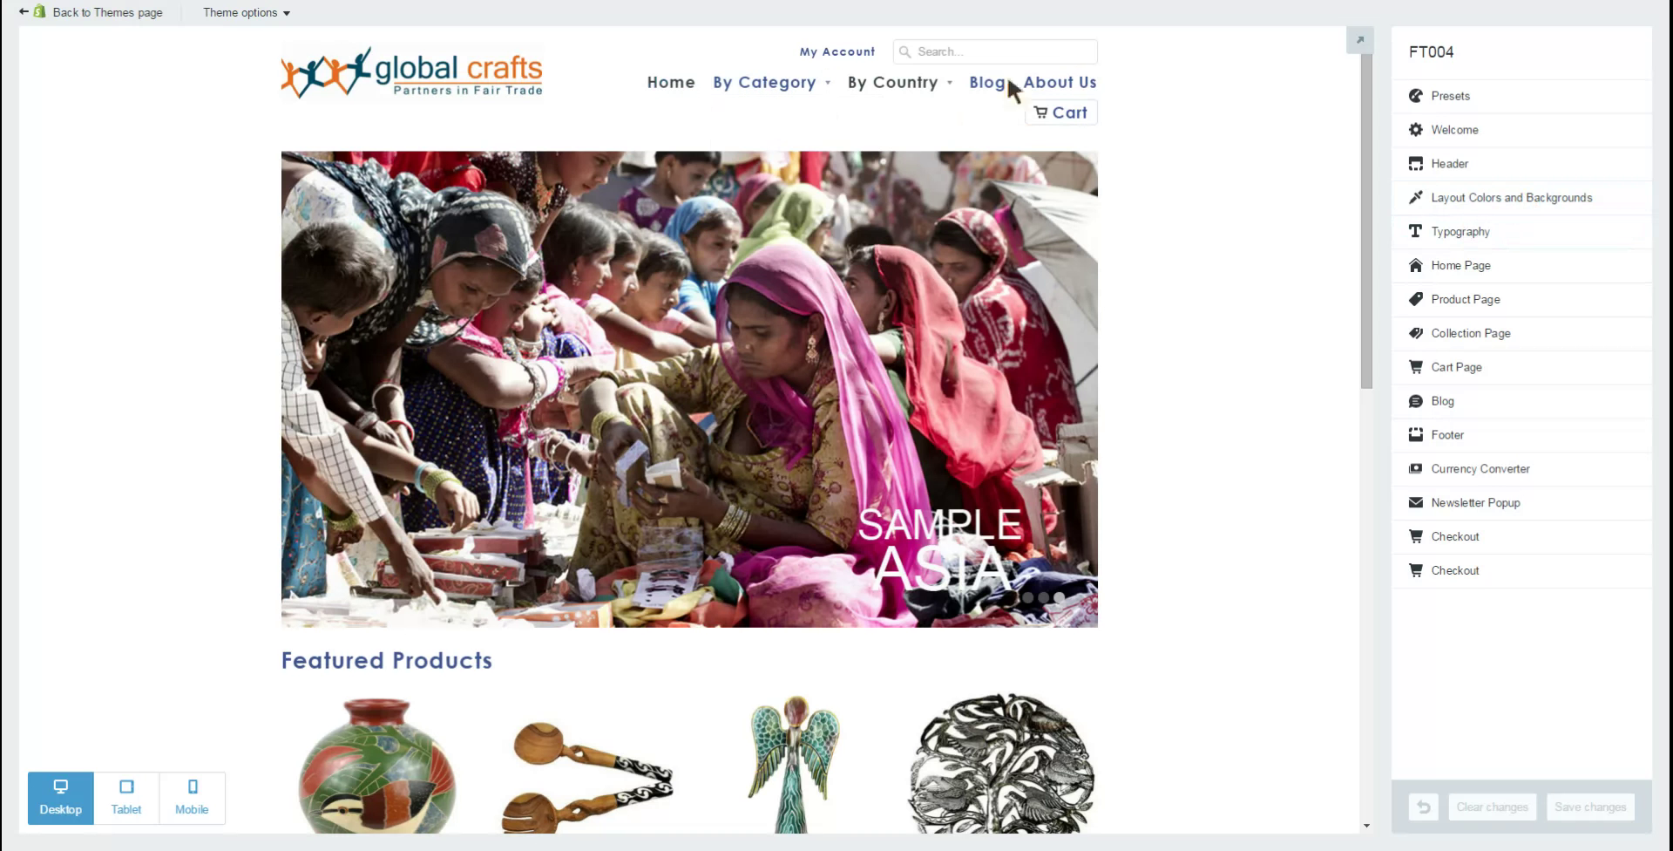
Step: In the theme's Typography settings, set the Main Menu font size to 12
click(1461, 231)
click(1645, 209)
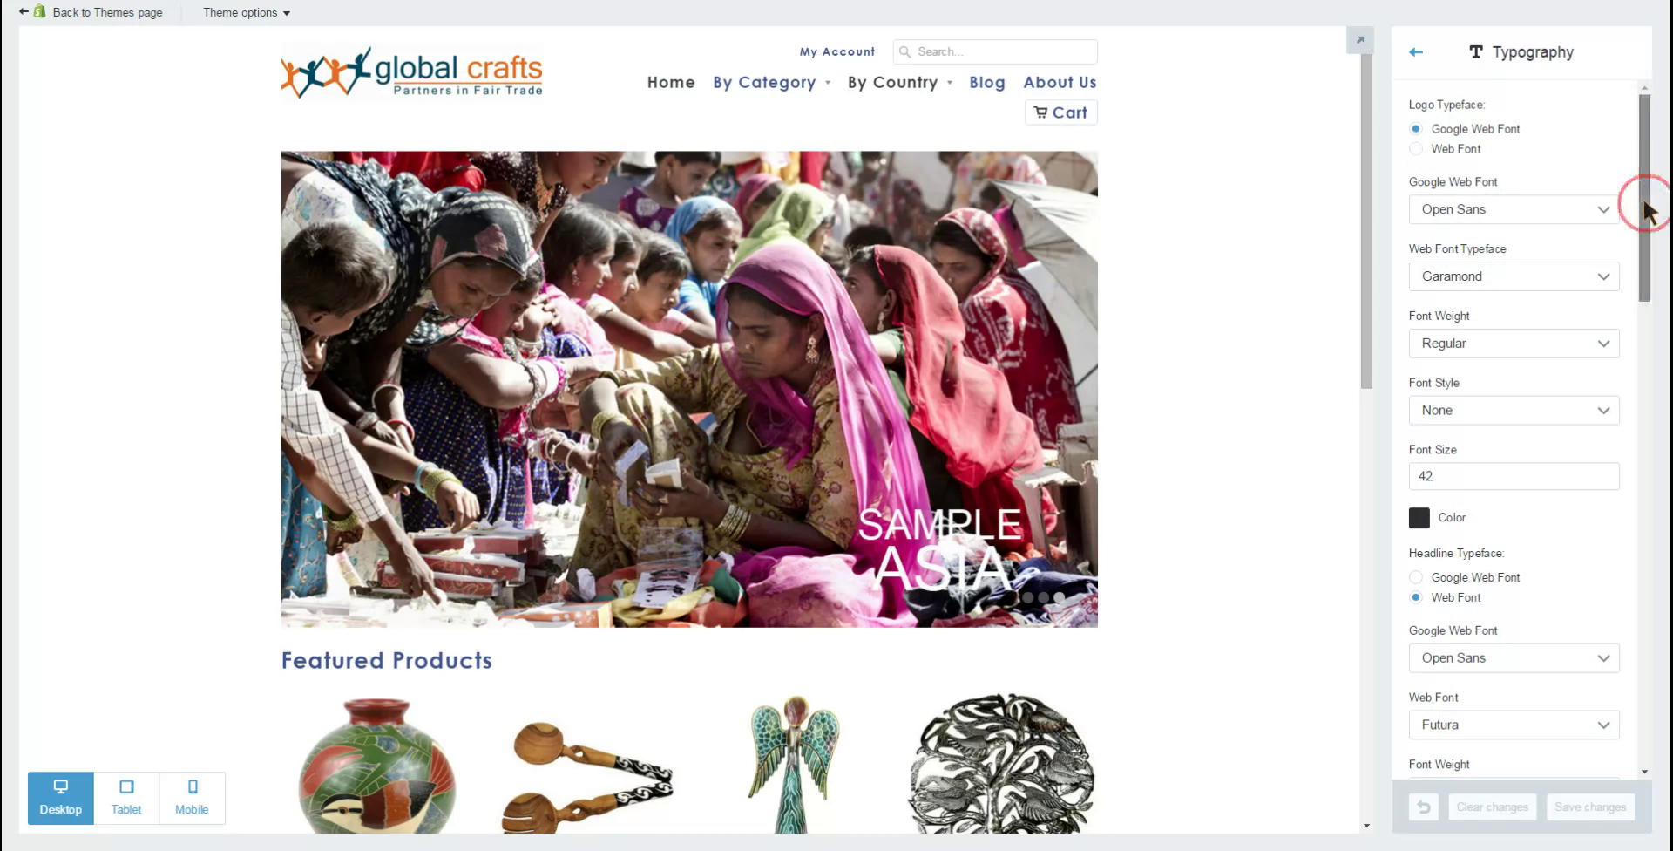
scroll(1646, 209, down, 5)
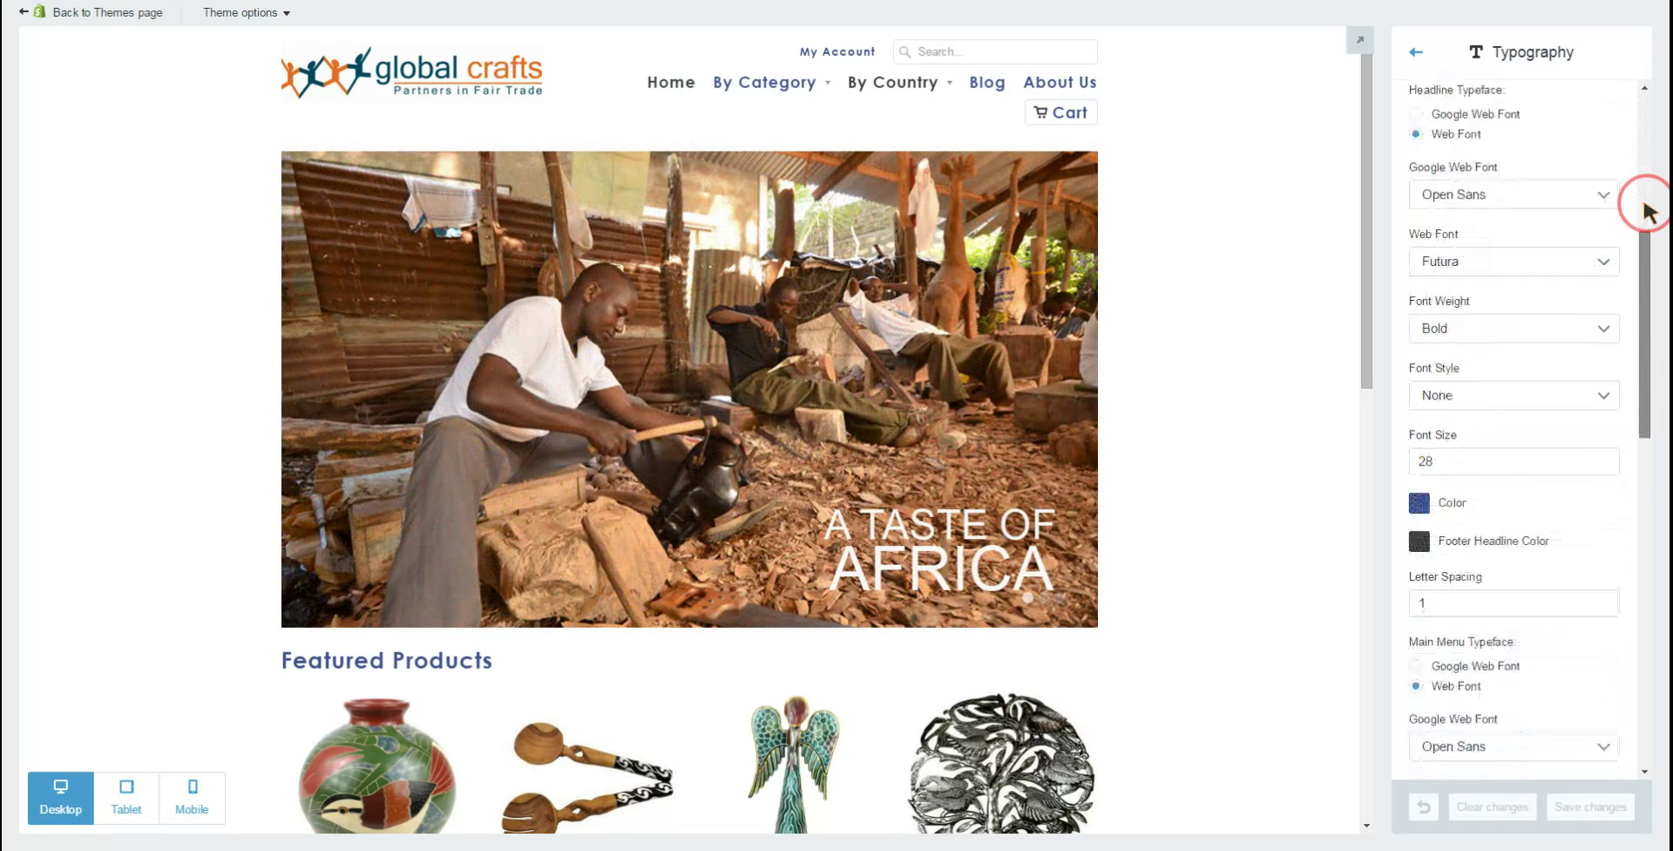
scroll(1645, 210, down, 5)
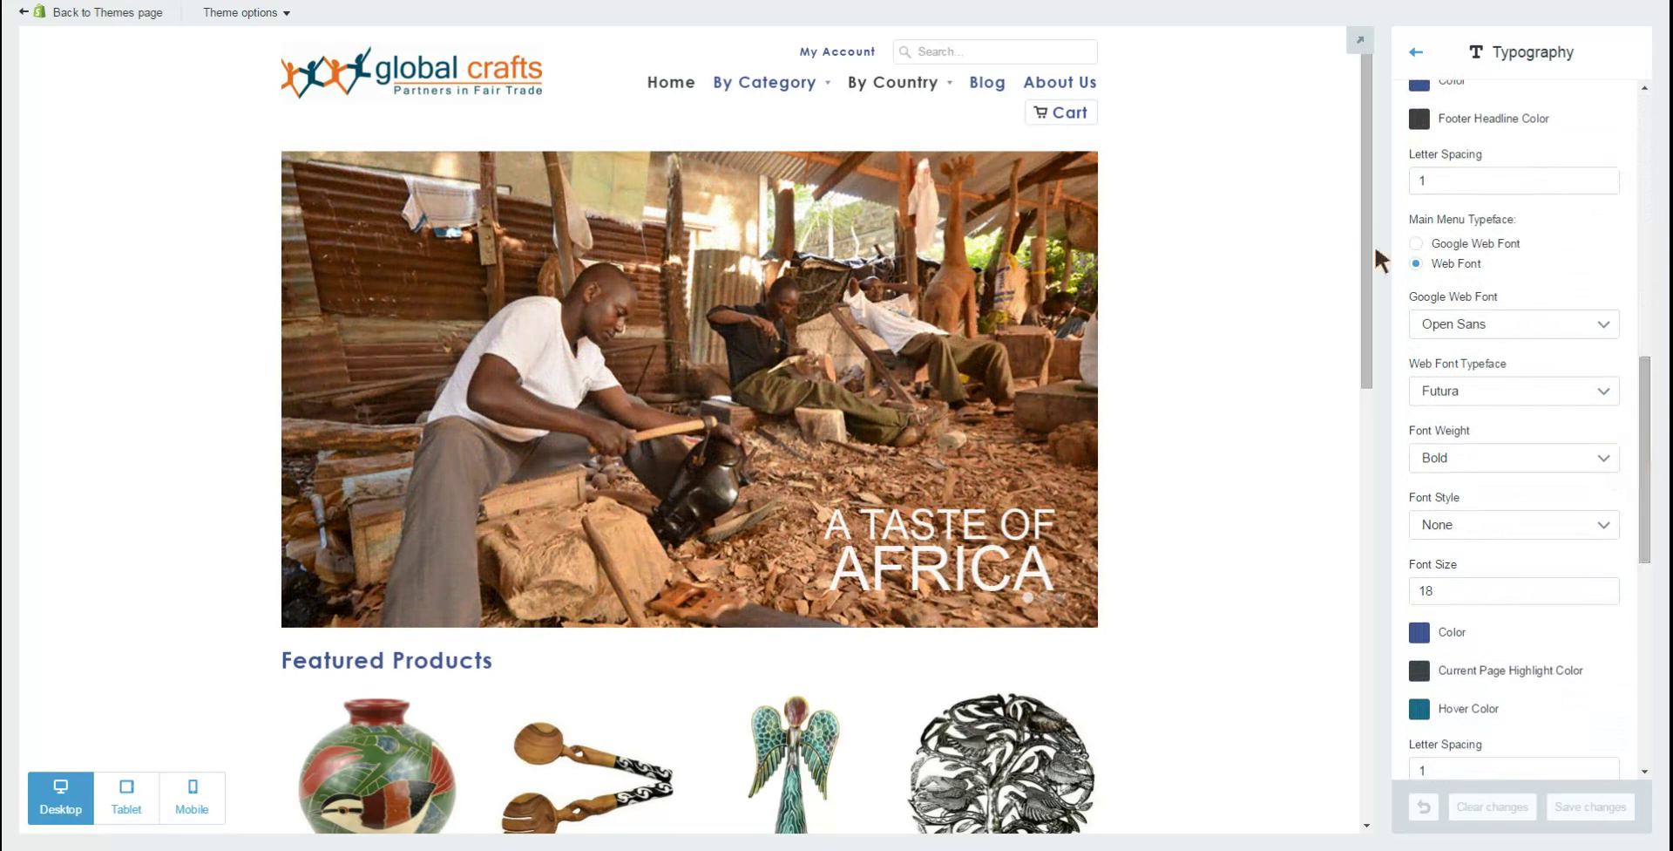
click(1443, 590)
text(2)
click(1496, 521)
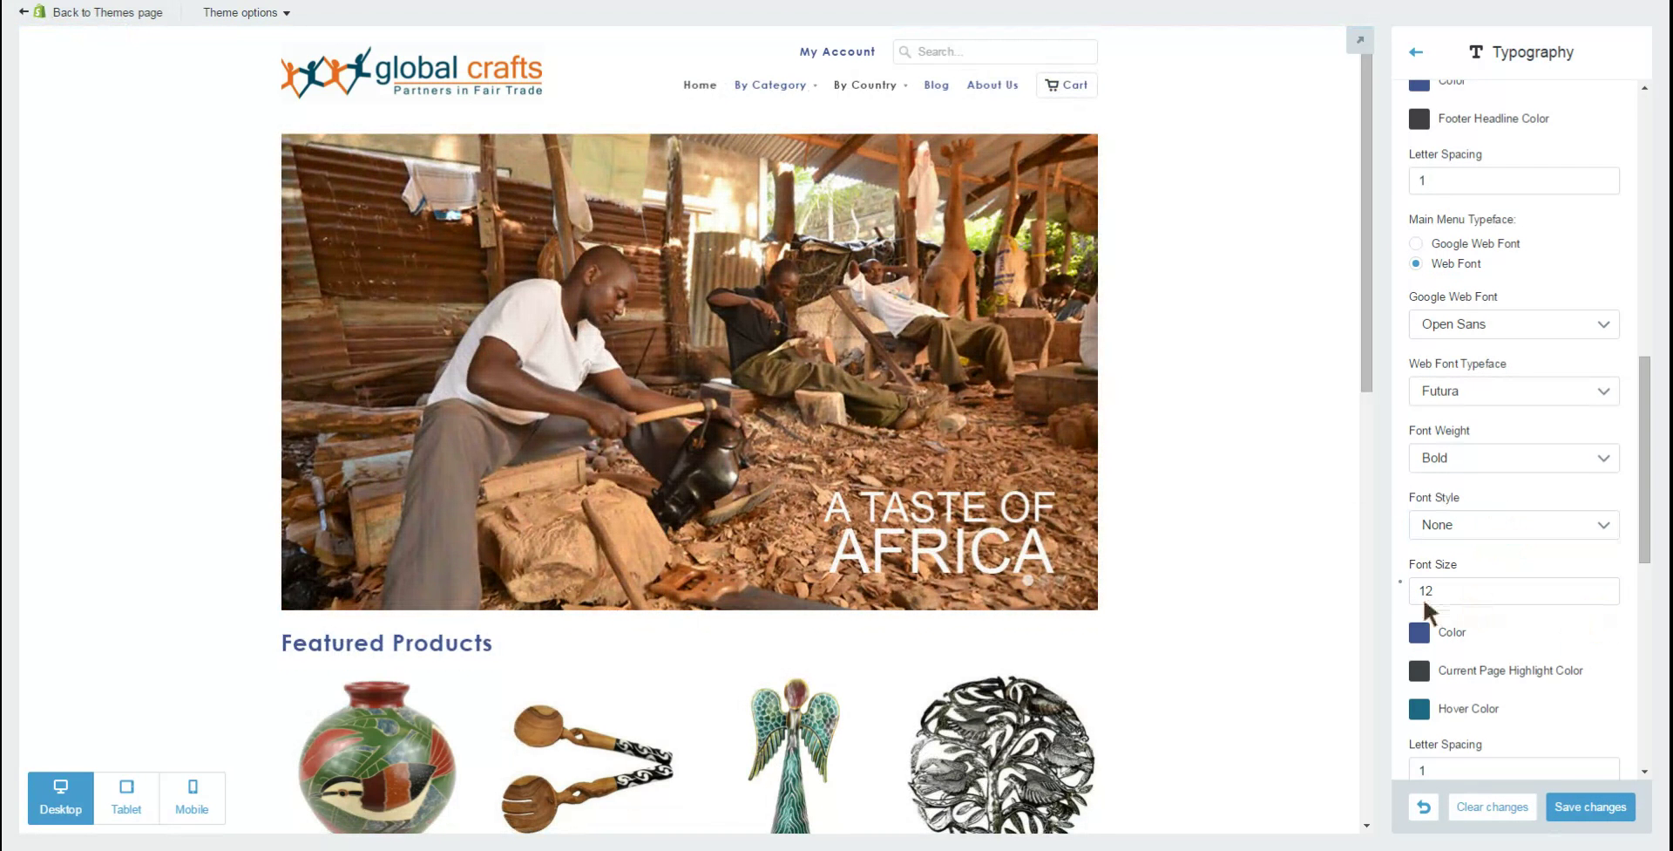
Step: Set the Main Menu font size to 16 and save the theme changes
click(1431, 592)
click(1471, 549)
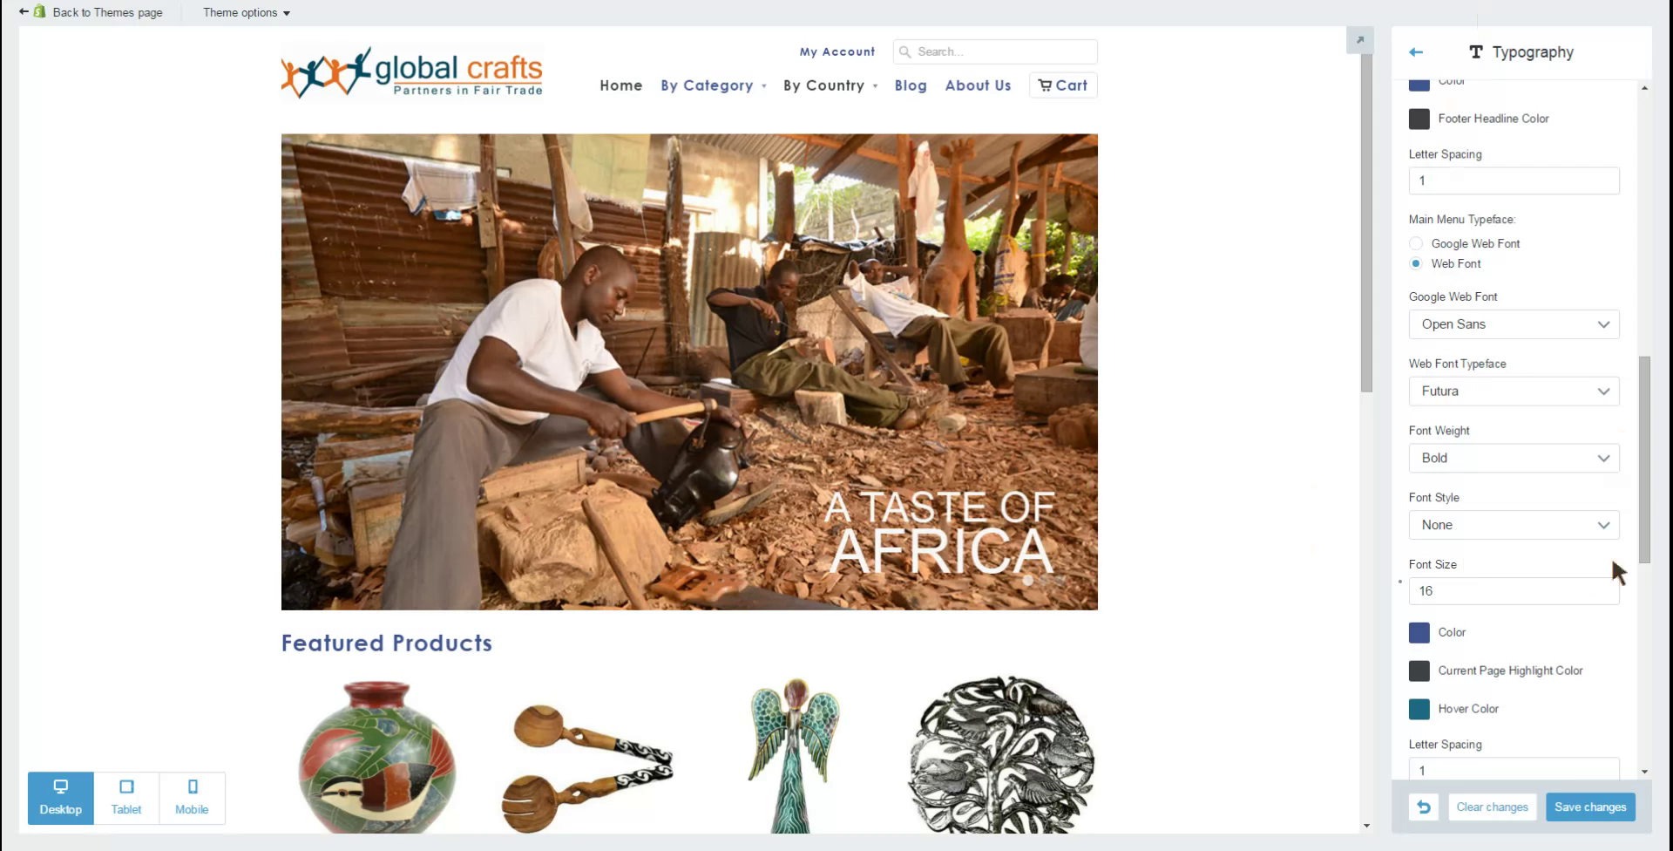
click(1585, 808)
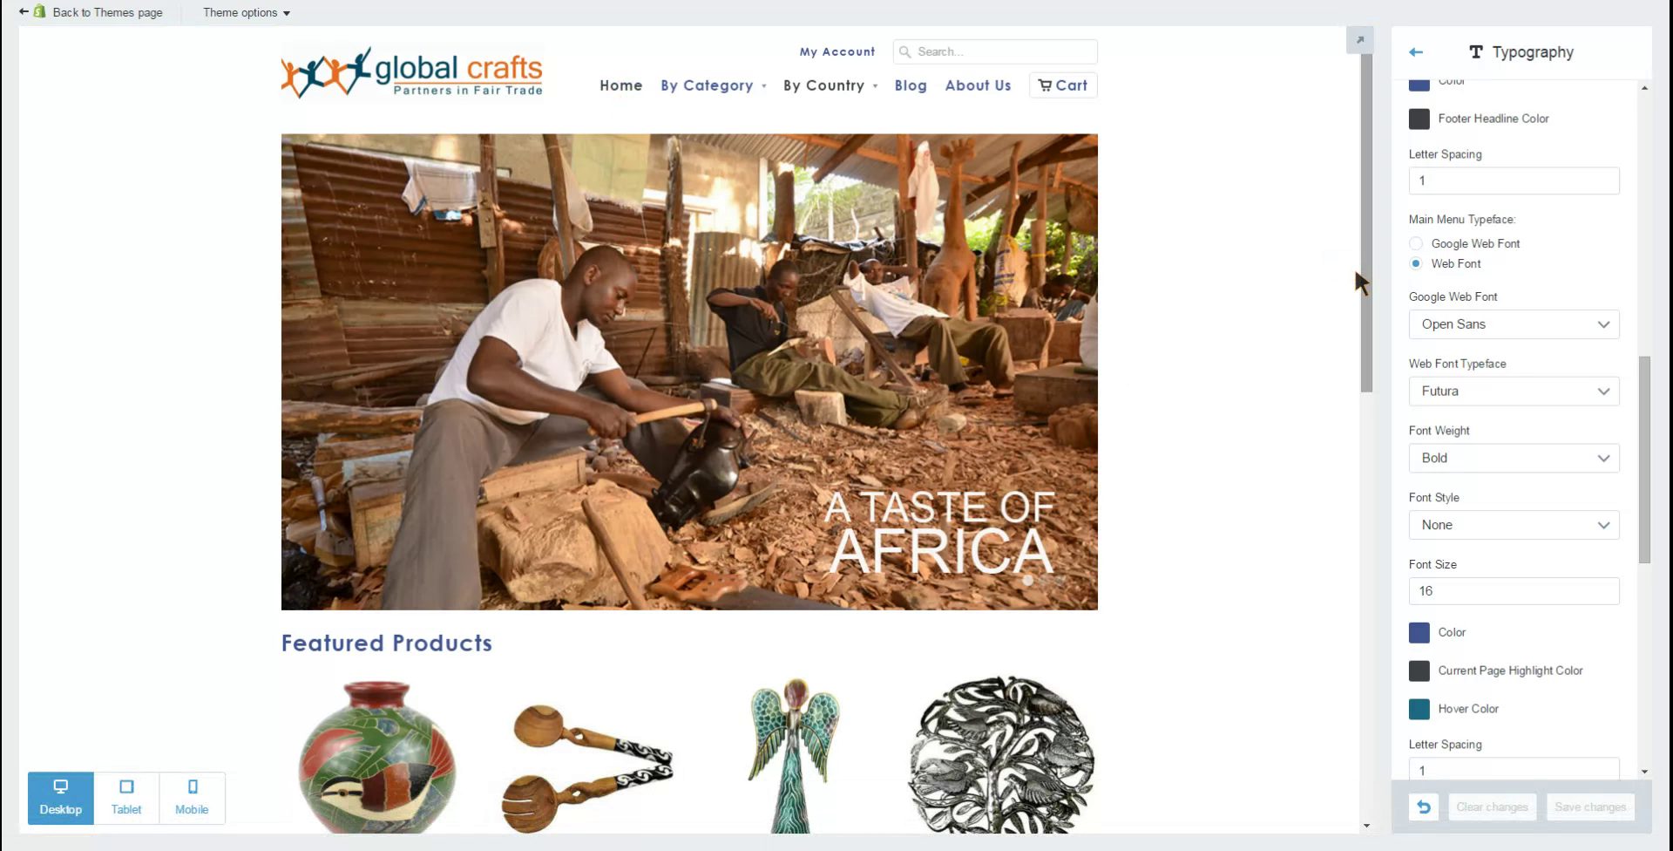
mouse_move(1354, 269)
mouse_down()
mouse_move(1357, 309)
mouse_move(1325, 205)
mouse_up()
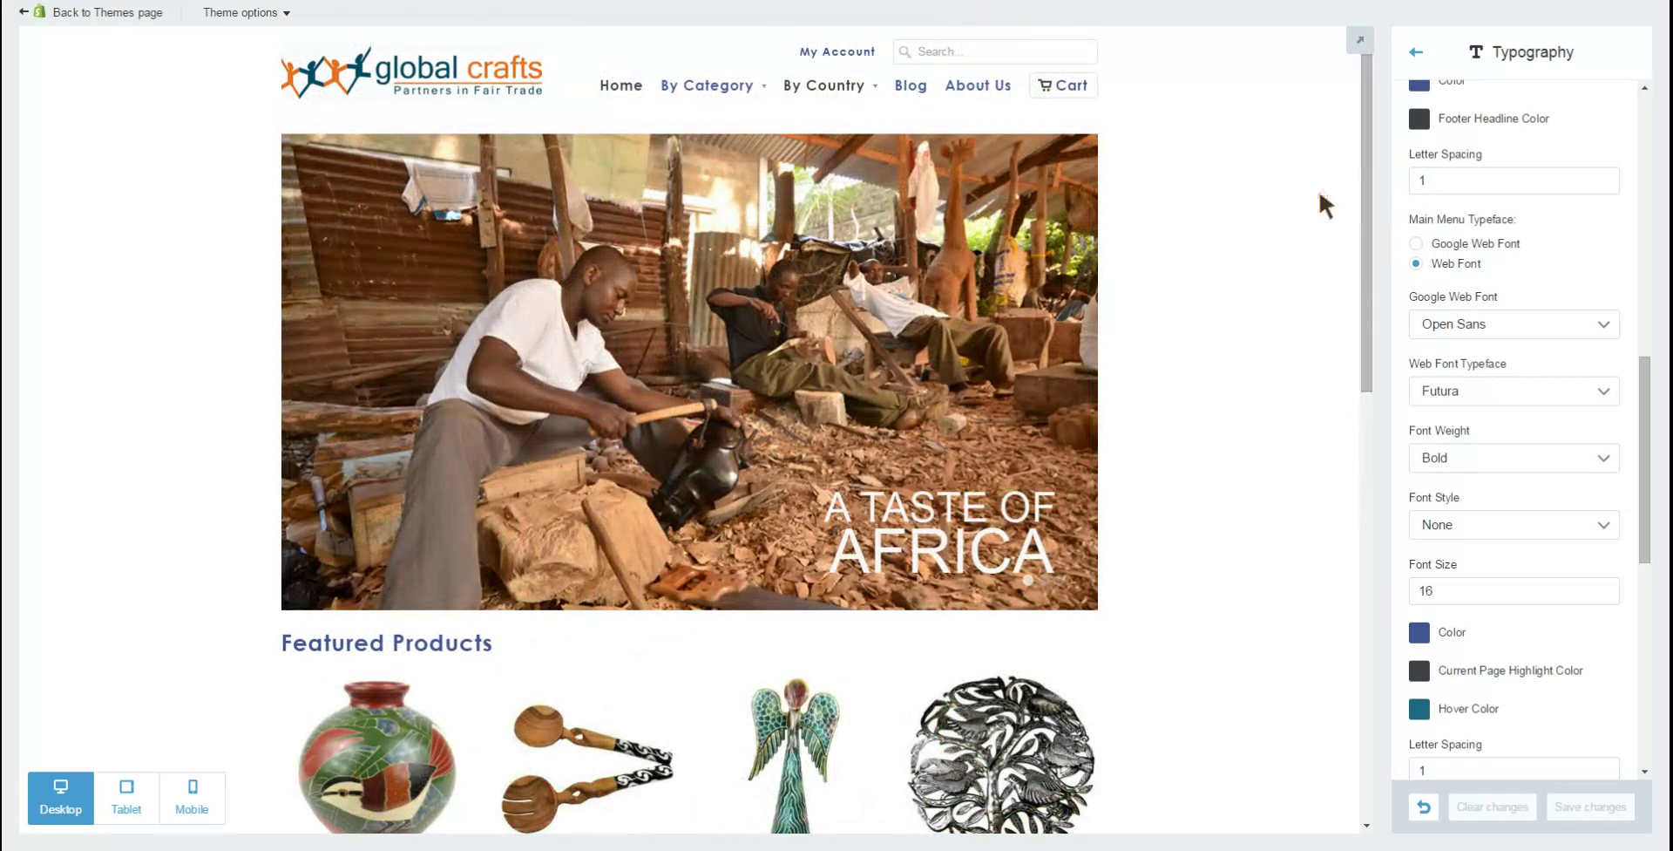
Step: Look over the Featured Products in the home page preview and open the theme's Home Page settings
drag(1367, 353, 1370, 366)
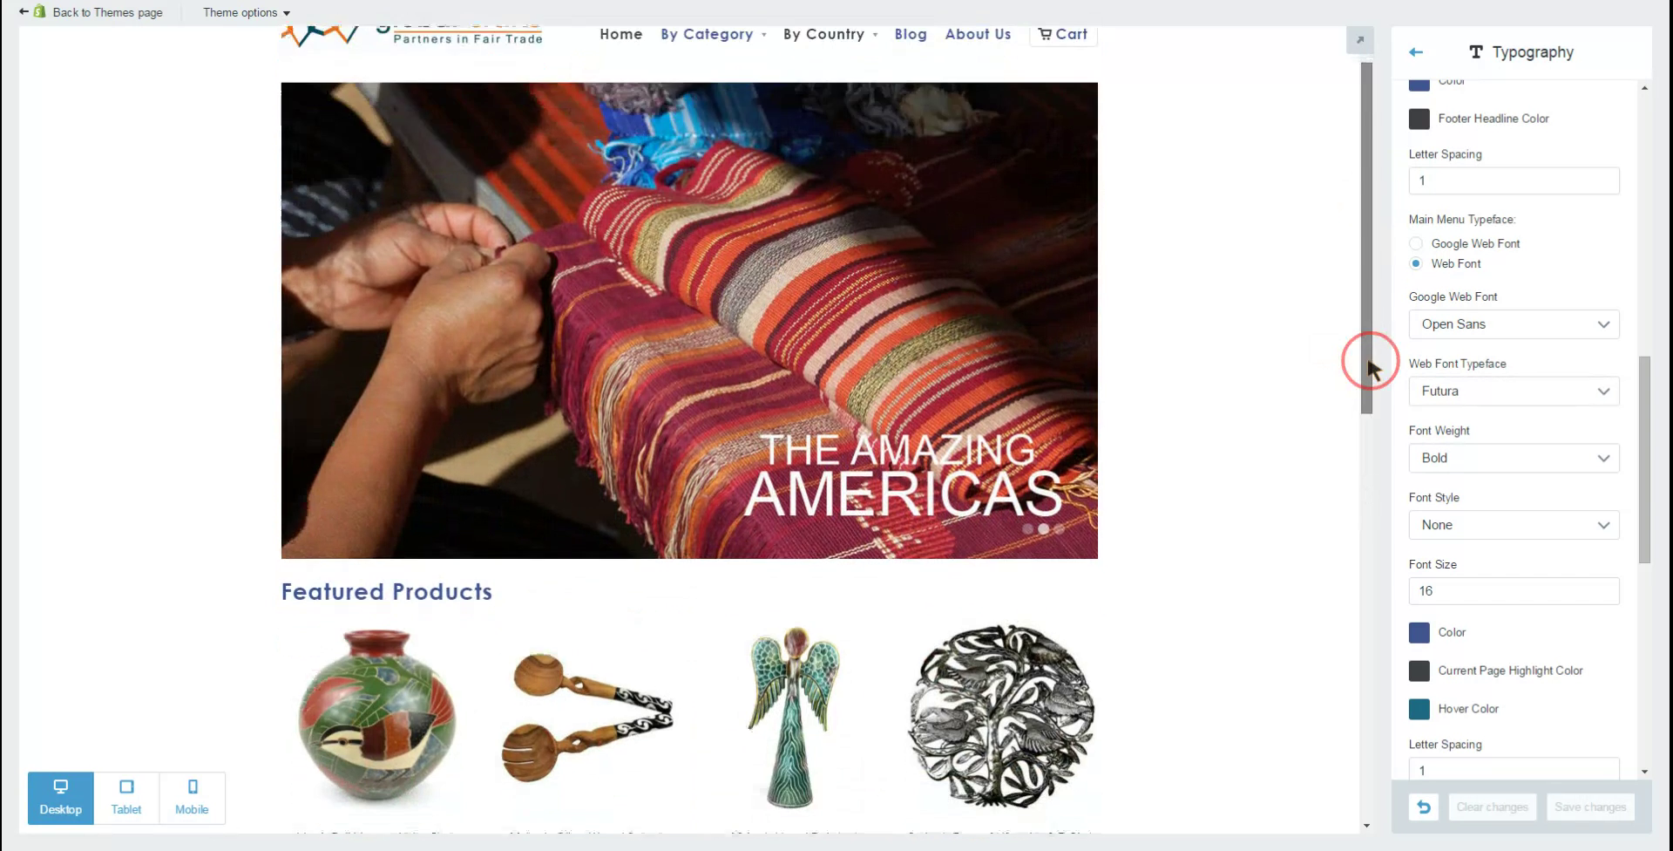
scroll(1369, 368, down, 5)
mouse_move(298, 230)
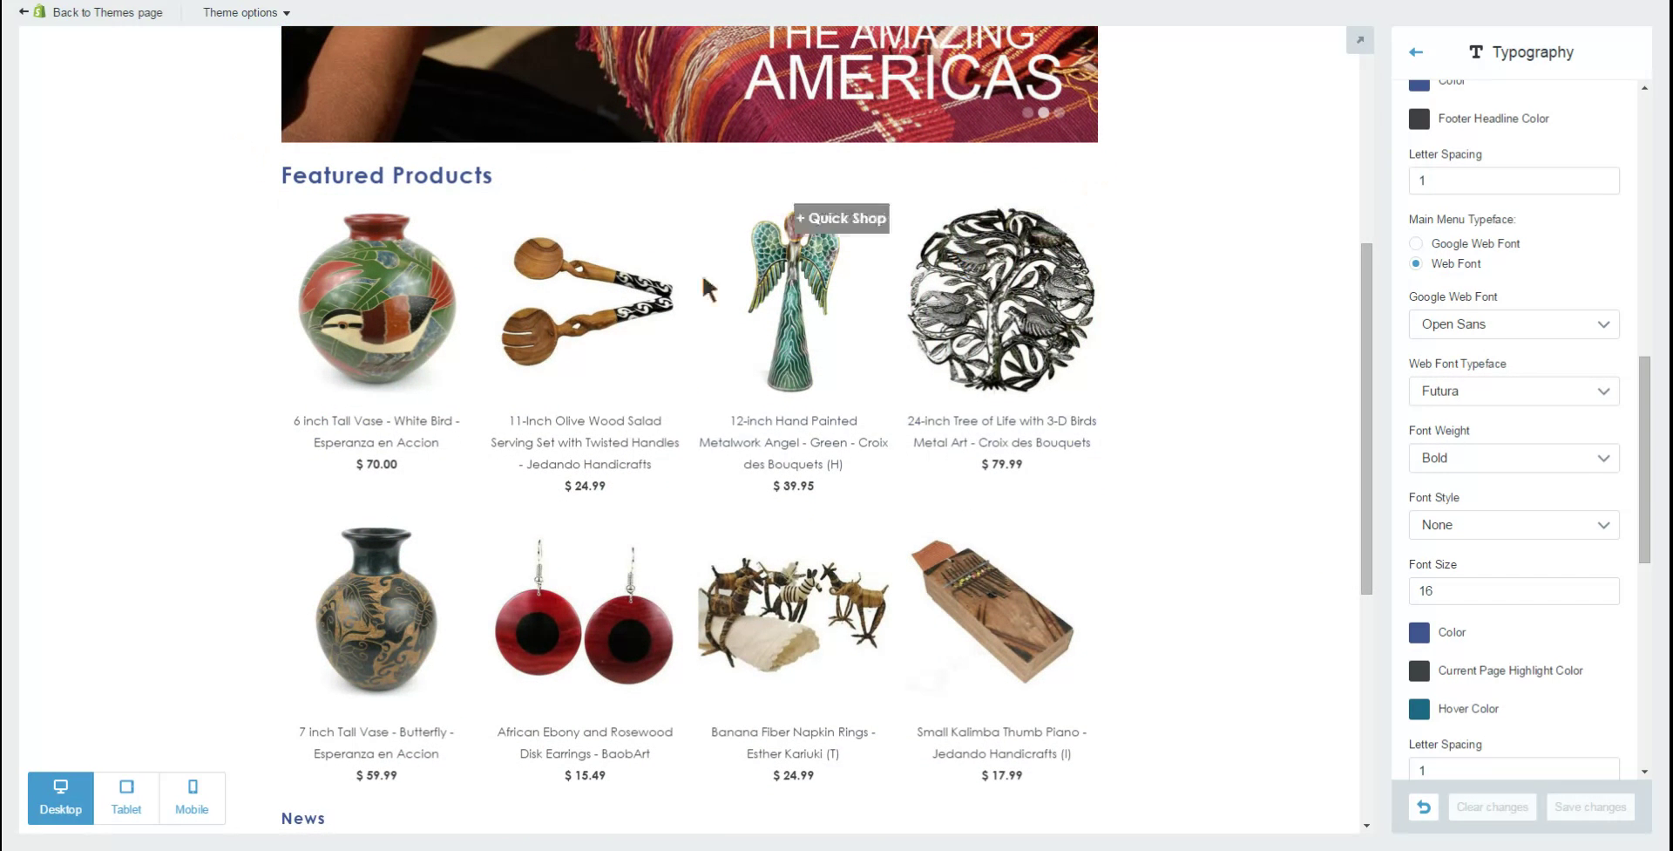
scroll(1534, 497, up, 10)
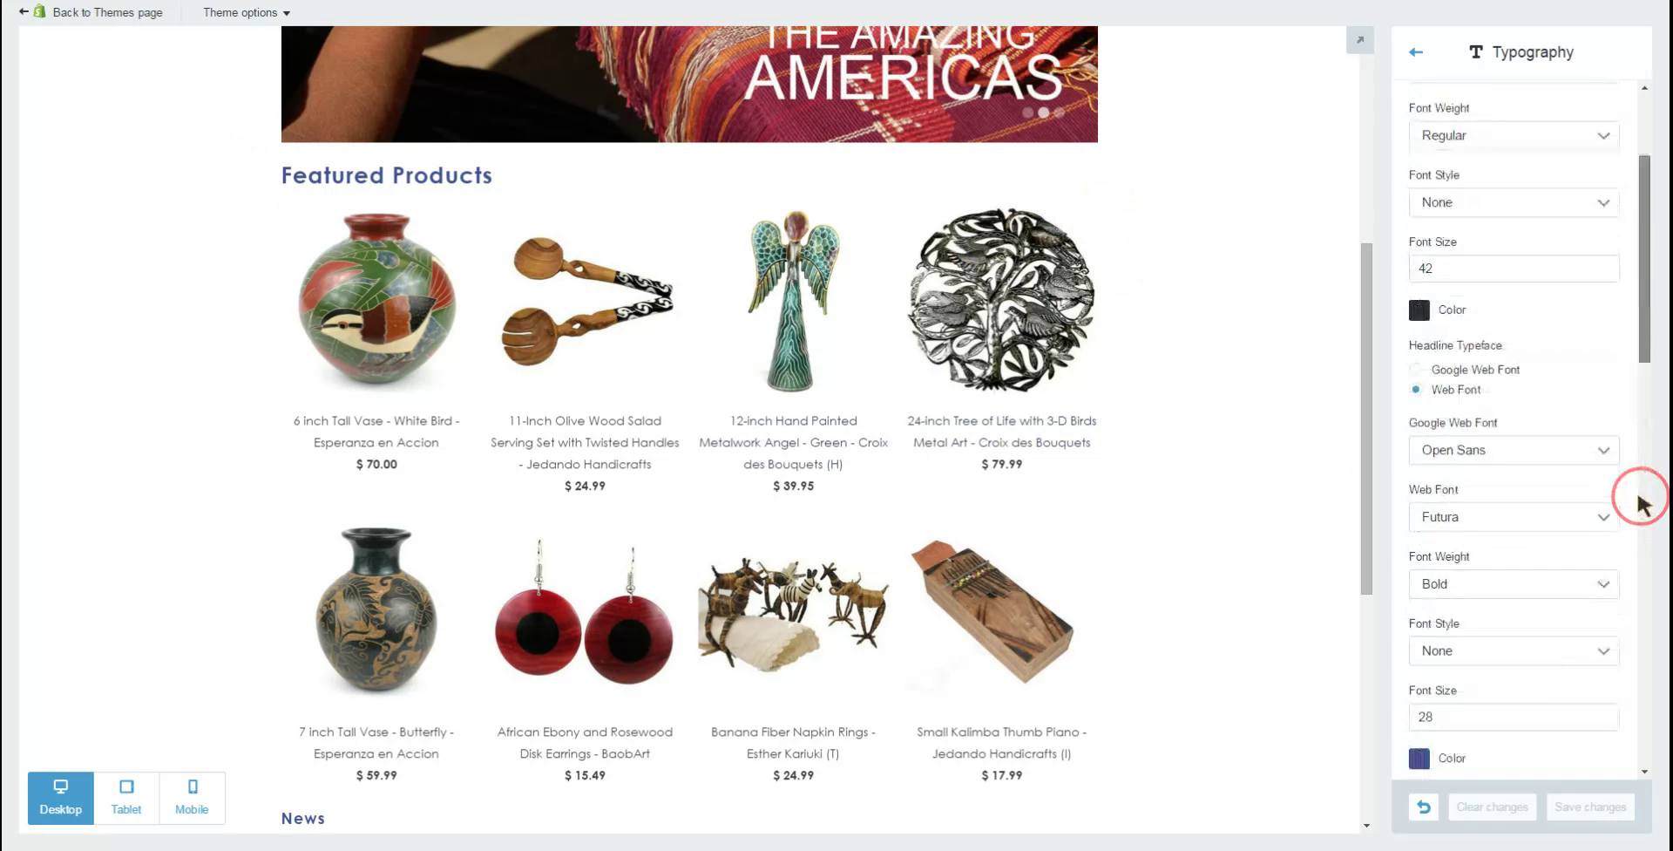
click(1416, 52)
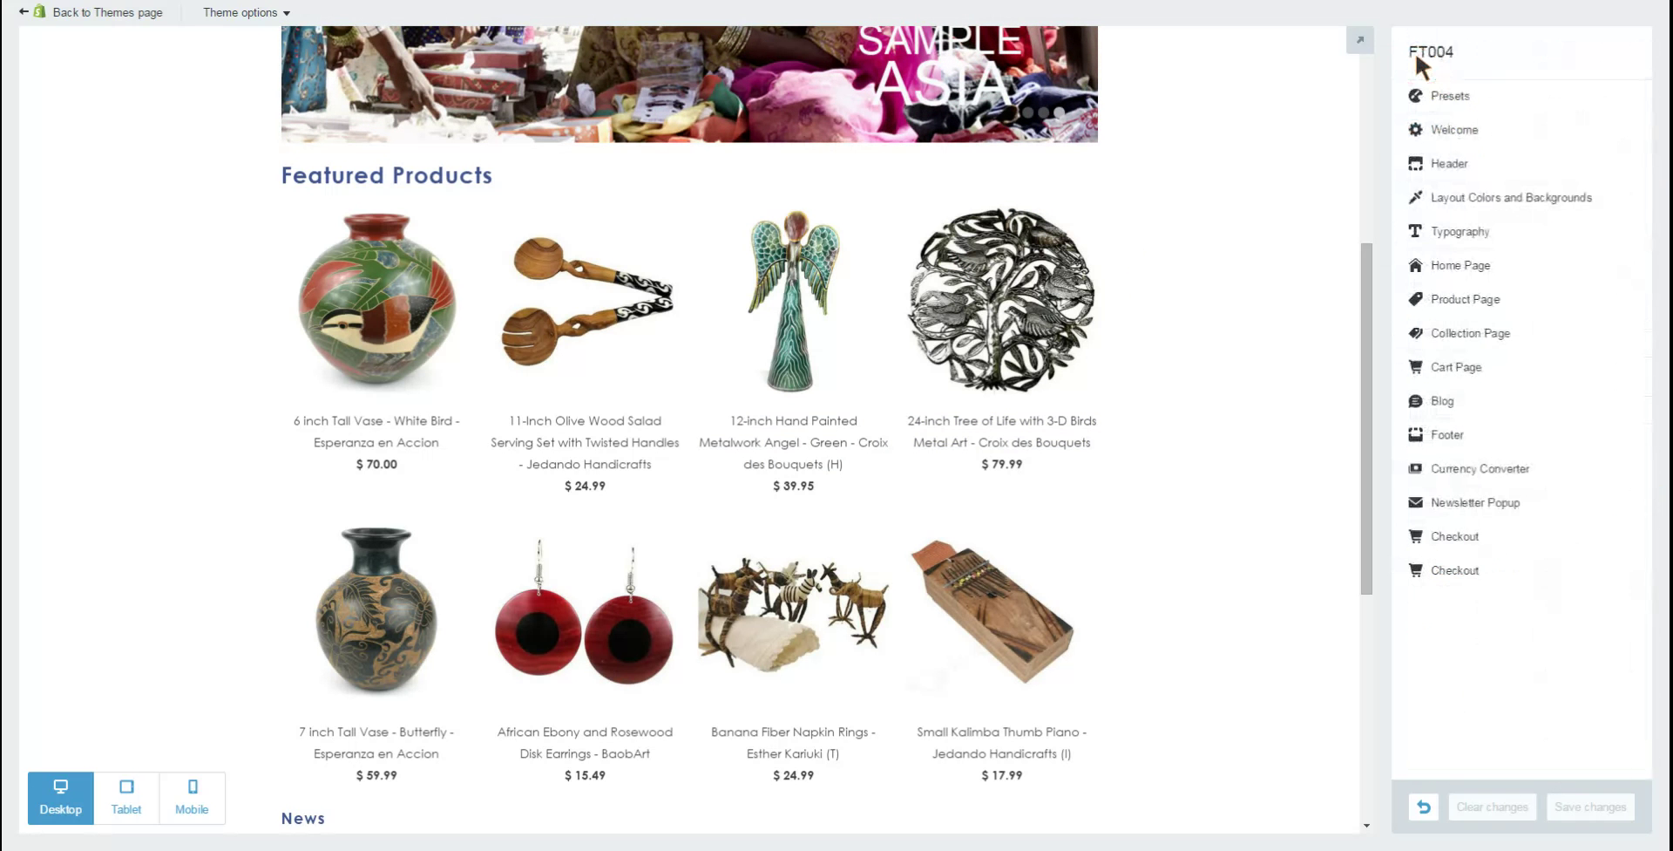
click(1443, 266)
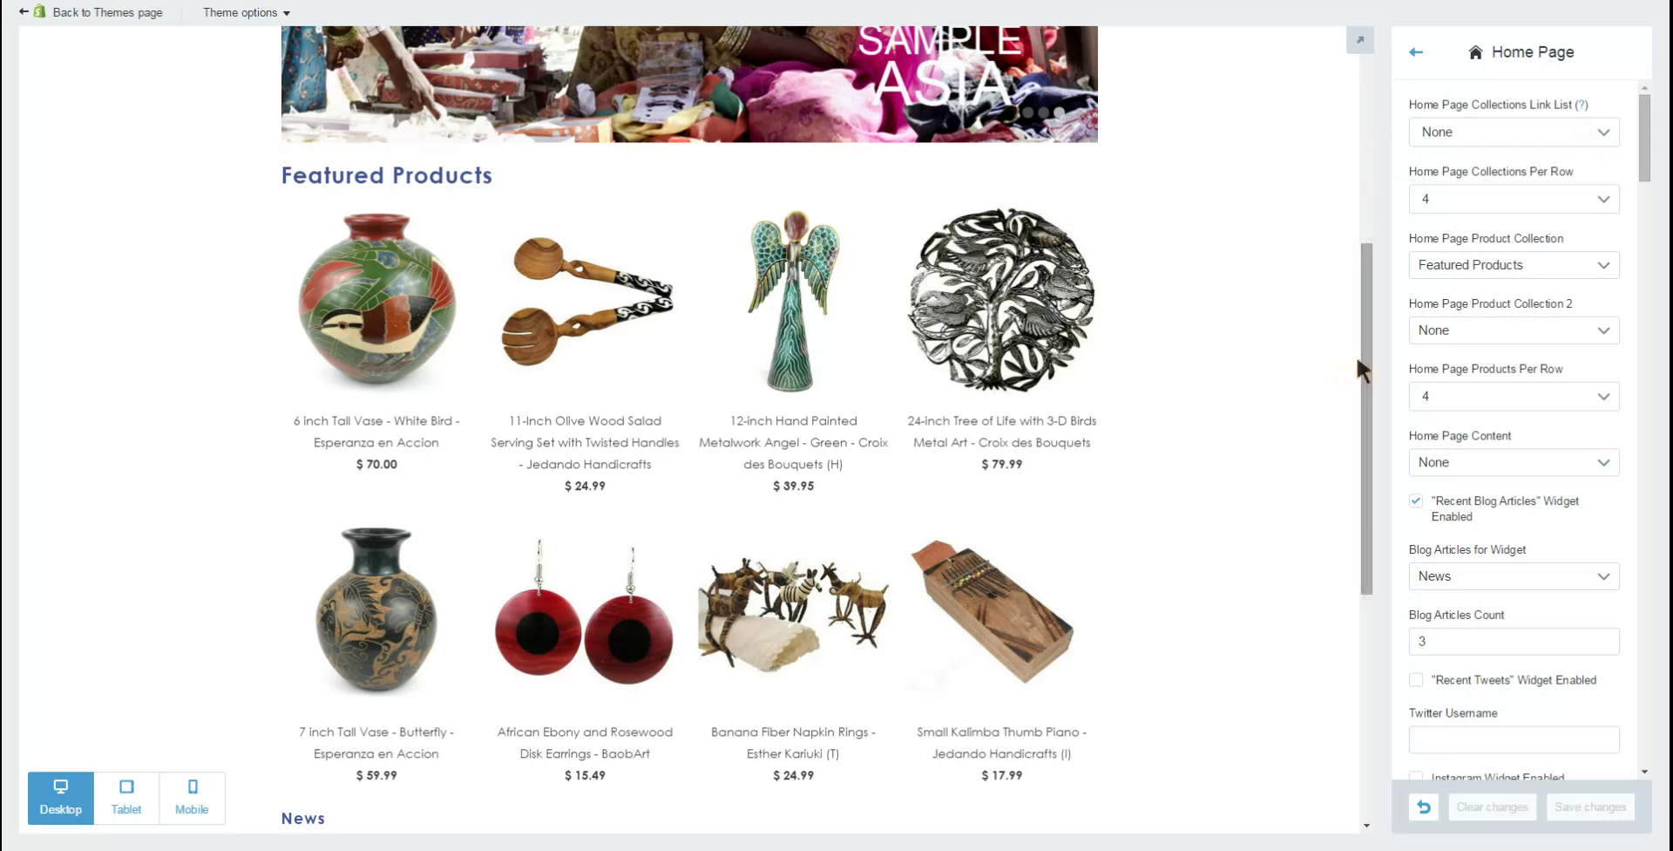
drag(1365, 354, 1378, 213)
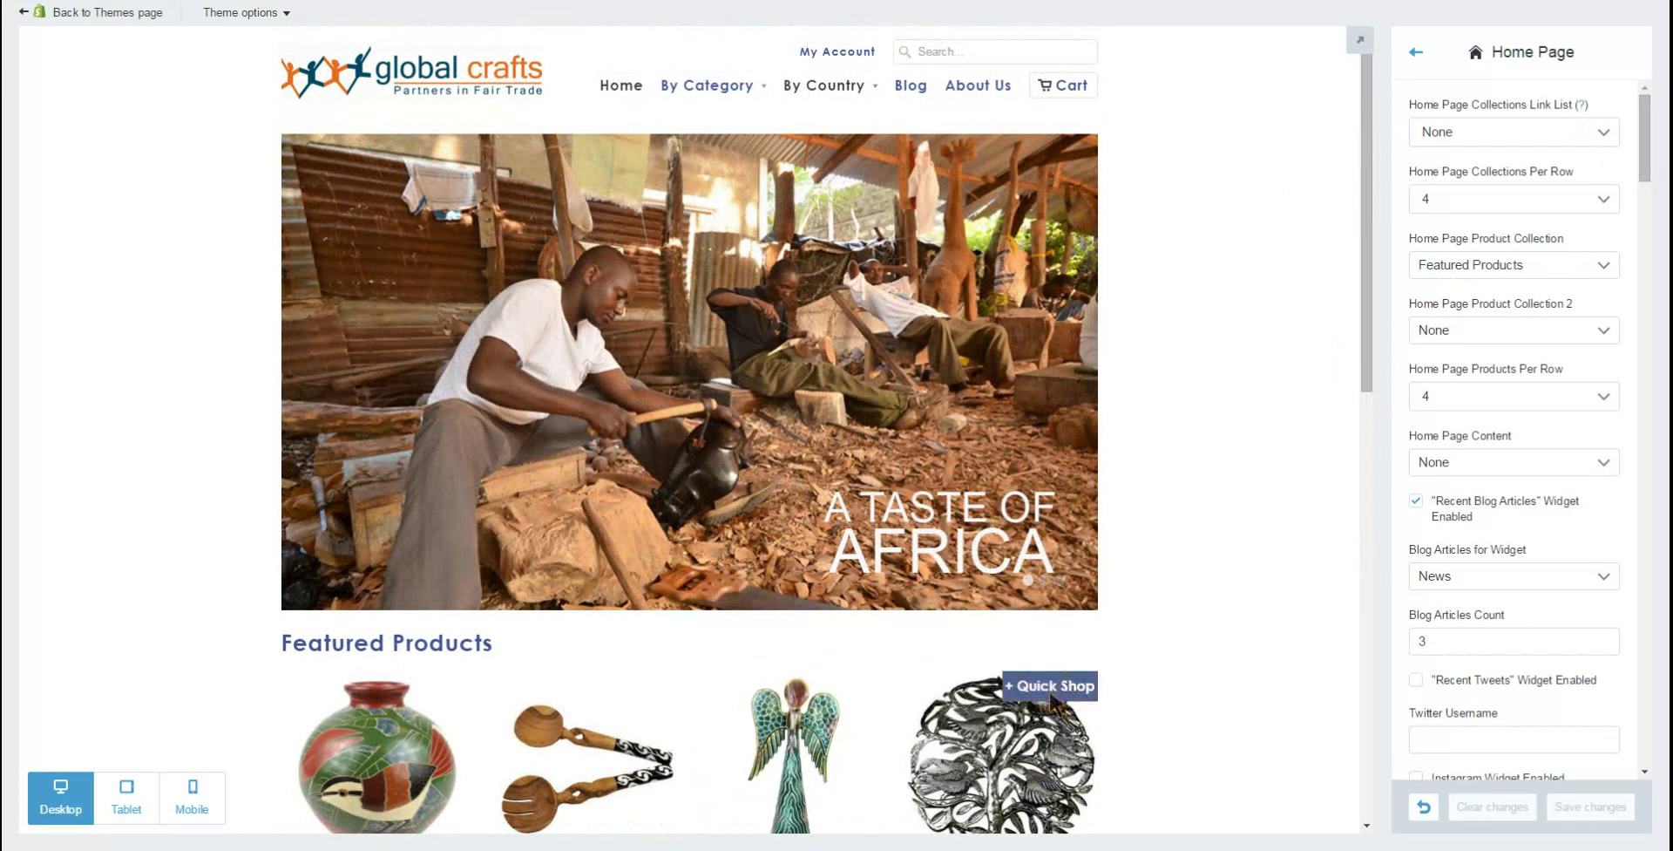
Step: Delete the Home link from the store's Main Menu link list and save the list
click(78, 13)
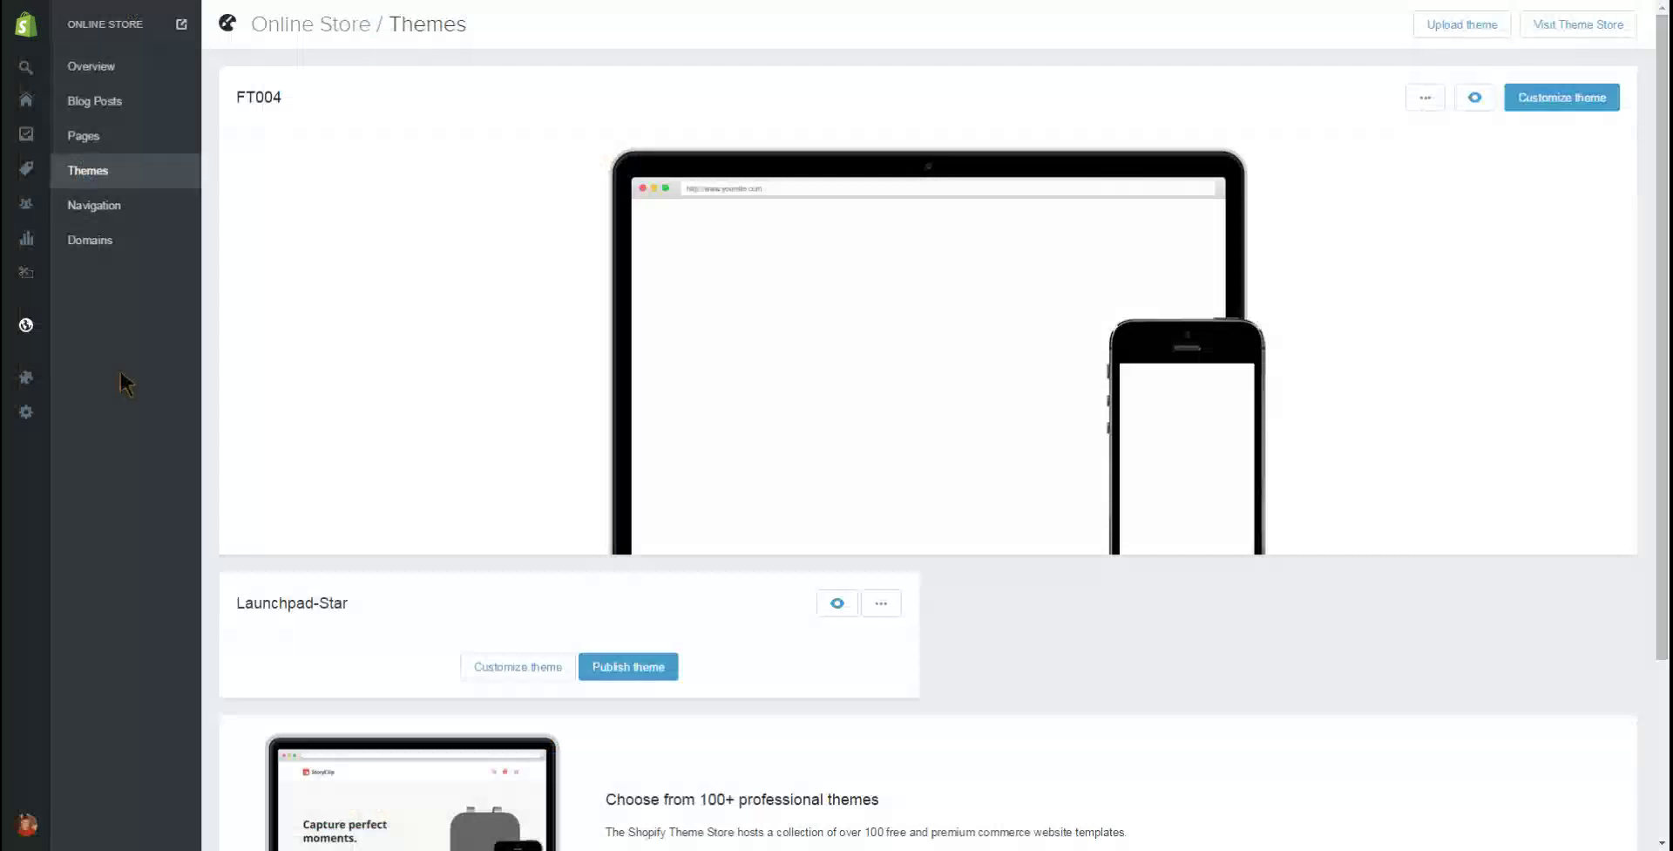
click(95, 205)
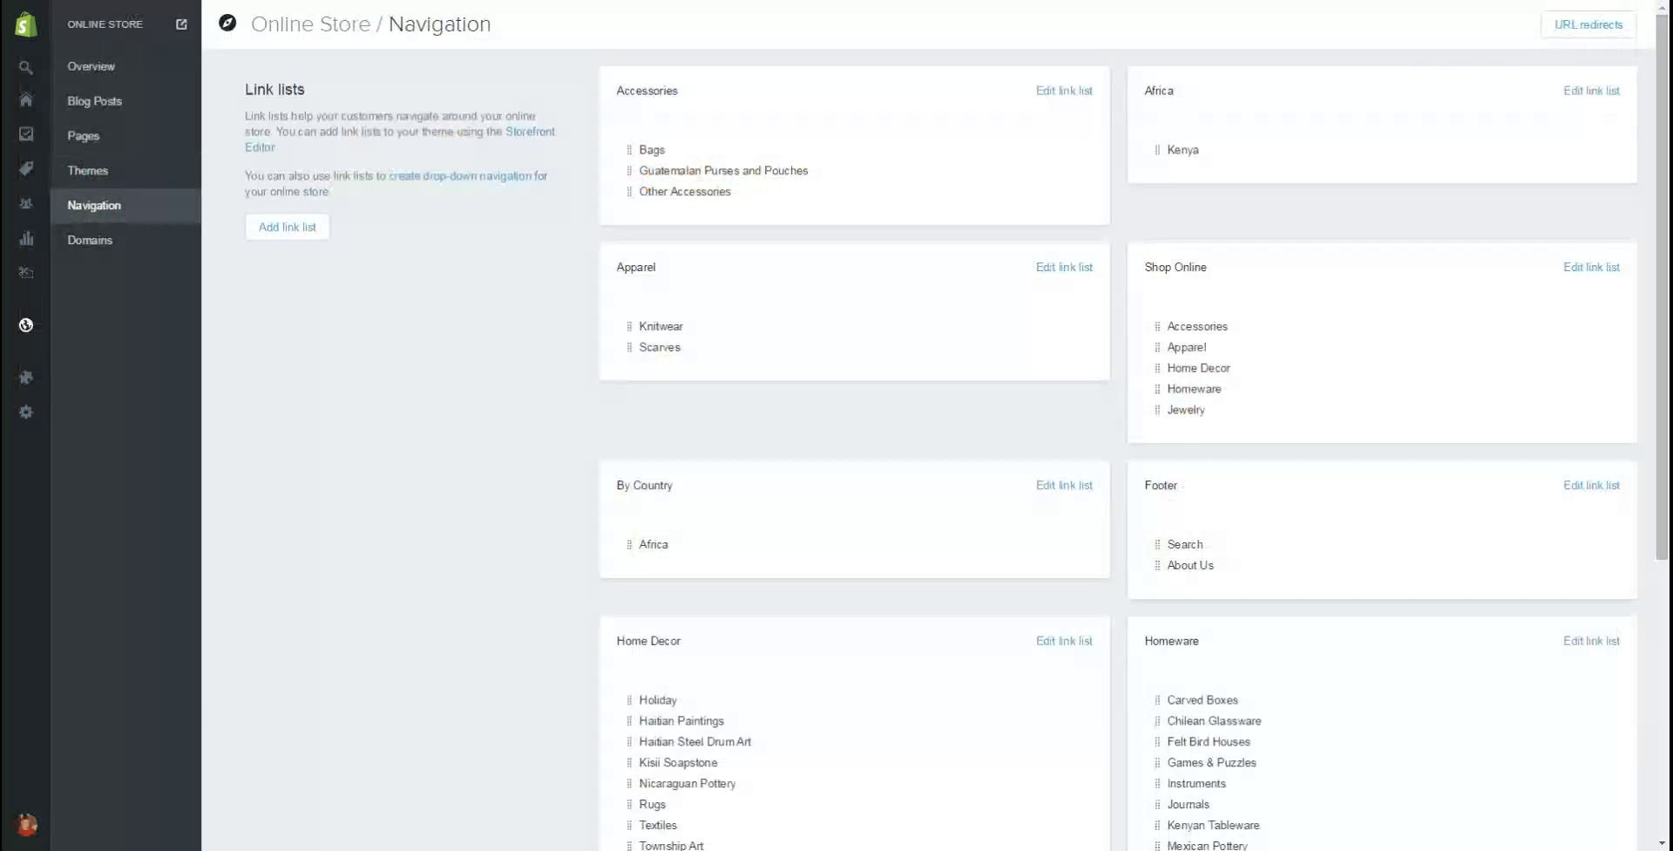
scroll(1115, 436, down, 5)
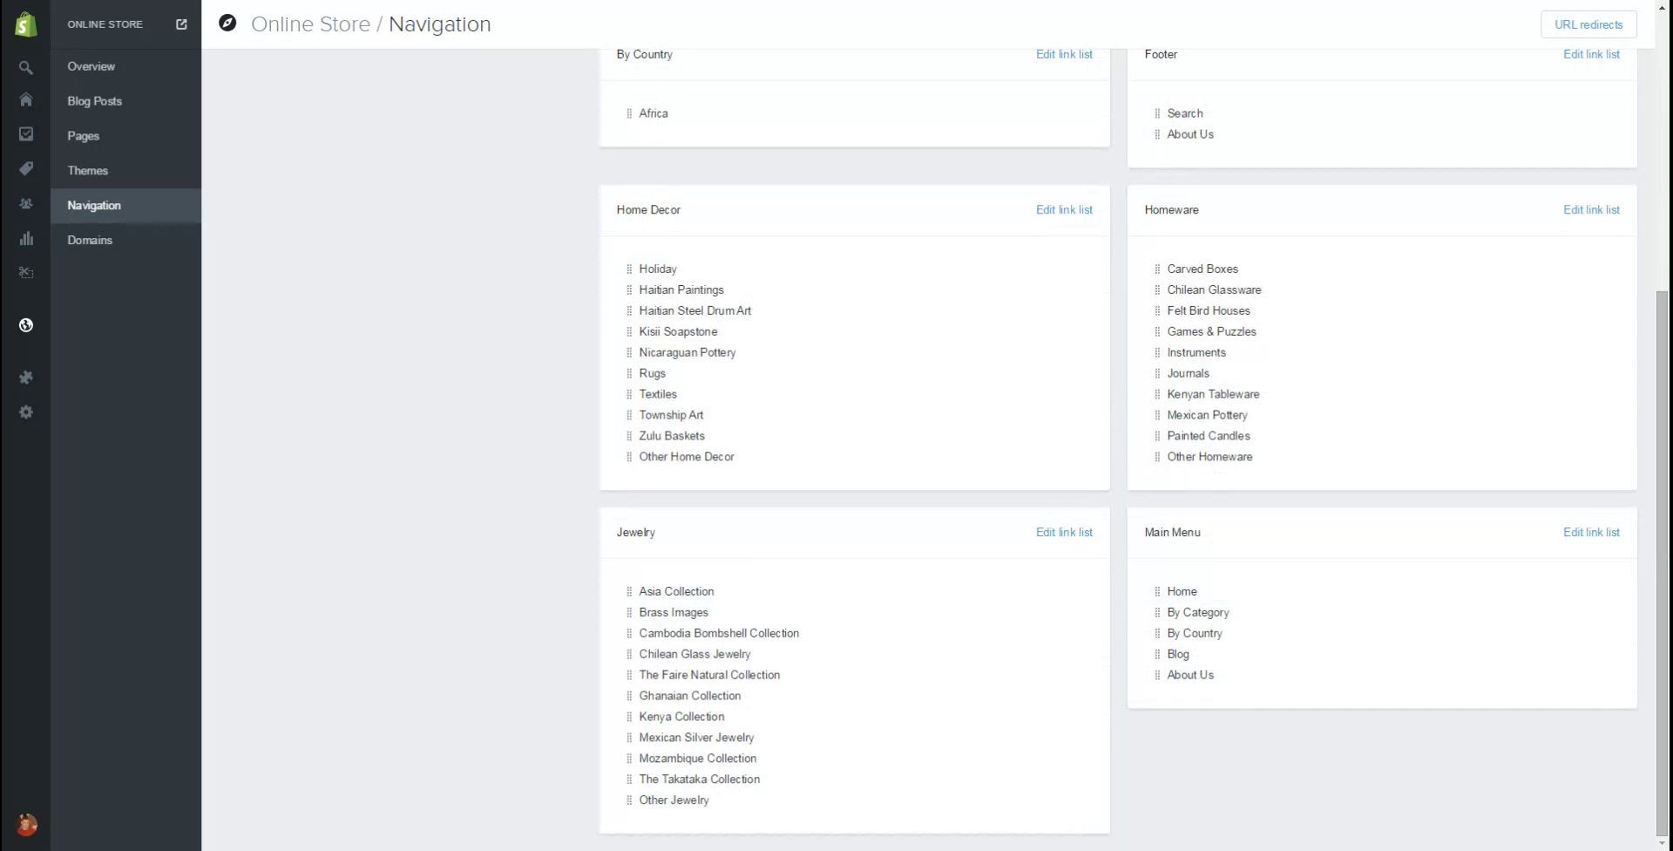
click(1592, 532)
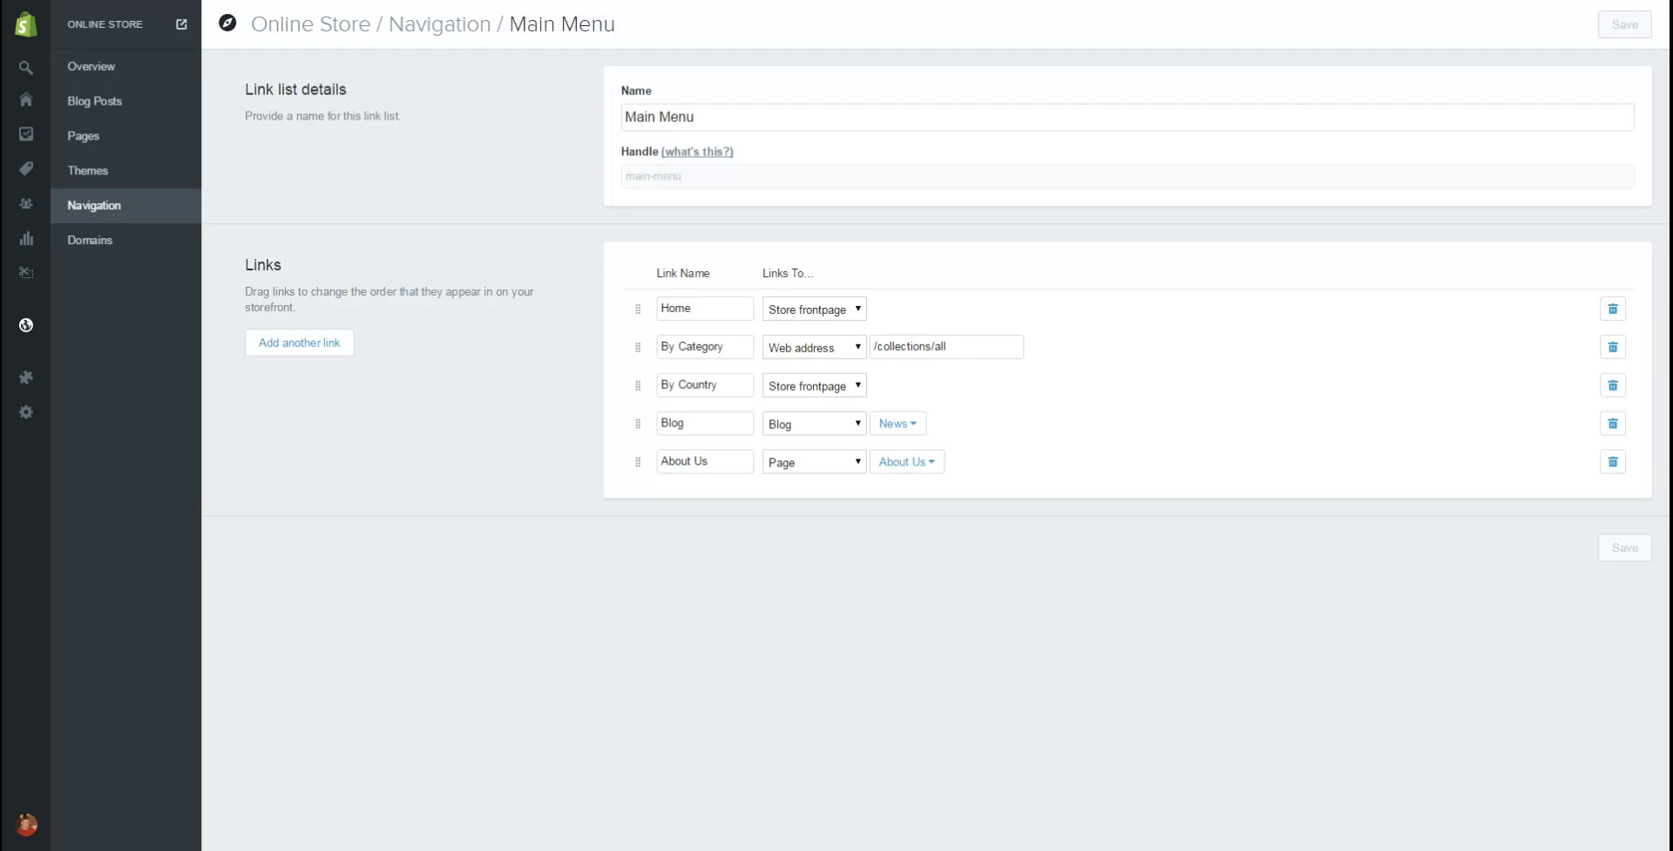
click(1614, 309)
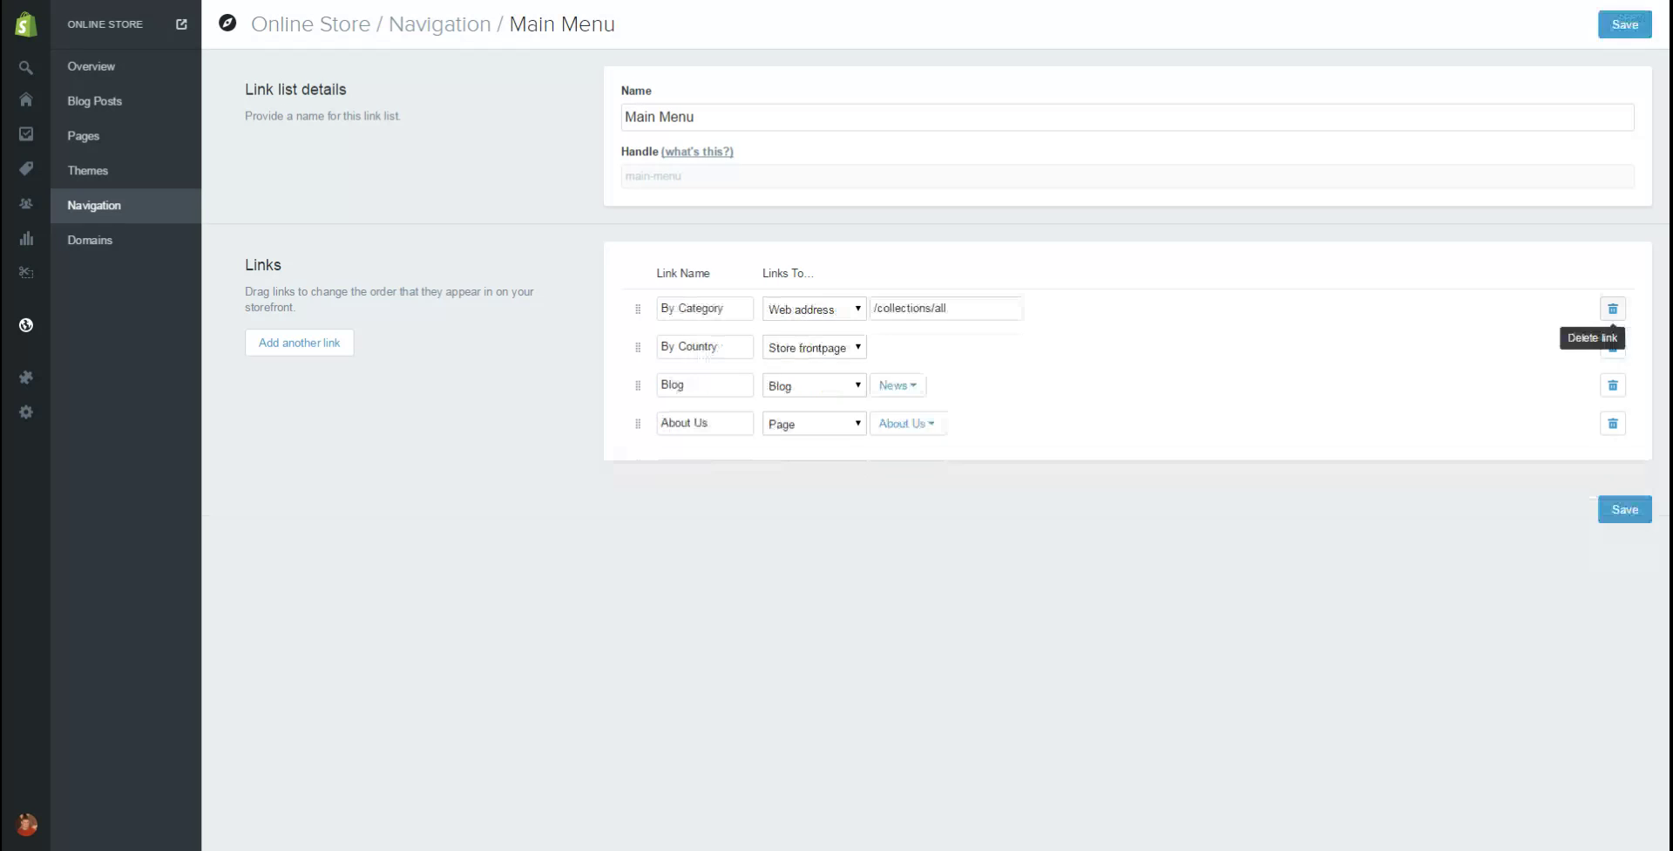
click(1625, 509)
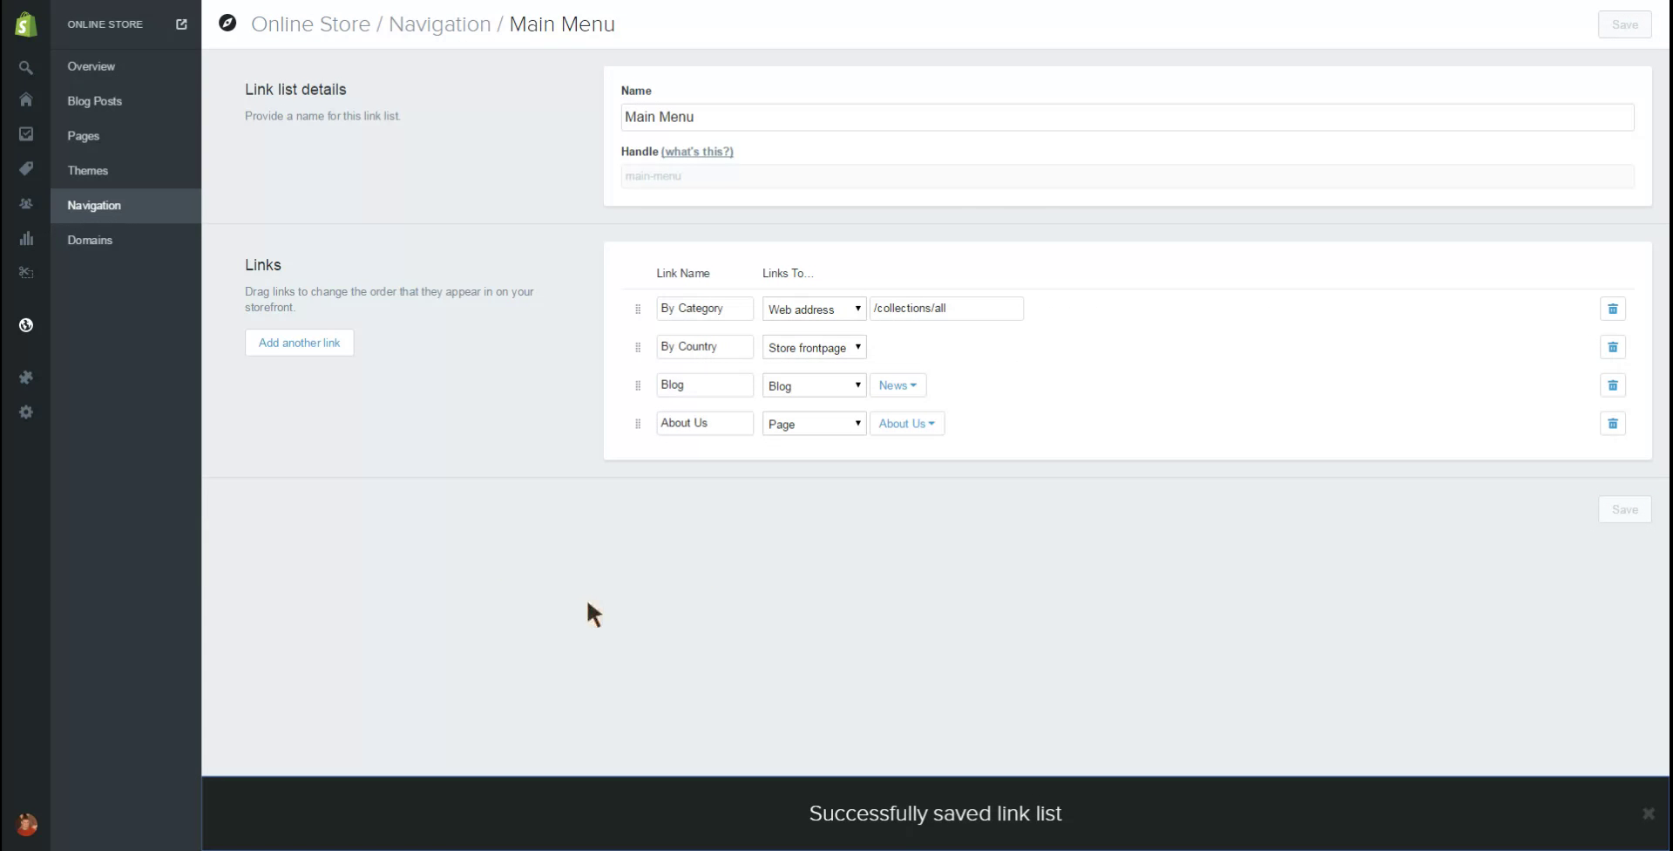
Step: Start a new navigation link list and name it Featured Collections
click(89, 206)
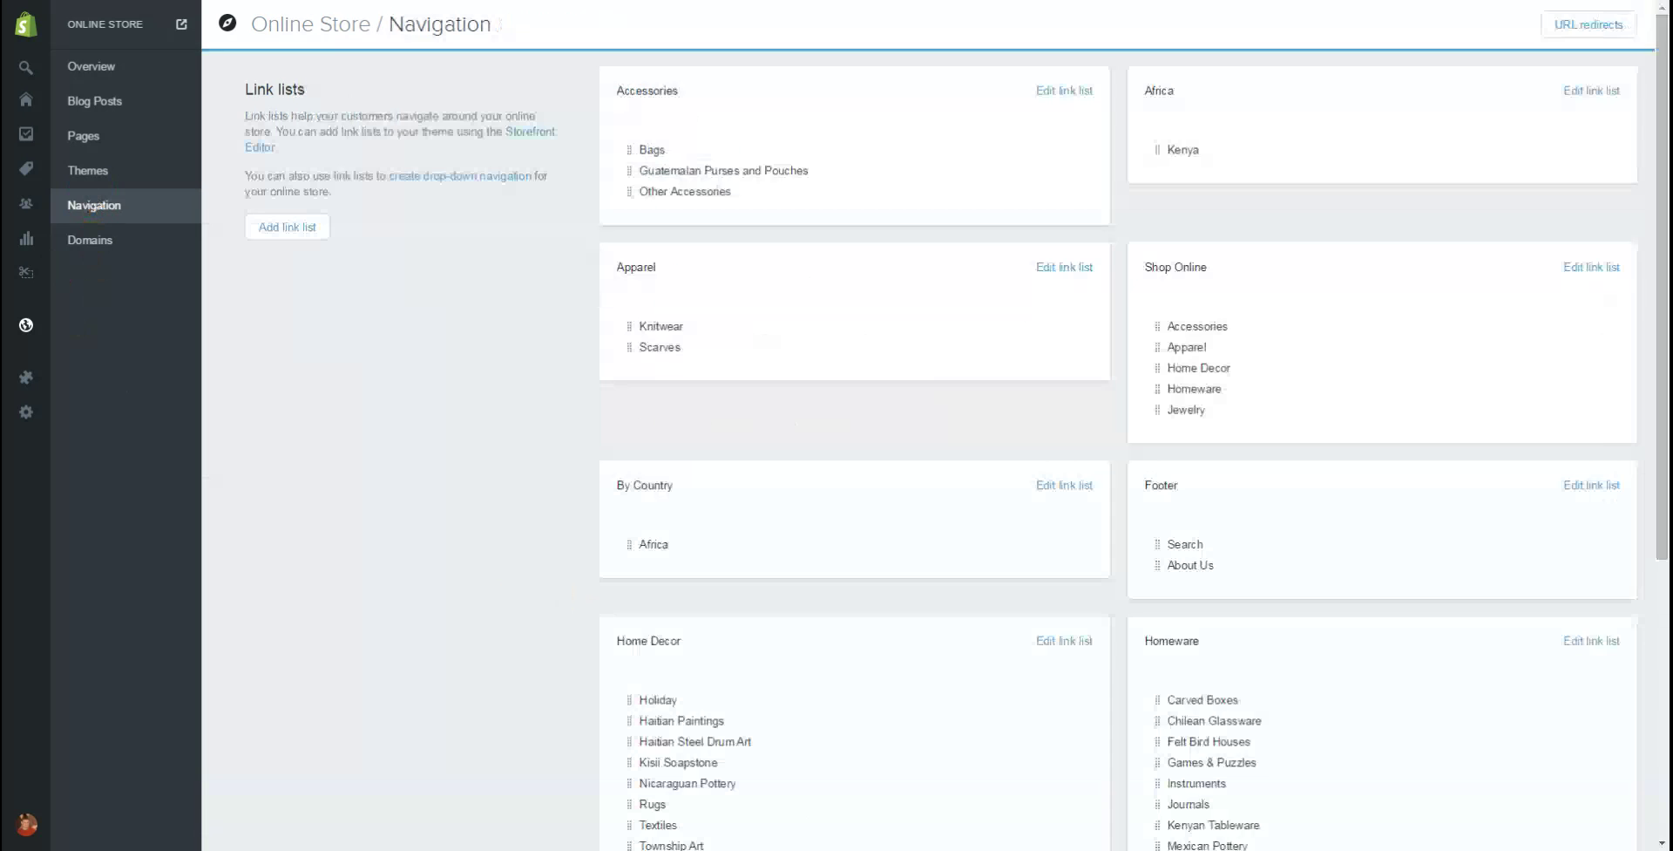
click(288, 226)
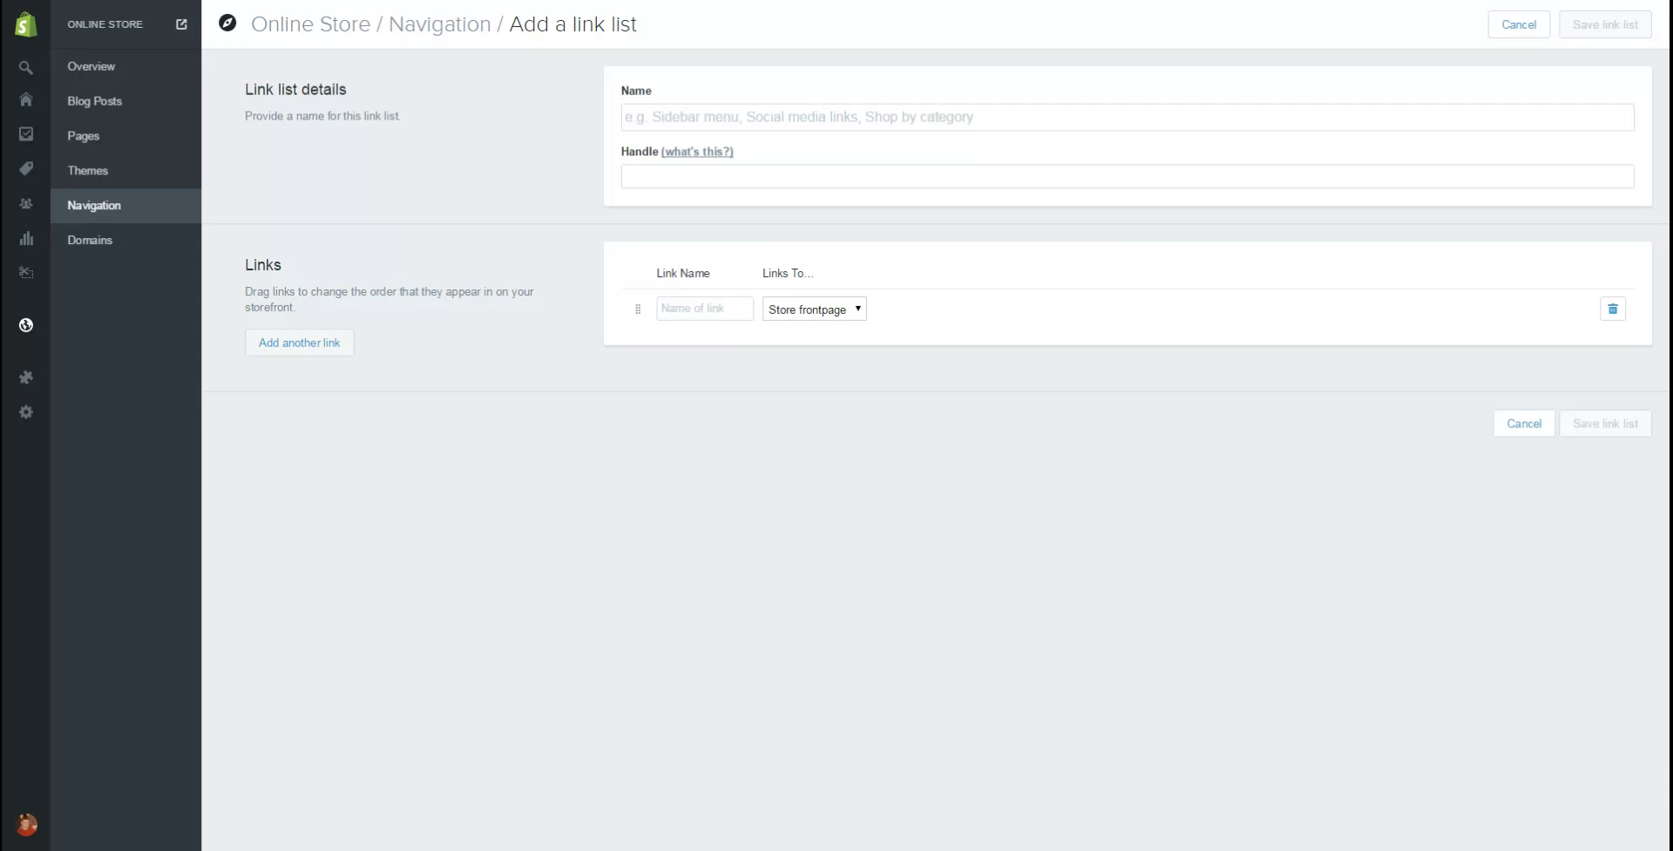
click(698, 117)
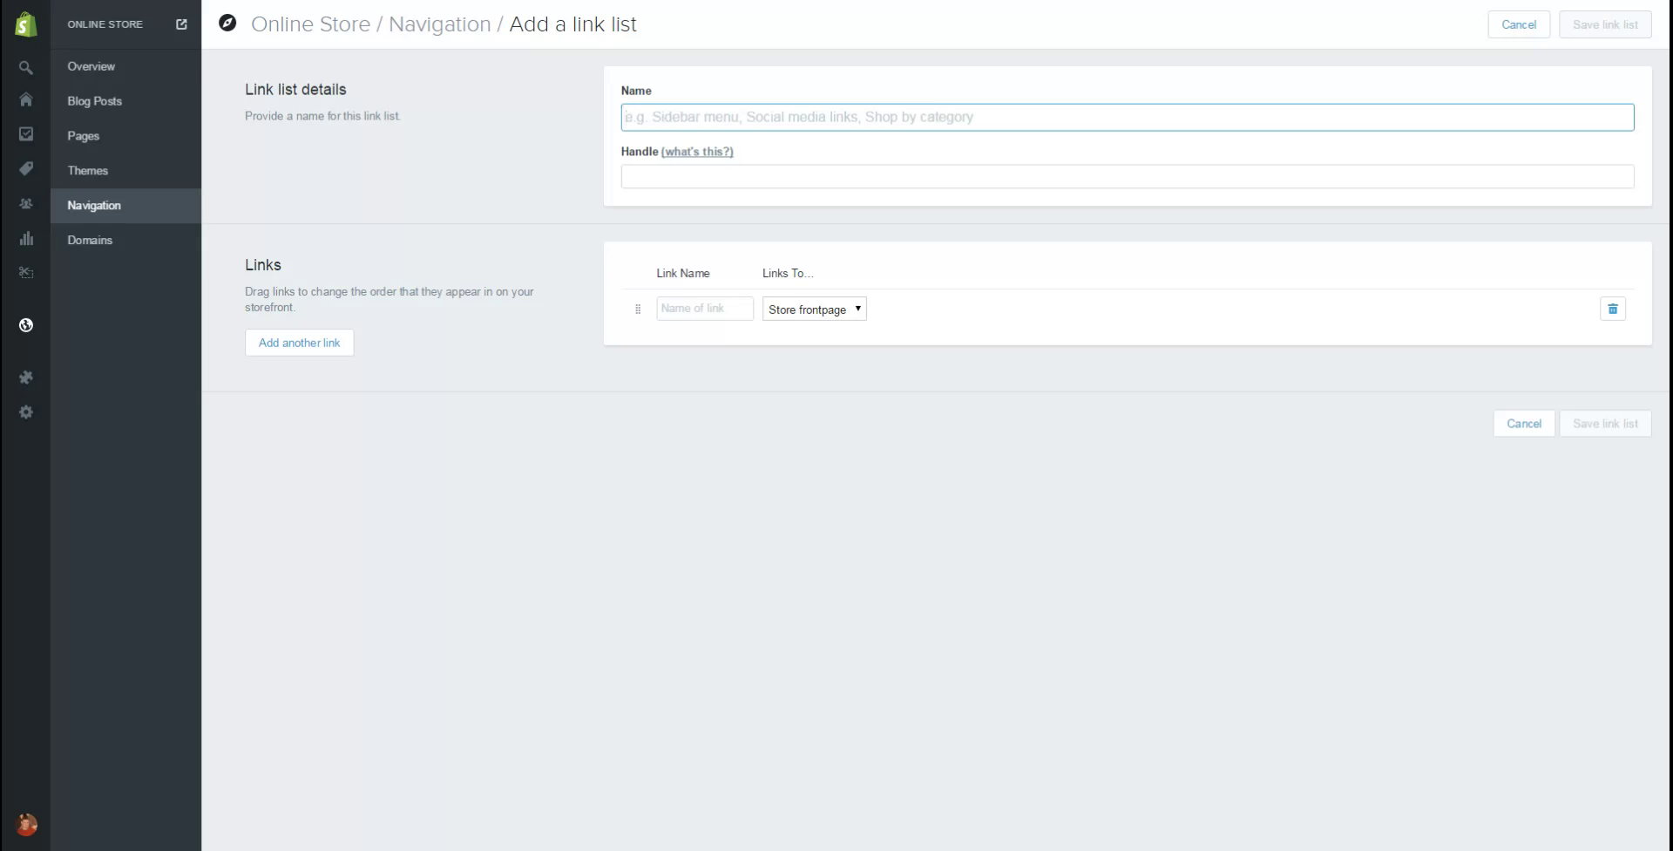
text(Je)
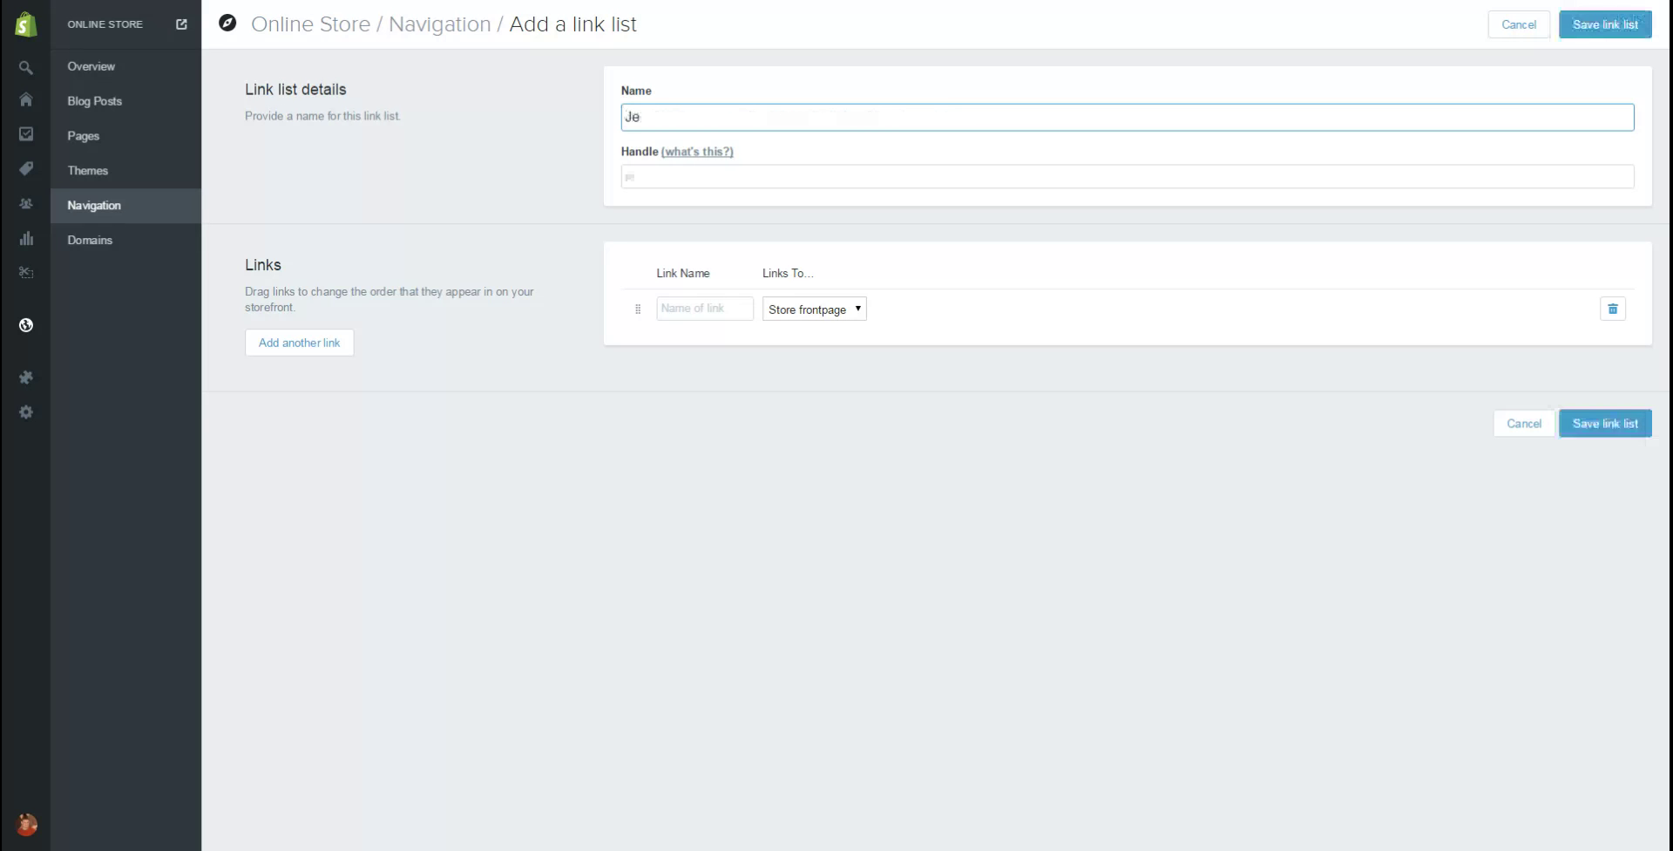
key(BackSpace)
key(BackSpace)
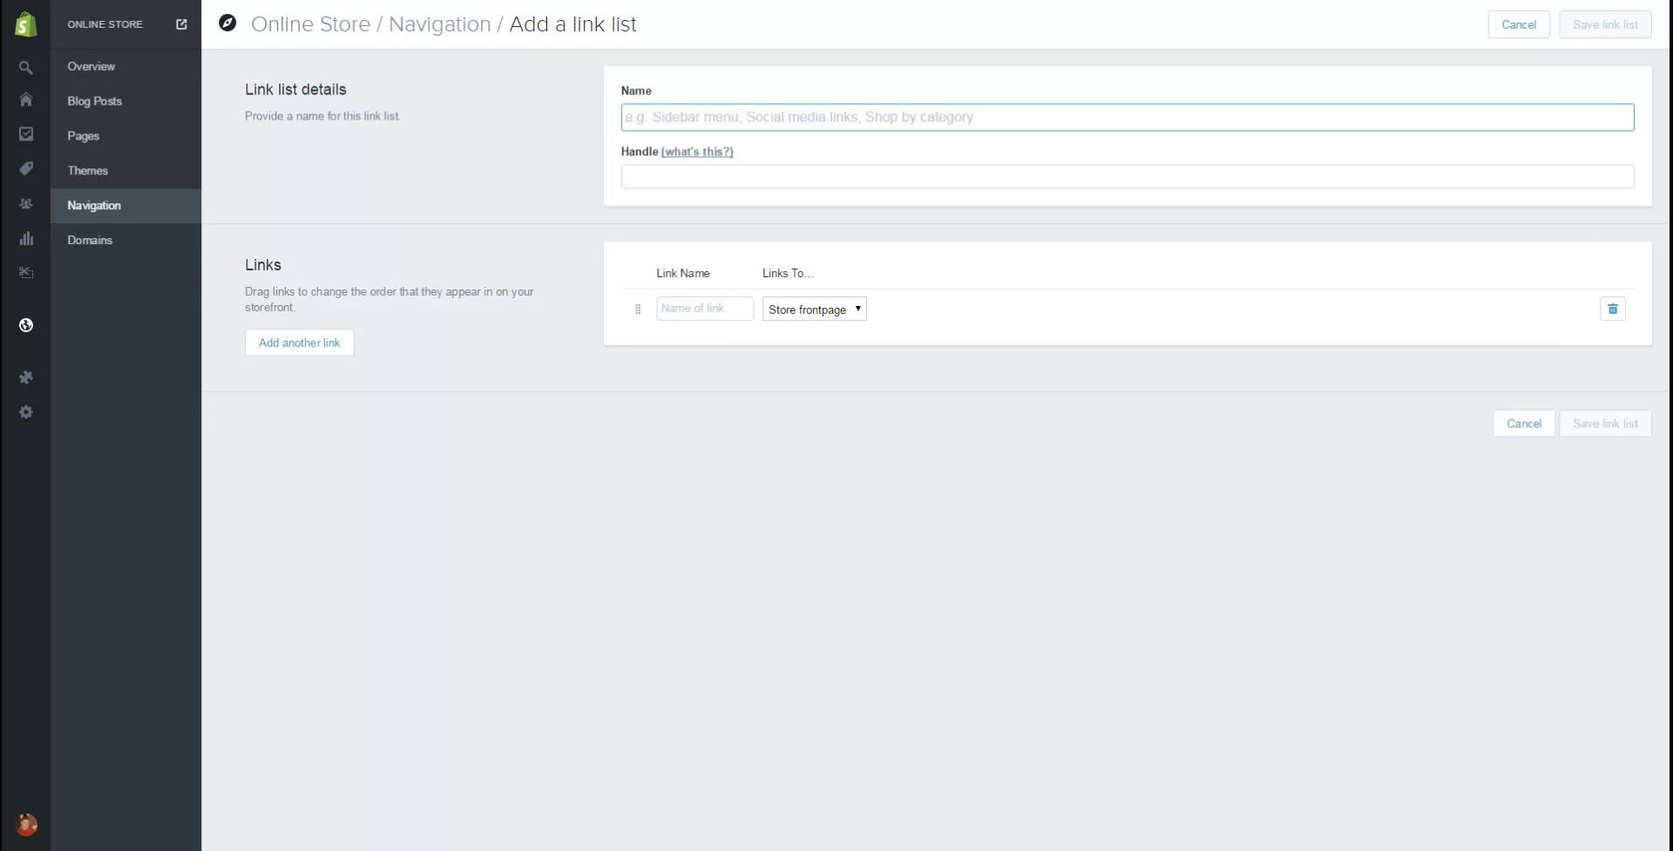
text(Featur)
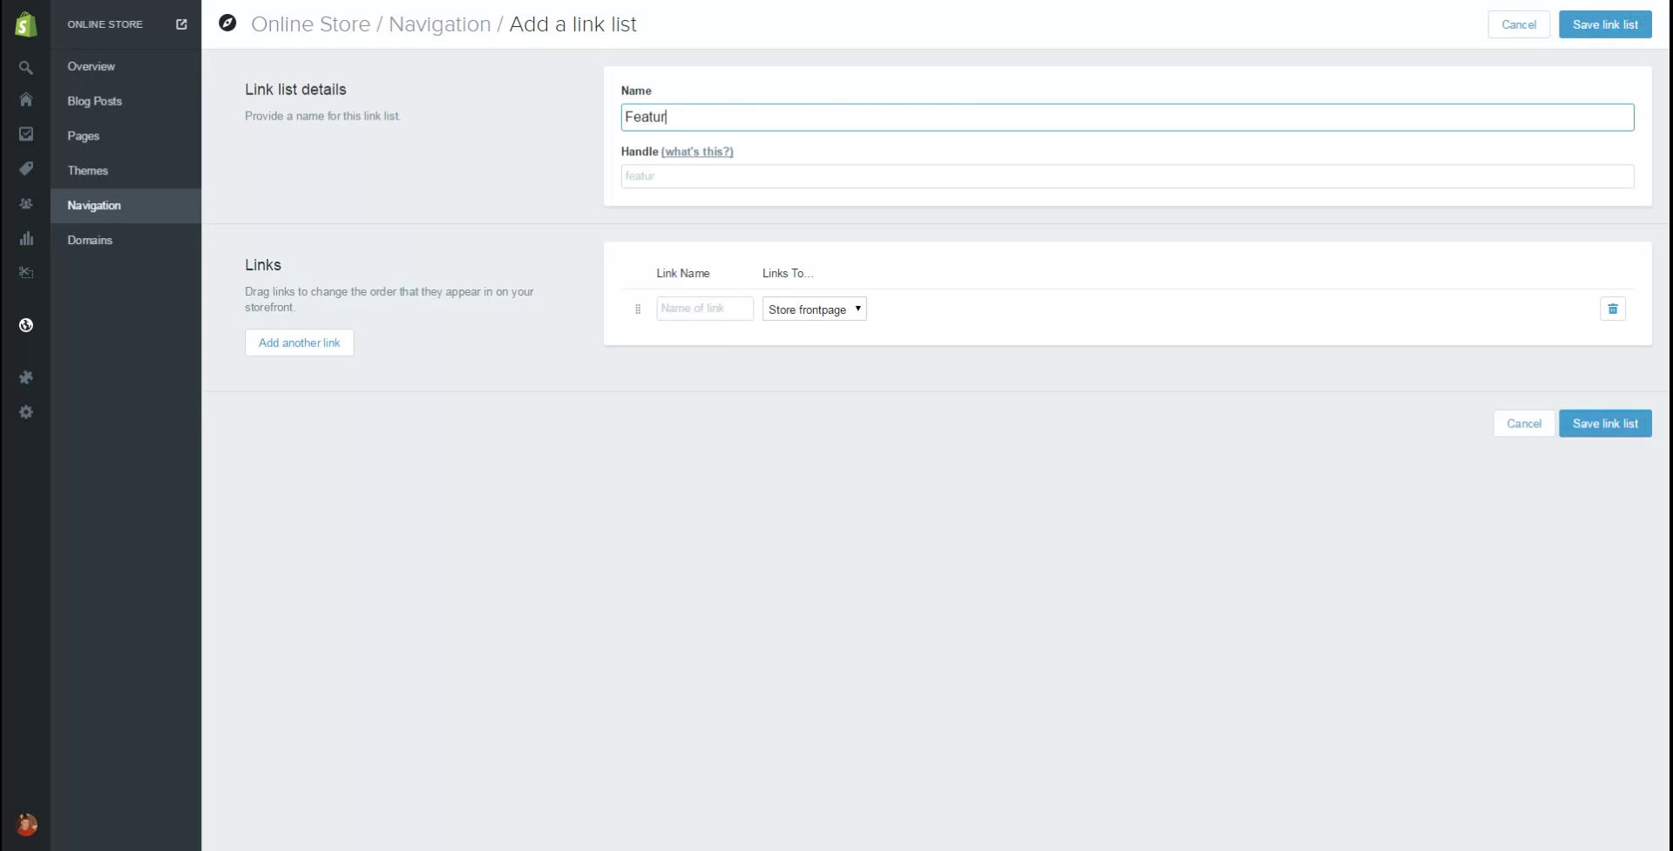
text(ed Collections)
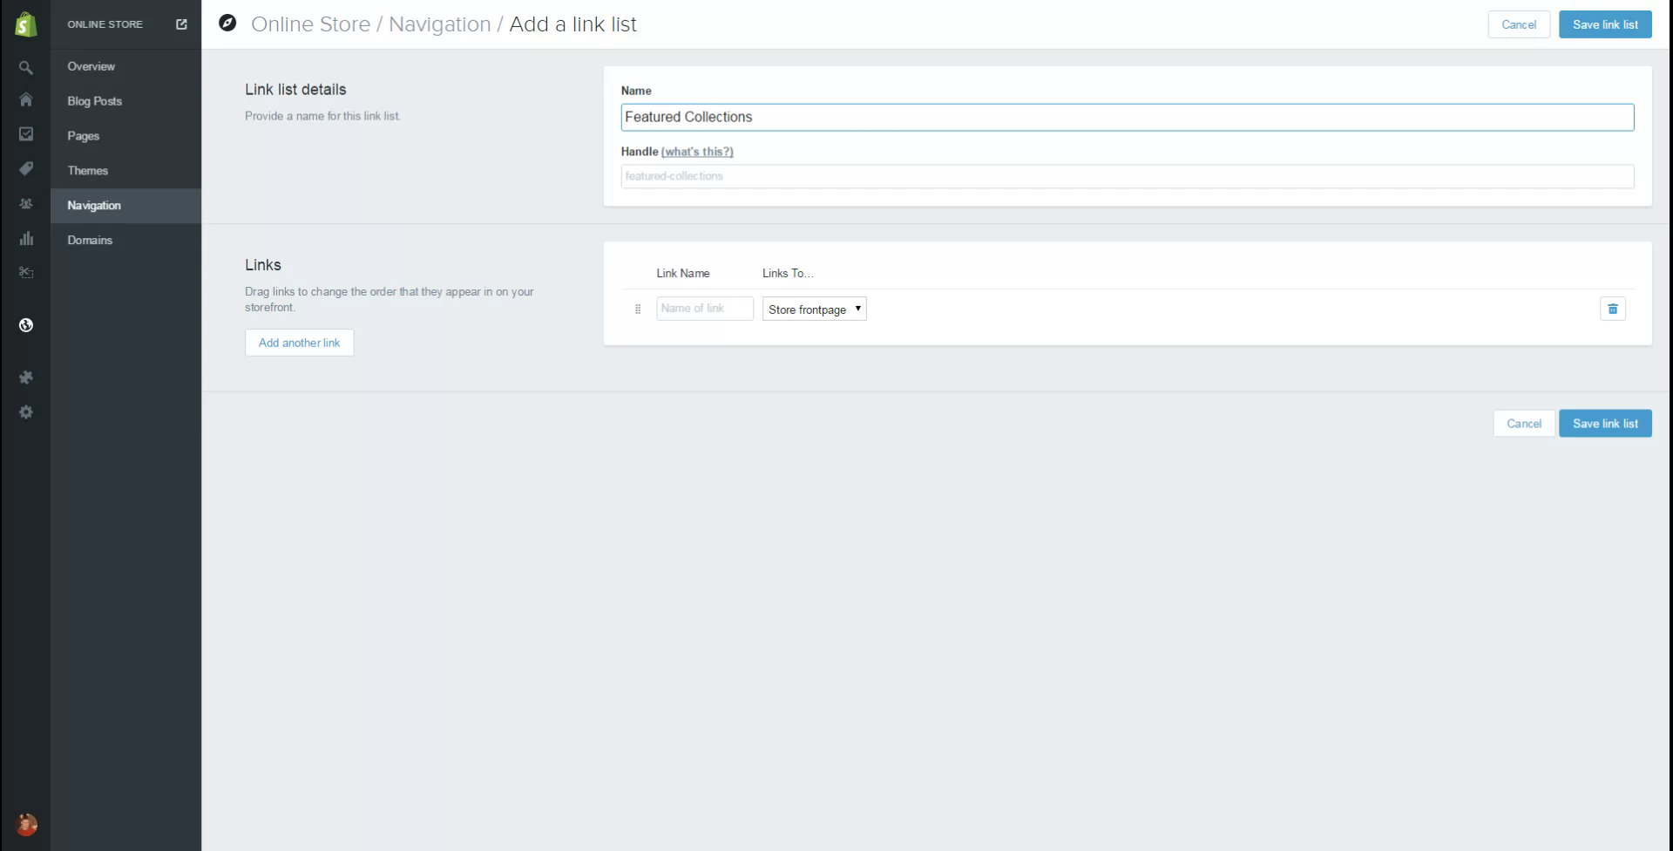
Step: Name the first link Artisana and point it to the Artisana collection
click(704, 308)
text(Artisan)
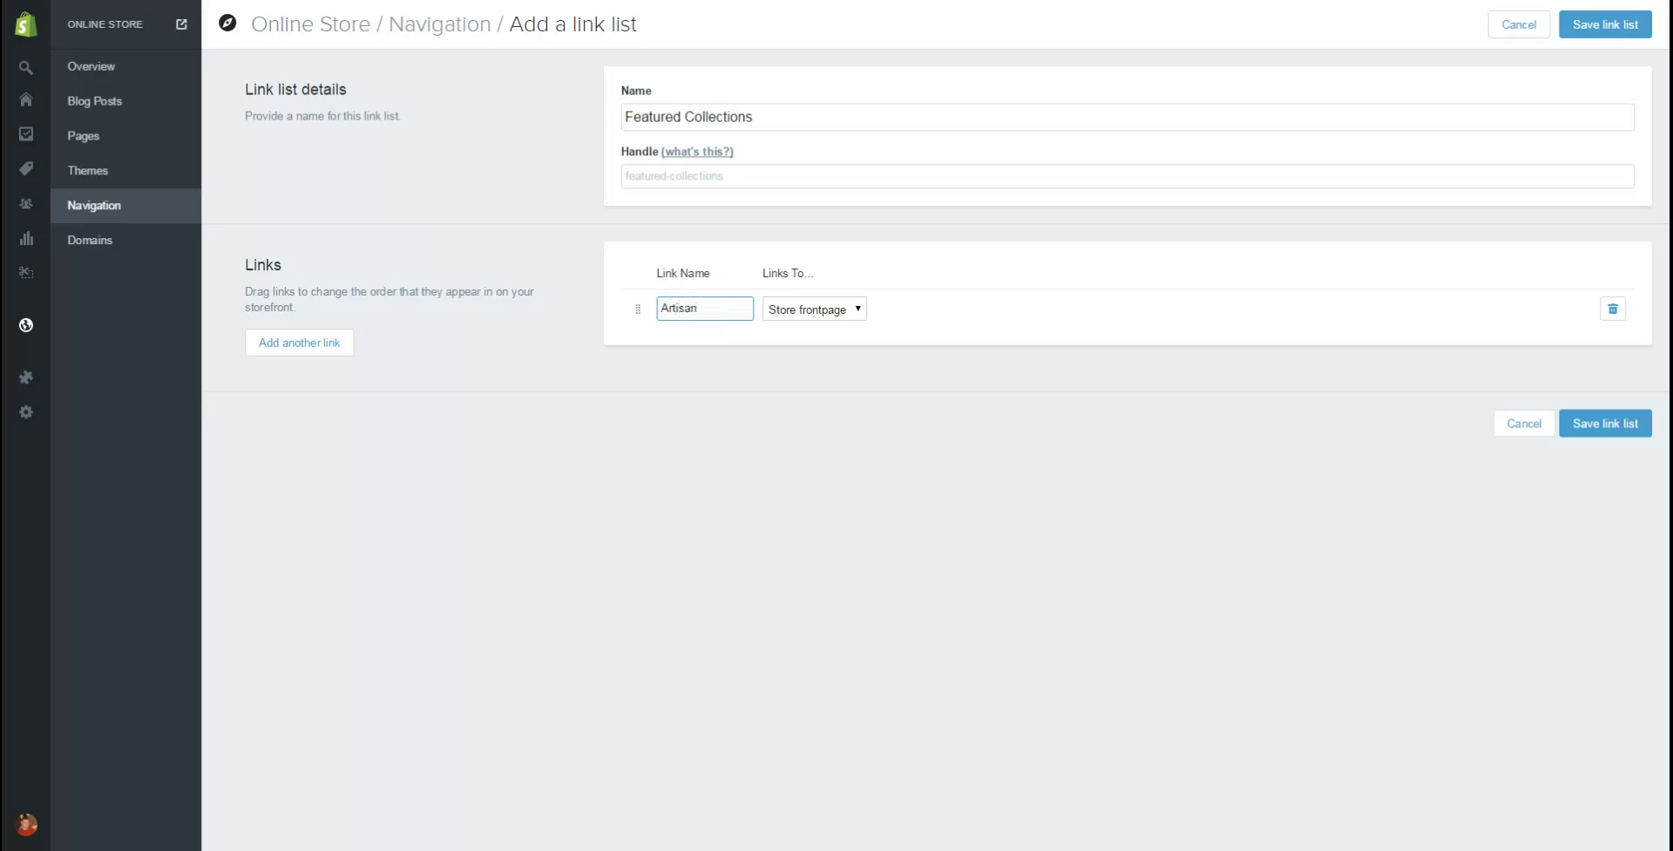
text(a)
click(814, 309)
key(Down)
click(929, 309)
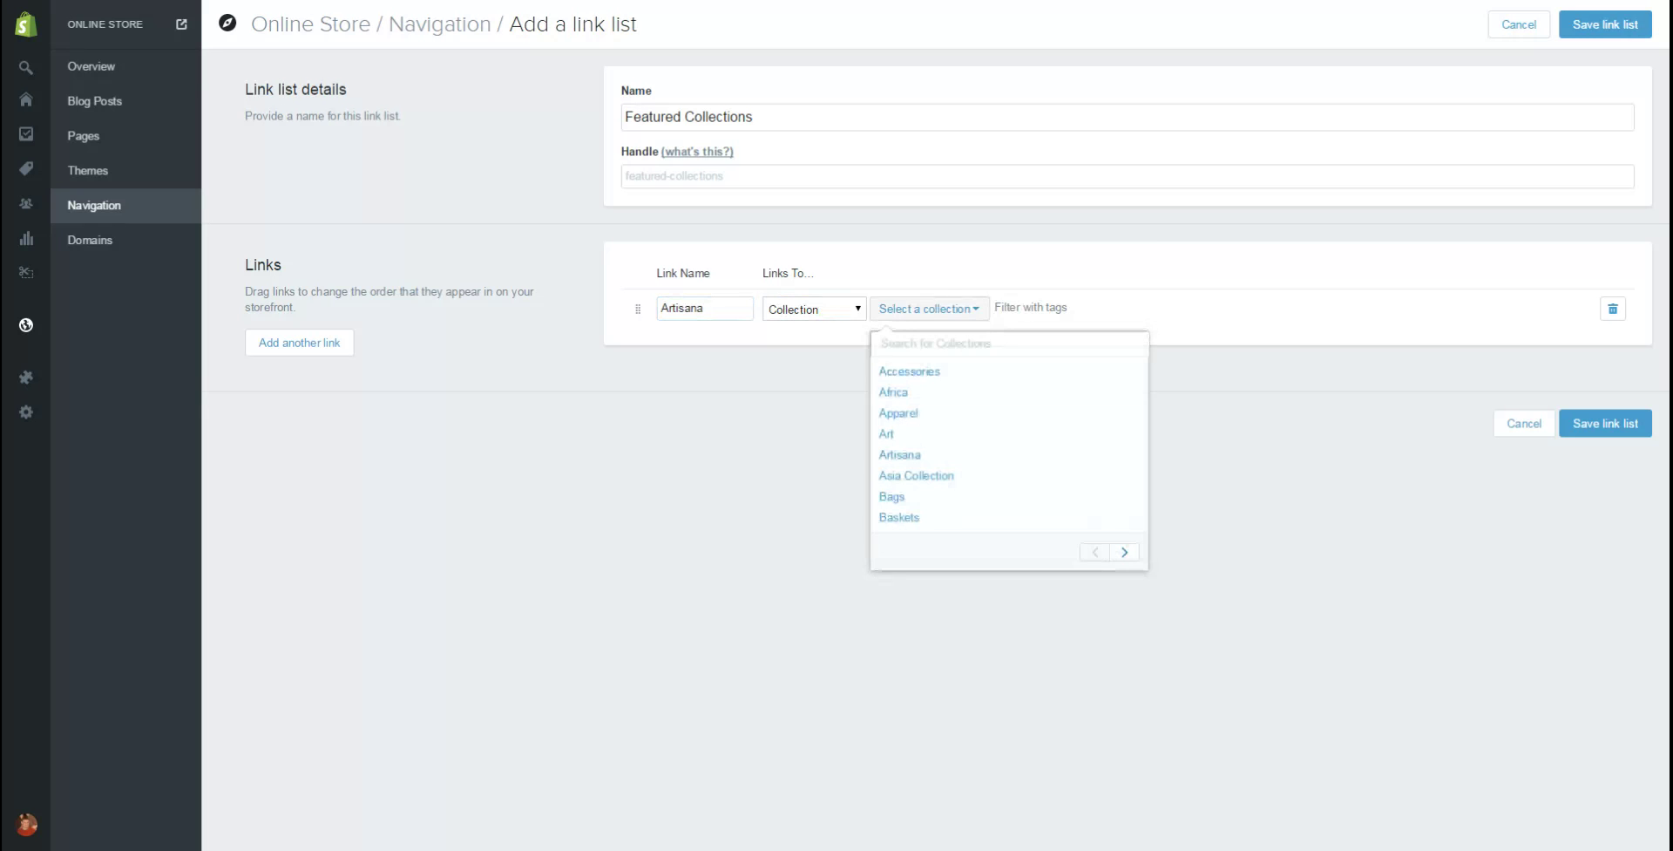
key(Down)
key(Down)
key(Down)
key(Down)
key(Down)
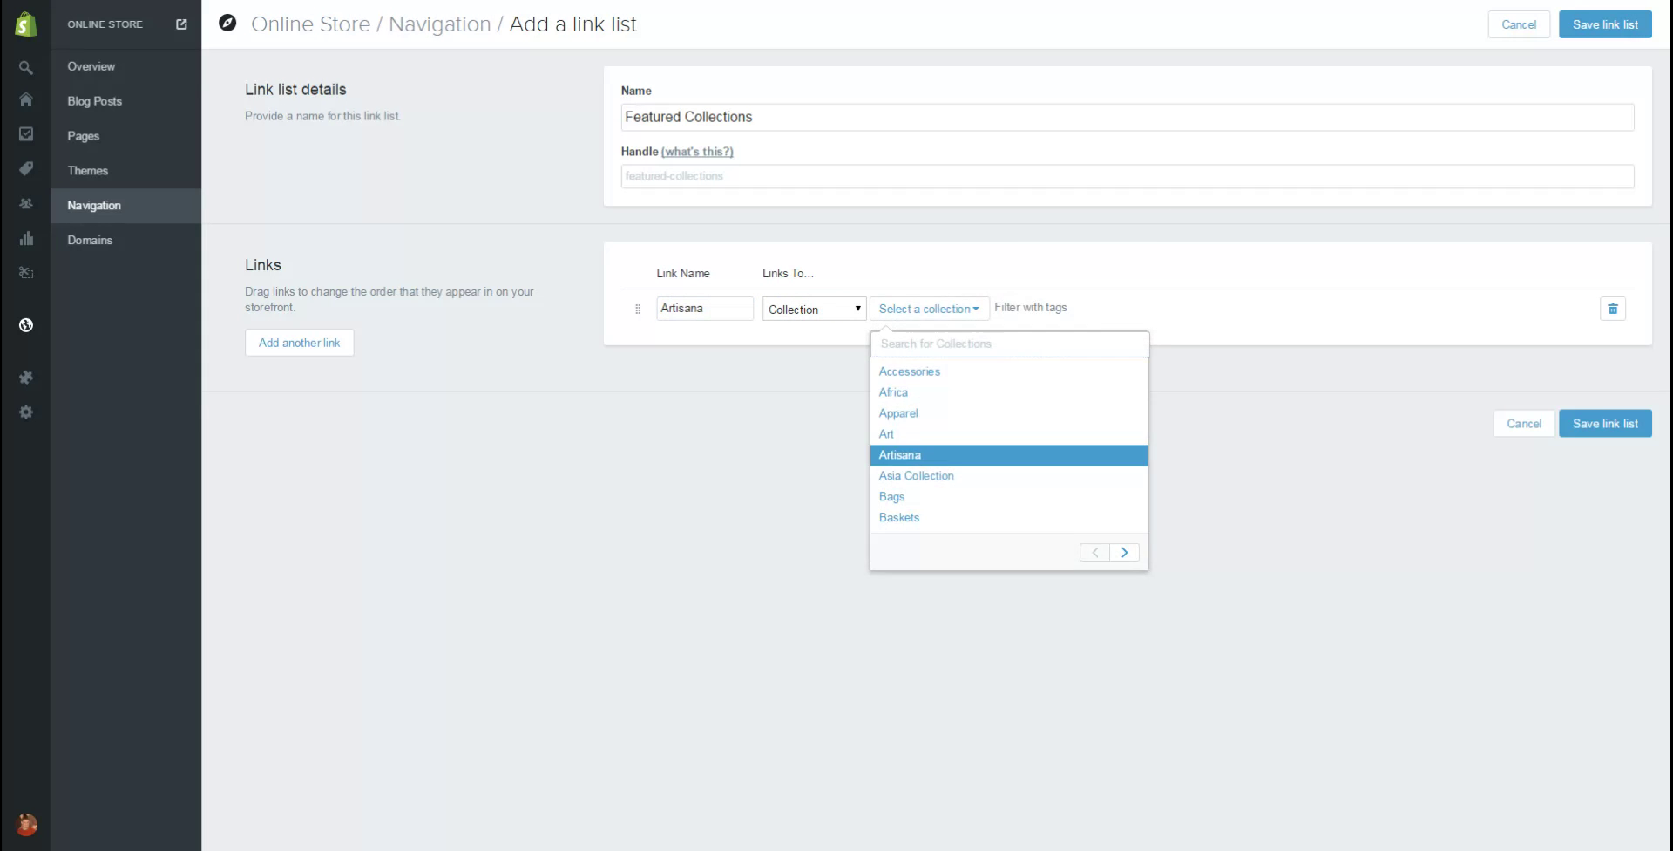
key(Return)
Step: Extend the first link's name to Artisana Jewelry and save the link list
click(703, 308)
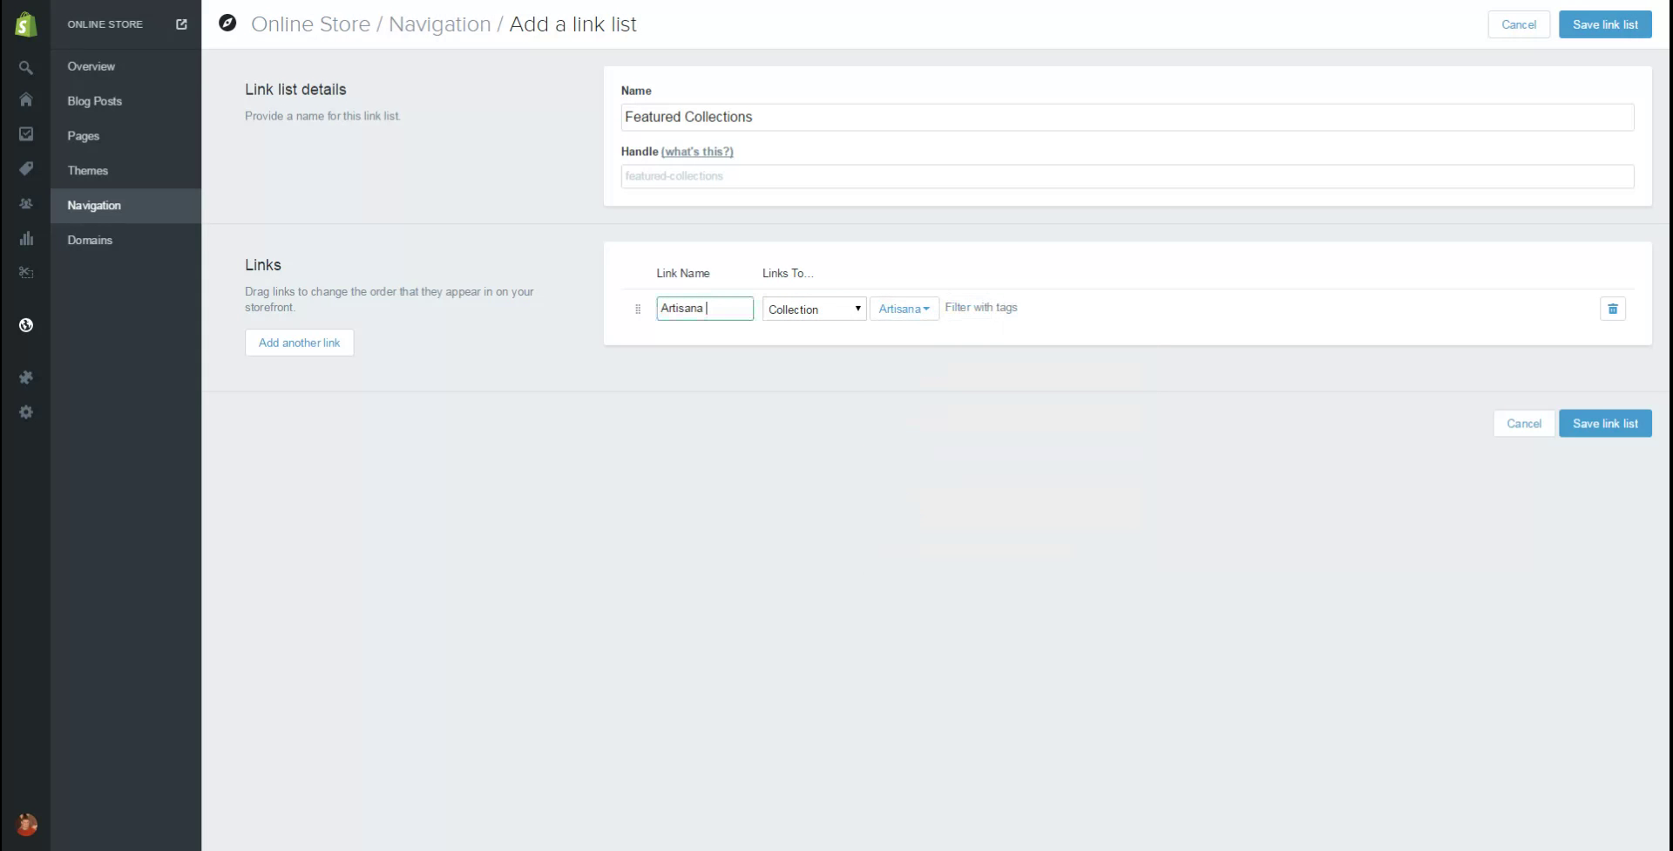
text(Jewler)
key(BackSpace)
key(BackSpace)
key(BackSpace)
text(elry)
key(Return)
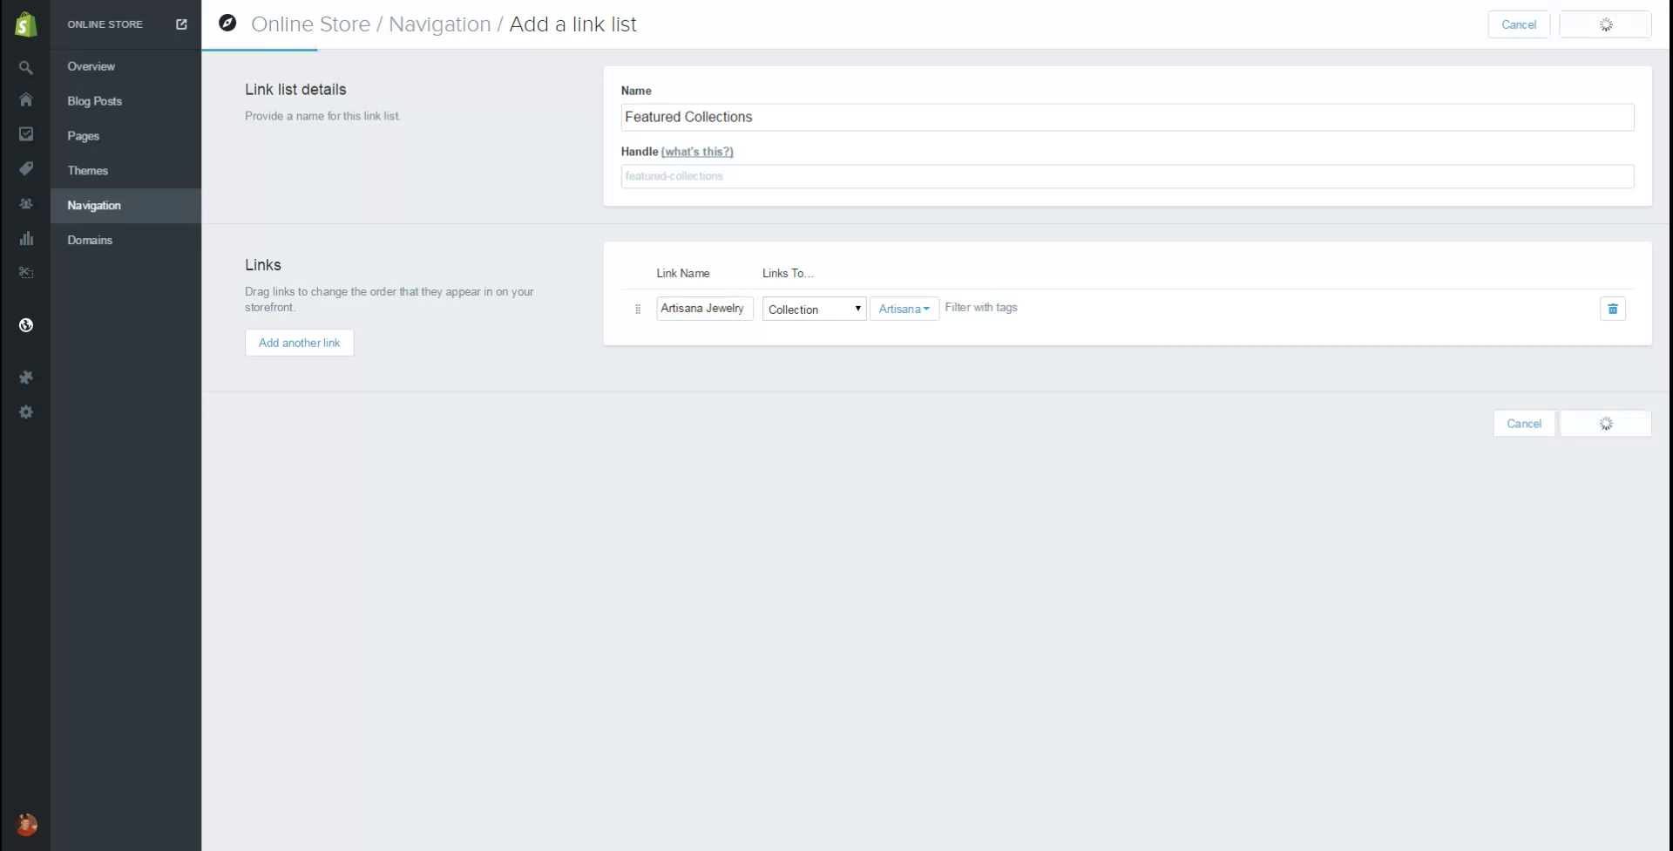
Step: Add three blank links to the Featured Collections link list
click(305, 344)
click(305, 343)
click(307, 342)
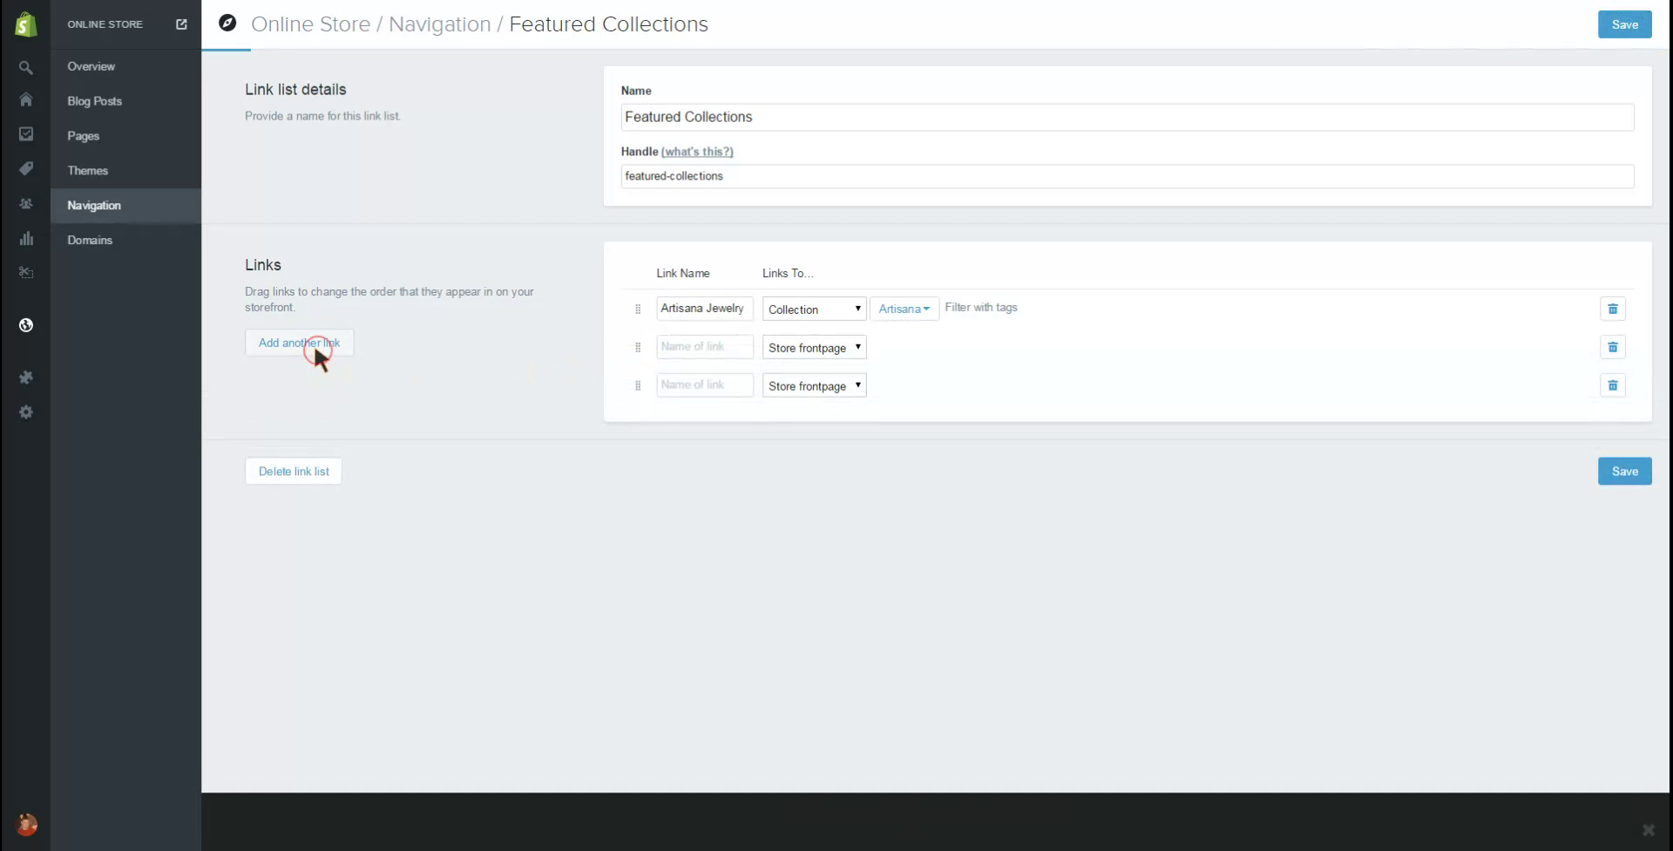
Step: Point the second link to the Tili Glass collection and name it Tili Glass
click(800, 347)
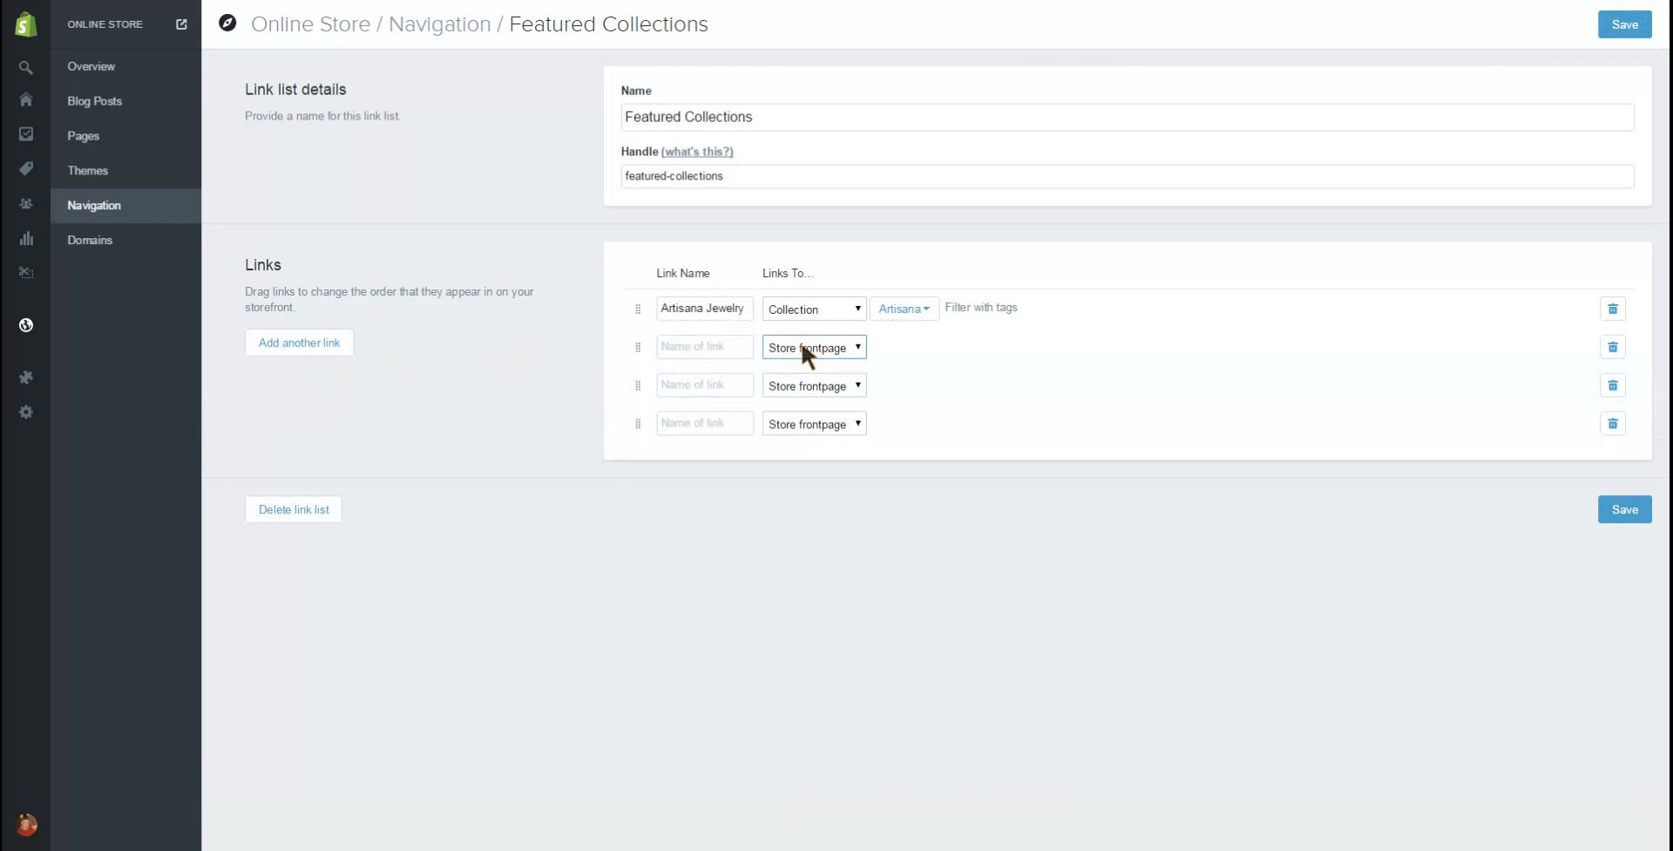
click(858, 357)
click(912, 346)
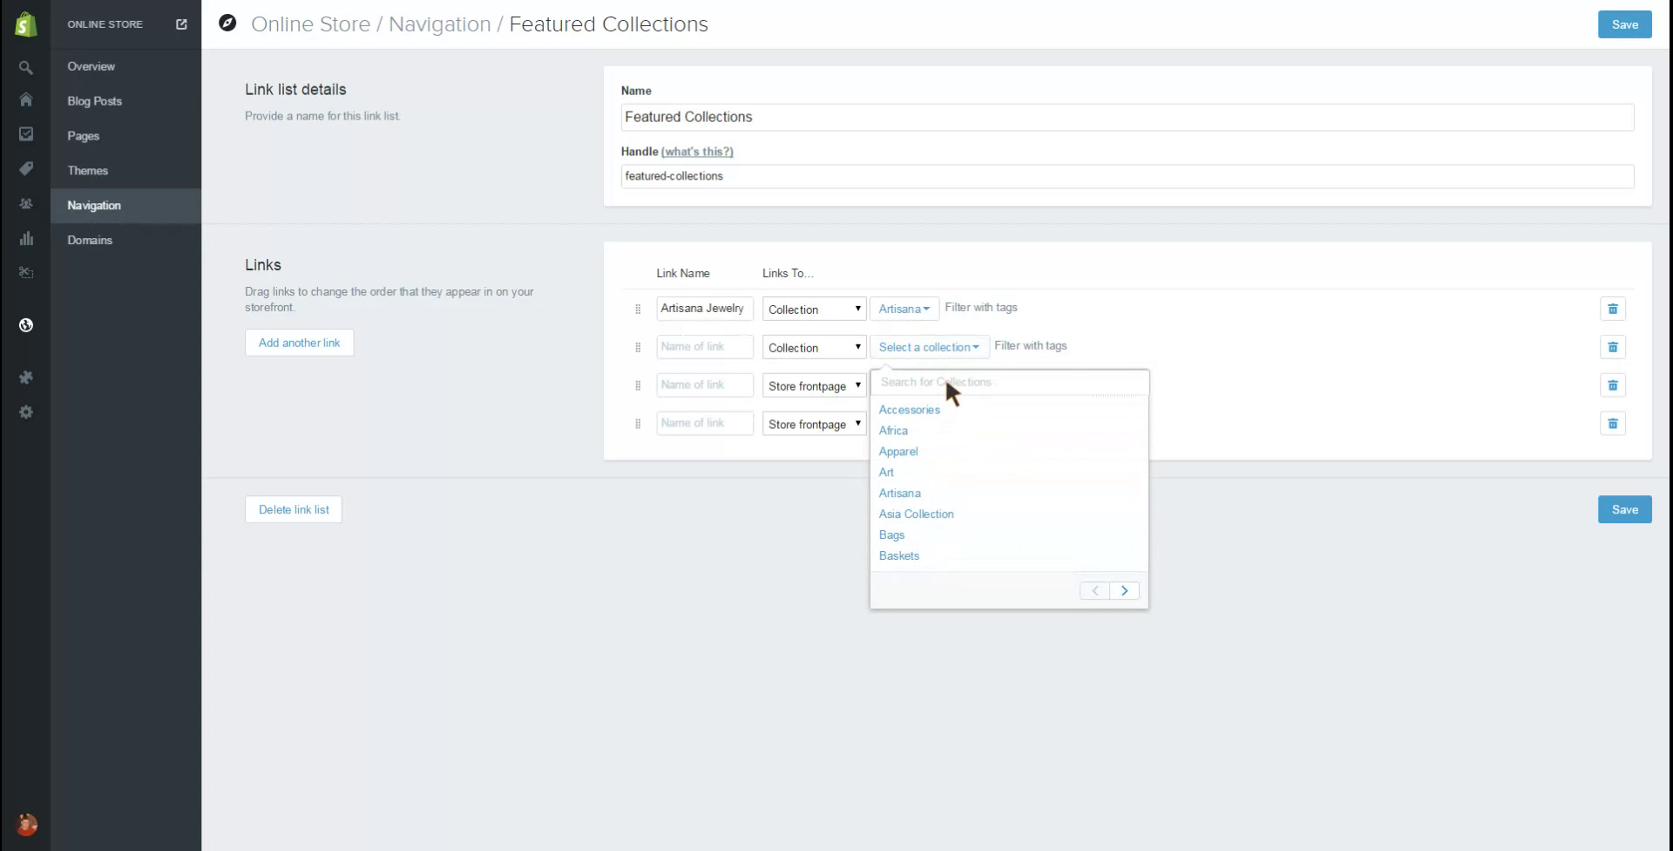
text(tili)
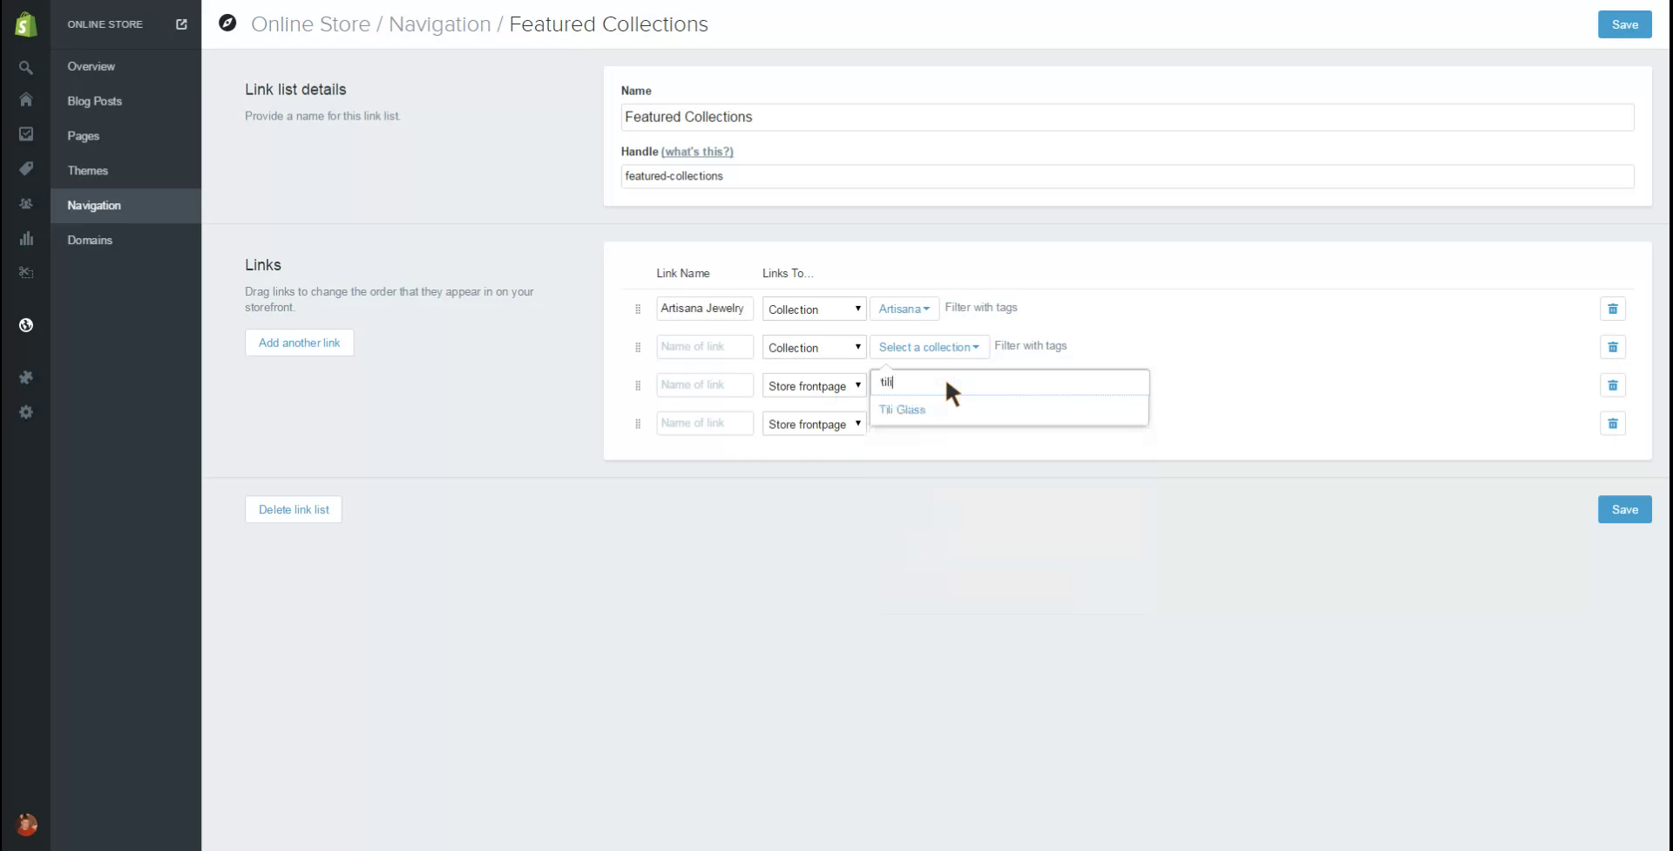
click(910, 407)
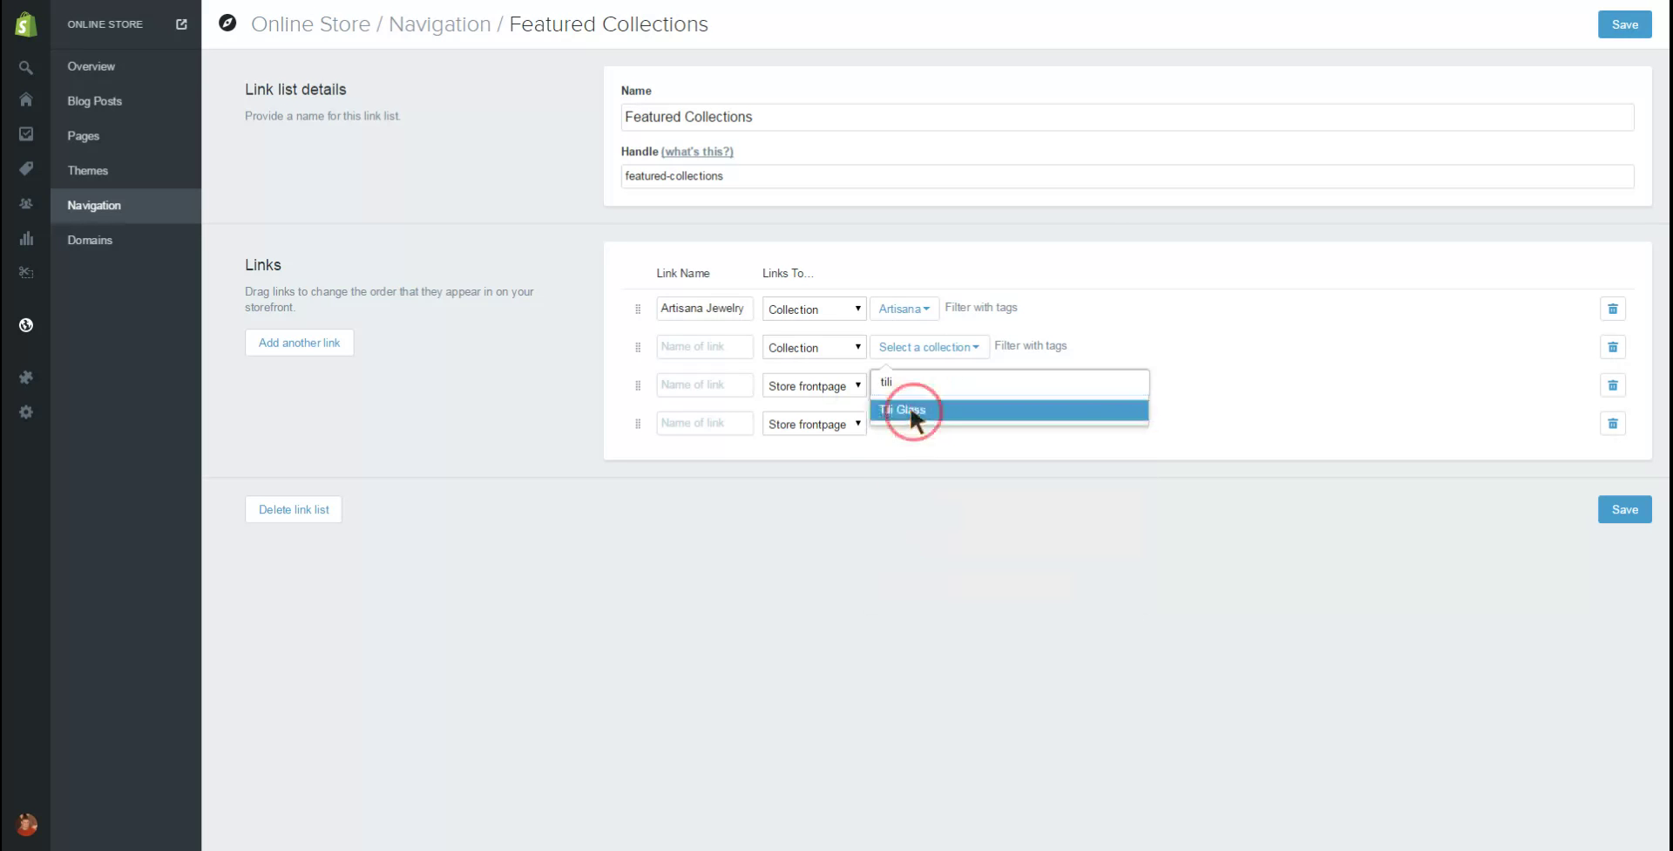
click(685, 350)
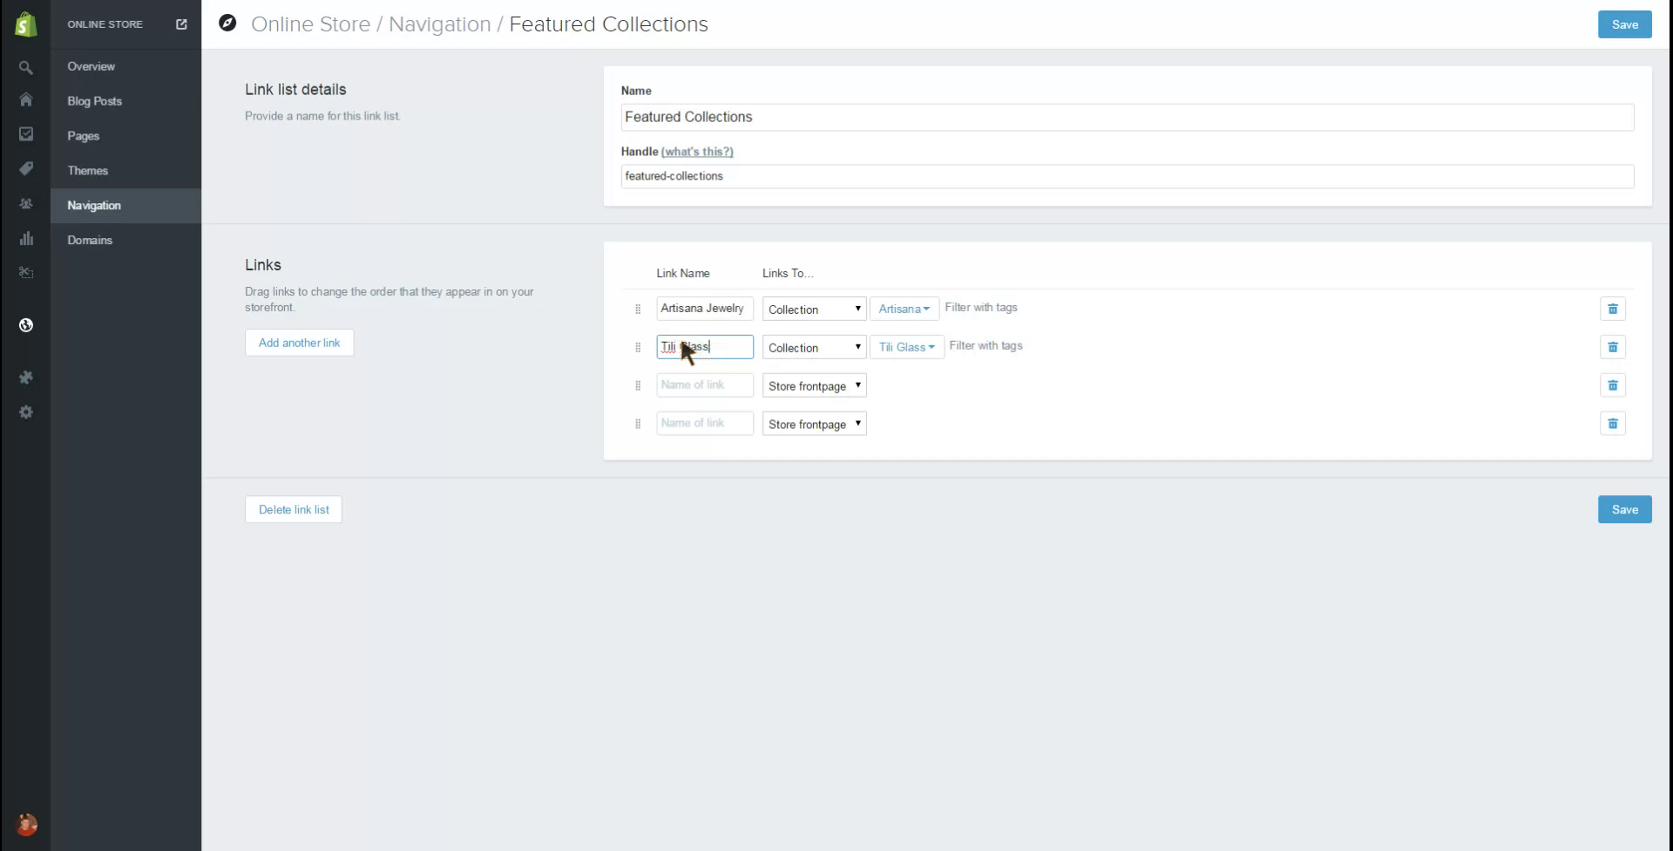
Step: Point the third link to the Brass Images collection and name it Brass Images
click(809, 386)
click(802, 411)
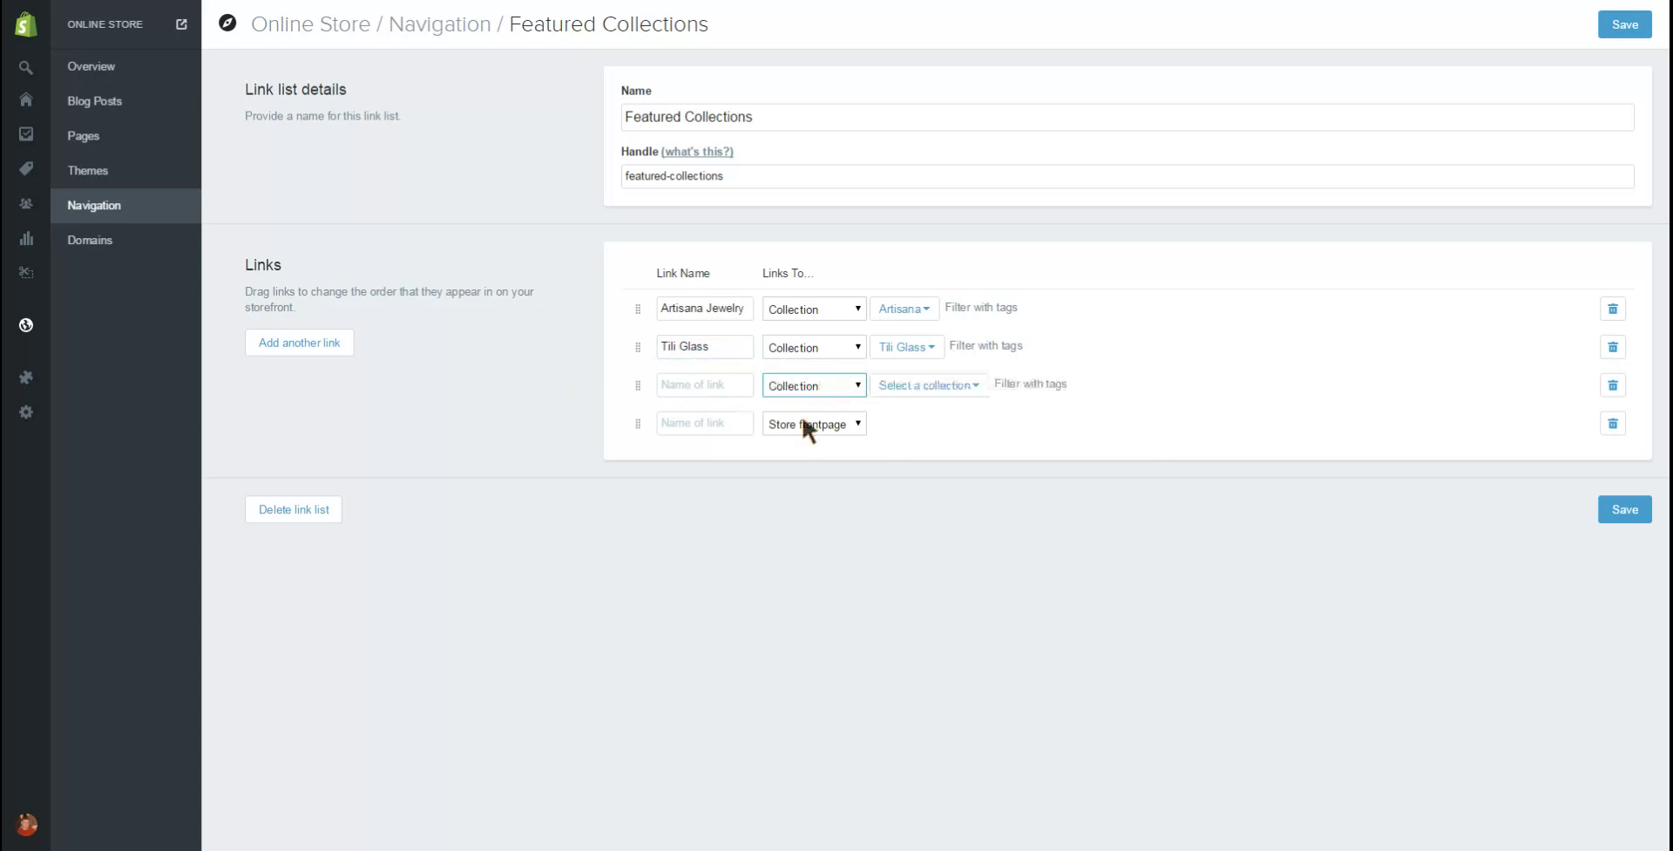
click(906, 382)
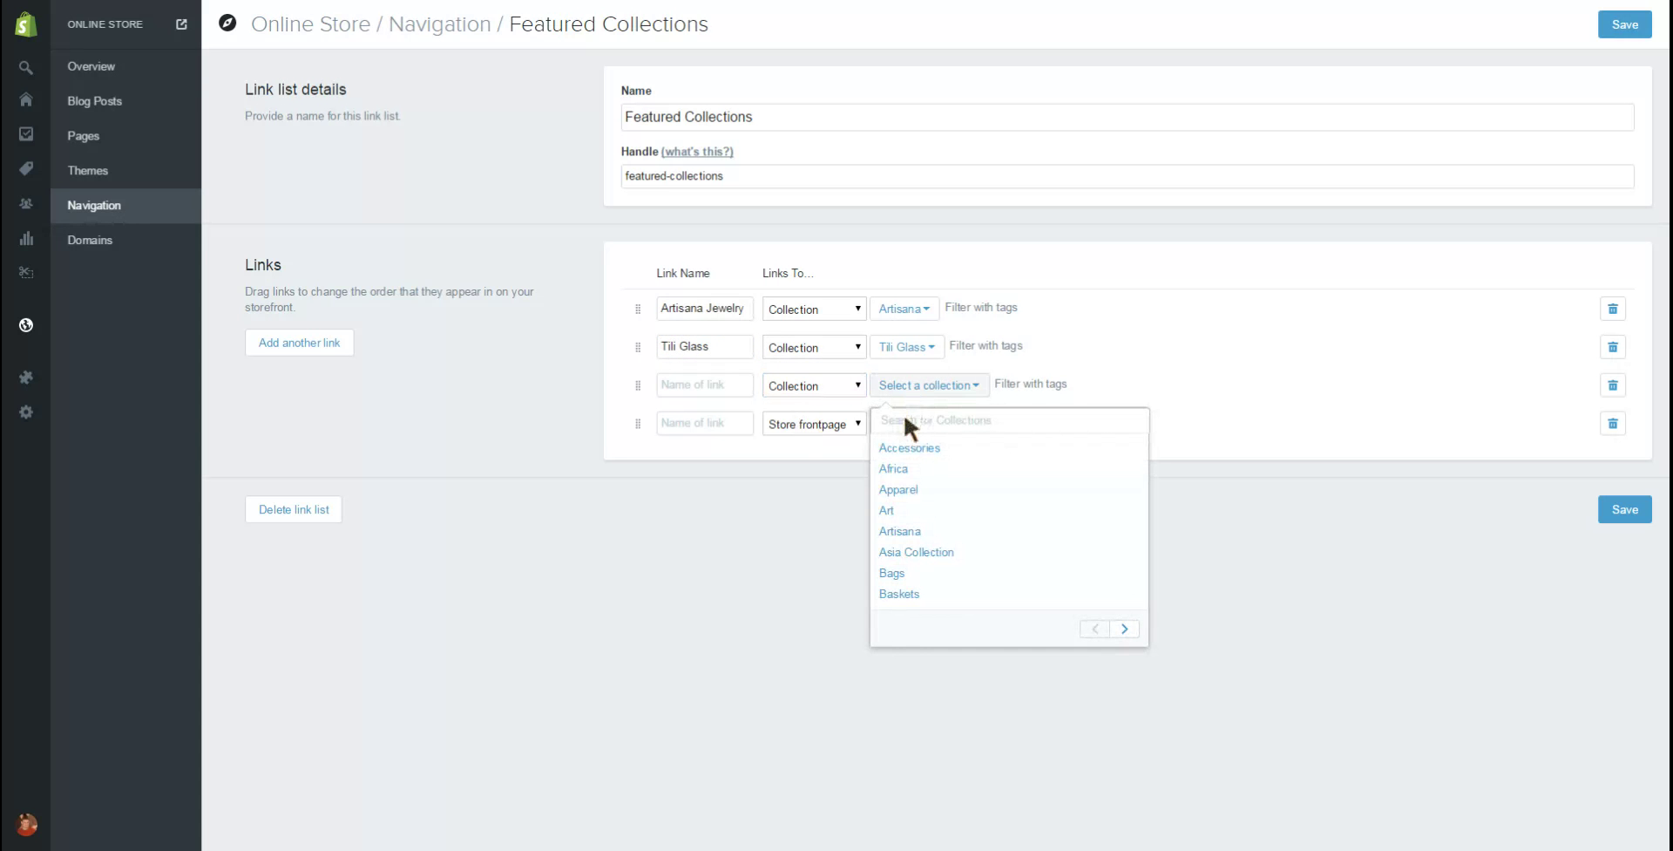
text(Brass)
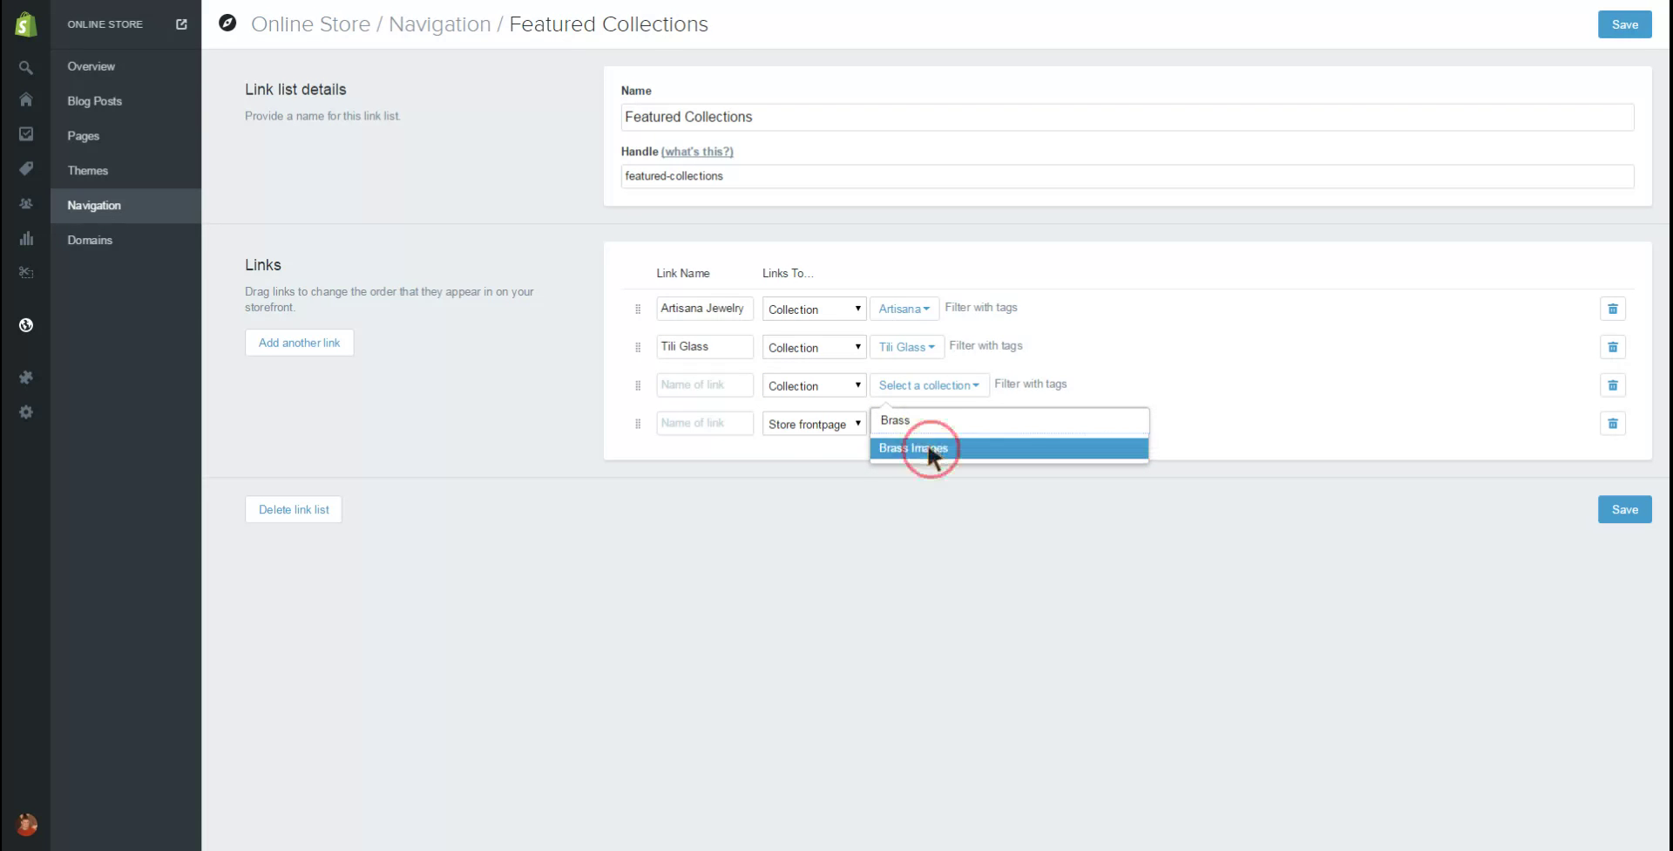
click(915, 447)
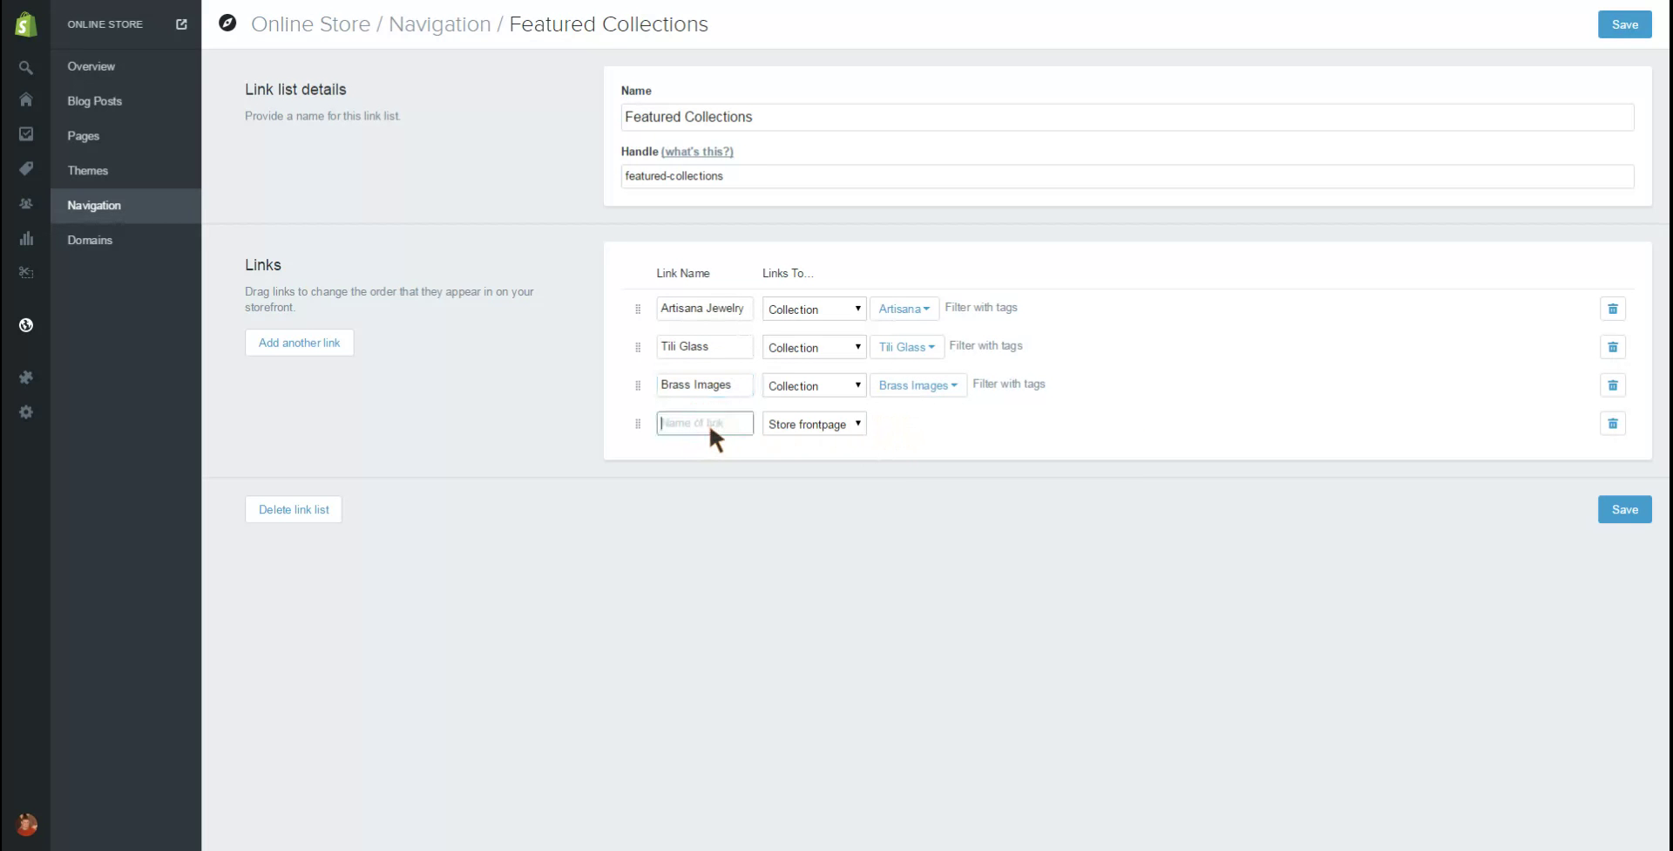
Step: Set the fourth link to lead to a collection and open its list of collections to choose from
click(857, 424)
click(833, 433)
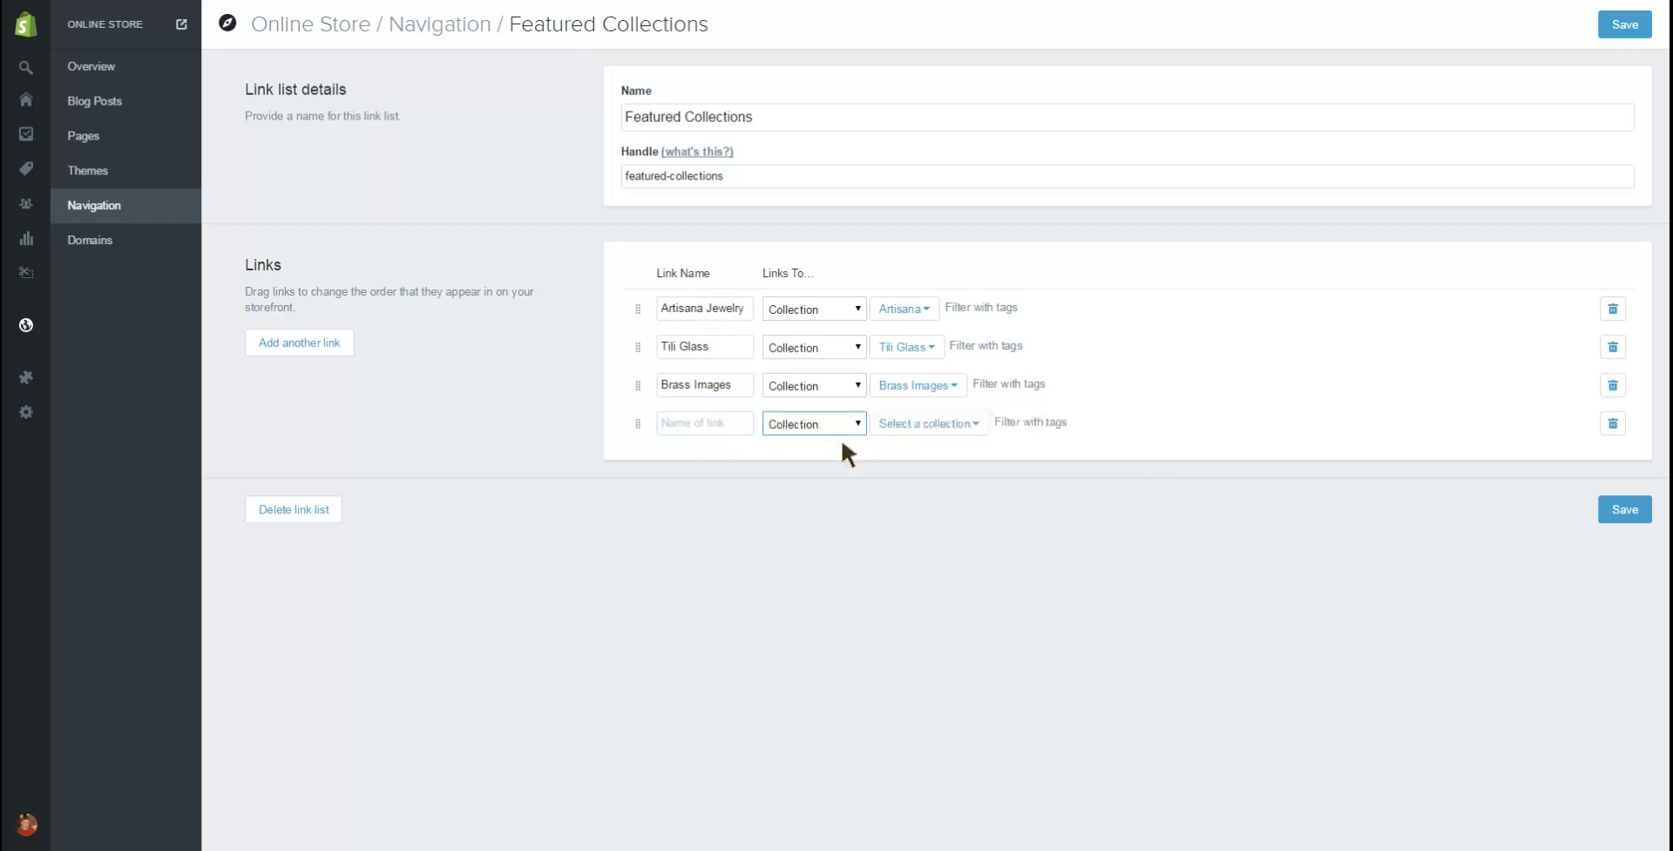
click(899, 424)
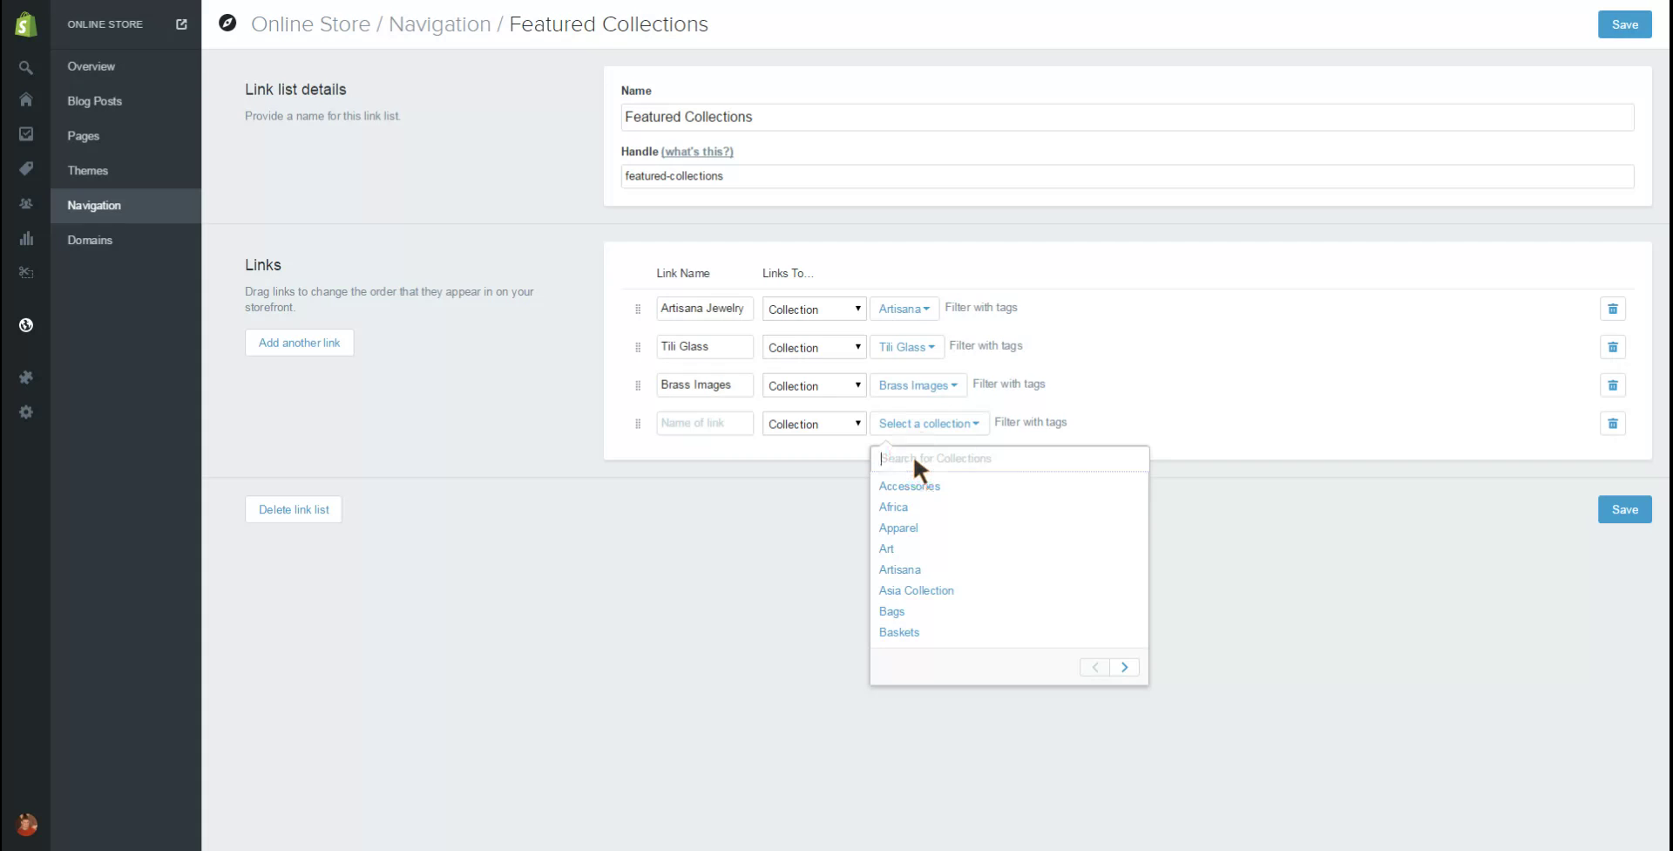
text(Faire)
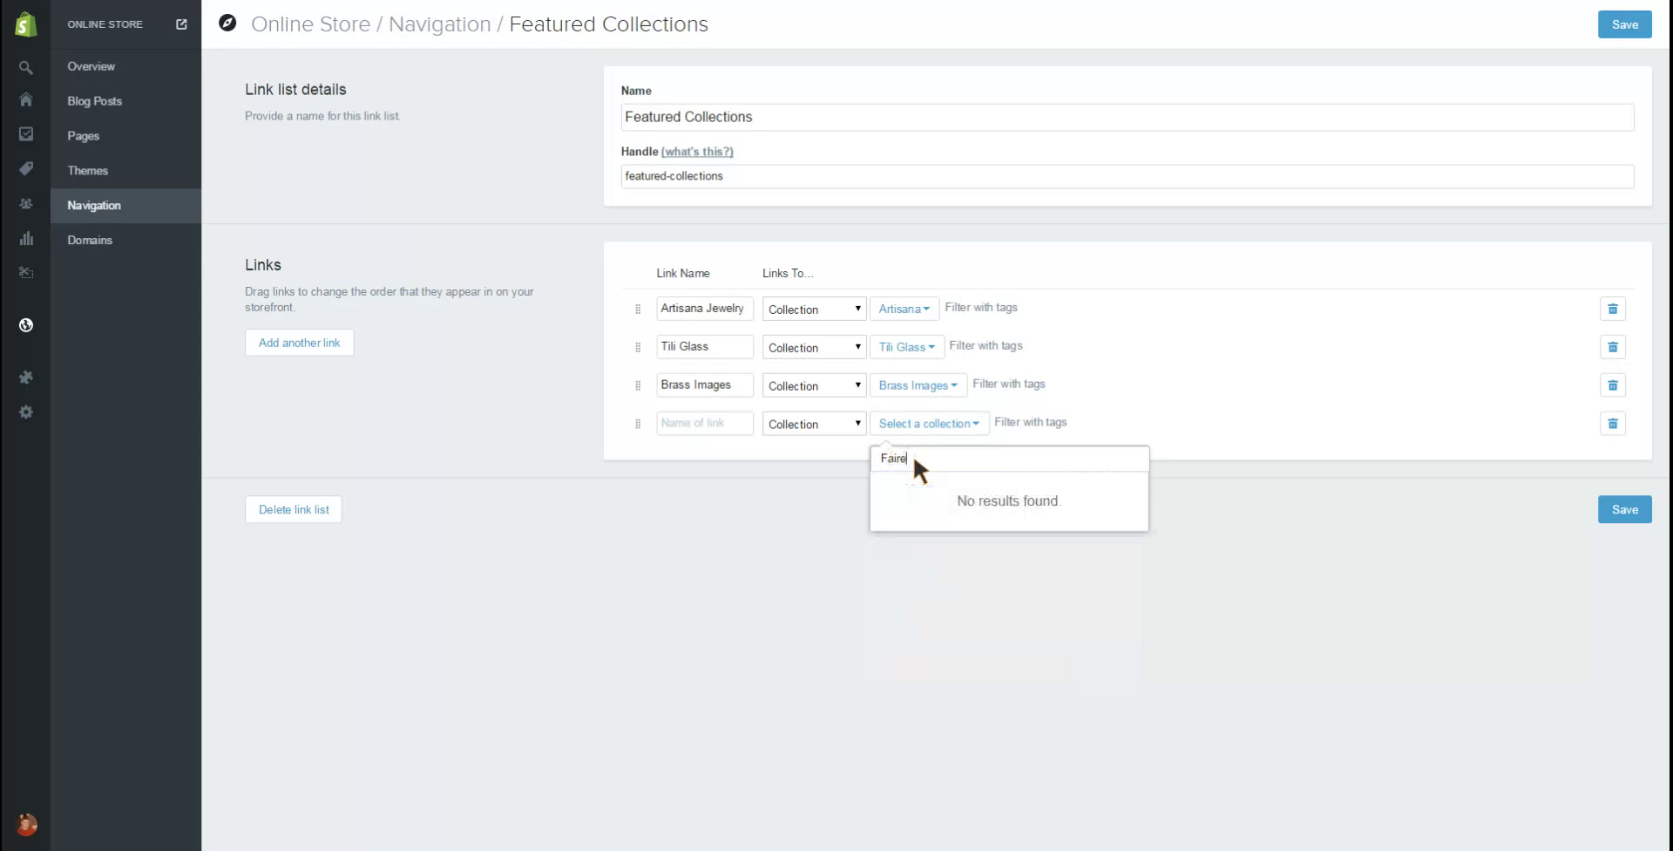
key(BackSpace)
key(BackSpace)
key(BackSpace)
key(BackSpace)
text(An)
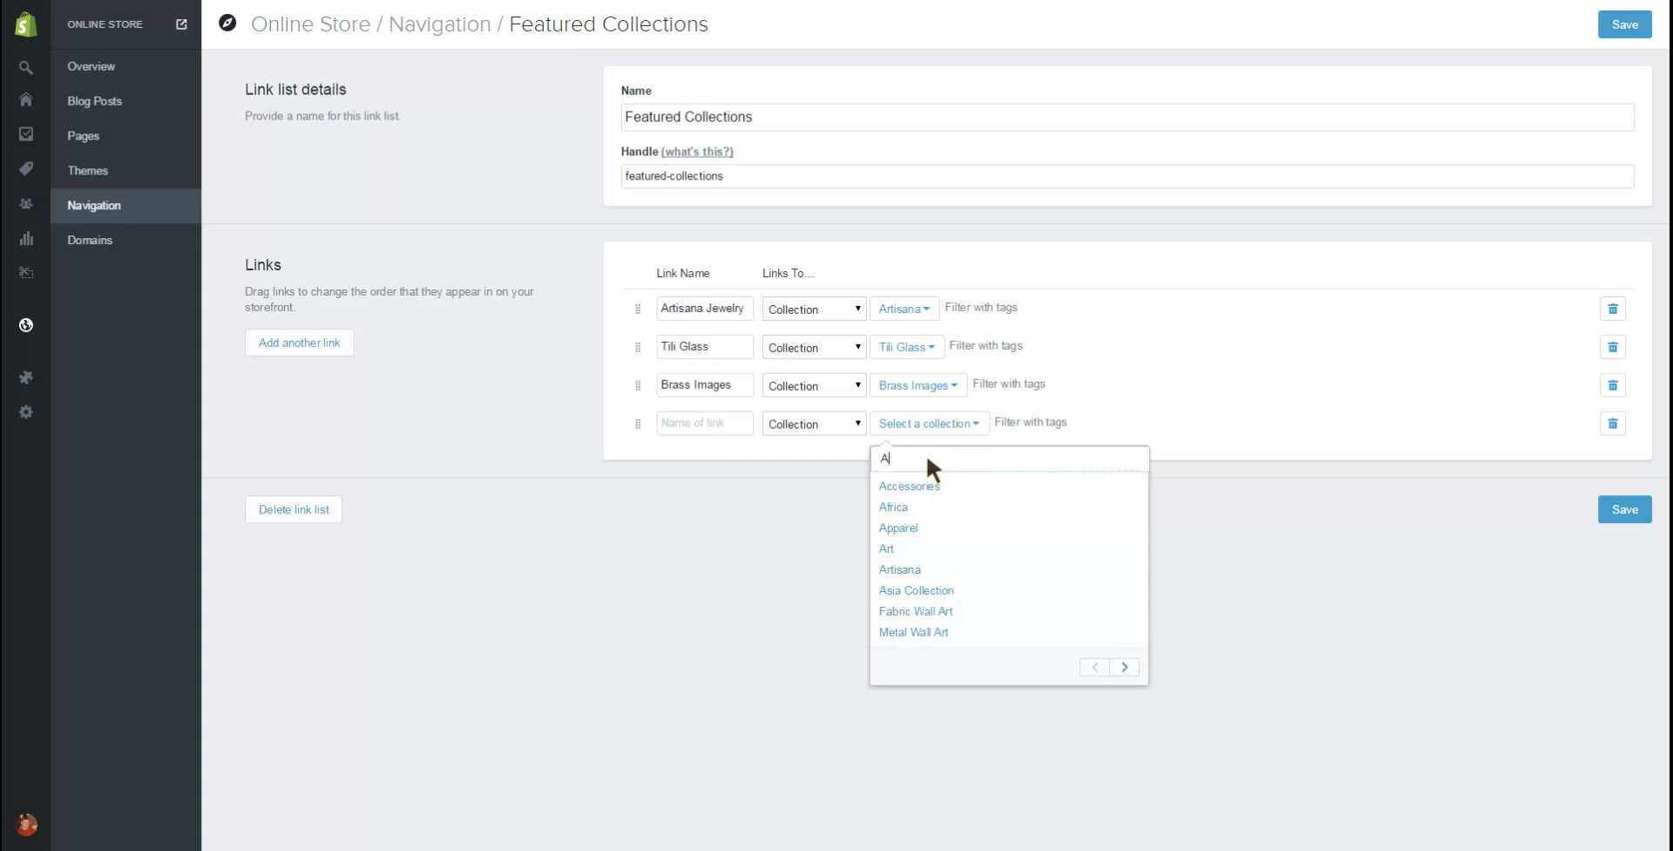
key(BackSpace)
key(BackSpace)
text(N)
text(Worldfinds)
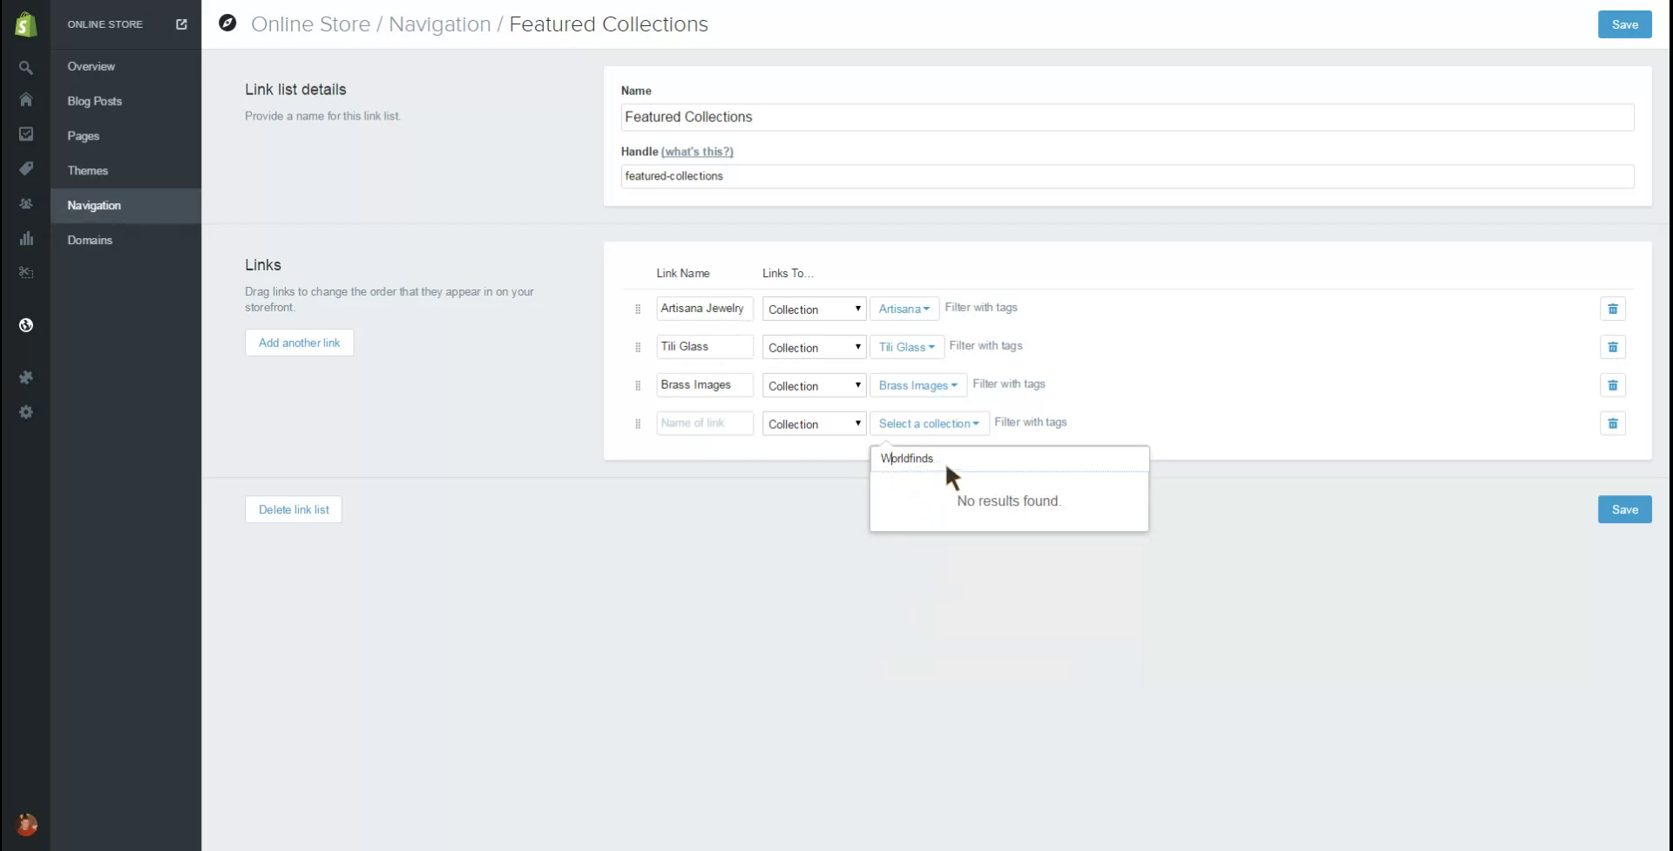
key(BackSpace)
key(BackSpace)
key(BackSpace)
key(BackSpace)
key(BackSpace)
key(BackSpace)
key(BackSpace)
key(BackSpace)
key(BackSpace)
key(BackSpace)
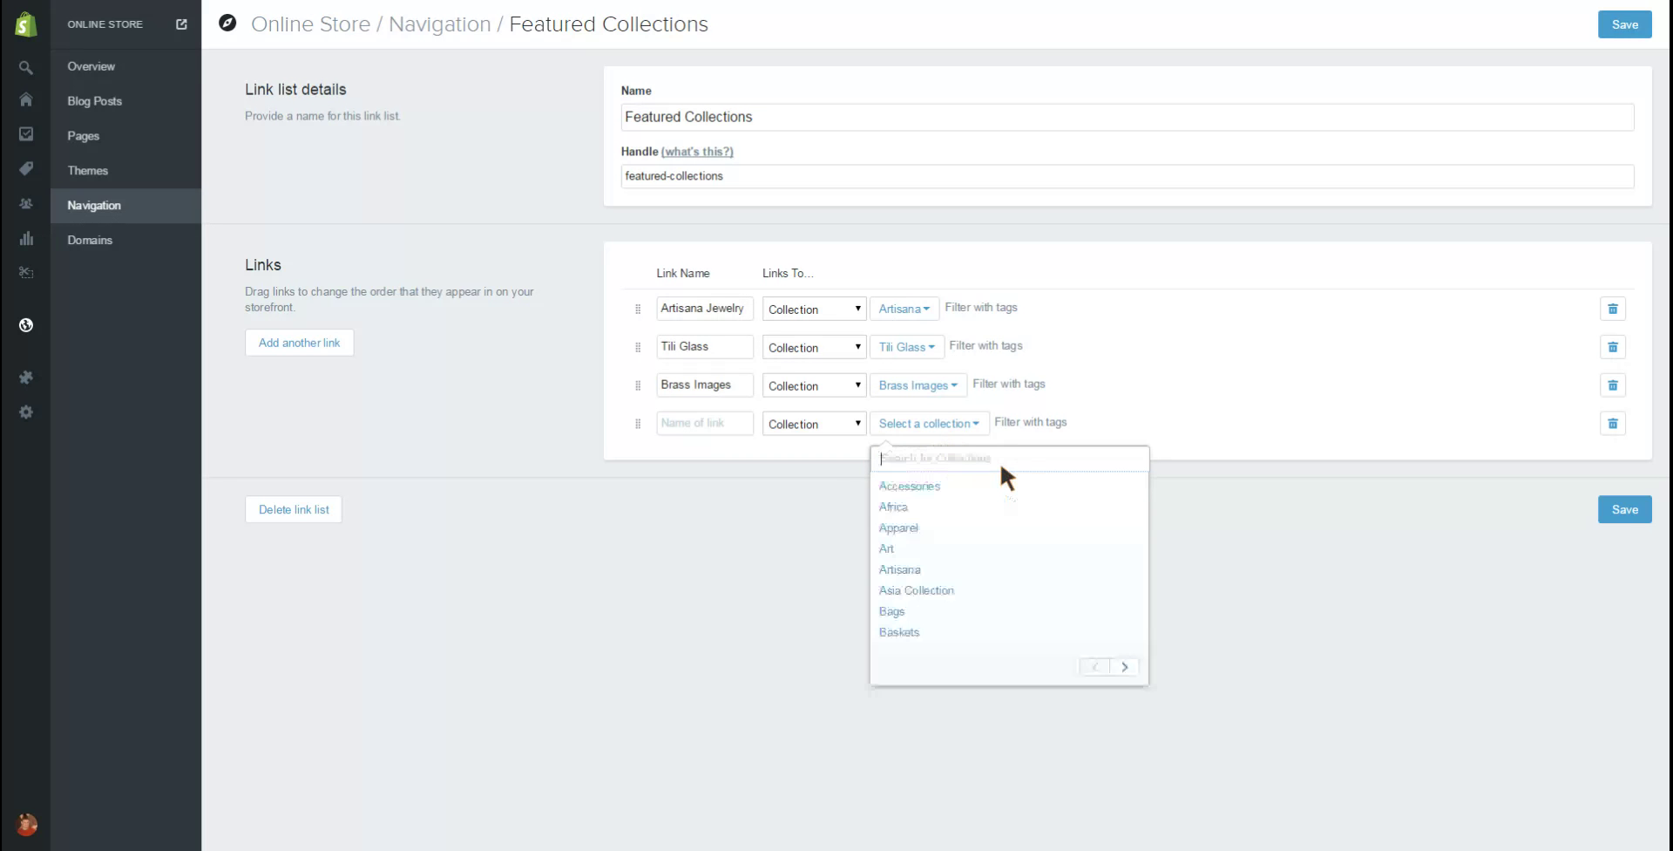
Step: Point the fourth link to the Cambodian Collection, name it Bomb Case Jewelry and save the link list
click(1124, 666)
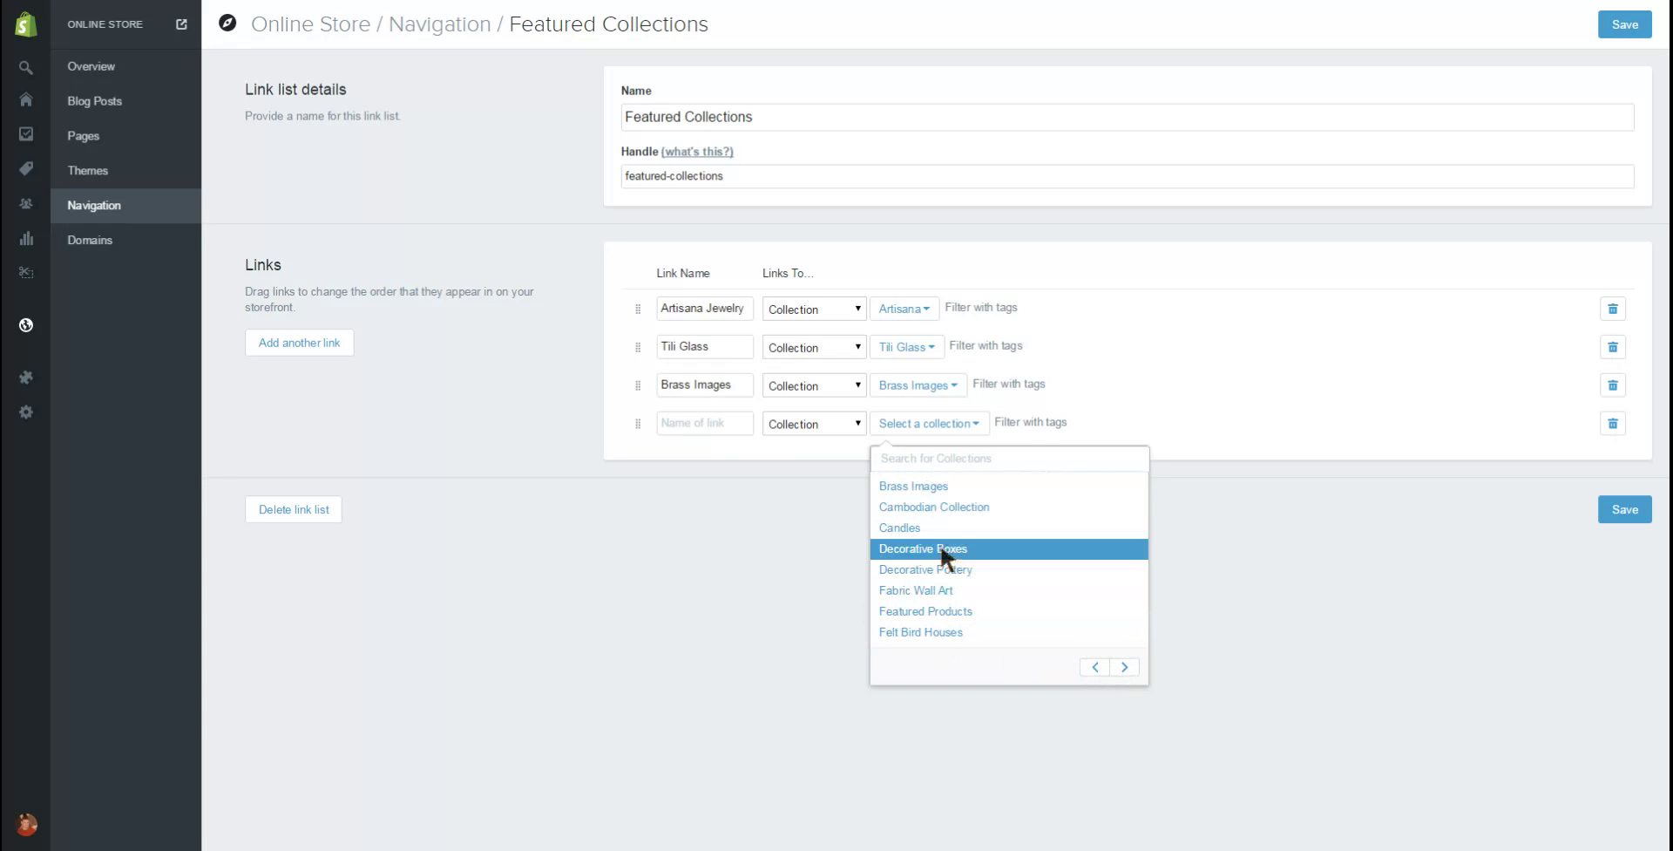
click(948, 506)
click(682, 426)
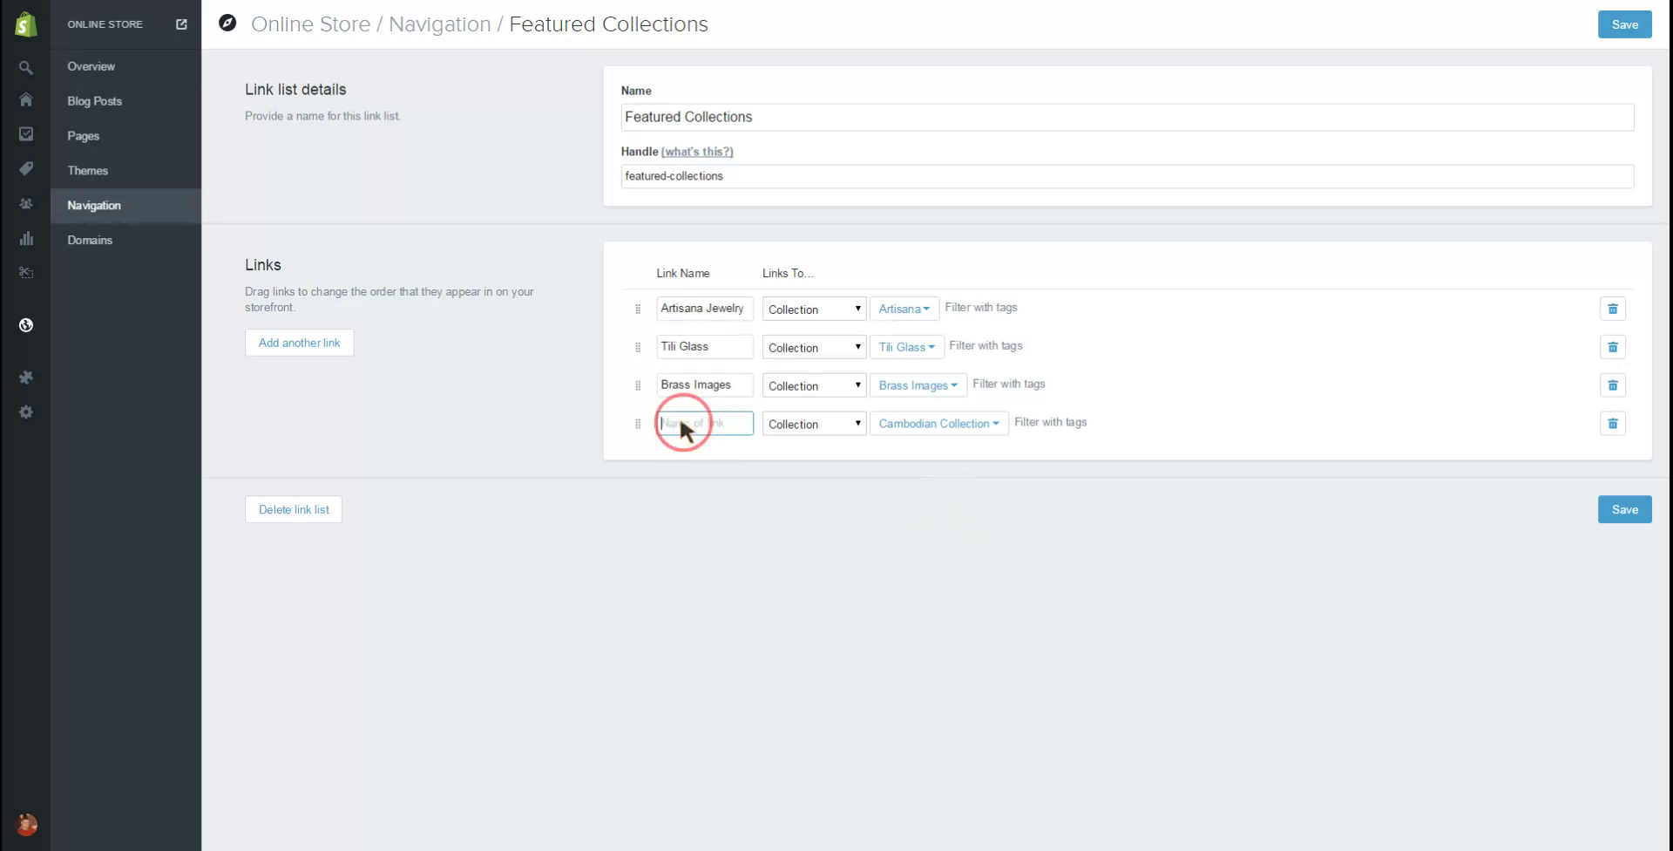
text(Bom)
text(b Case Jewe)
text(lry)
click(1625, 509)
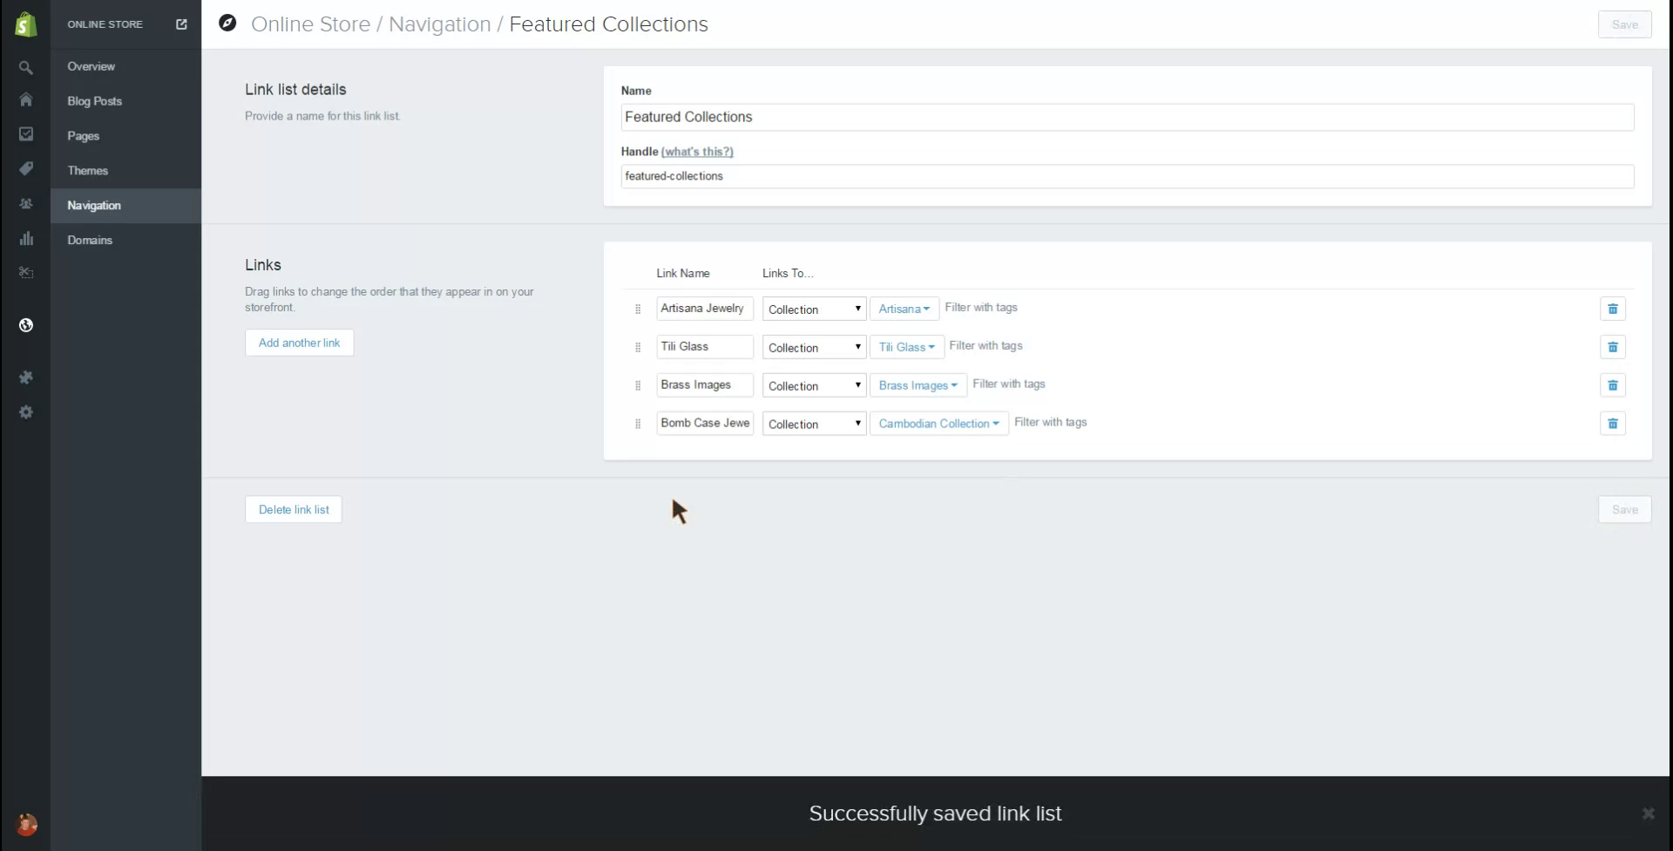
Step: In the FT004 theme's home page settings, set the Home Page Collections Link List to Featured Collections and save
click(87, 169)
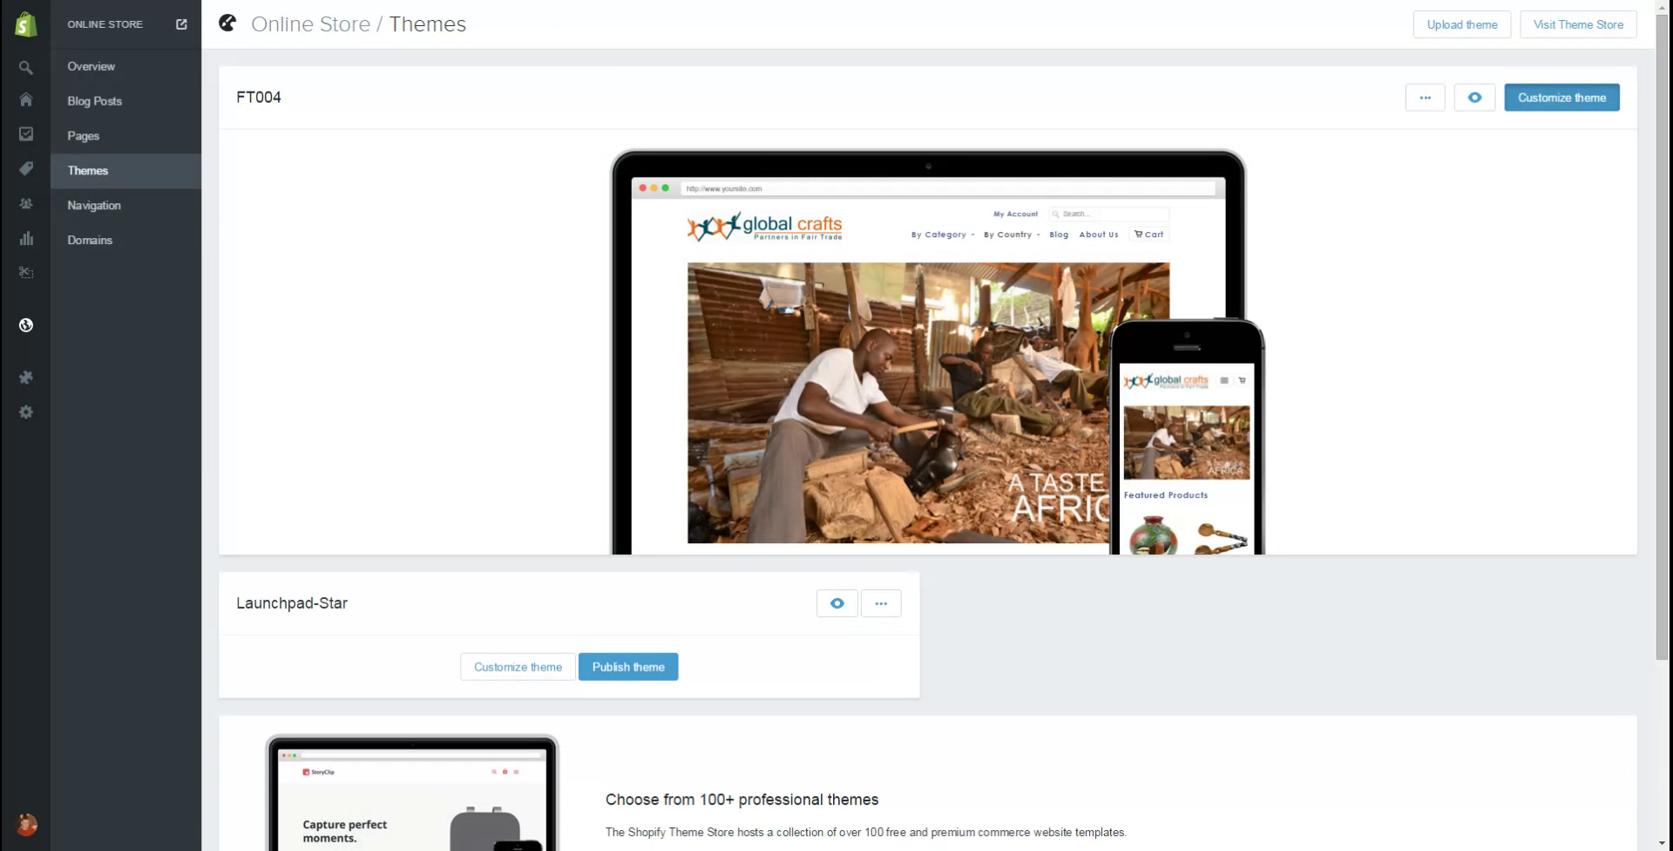
click(1550, 94)
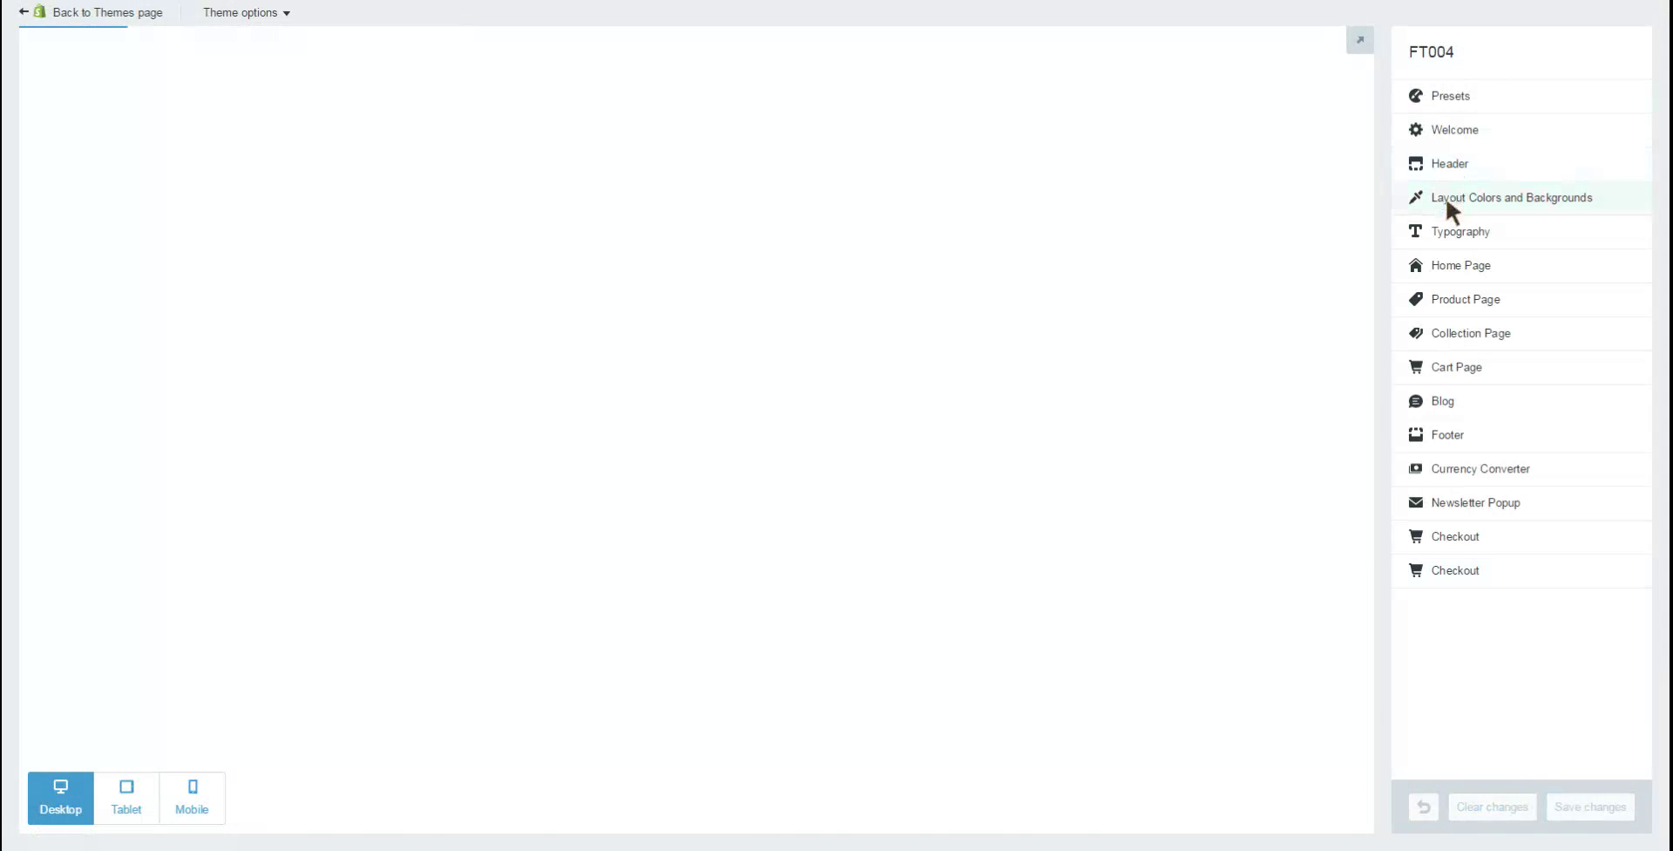
click(1459, 266)
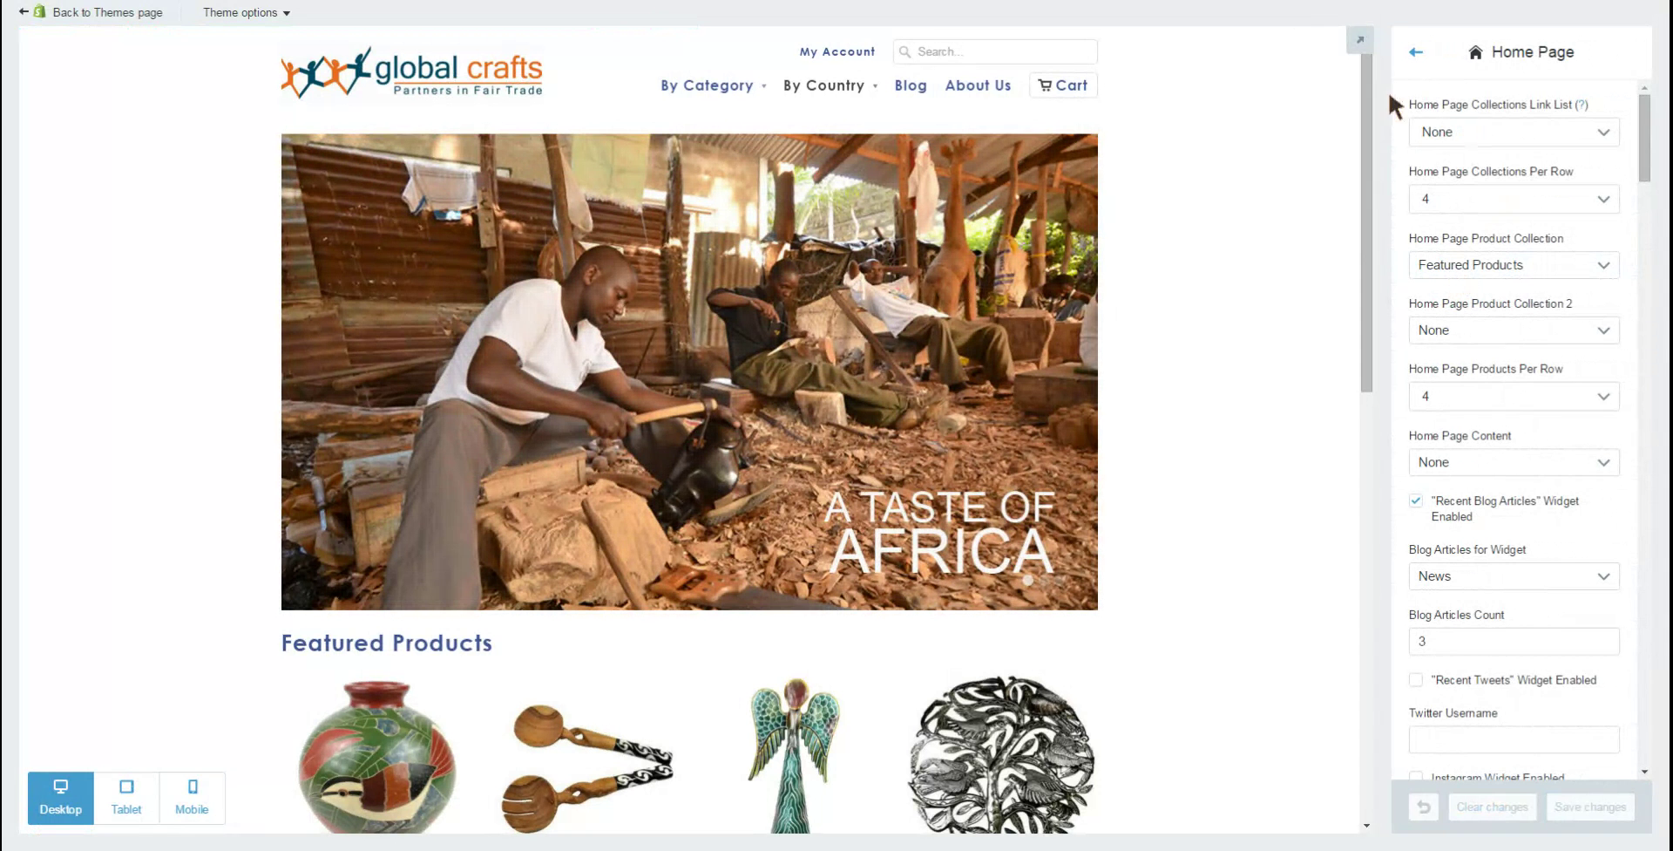
click(1600, 136)
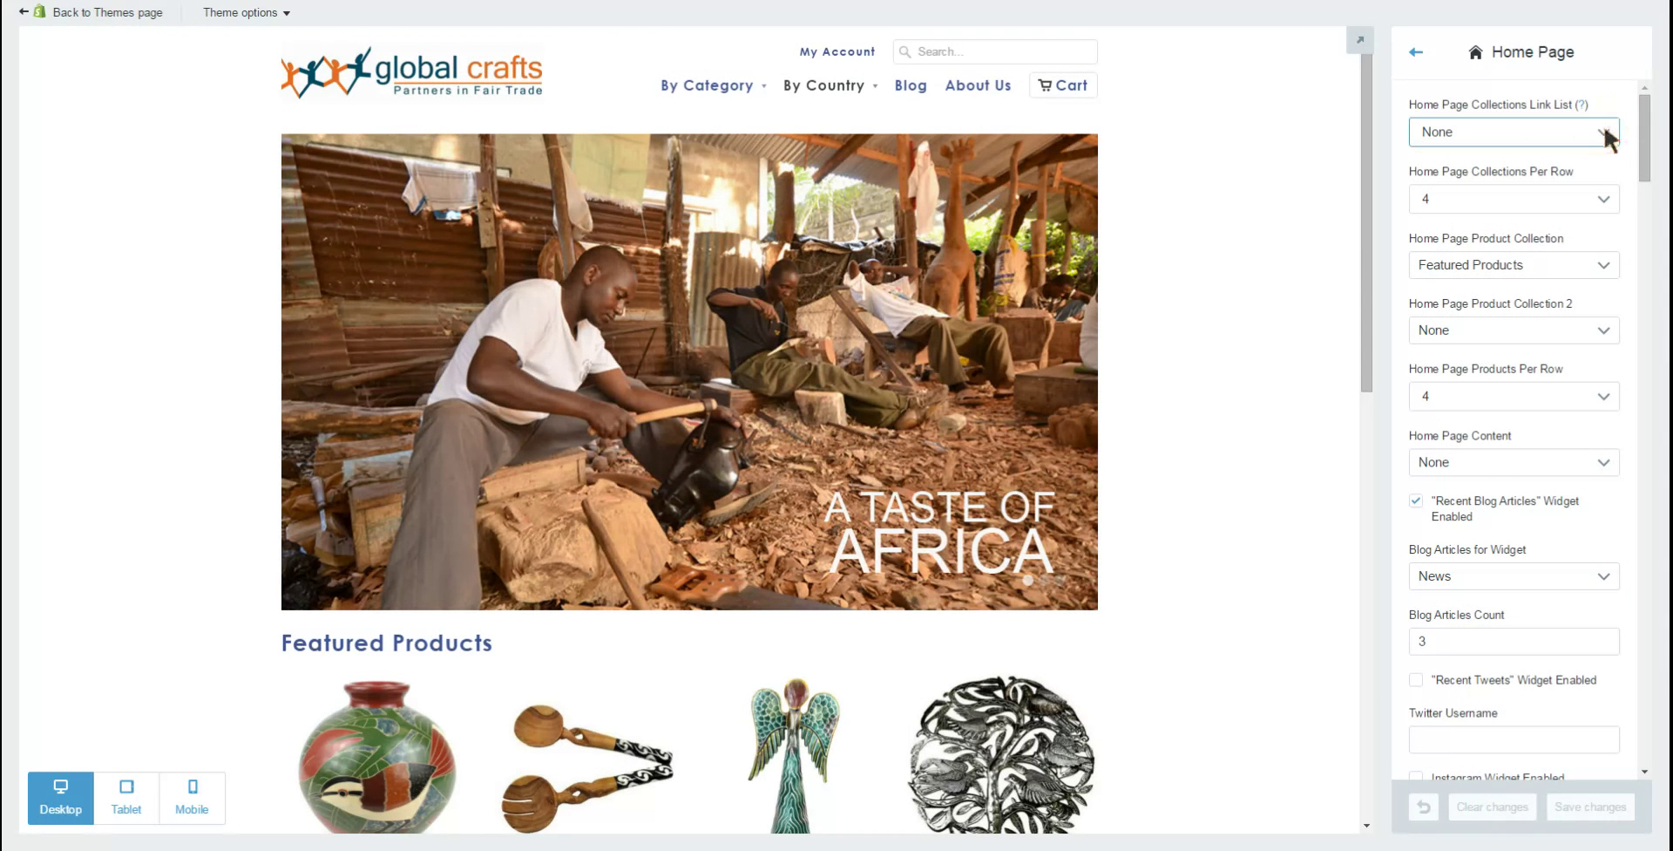
click(1531, 227)
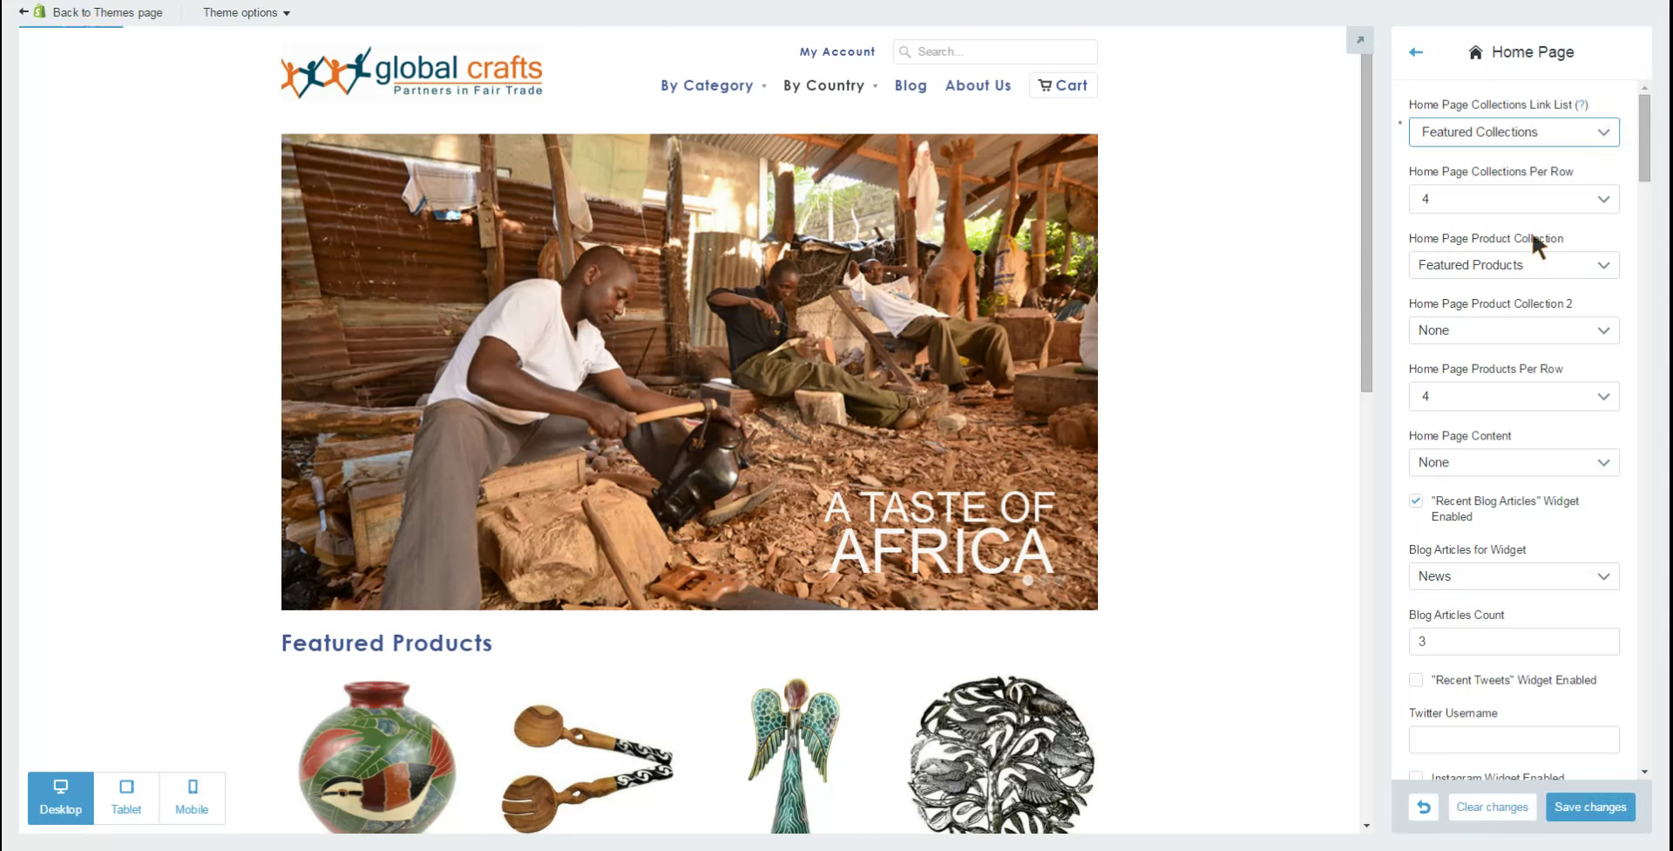
click(1589, 806)
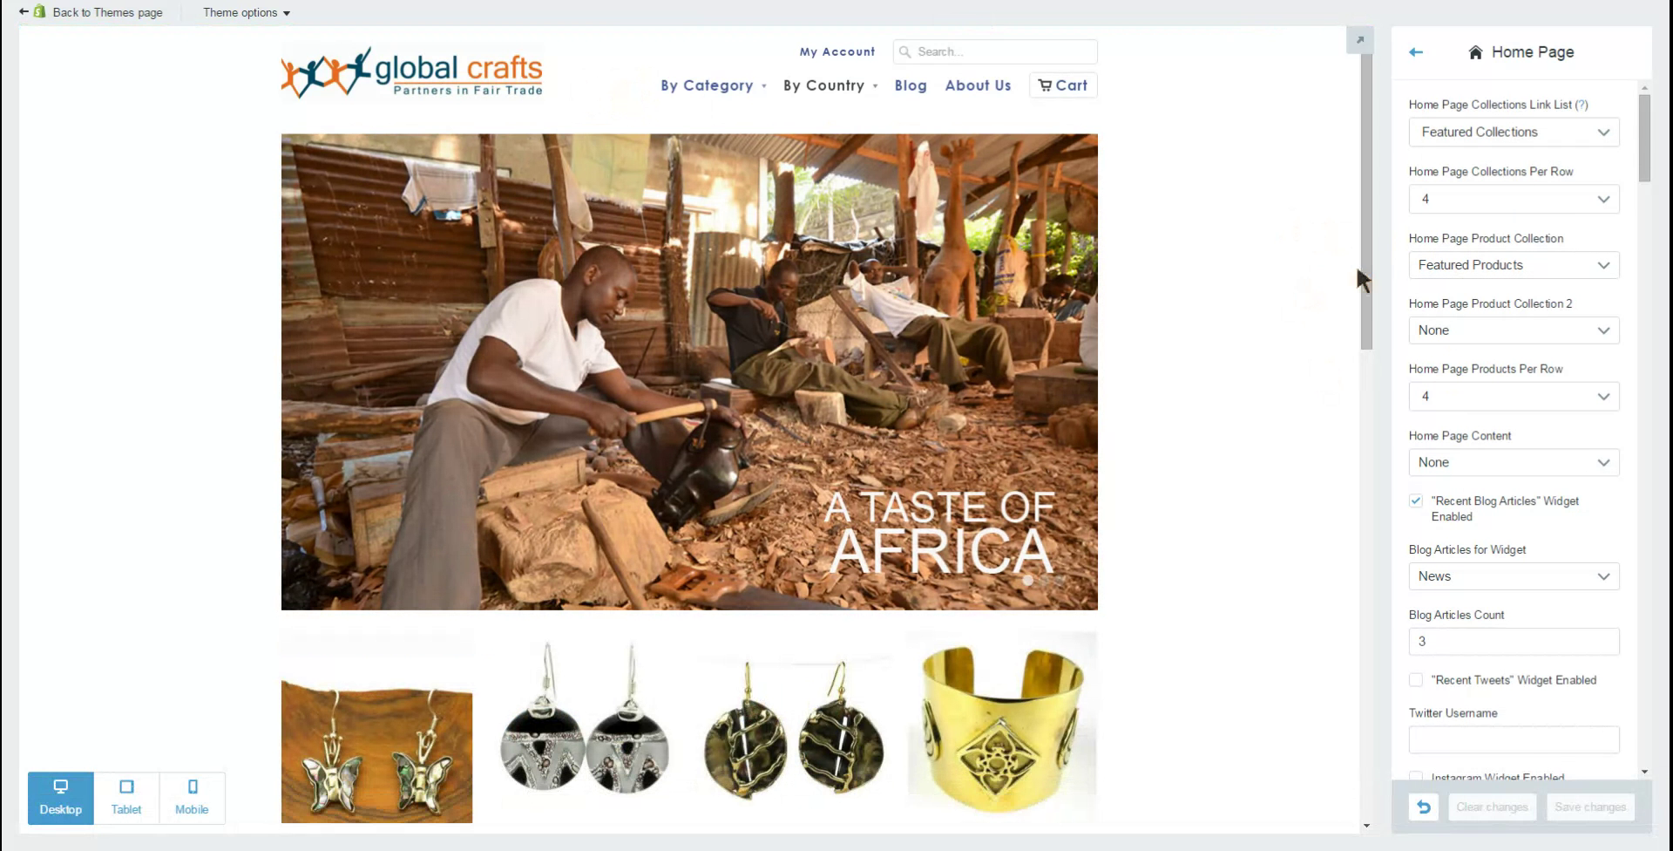
drag(1362, 287, 1361, 315)
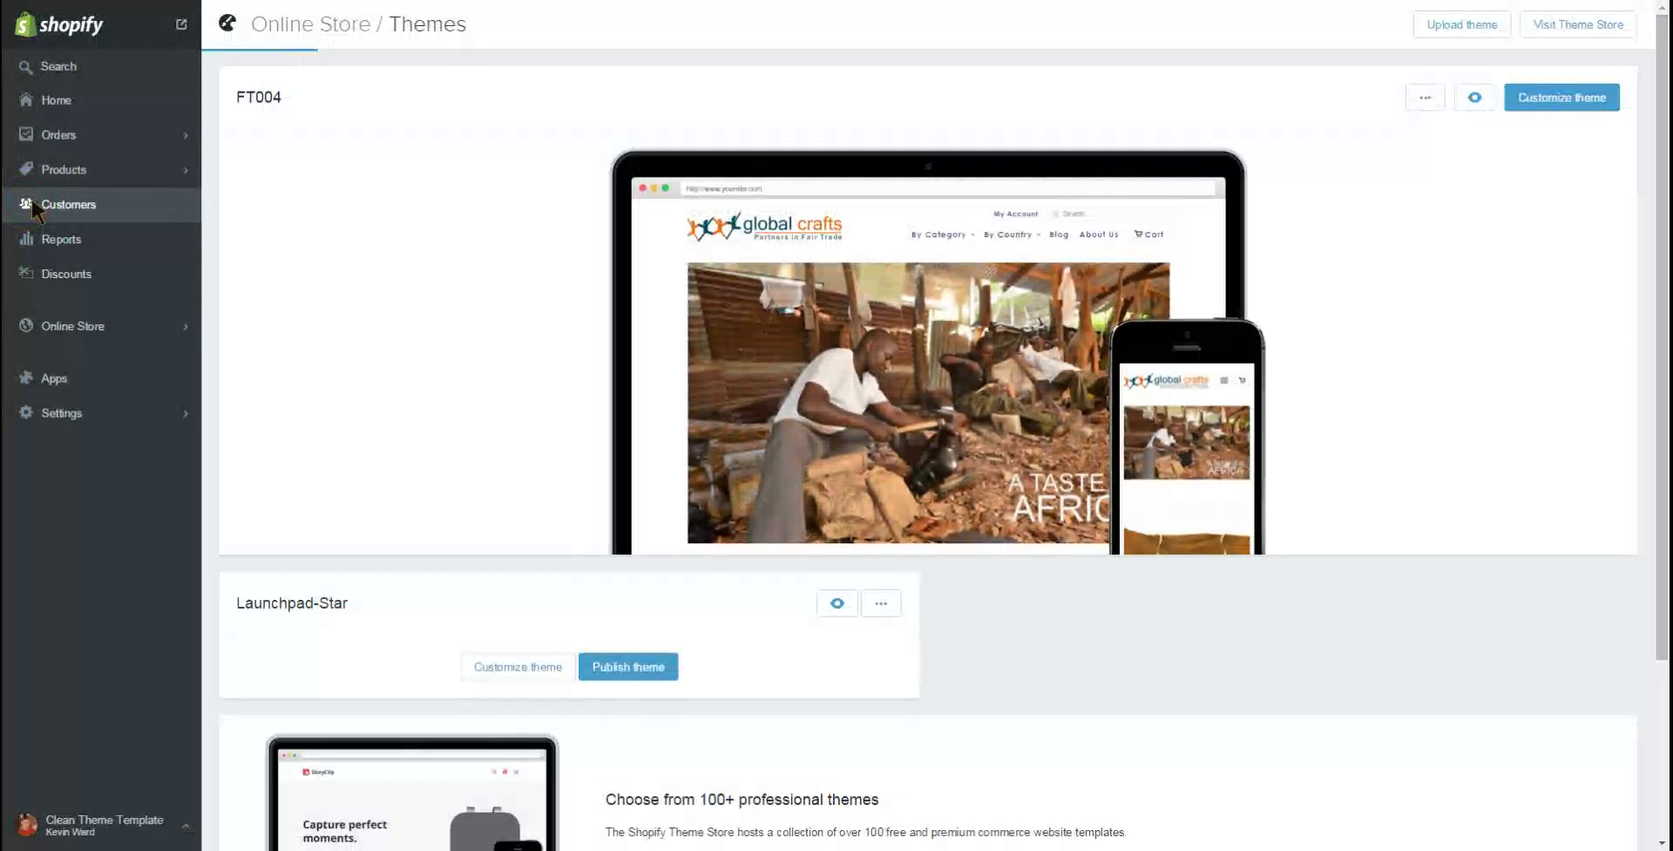
Step: Find the Artisana collection, give it the ring with blue and green stones as collection image, and save it
click(26, 205)
click(90, 65)
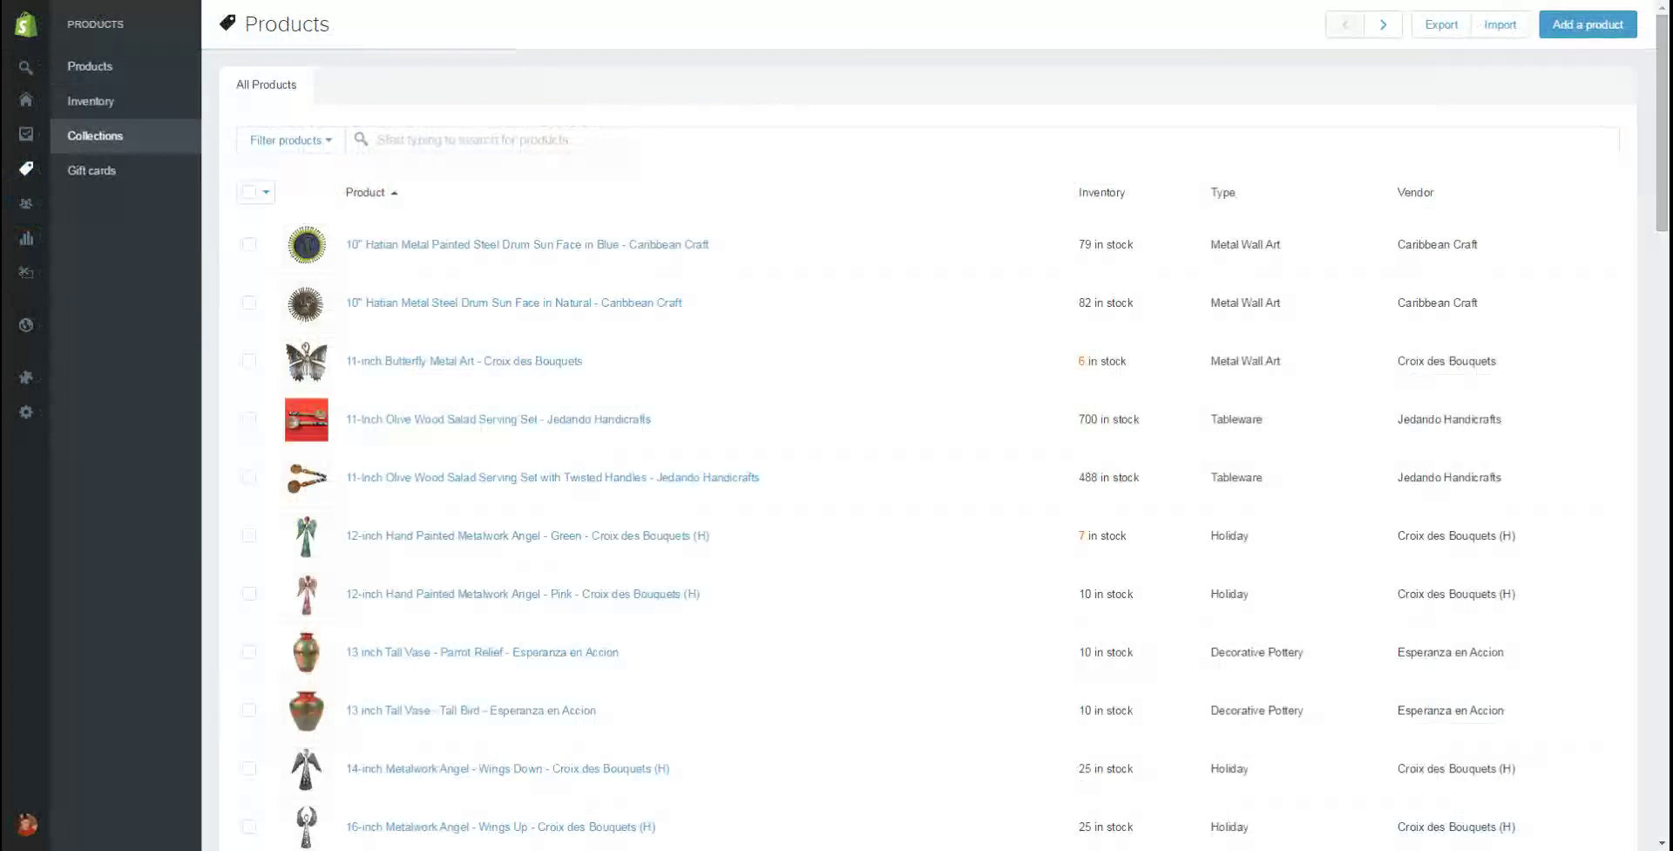
click(95, 135)
click(392, 139)
text(artisans)
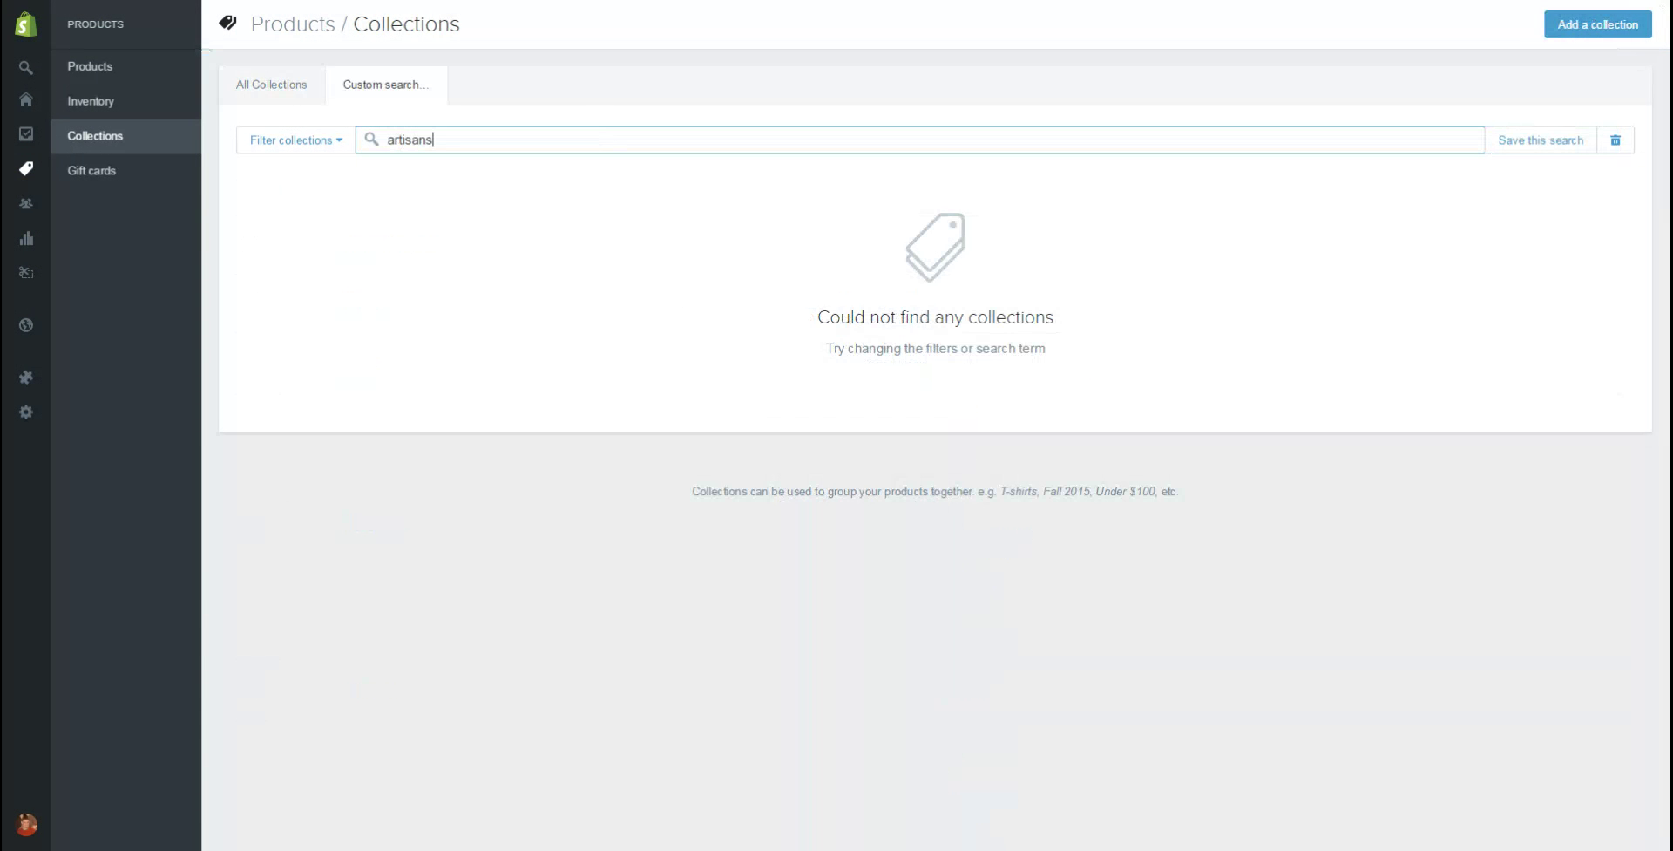
key(BackSpace)
text(a)
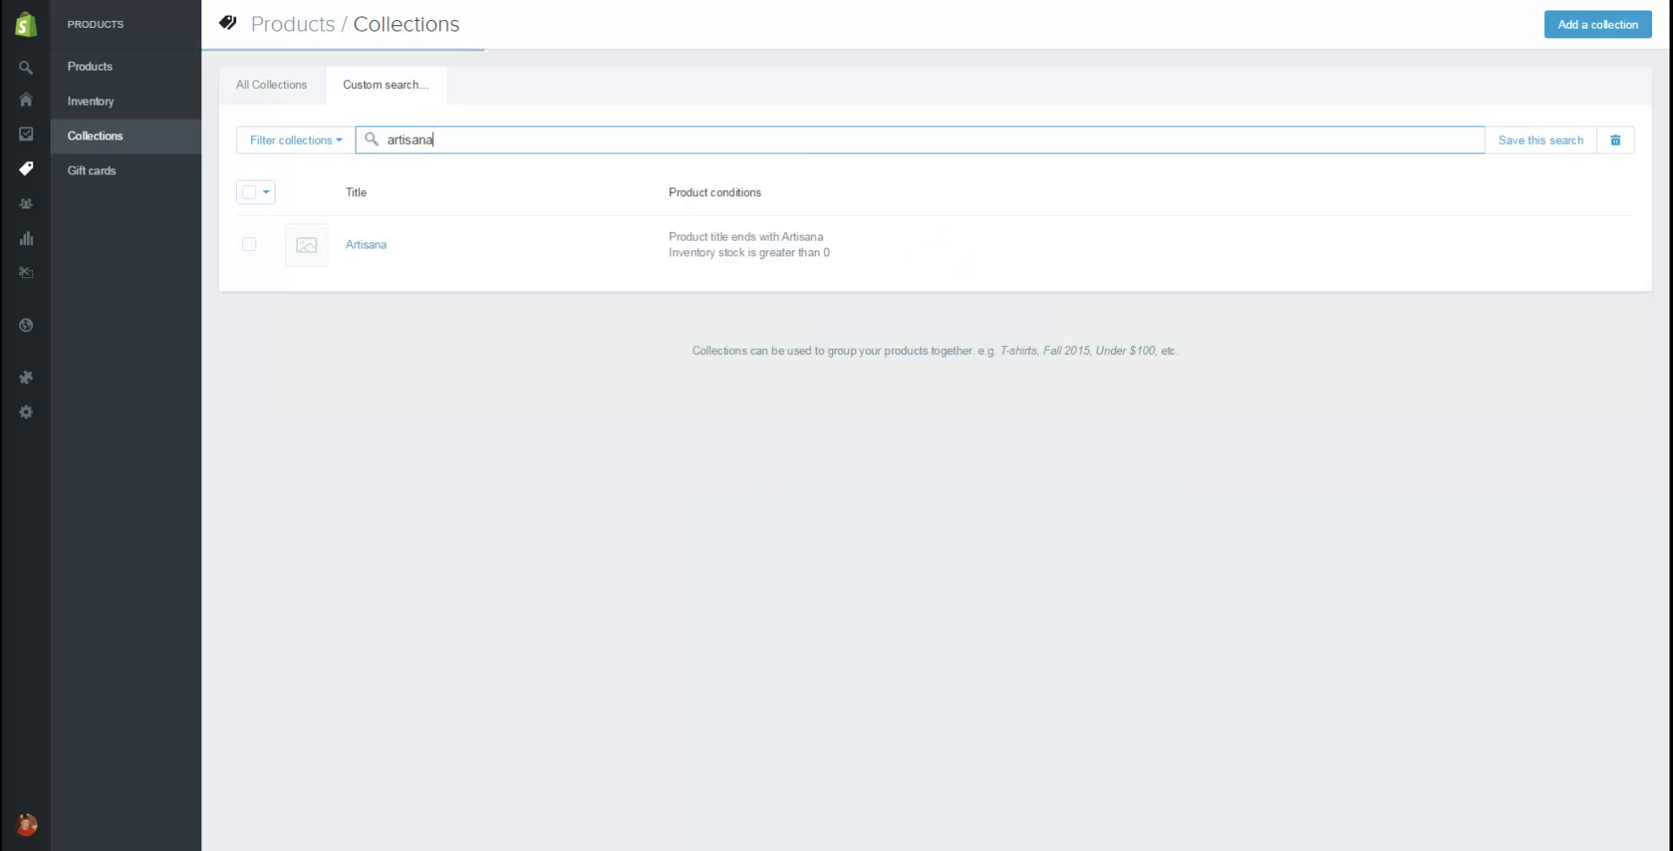
click(366, 244)
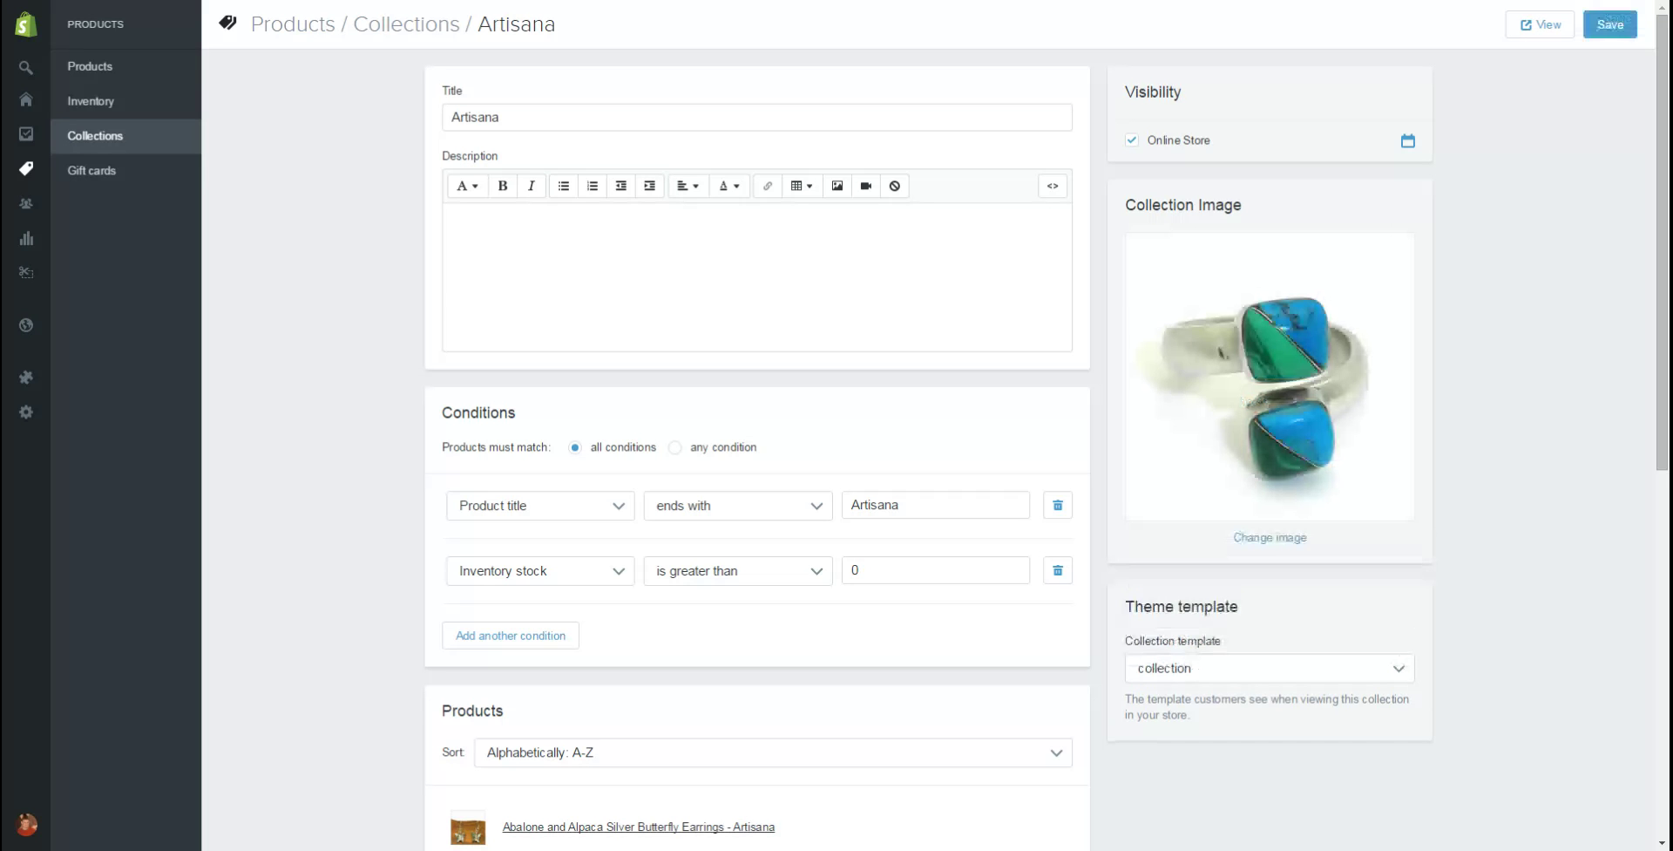
click(1611, 24)
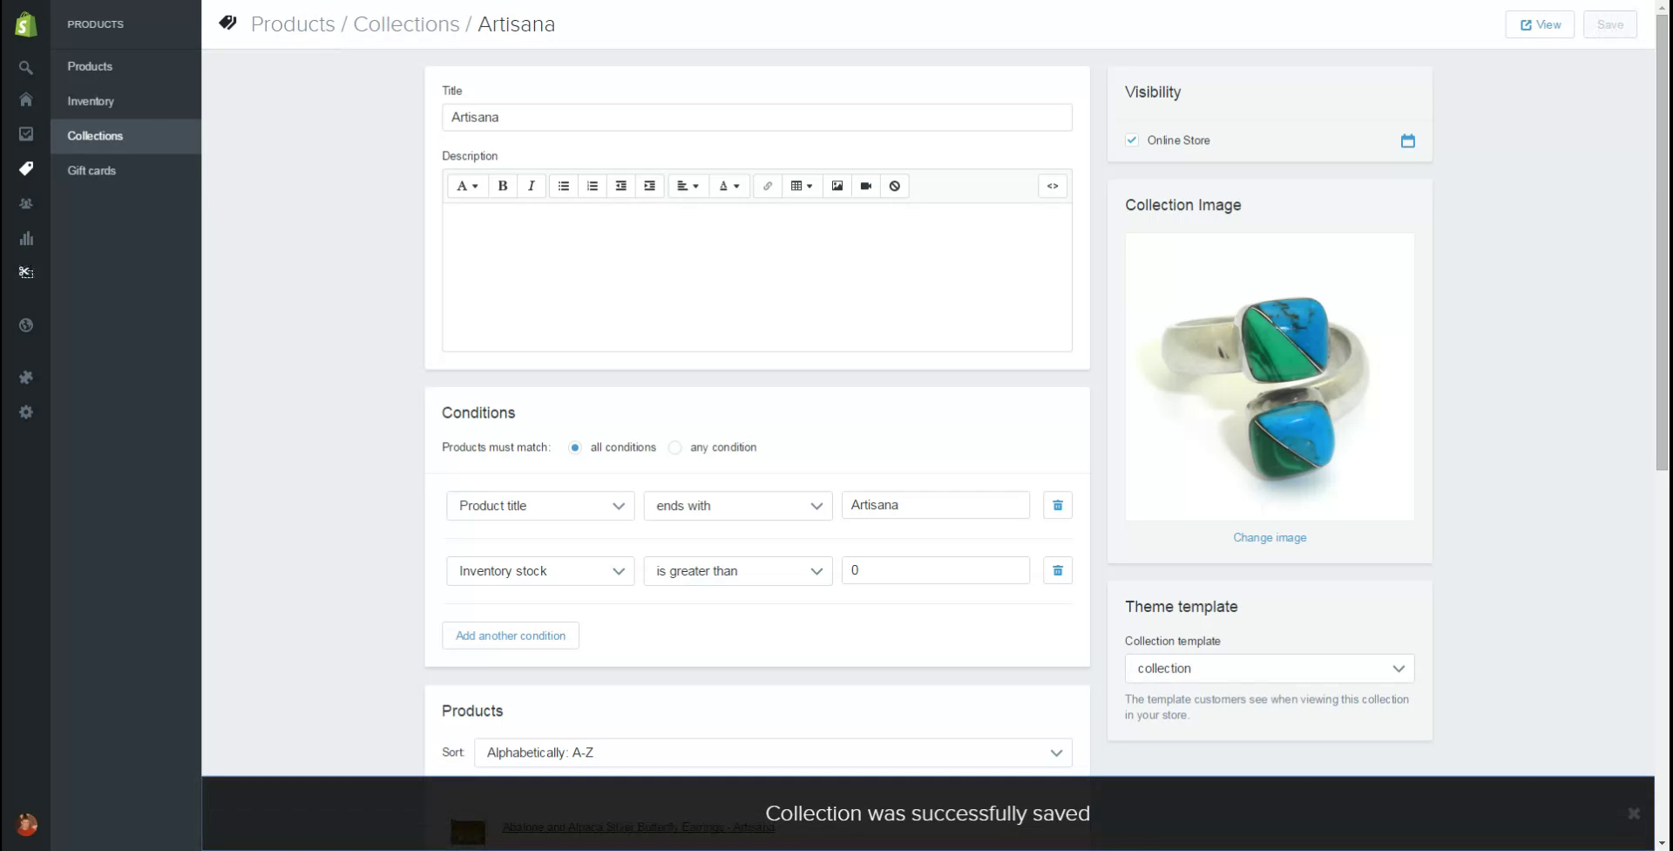
Step: Reopen the FT004 theme for customizing and review the featured collections, products and news in the home page preview
click(26, 324)
click(88, 170)
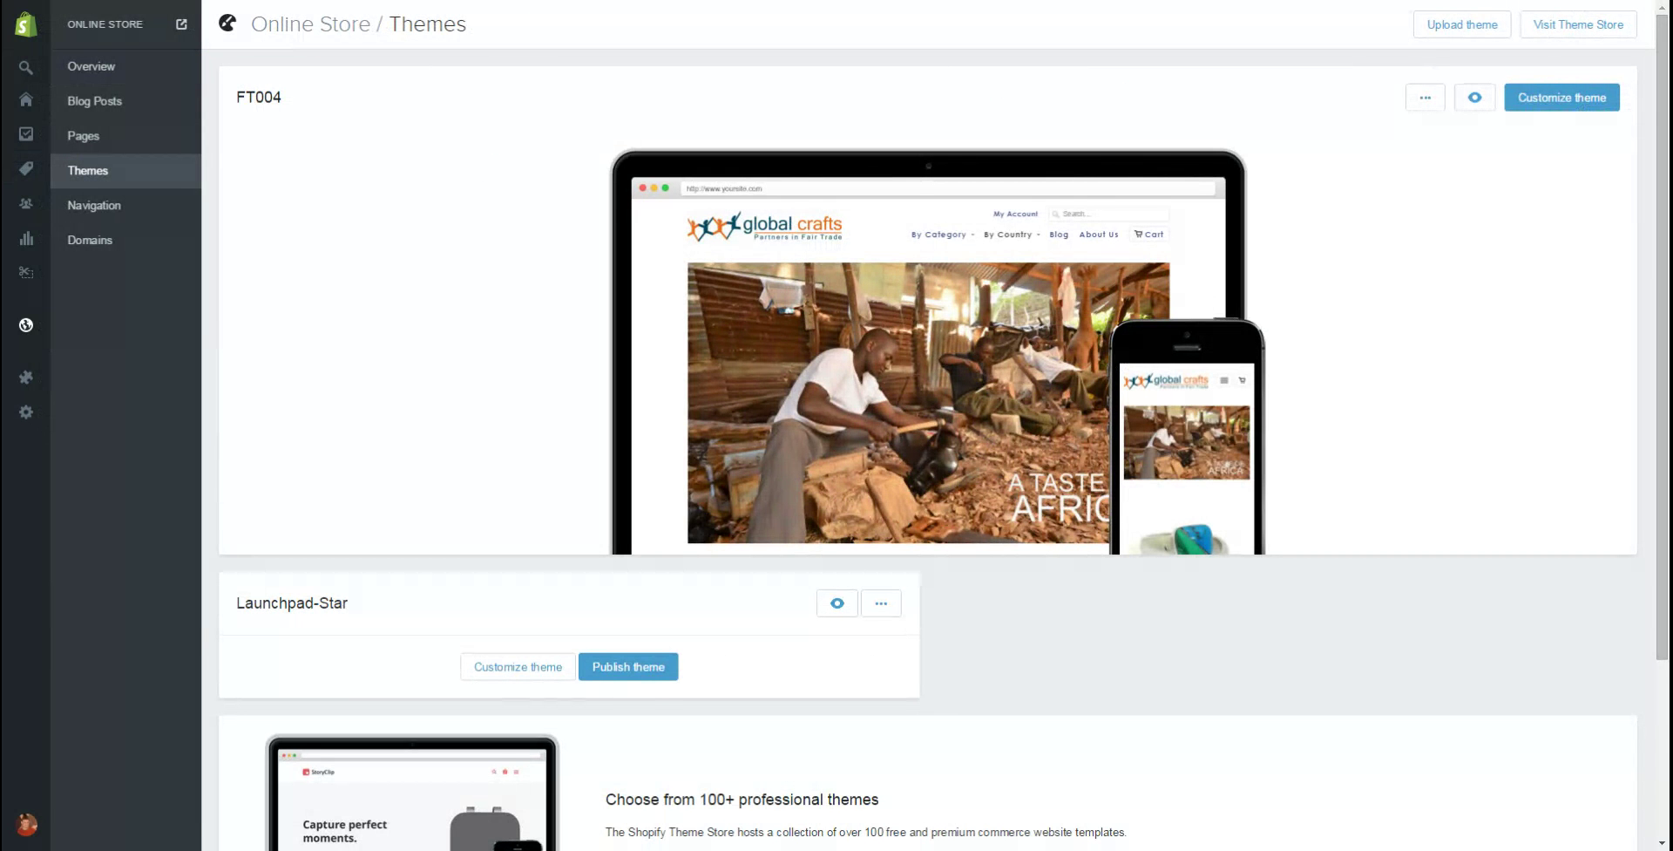
click(1541, 105)
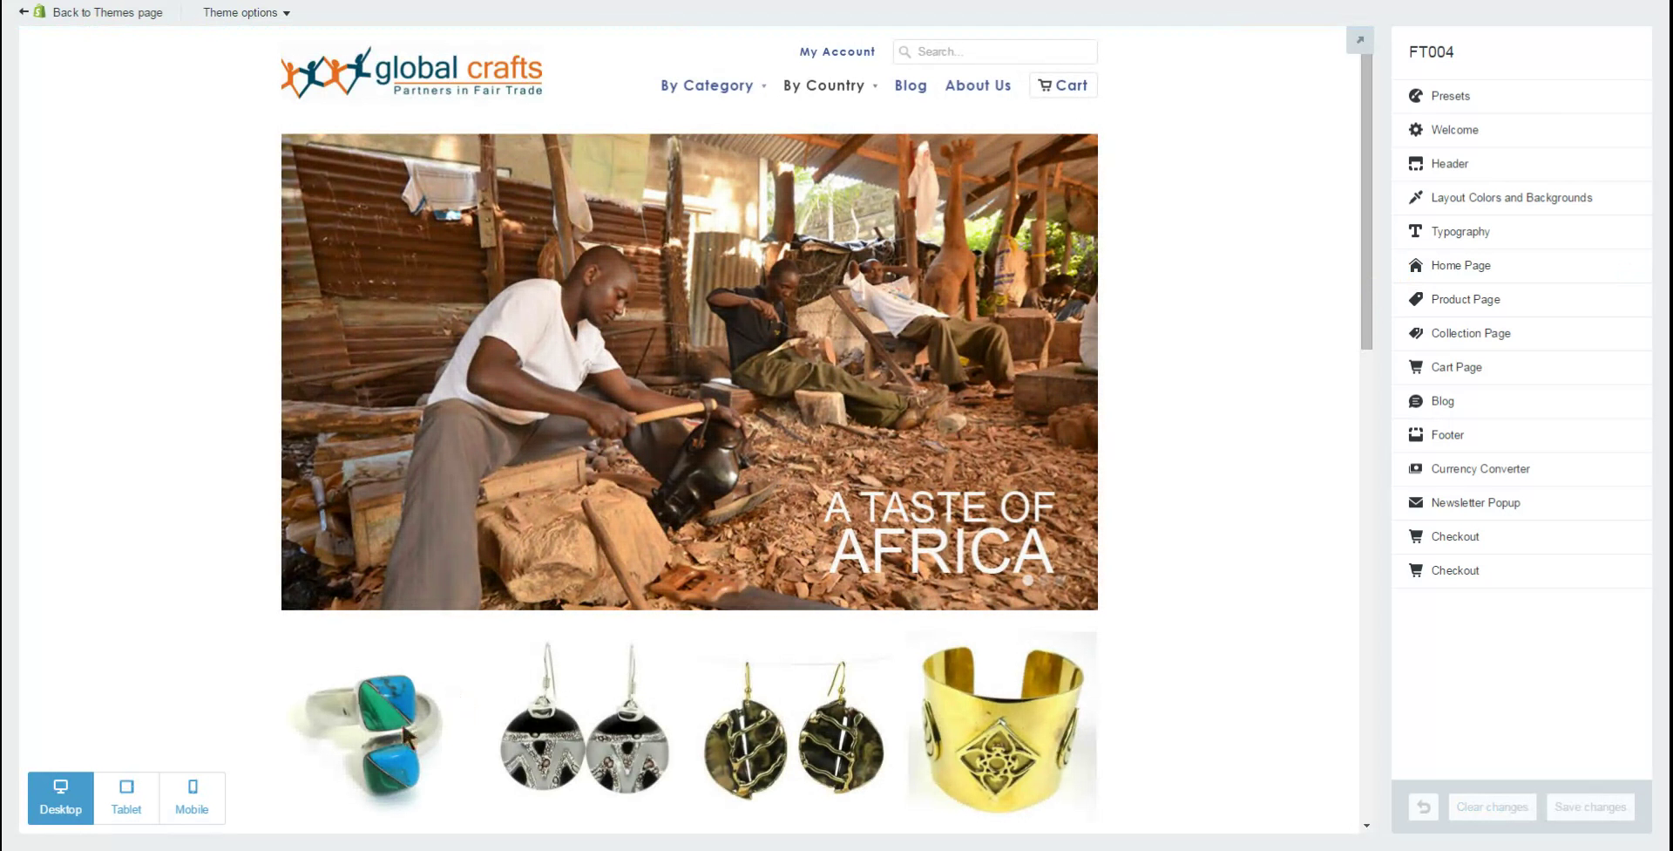
drag(1365, 307, 1364, 314)
scroll(1365, 314, down, 3)
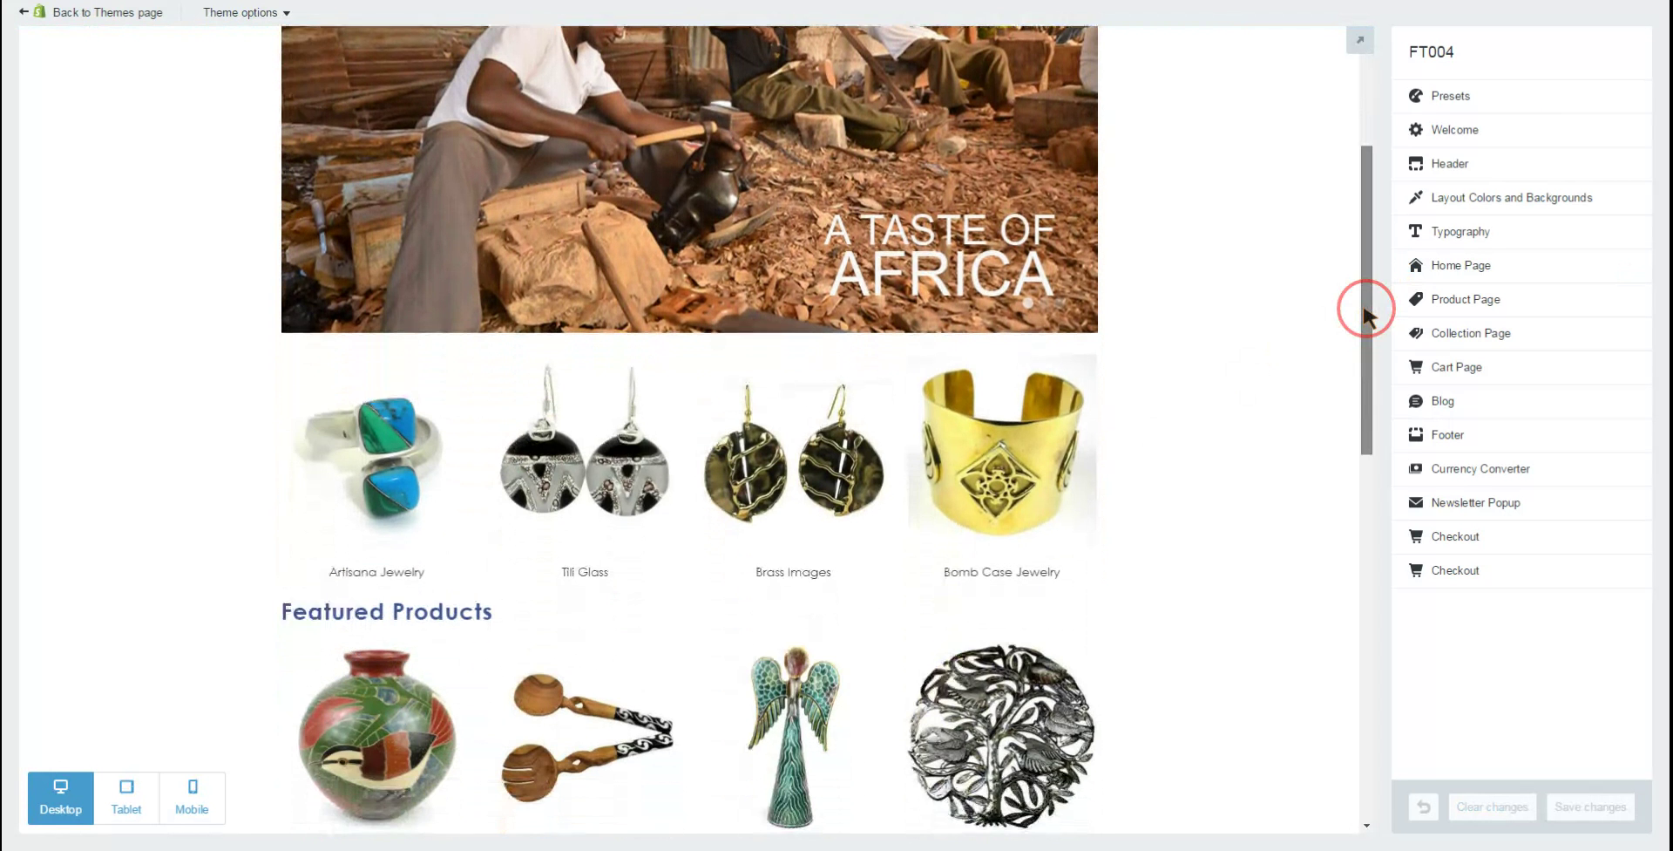
scroll(1365, 314, down, 5)
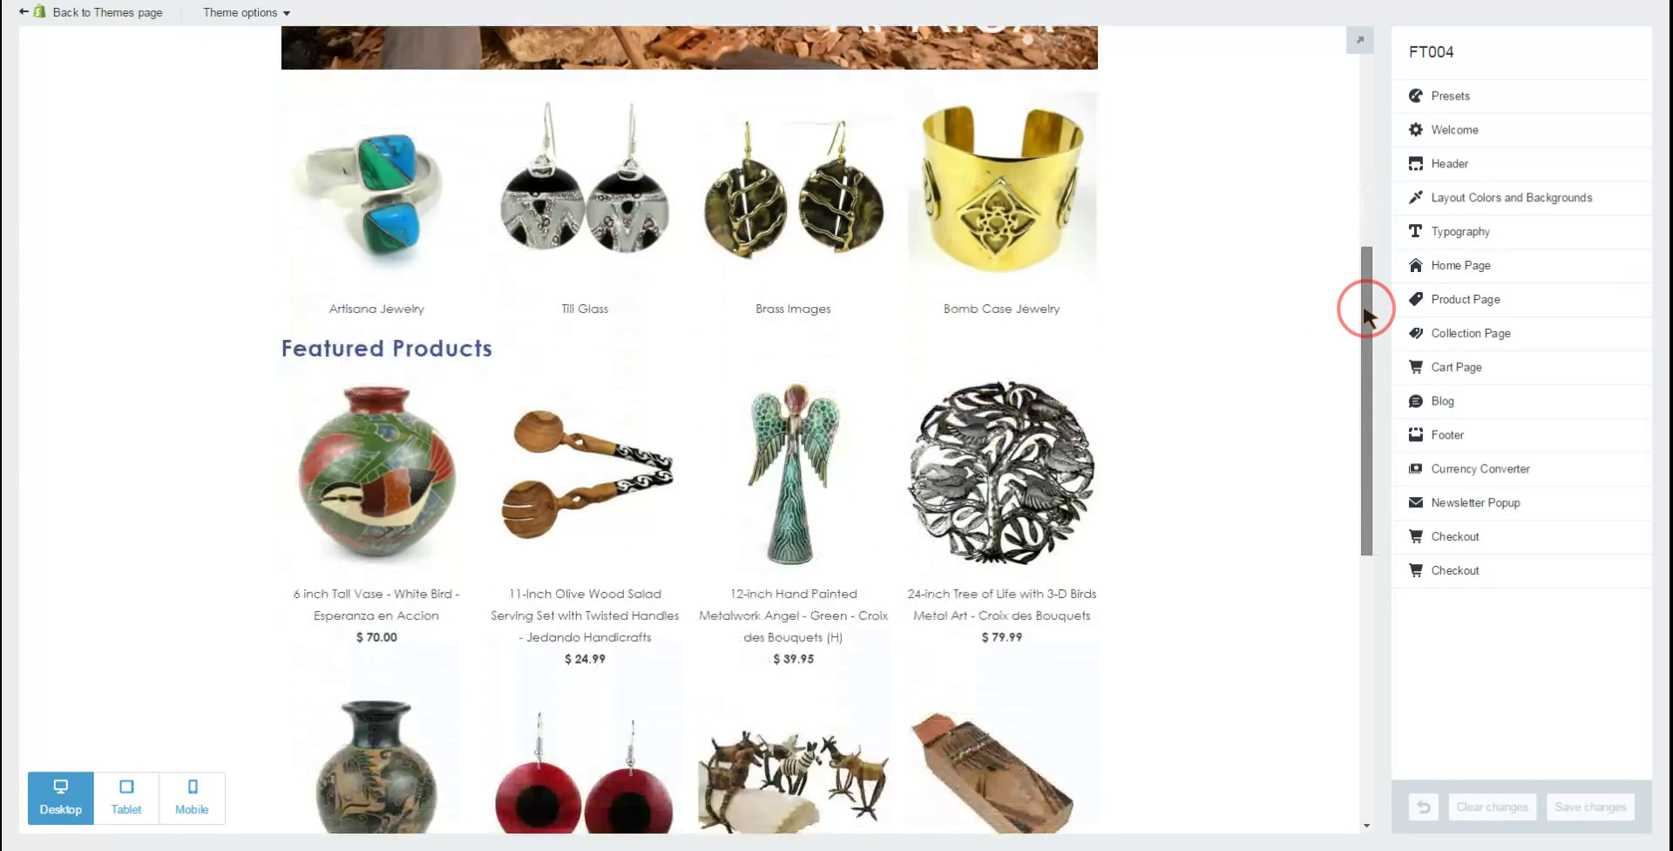
scroll(1365, 314, up, 3)
scroll(1365, 314, up, 4)
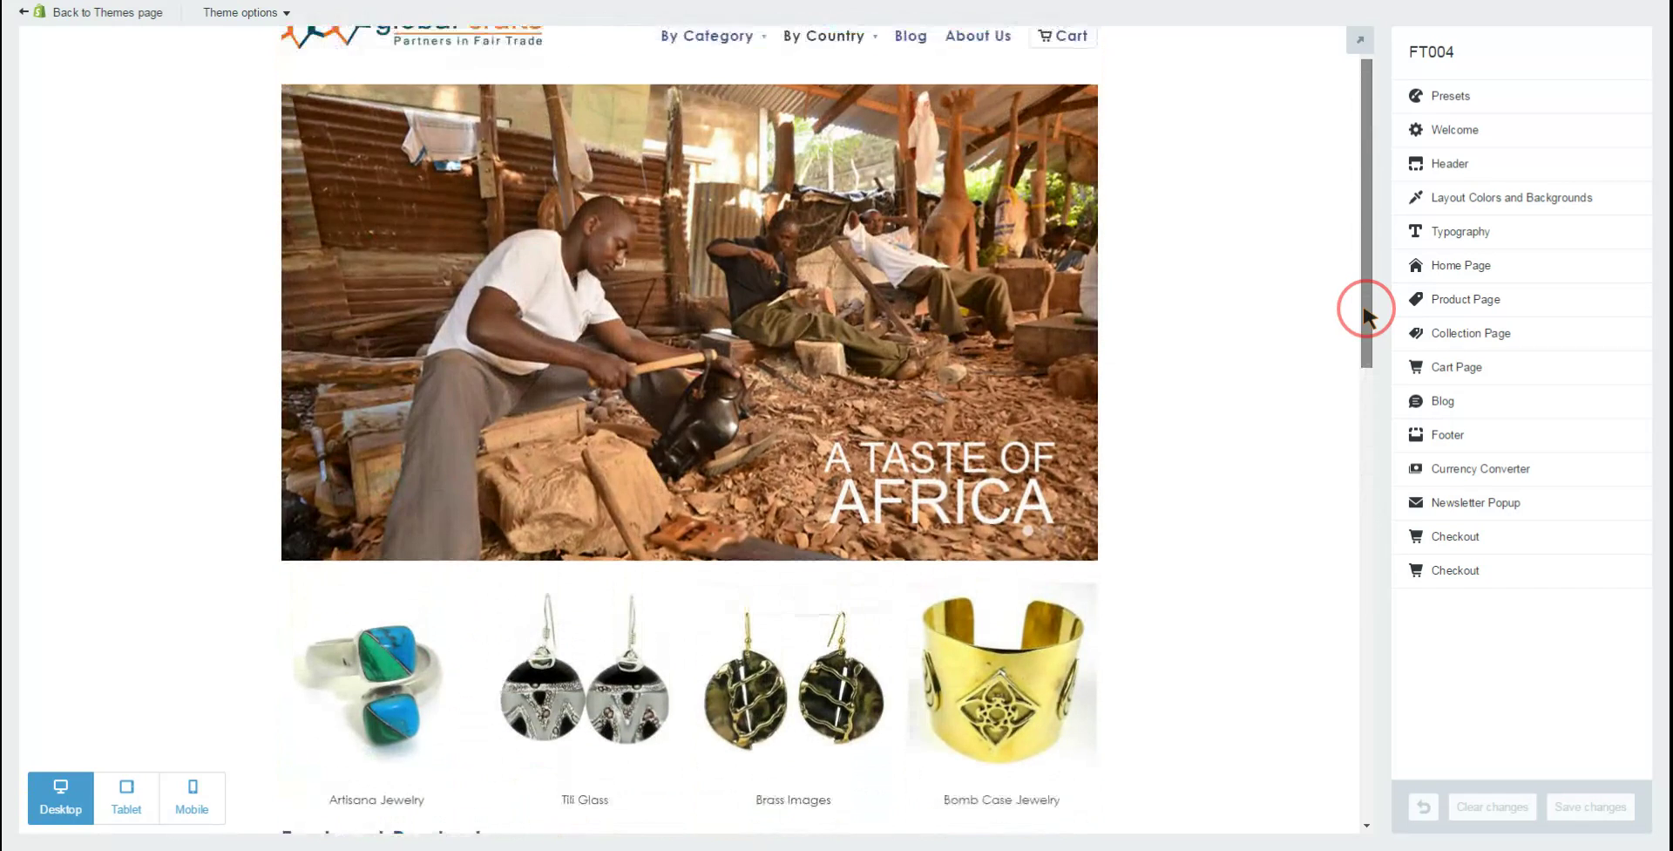
scroll(1365, 313, down, 12)
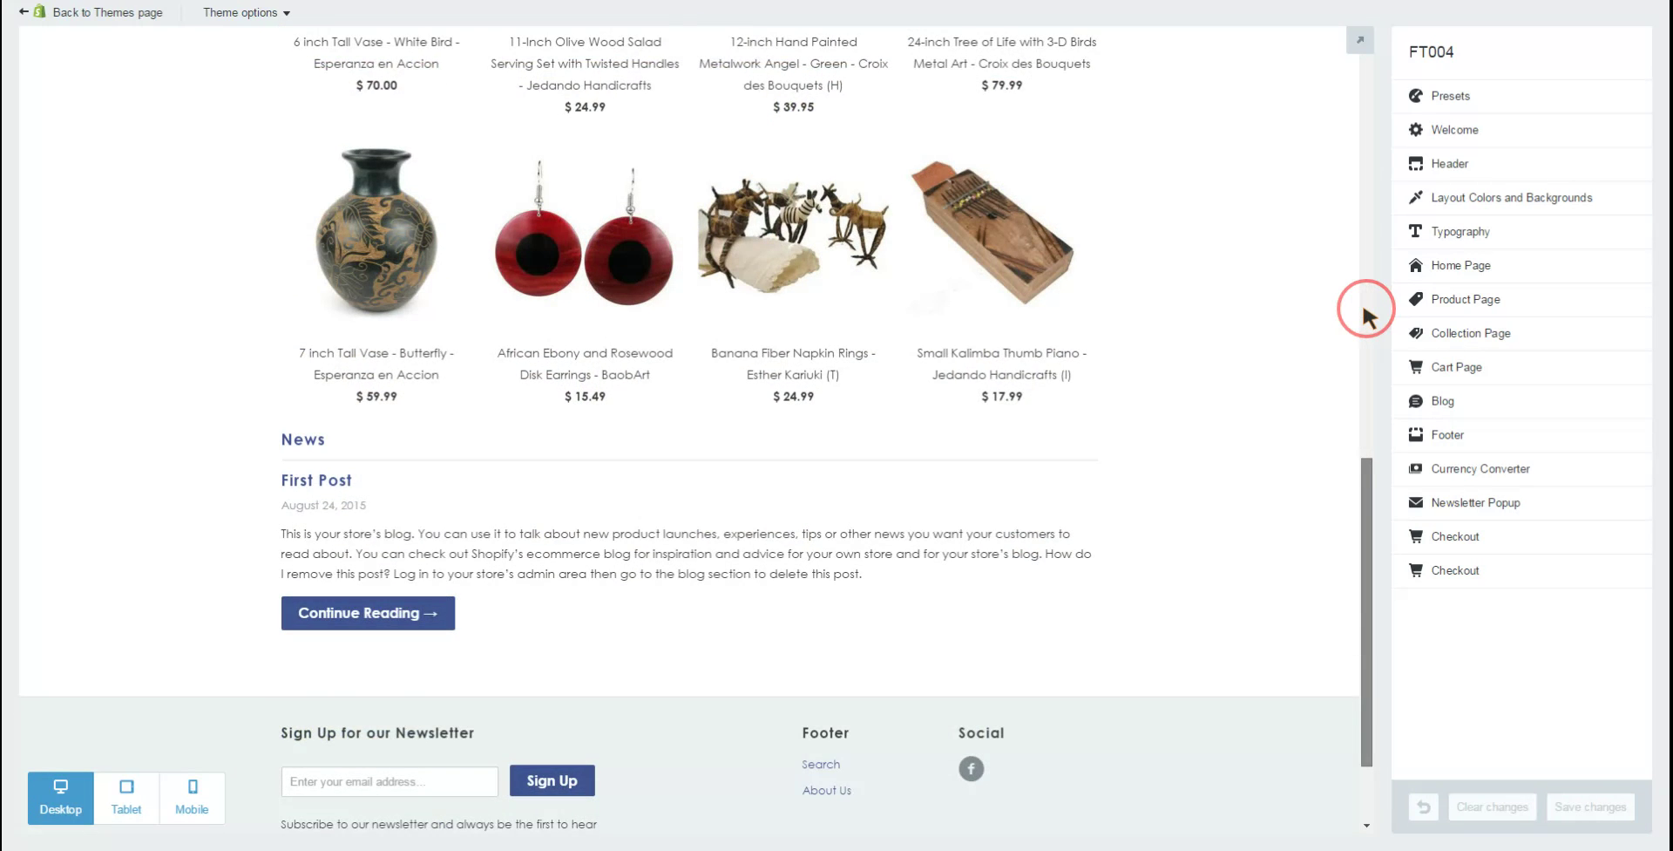
scroll(1365, 314, down, 2)
scroll(1365, 314, up, 13)
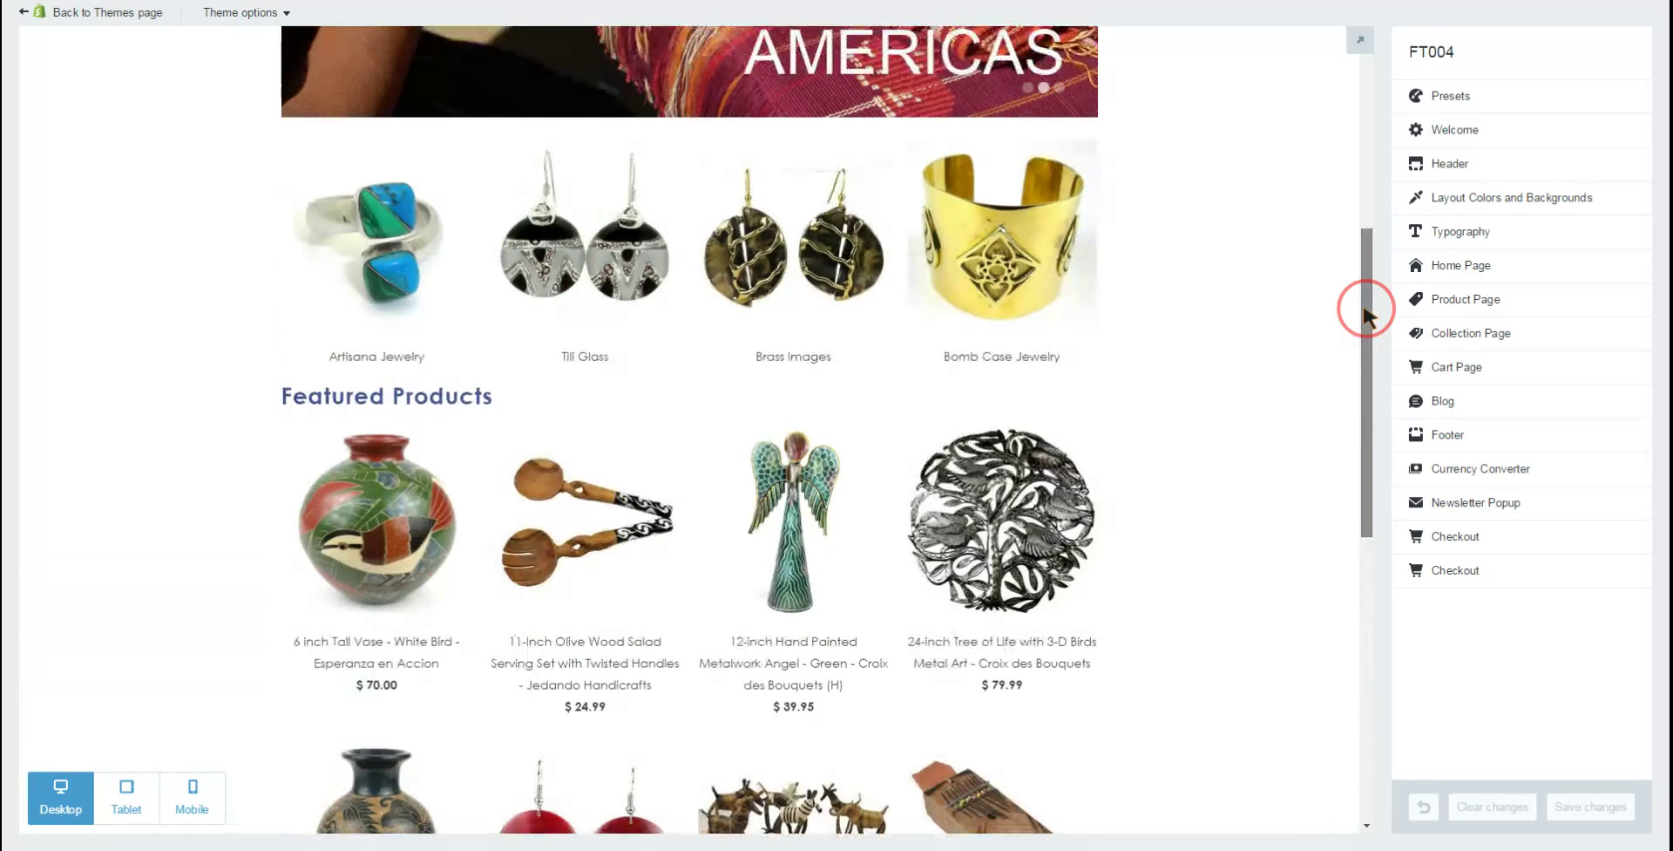
scroll(1365, 314, up, 1)
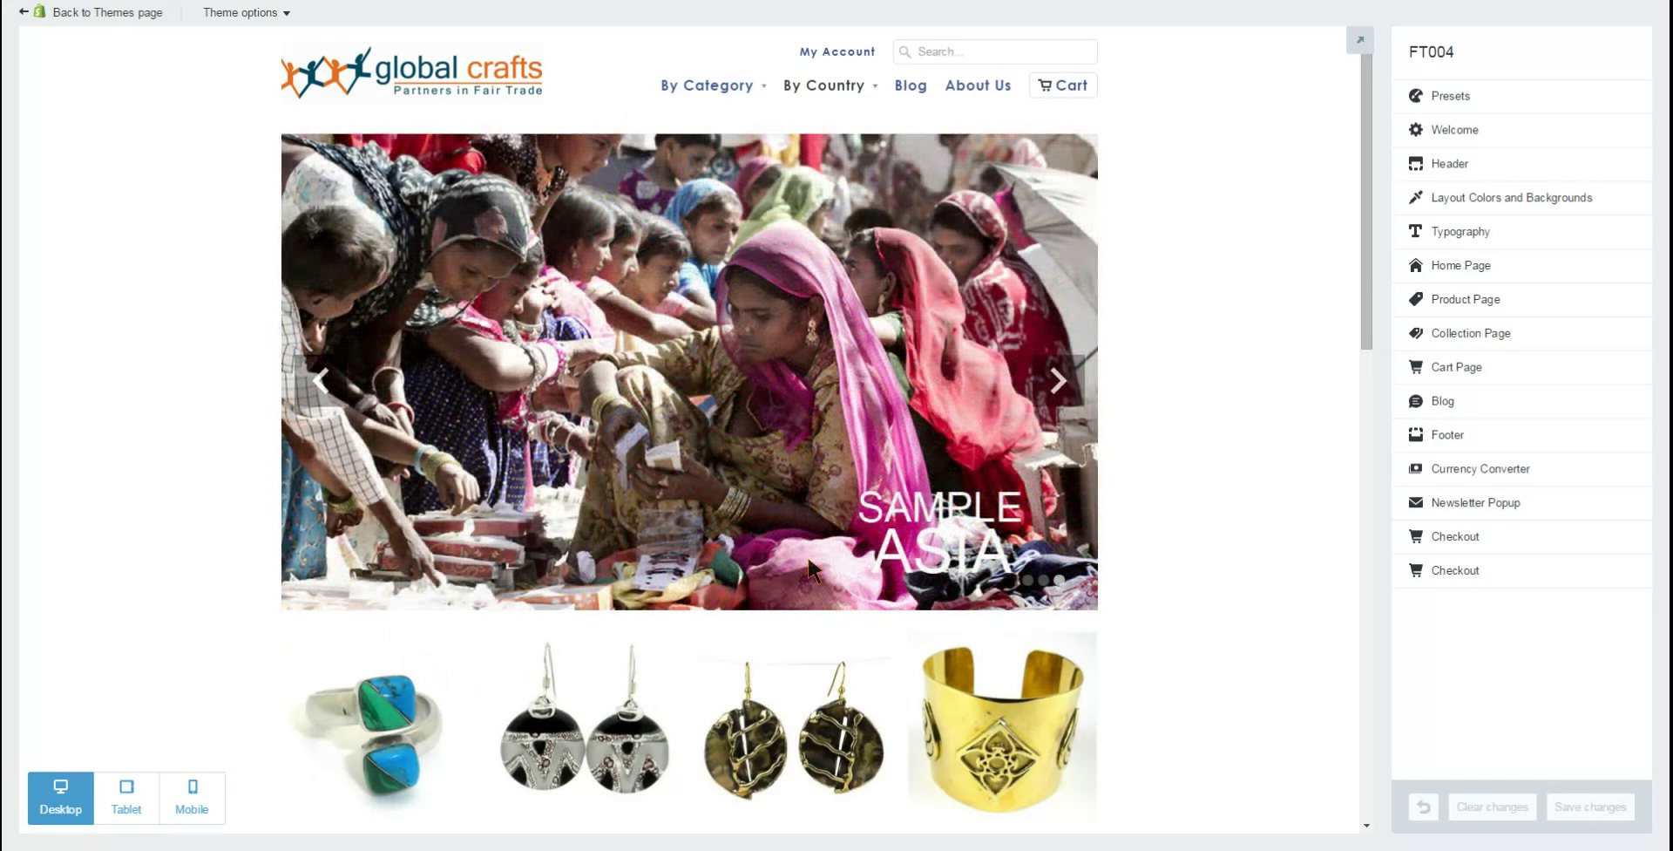
Step: Open the theme's Home Page settings and compare them with the sections of the home page preview, down to the footer
click(1424, 264)
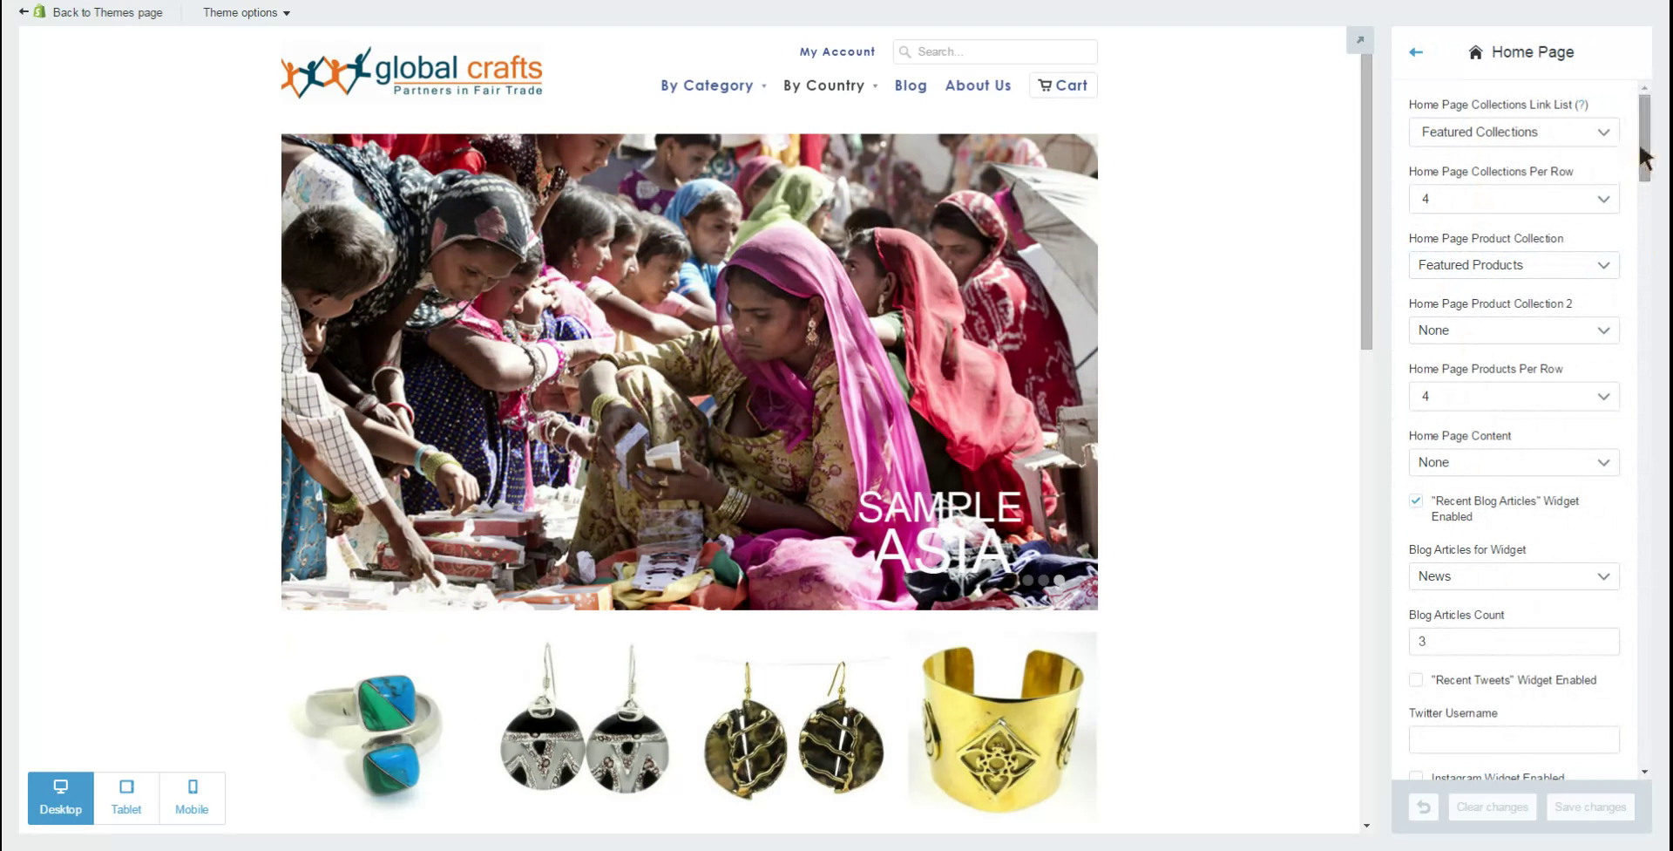
drag(1367, 249, 1368, 310)
scroll(1369, 309, down, 10)
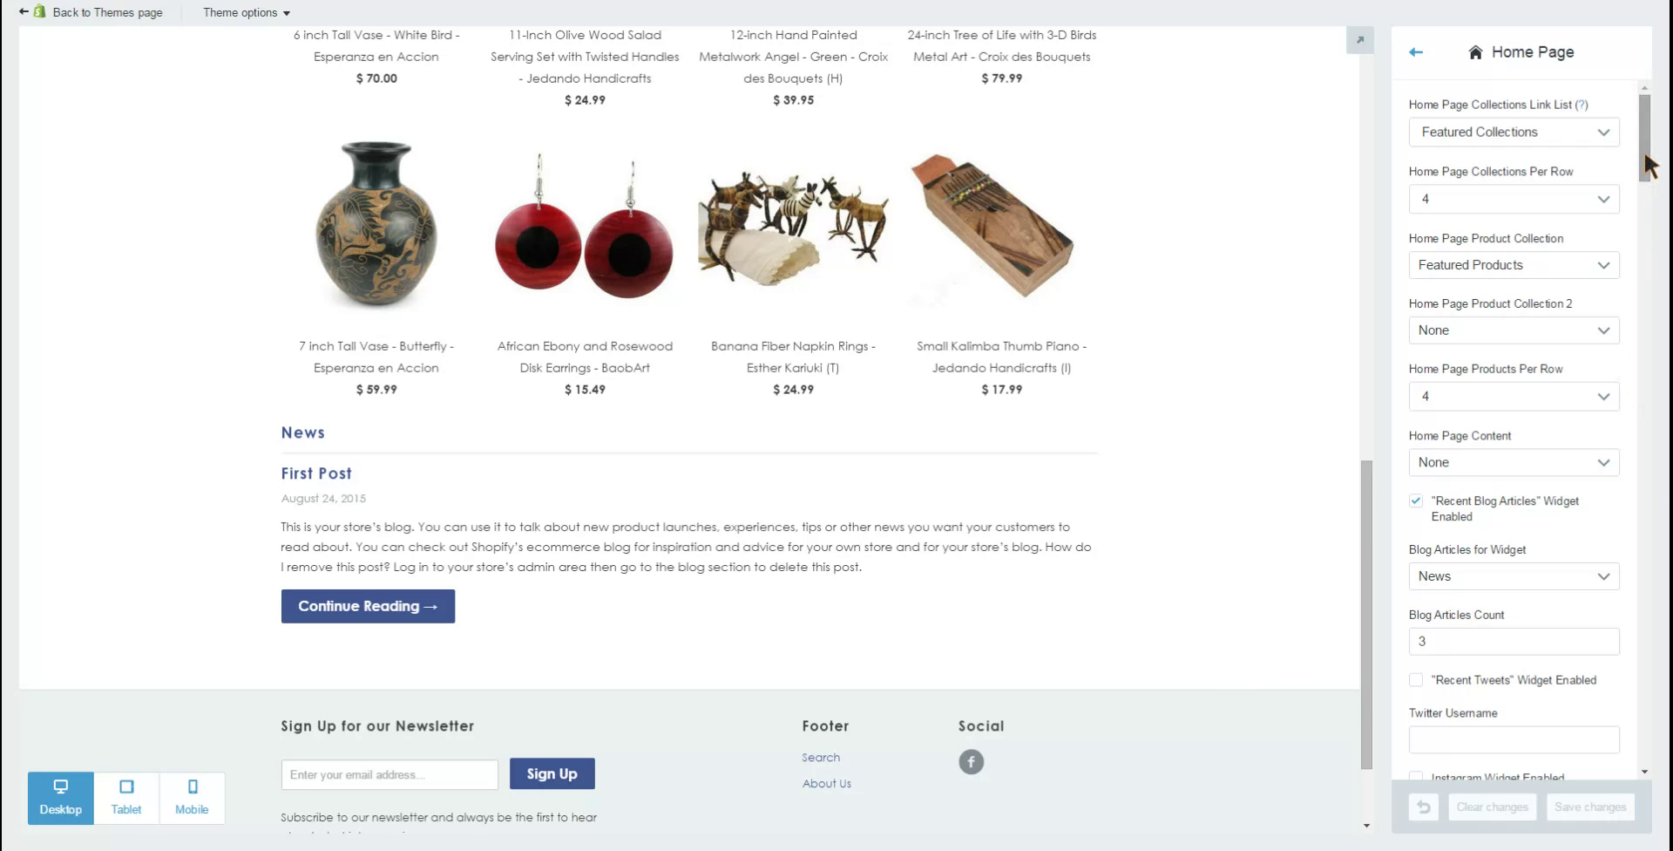
click(1367, 592)
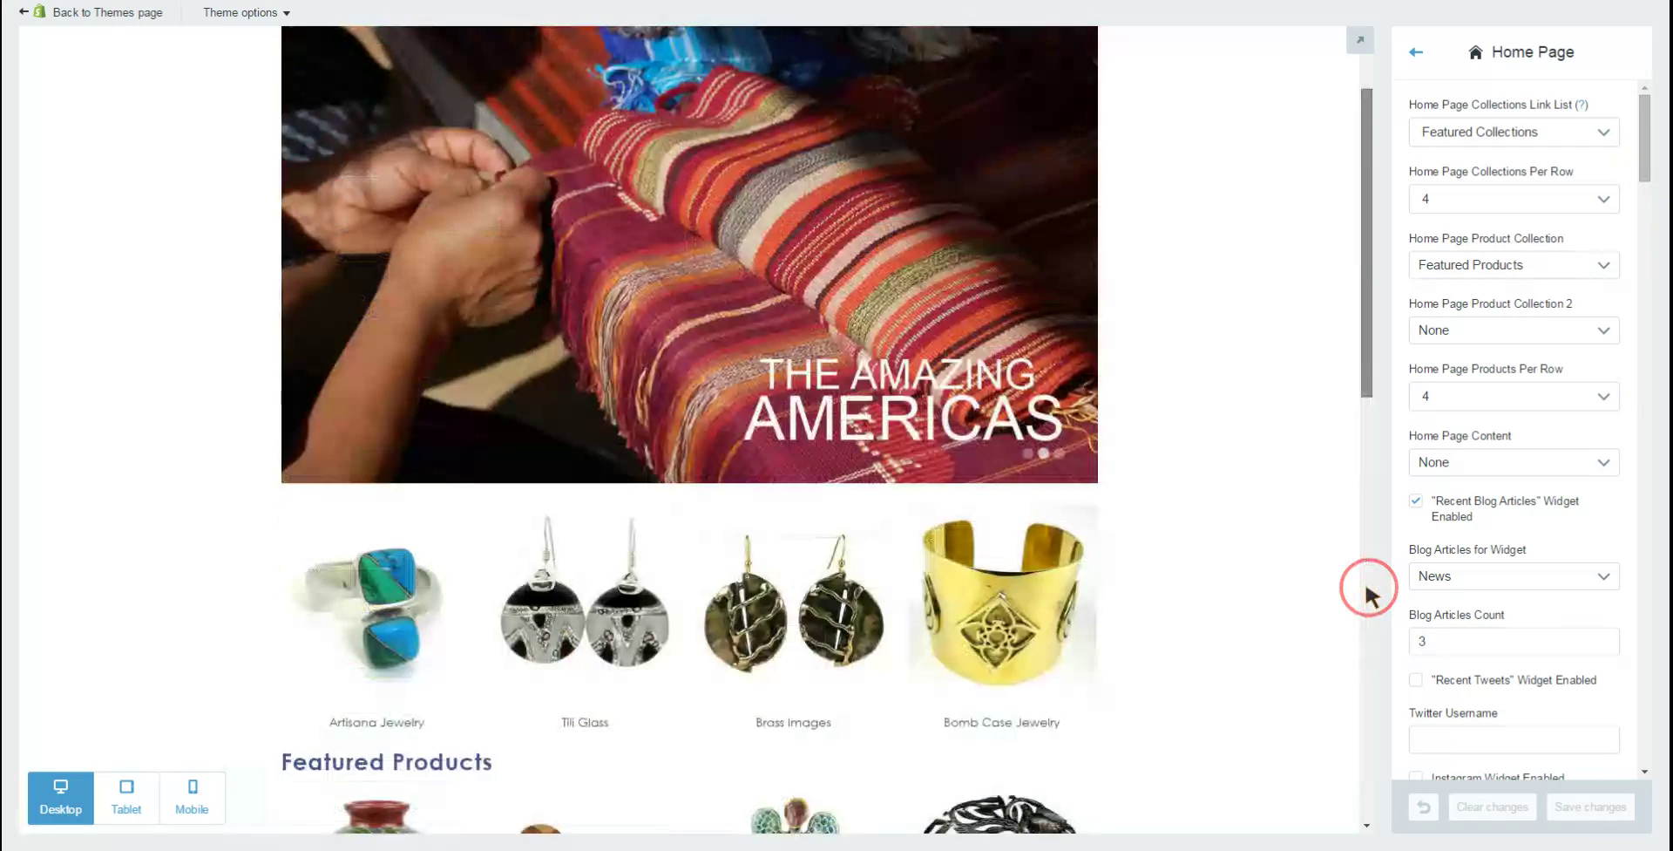
click(1367, 593)
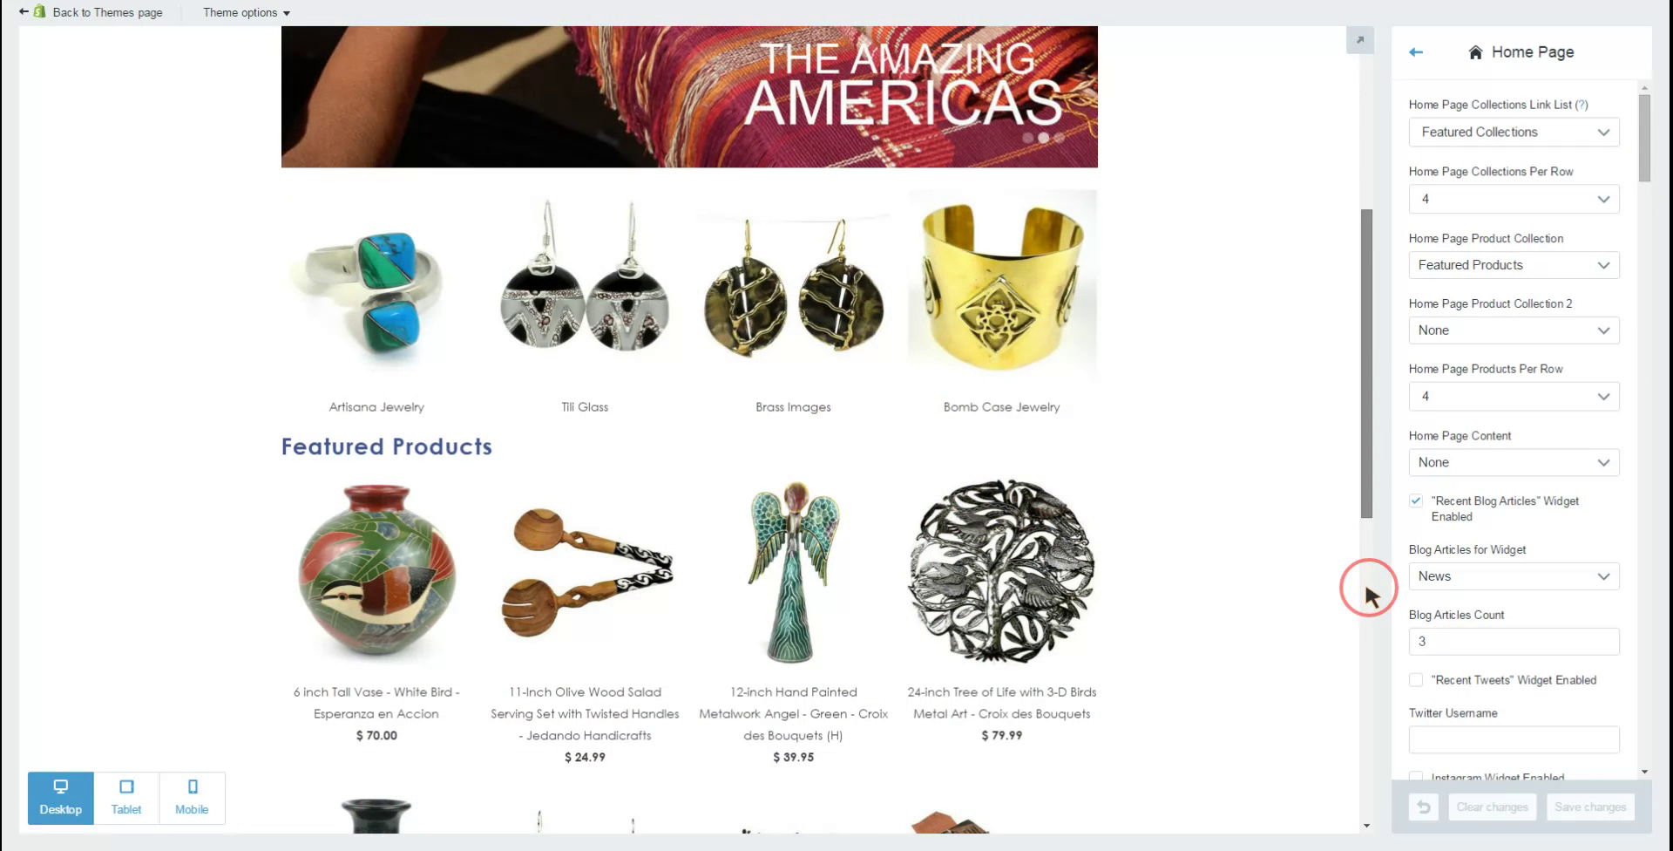
click(1367, 592)
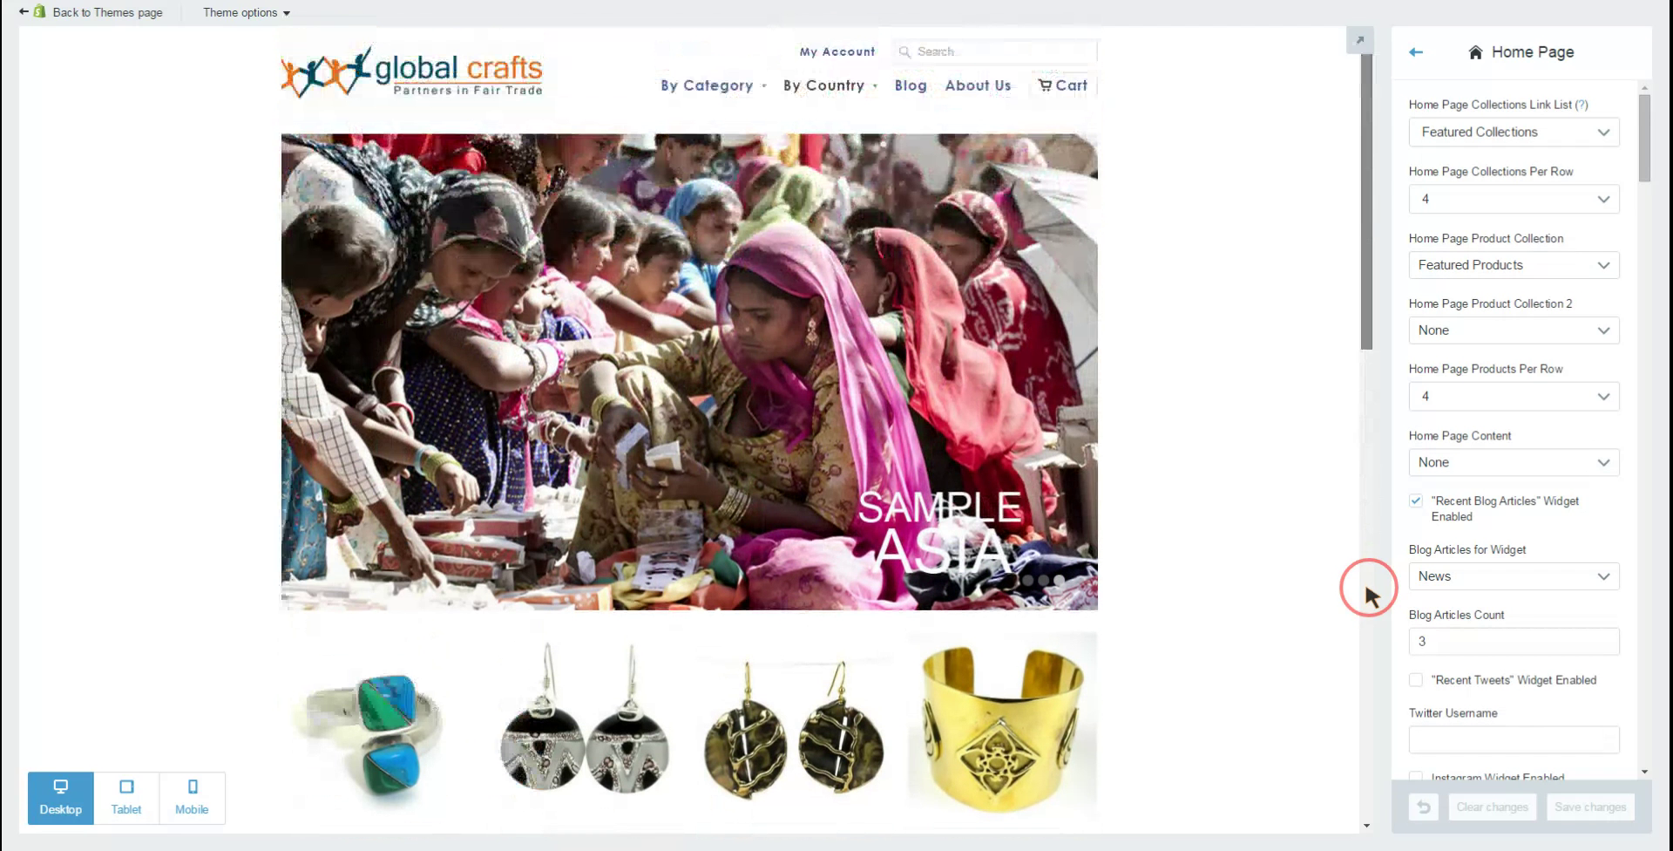
click(1360, 165)
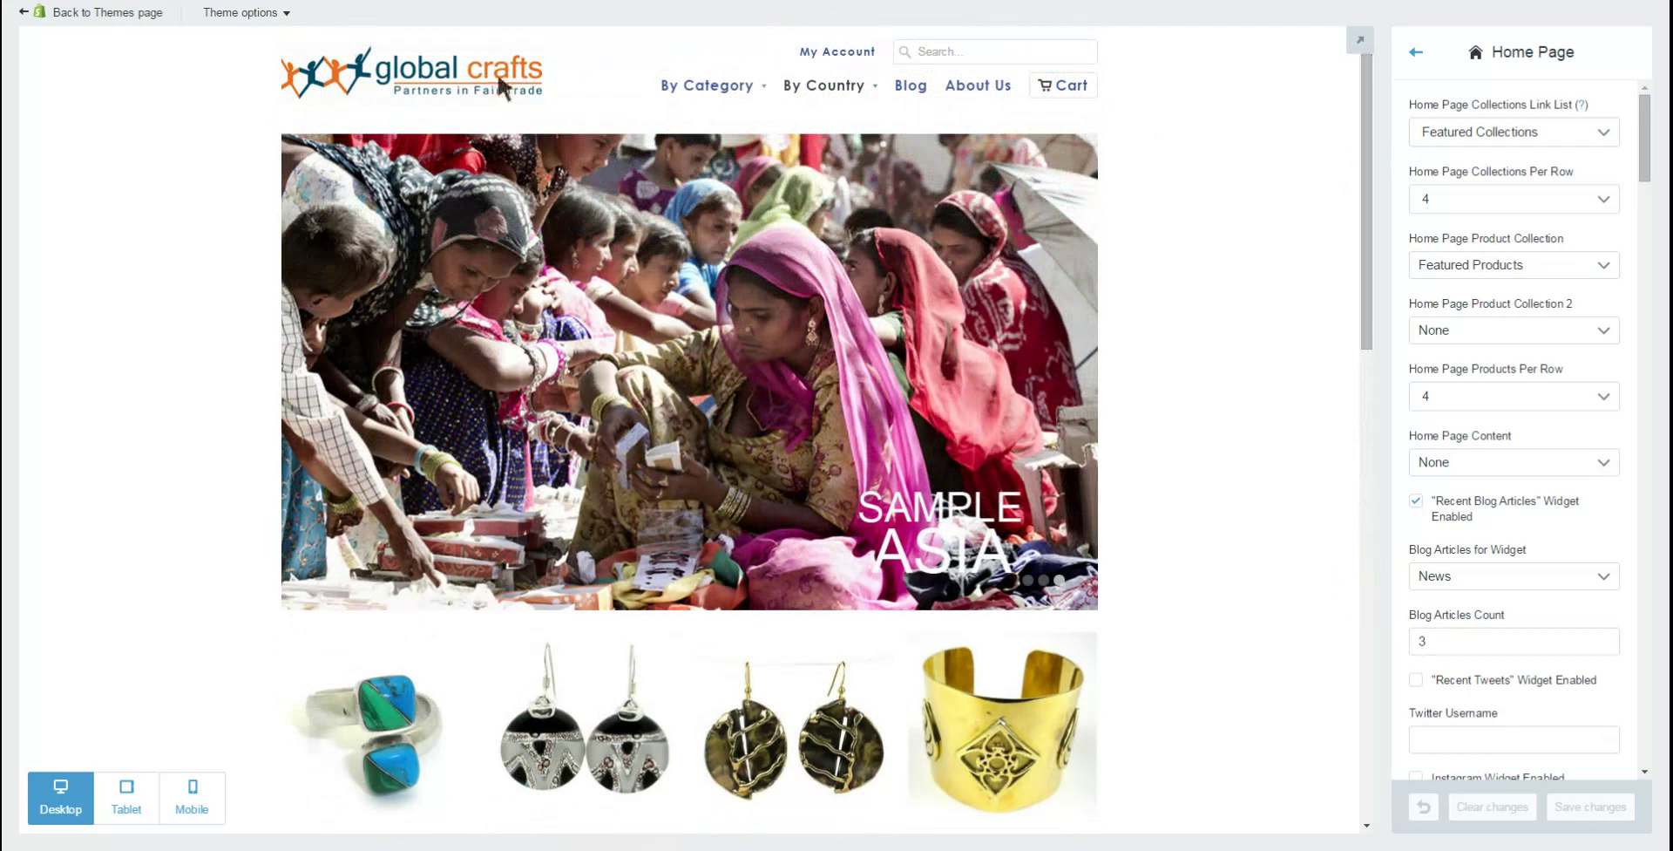